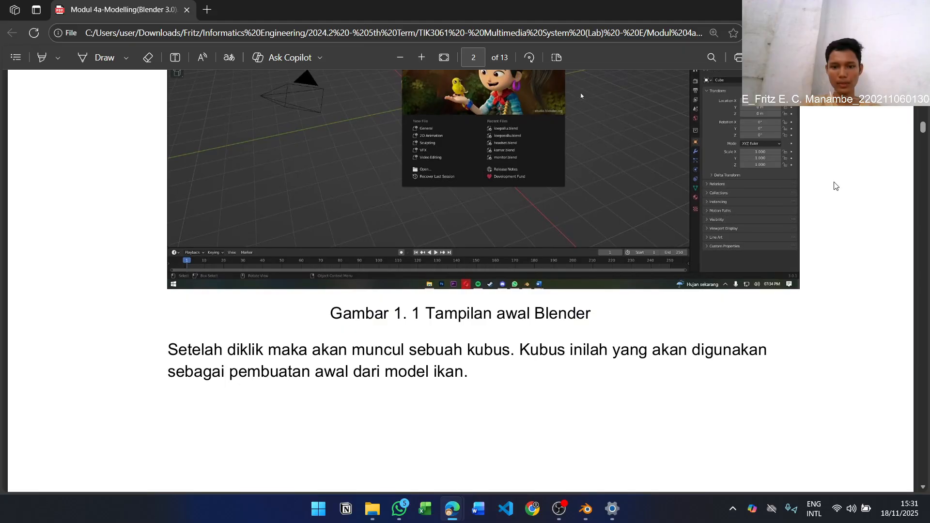
Read the Blender modelling module on pages 2 and 3, from the default cube up to step 4, checking the cube in Blender
{"action": "scroll", "coordinate": [639, 252], "scroll_direction": "down", "scroll_amount": 3}
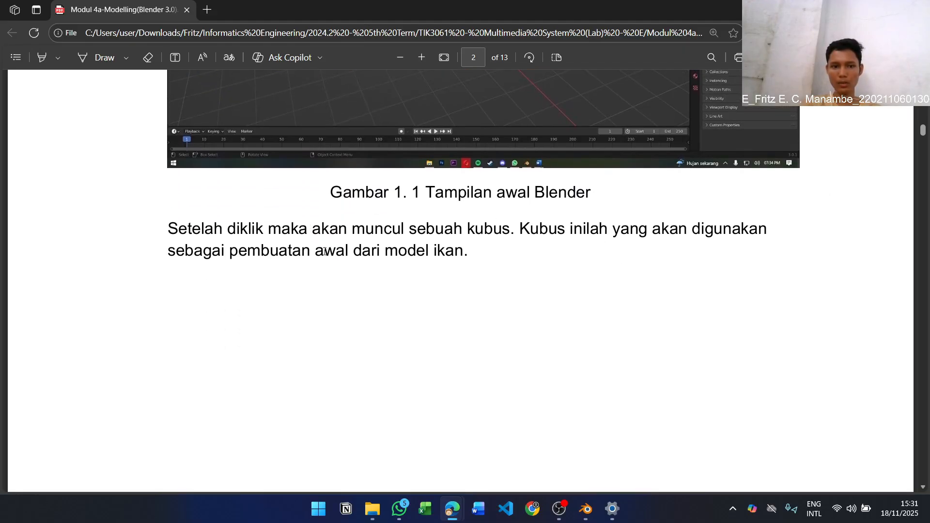
{"action": "scroll", "coordinate": [499, 216], "scroll_direction": "down", "scroll_amount": 15}
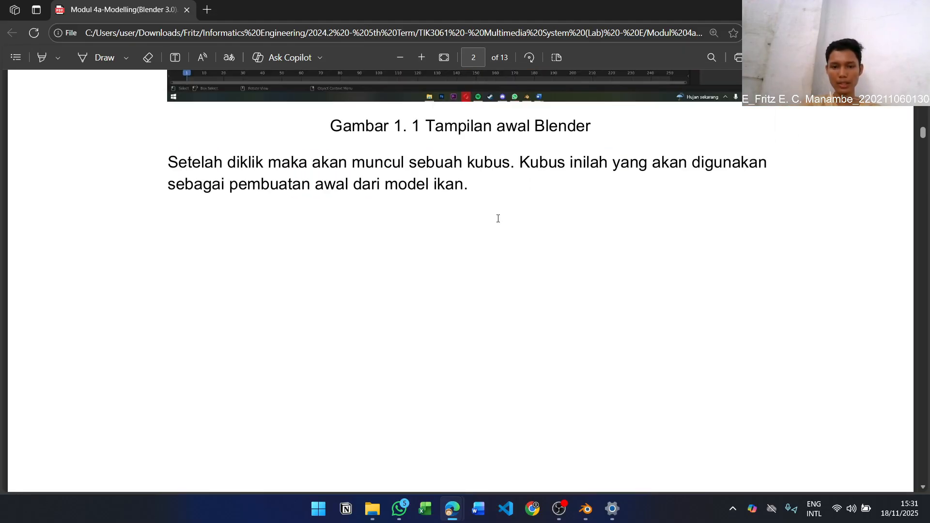
{"action": "scroll", "coordinate": [504, 213], "scroll_direction": "down", "scroll_amount": 3}
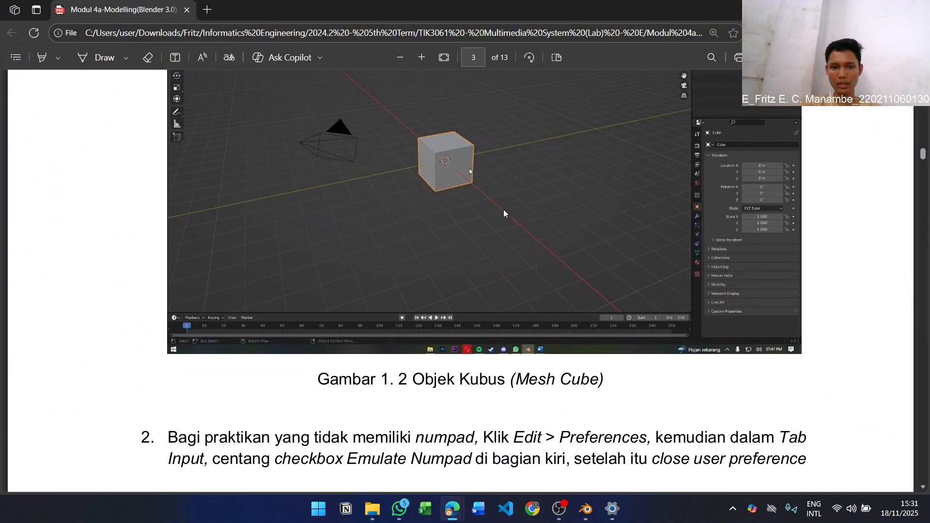
{"action": "scroll", "coordinate": [504, 213], "scroll_direction": "up", "scroll_amount": 5}
{"action": "scroll", "coordinate": [504, 213], "scroll_direction": "down", "scroll_amount": 3}
{"action": "key", "text": "alt+Tab"}
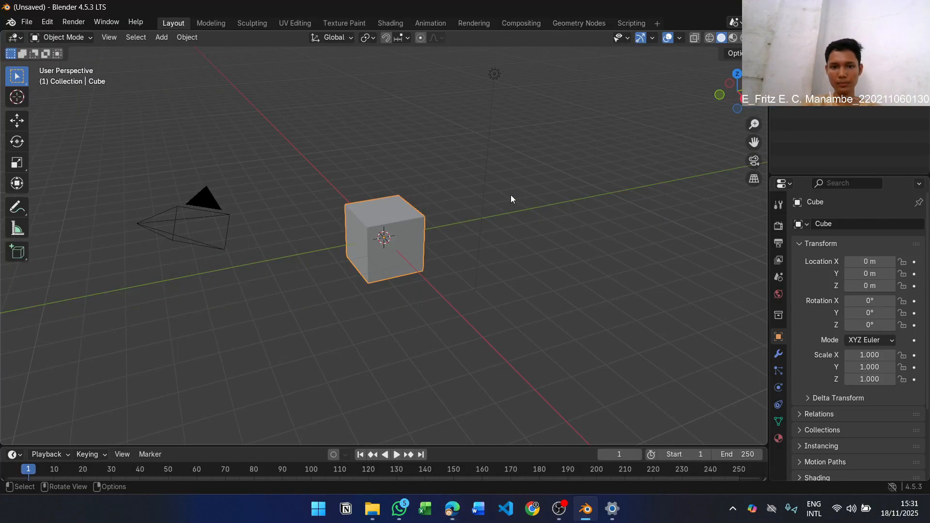
{"action": "middle_click_drag", "start_coordinate": [431, 248], "coordinate": [478, 223]}
{"action": "key", "text": "alt+Tab"}
{"action": "scroll", "coordinate": [477, 224], "scroll_direction": "down", "scroll_amount": 5}
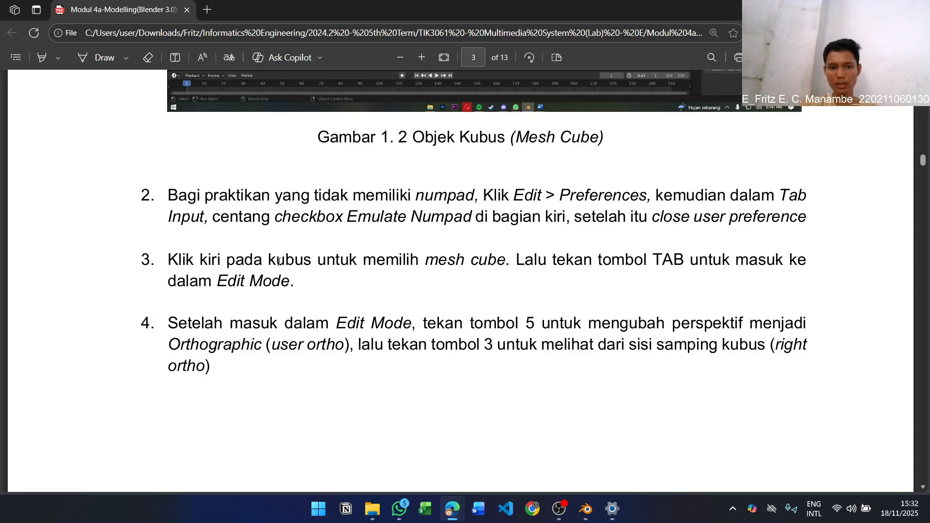
Switch to Blender and put the default cube into Edit Mode, following step 3 of the module
{"action": "key", "text": "alt+Tab"}
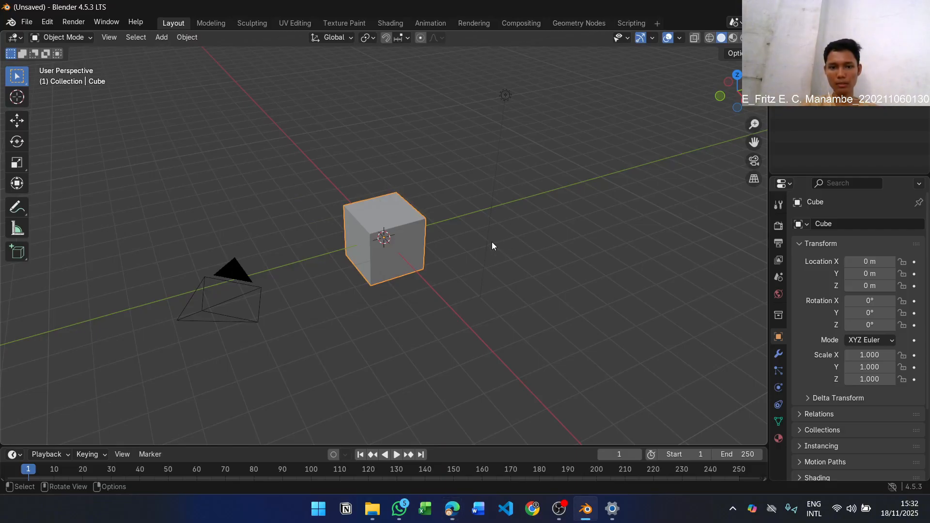
{"action": "key", "text": "alt+Tab"}
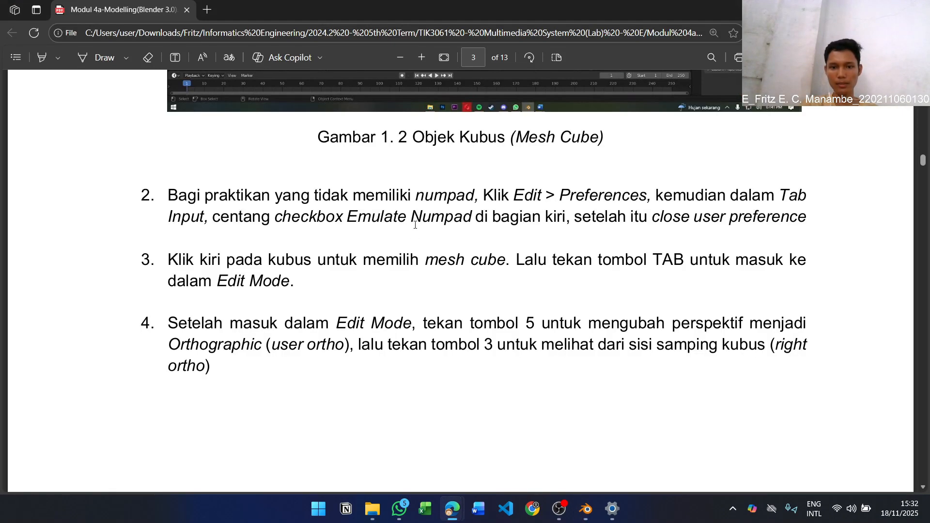
{"action": "key", "text": "alt+Tab"}
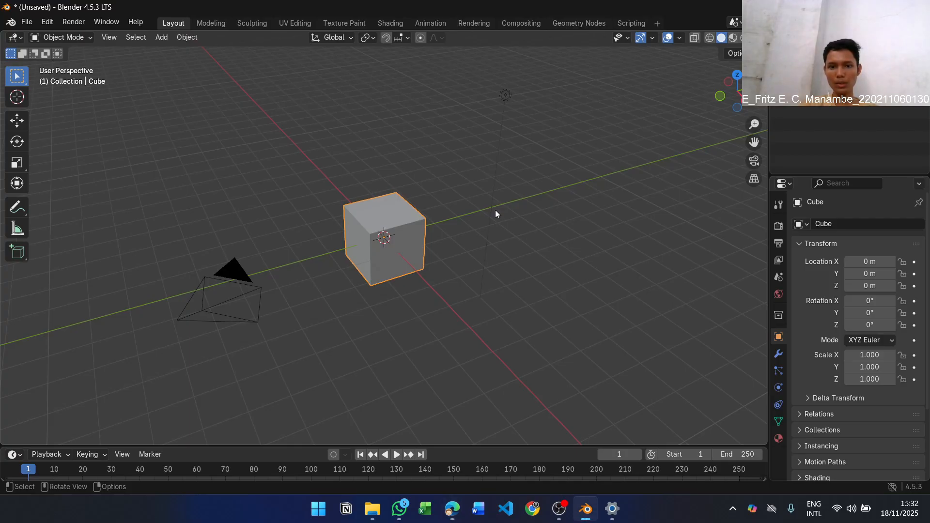
{"action": "key", "text": "Tab"}
Set the viewport to the right orthographic view as step 4 describes, and show the Z axis line
{"action": "key", "text": "alt+Tab"}
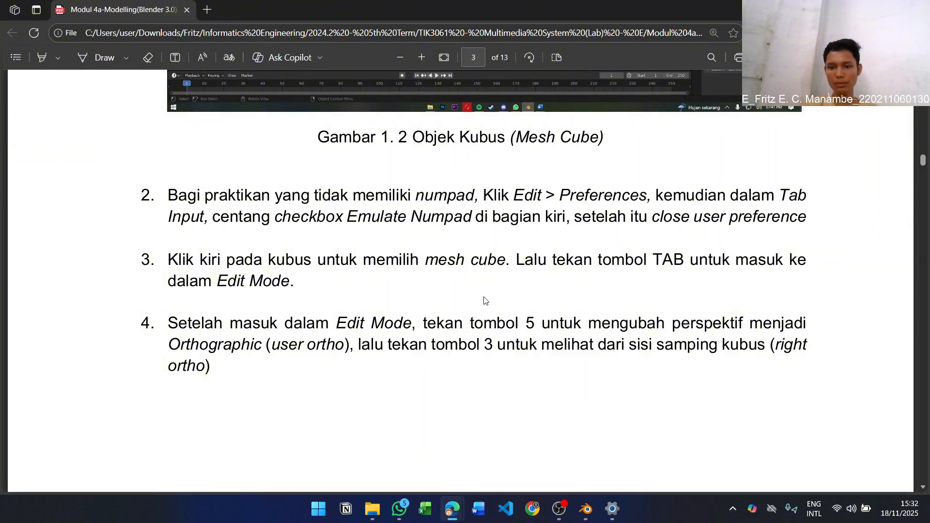
{"action": "key", "text": "alt+Tab"}
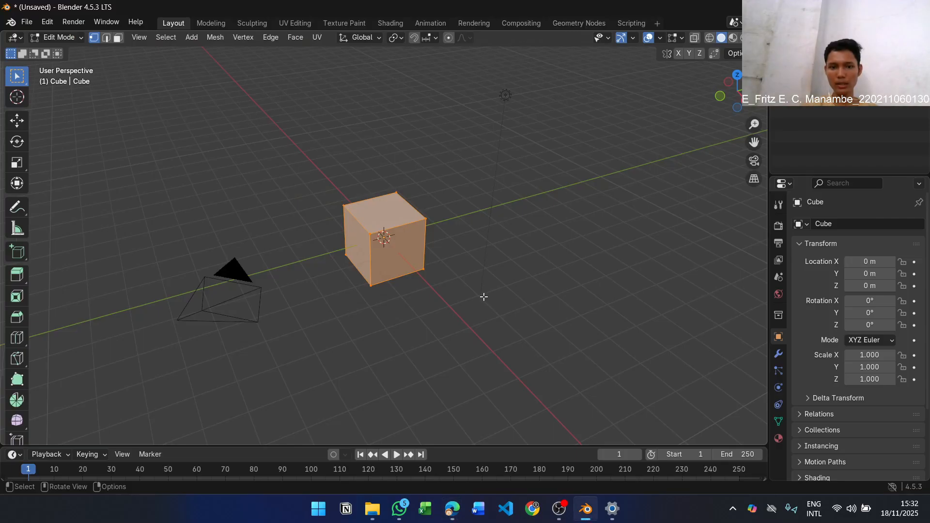
{"action": "key", "text": "5"}
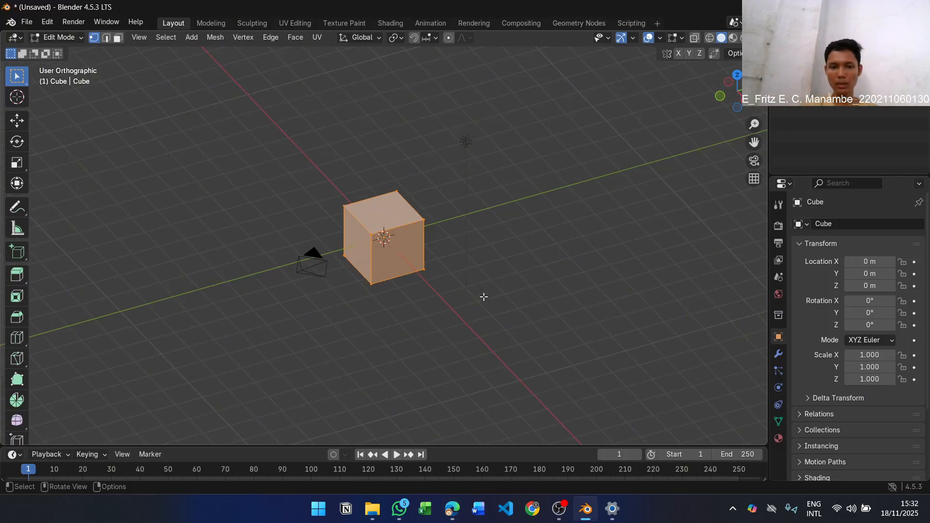
{"action": "key", "text": "alt+Tab"}
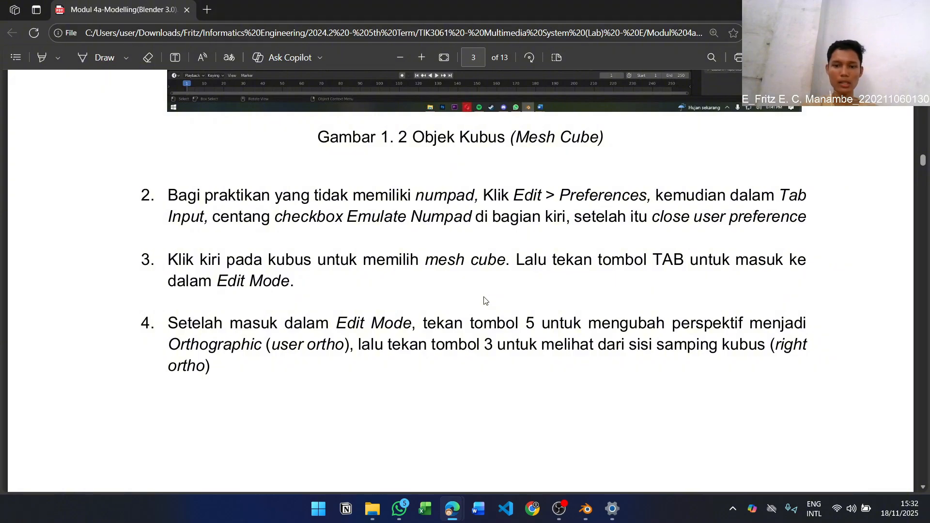
{"action": "key", "text": "alt+Tab"}
{"action": "key", "text": "KP_3"}
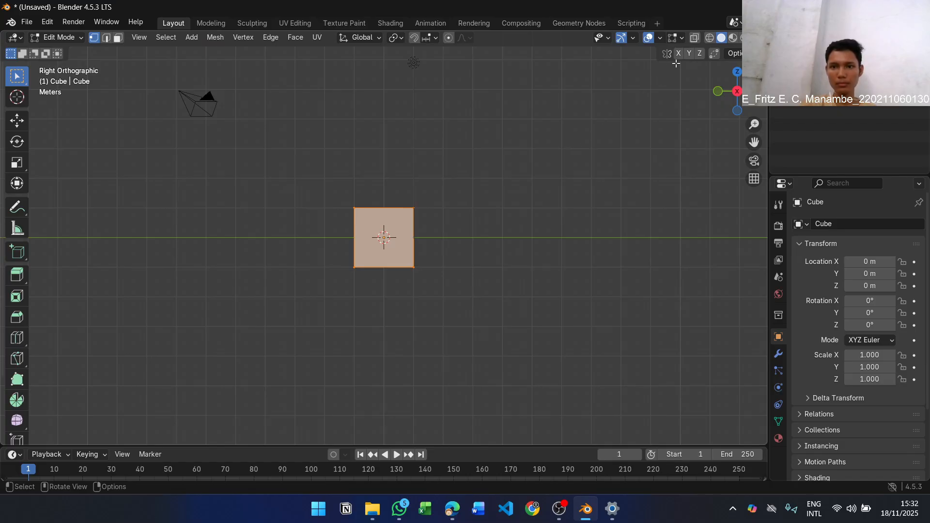
{"action": "left_click", "coordinate": [660, 38]}
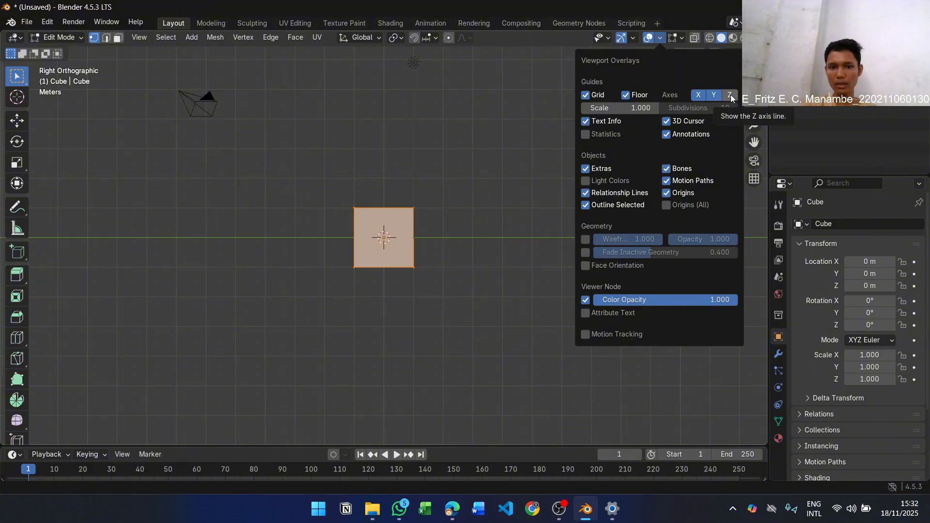
{"action": "left_click", "coordinate": [731, 95]}
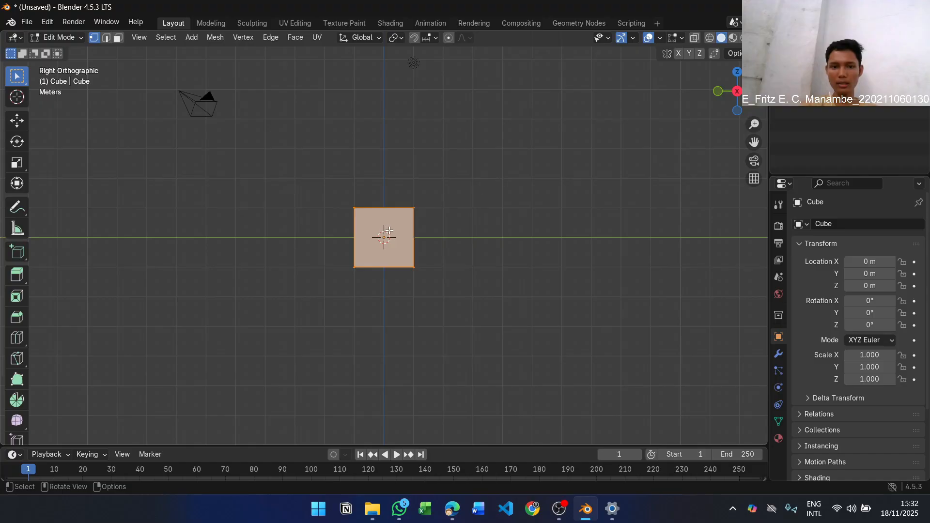
Compare the viewport with Figure 1.3 in the PDF module and read step 5 on making the loop cut
{"action": "key", "text": "alt+Tab"}
{"action": "scroll", "coordinate": [513, 229], "scroll_direction": "up", "scroll_amount": 5}
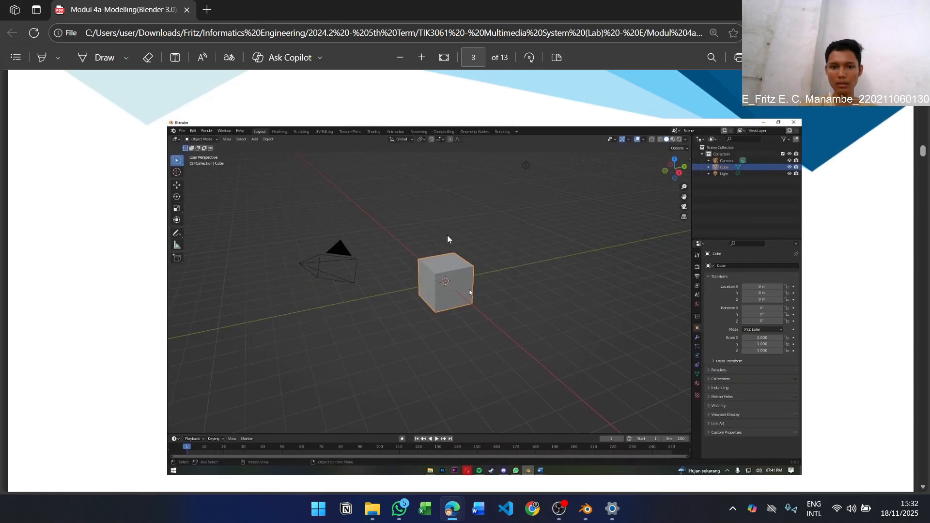
{"action": "scroll", "coordinate": [447, 235], "scroll_direction": "down", "scroll_amount": 12}
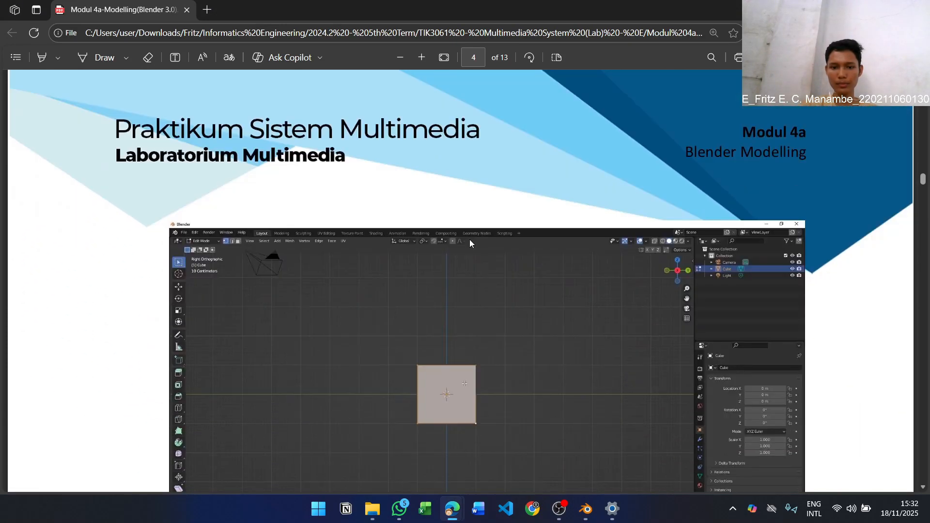
{"action": "scroll", "coordinate": [436, 218], "scroll_direction": "down", "scroll_amount": 2}
{"action": "scroll", "coordinate": [490, 265], "scroll_direction": "up", "scroll_amount": 10}
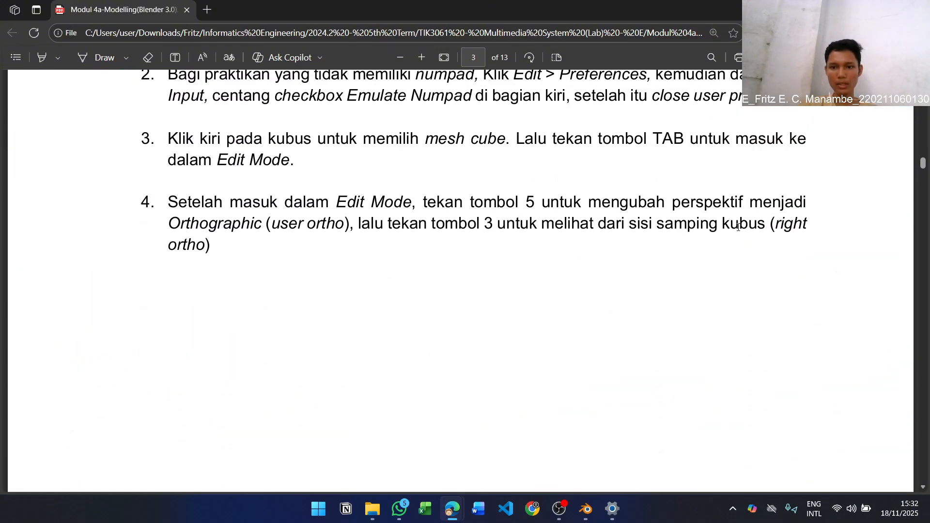
{"action": "scroll", "coordinate": [414, 233], "scroll_direction": "down", "scroll_amount": 12}
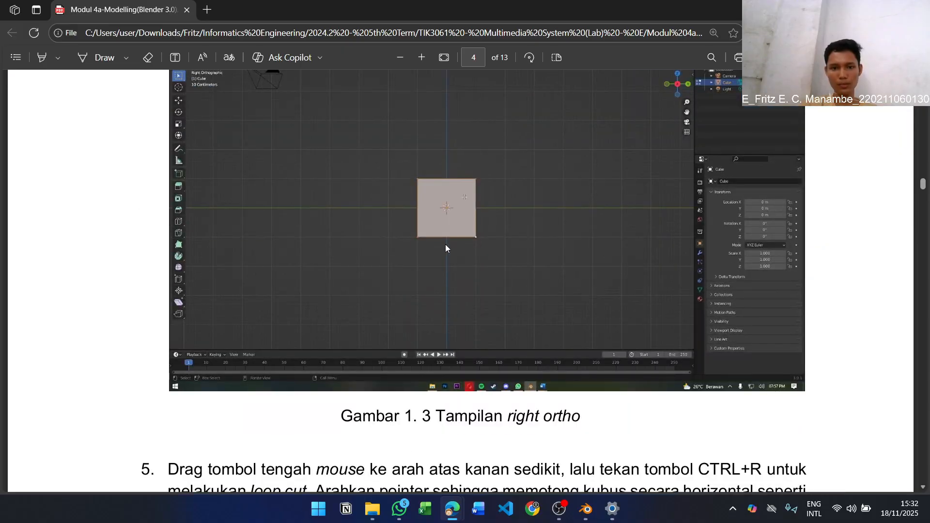
{"action": "scroll", "coordinate": [406, 194], "scroll_direction": "up", "scroll_amount": 1}
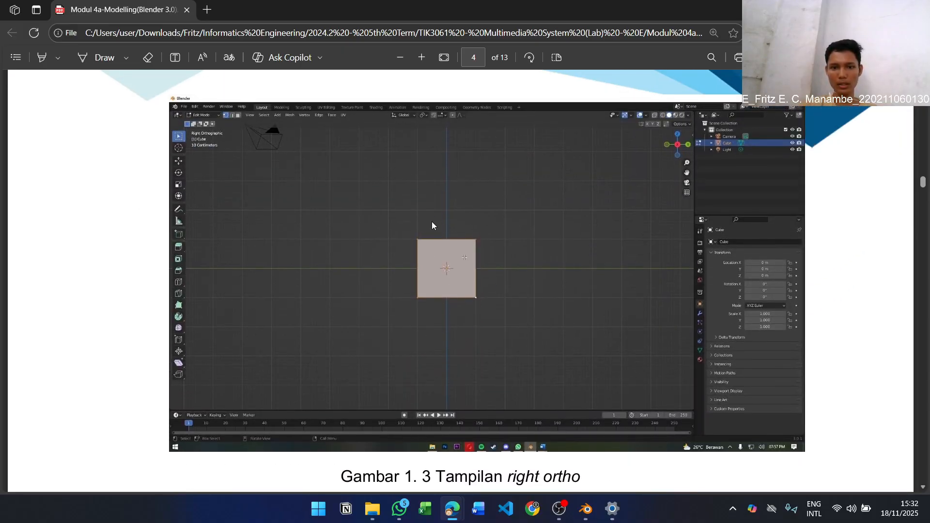
{"action": "key", "text": "alt+Tab"}
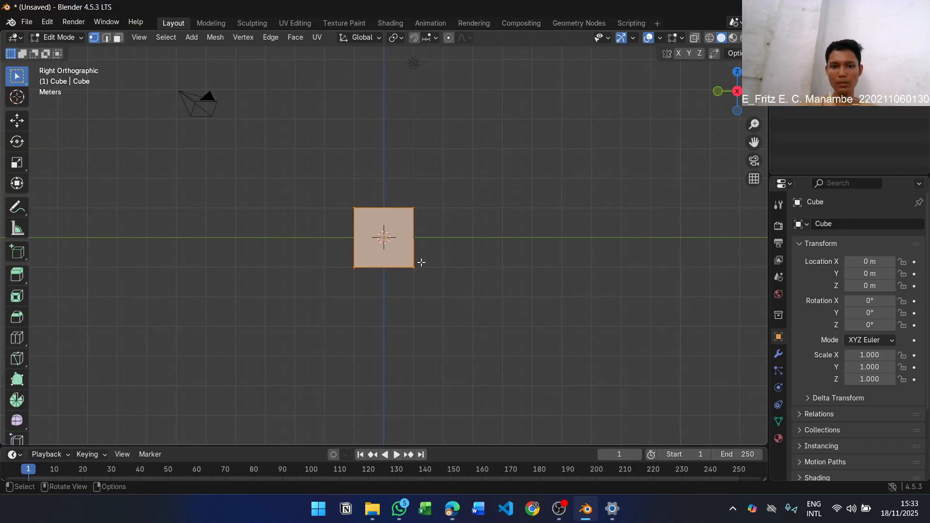
{"action": "key", "text": "alt+Tab"}
{"action": "scroll", "coordinate": [466, 249], "scroll_direction": "down", "scroll_amount": 6}
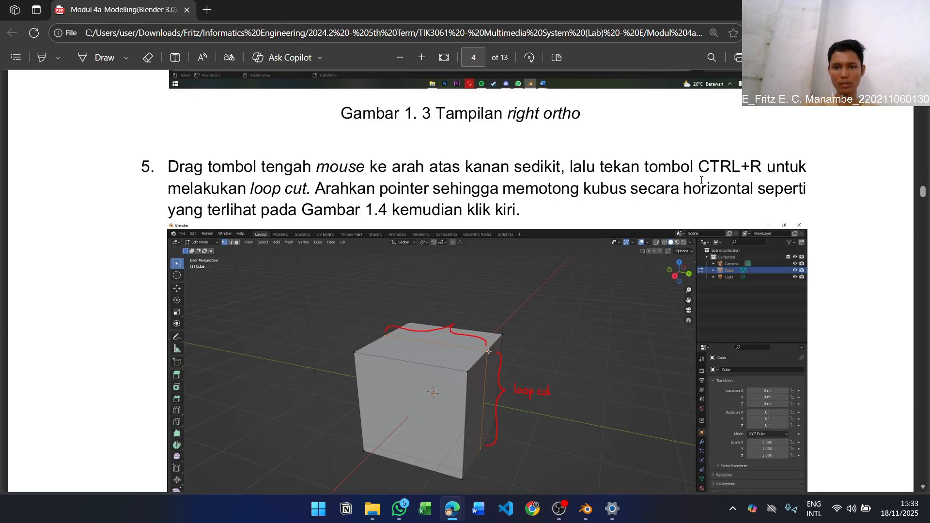
In Blender, add one centred vertical loop cut around the cube, matching the cut marked in the module's step 5 figure
{"action": "key", "text": "alt+Tab"}
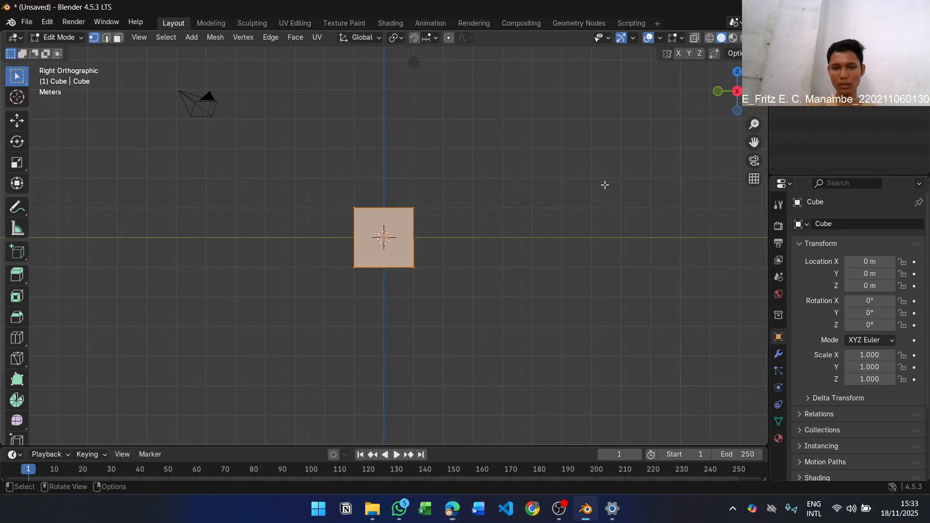
{"action": "middle_click_drag", "start_coordinate": [444, 193], "coordinate": [384, 231]}
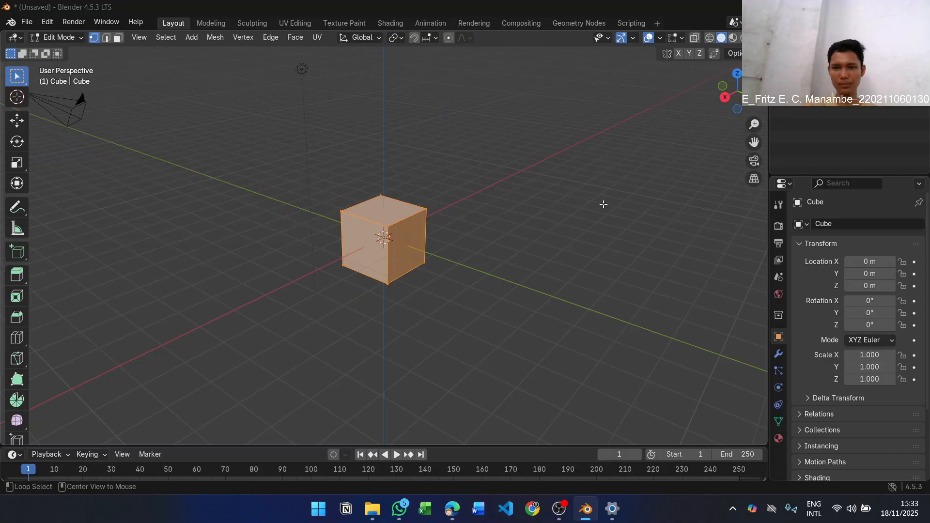
{"action": "key", "text": "alt+Tab"}
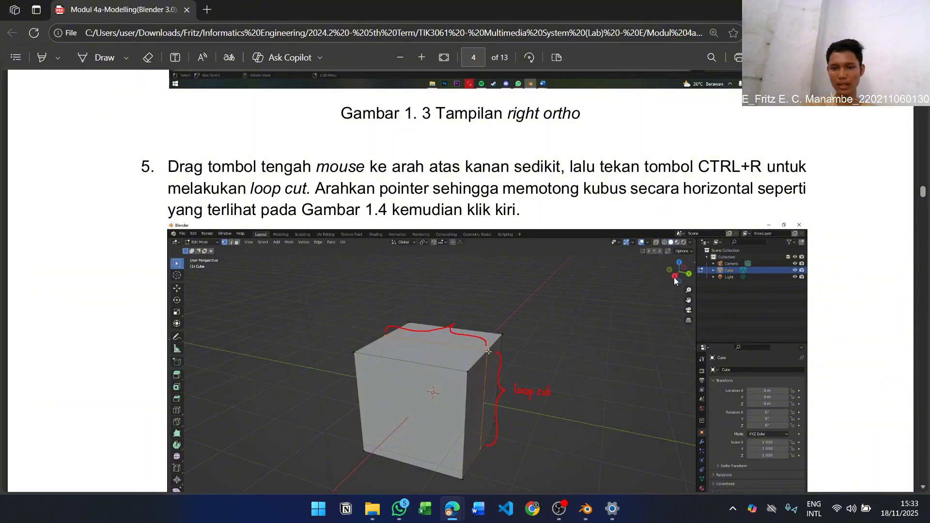
{"action": "key", "text": "alt+Tab"}
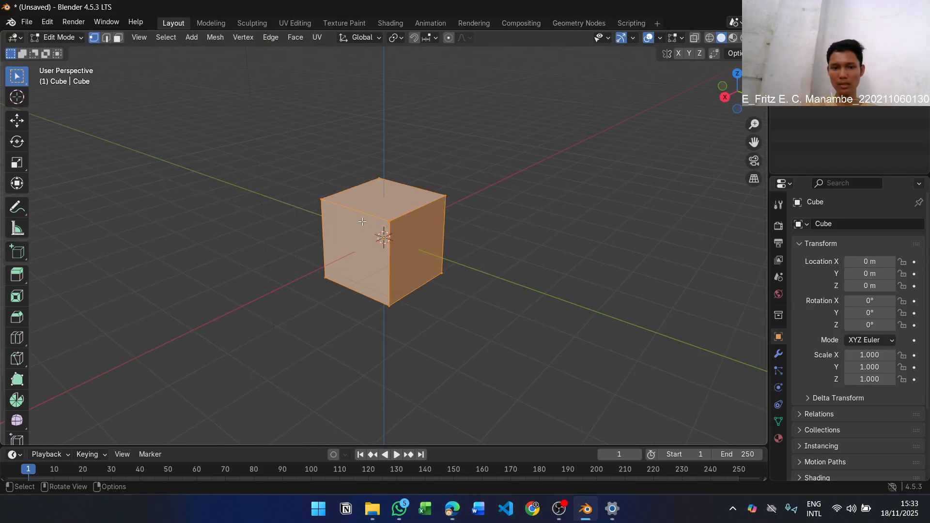
{"action": "scroll", "coordinate": [383, 235], "scroll_direction": "up", "scroll_amount": 4}
{"action": "scroll", "coordinate": [383, 235], "scroll_direction": "down", "scroll_amount": 4}
{"action": "key", "text": "alt+Tab"}
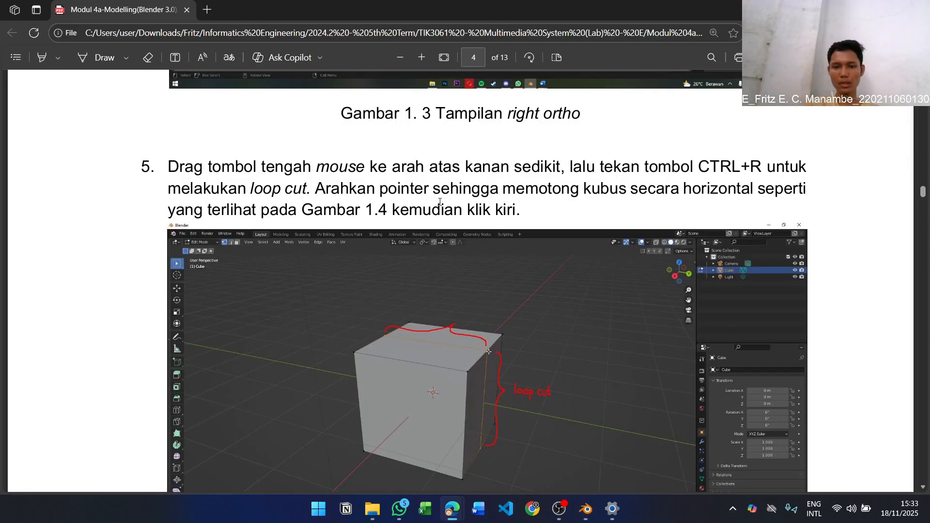
{"action": "key", "text": "alt+Tab"}
{"action": "key", "text": "ctrl+r"}
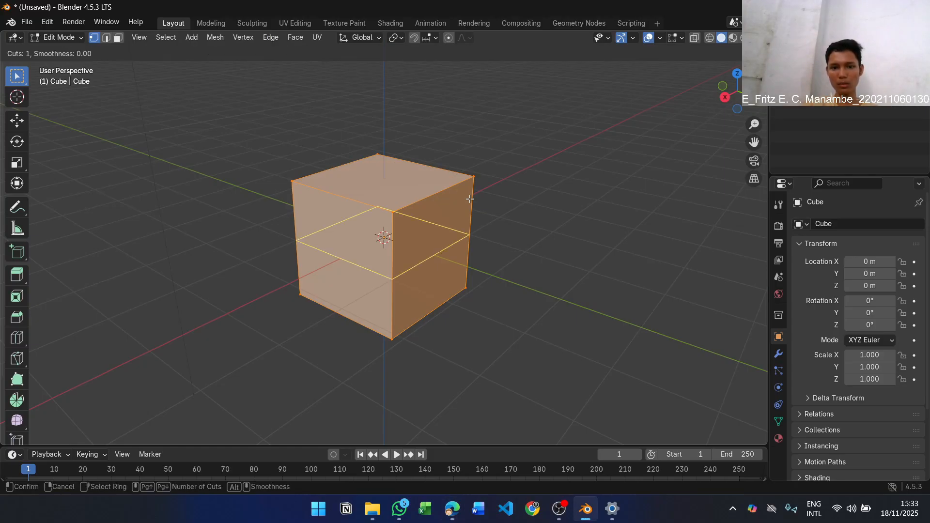
{"action": "left_click", "coordinate": [434, 187]}
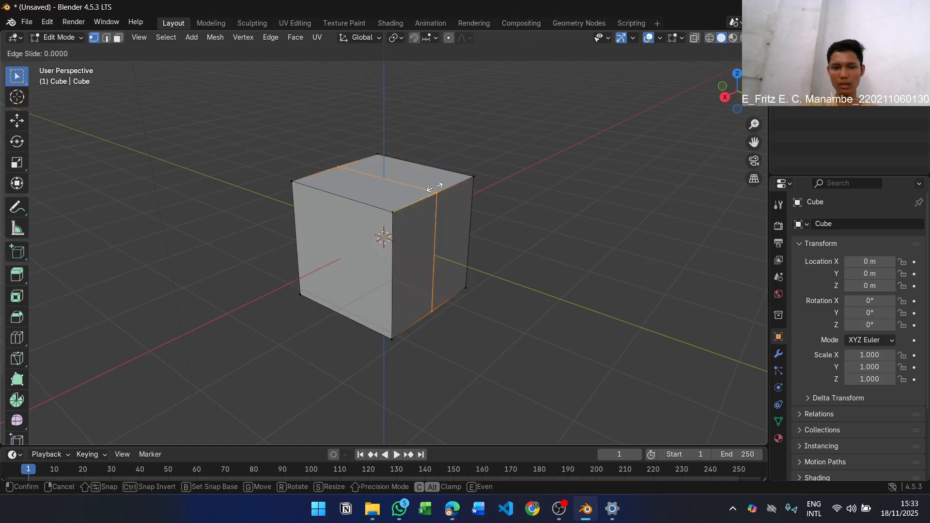
{"action": "left_click", "coordinate": [434, 187]}
Read step 6 of the PDF module, turn on X-ray display in Blender, and check the module's figure of the rear vertices
{"action": "key", "text": "alt+Tab"}
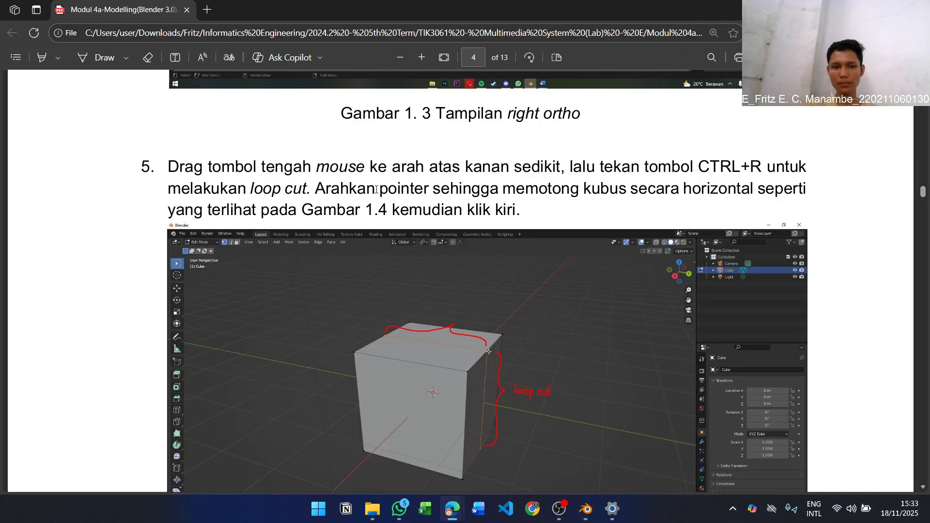
{"action": "scroll", "coordinate": [455, 192], "scroll_direction": "down", "scroll_amount": 10}
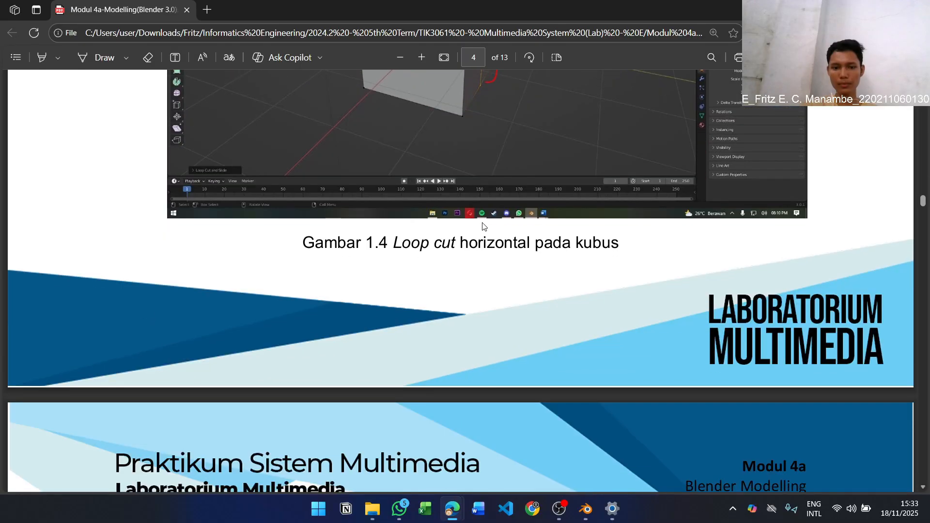
{"action": "scroll", "coordinate": [483, 226], "scroll_direction": "down", "scroll_amount": 6}
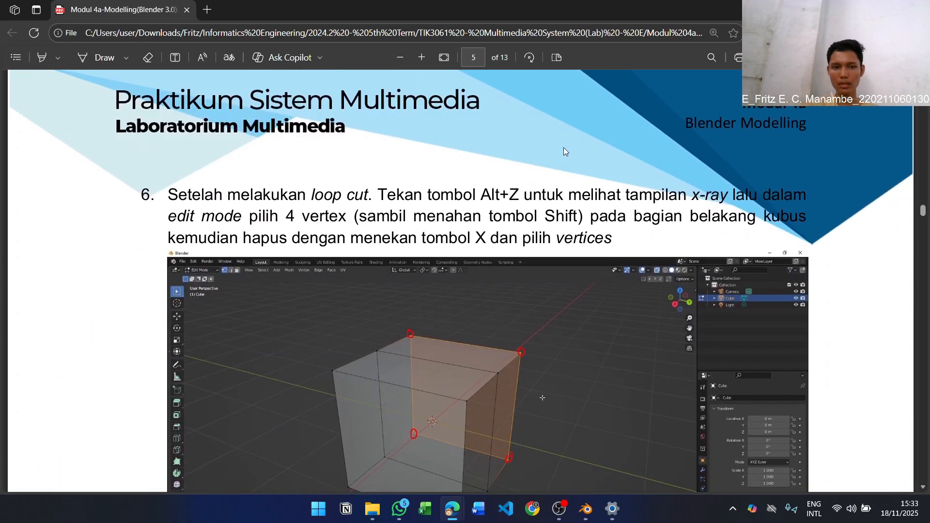
{"action": "scroll", "coordinate": [563, 148], "scroll_direction": "down", "scroll_amount": 2}
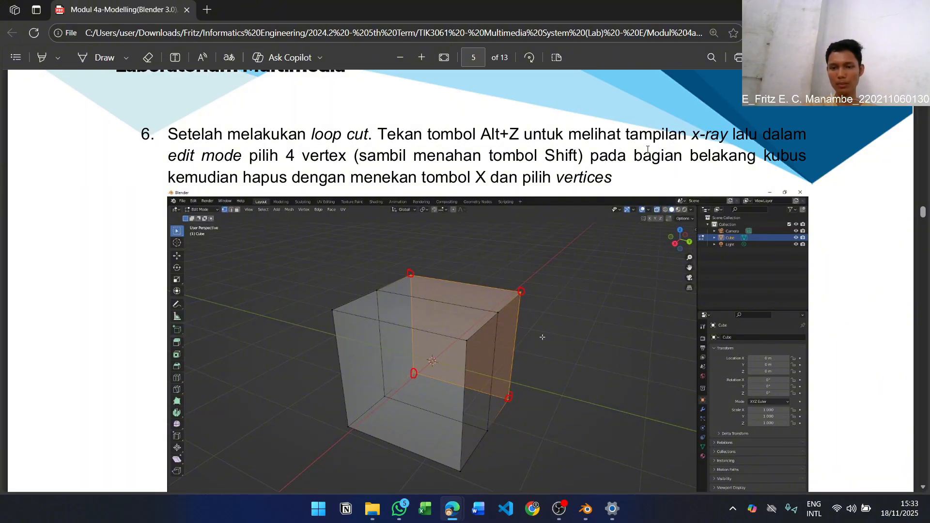
{"action": "key", "text": "alt+Tab"}
{"action": "key", "text": "alt+z"}
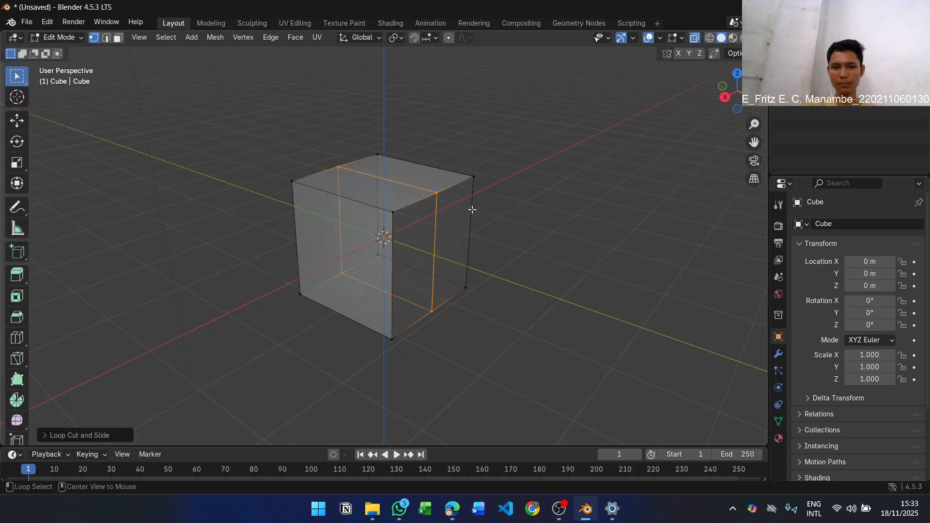
{"action": "key", "text": "alt+Tab"}
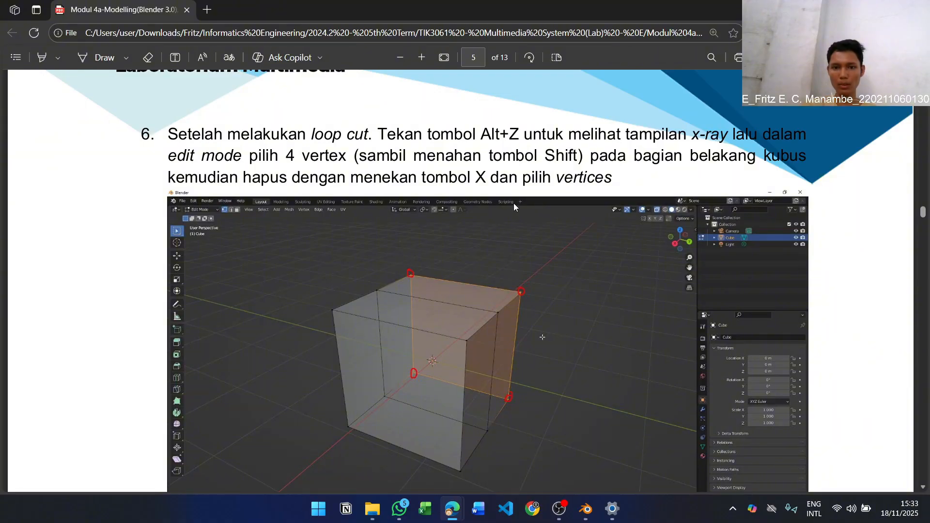
Switch to Blender and delete the cube's four rear corner vertices marked in the module's step 6 figure
{"action": "key", "text": "alt+Tab"}
{"action": "left_click", "coordinate": [477, 179]}
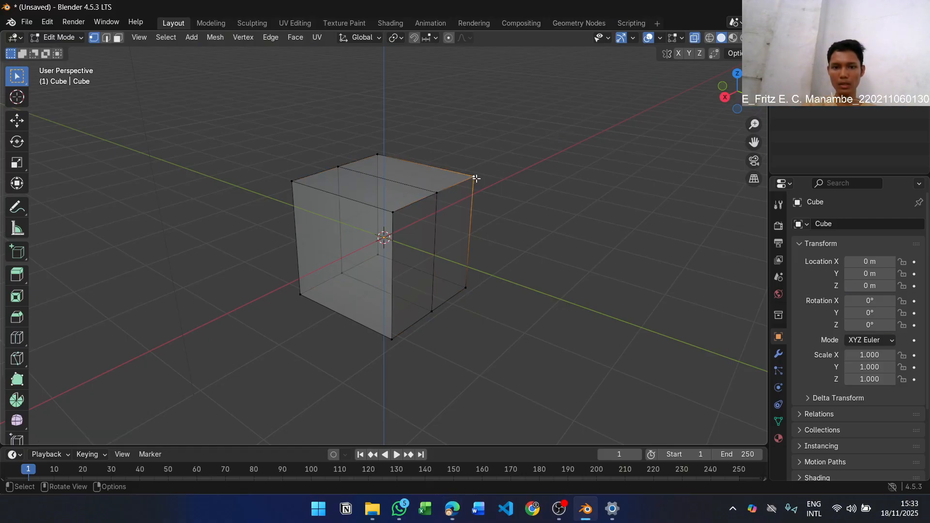
{"action": "left_click", "coordinate": [378, 155], "text": "shift"}
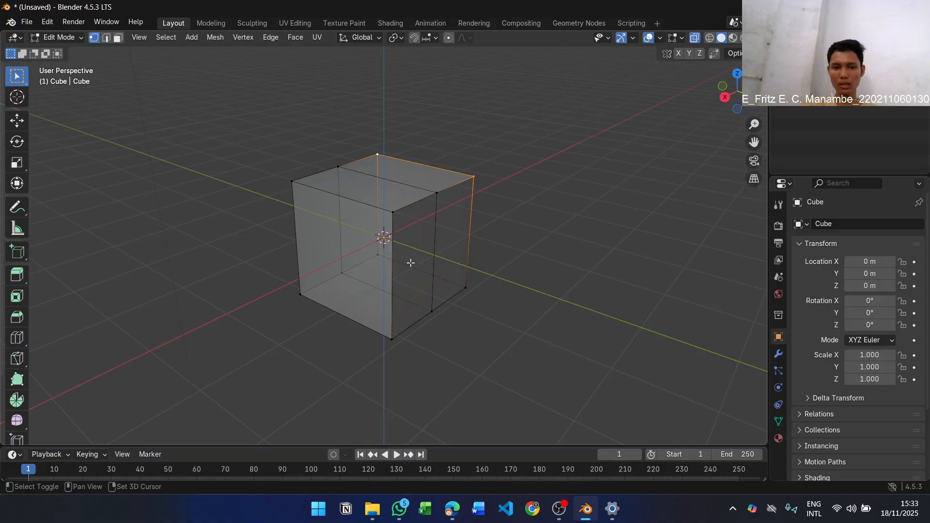
{"action": "left_click", "coordinate": [378, 255], "text": "shift"}
{"action": "left_click", "coordinate": [469, 288], "text": "shift"}
{"action": "key", "text": "alt+Tab"}
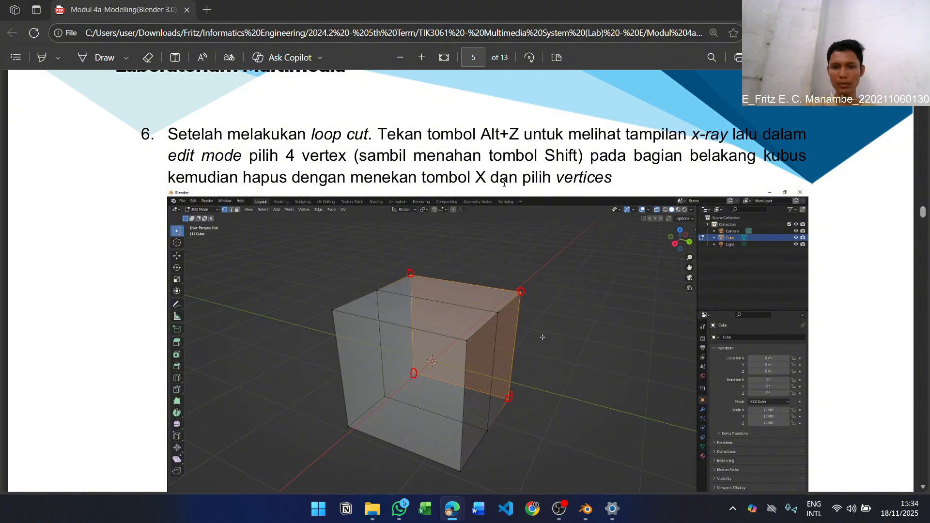
{"action": "key", "text": "alt+Tab"}
{"action": "key", "text": "x"}
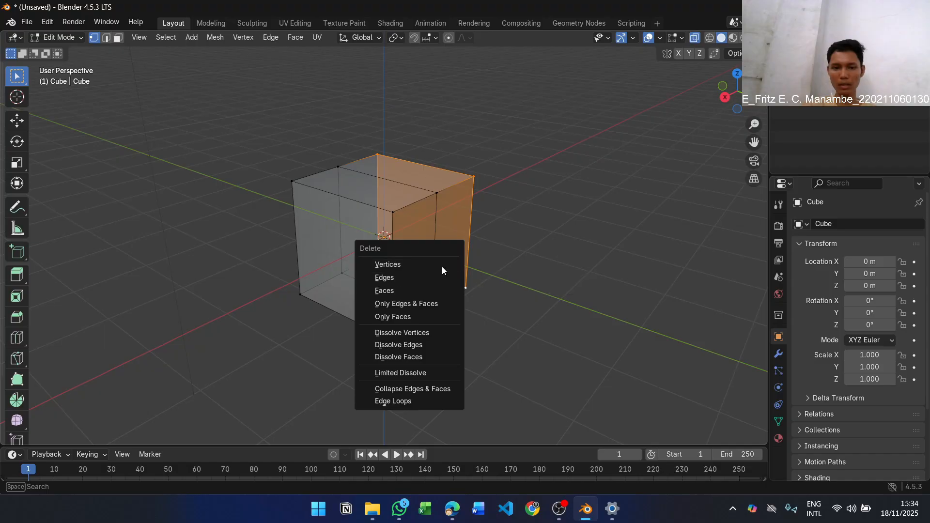
{"action": "left_click", "coordinate": [441, 265]}
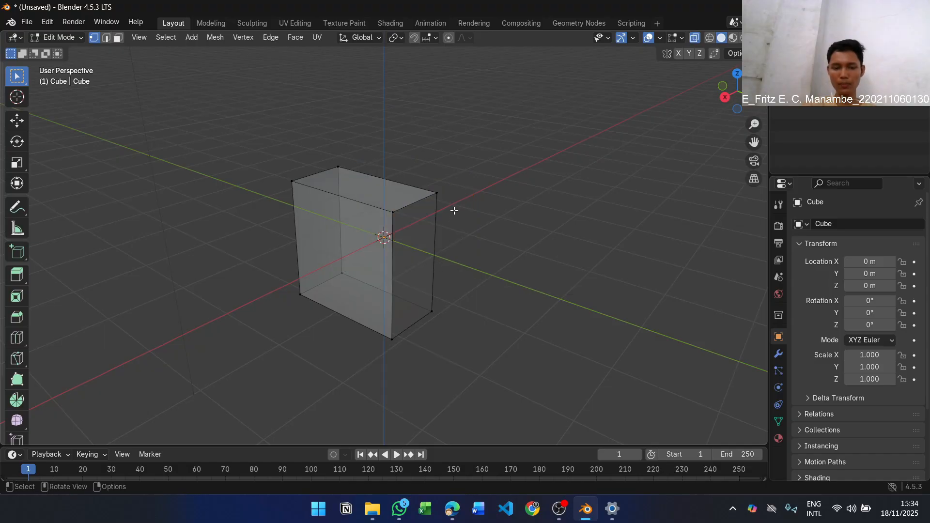
{"action": "mouse_move", "coordinate": [453, 220]}
{"action": "middle_mouse_down"}
{"action": "mouse_move", "coordinate": [413, 203]}
{"action": "mouse_move", "coordinate": [339, 201]}
{"action": "mouse_move", "coordinate": [460, 211]}
{"action": "middle_mouse_up"}
Read step 7 of the PDF module and turn off X-ray display in Blender
{"action": "key", "text": "alt+Tab"}
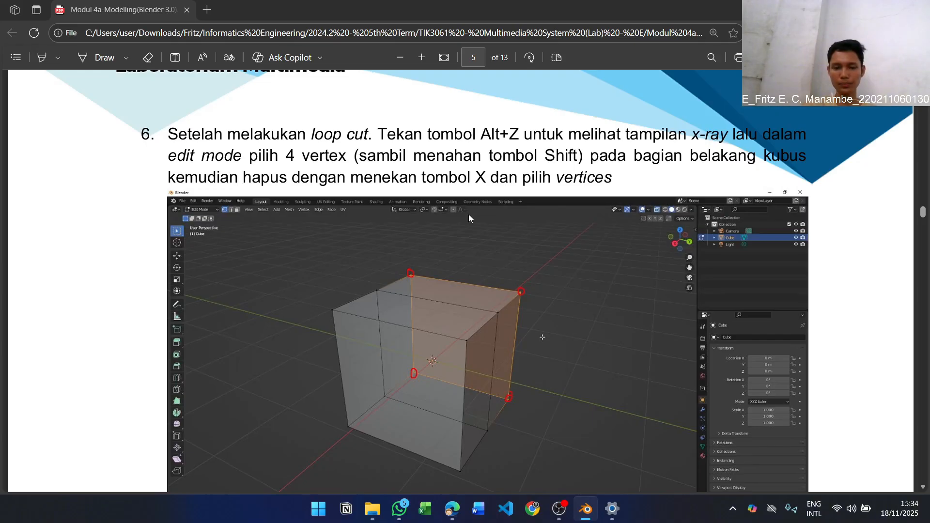
{"action": "scroll", "coordinate": [632, 195], "scroll_direction": "down", "scroll_amount": 8}
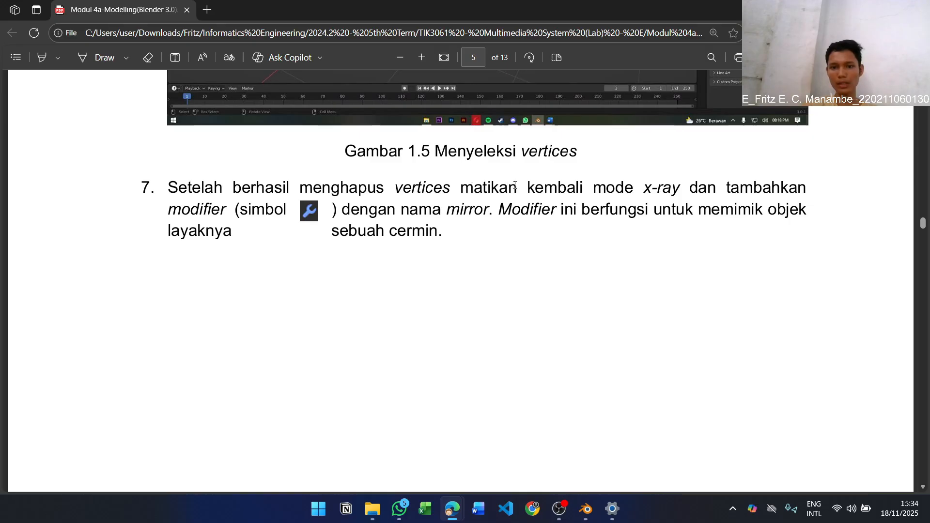
{"action": "key", "text": "alt+Tab"}
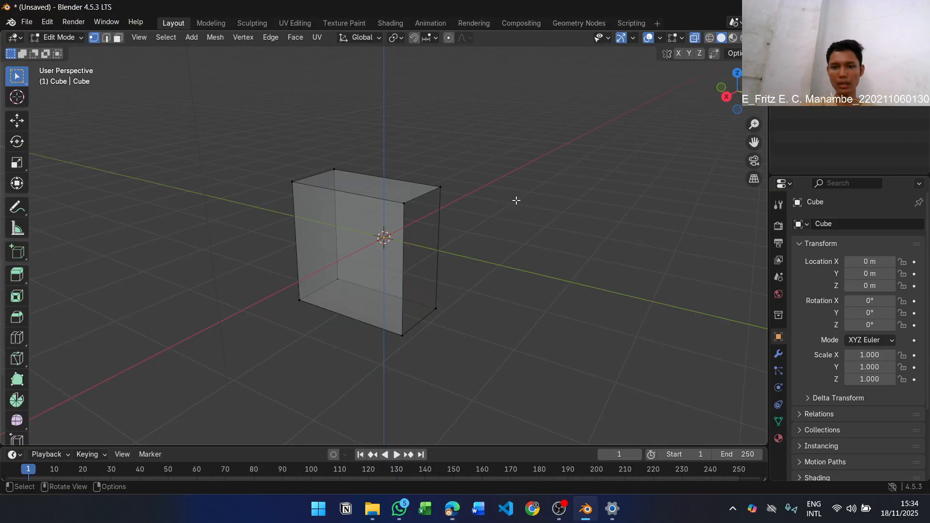
{"action": "key", "text": "alt+z"}
Check the modifier named in step 7 of the PDF and add a Mirror modifier to the cube in Blender
{"action": "key", "text": "alt+Tab"}
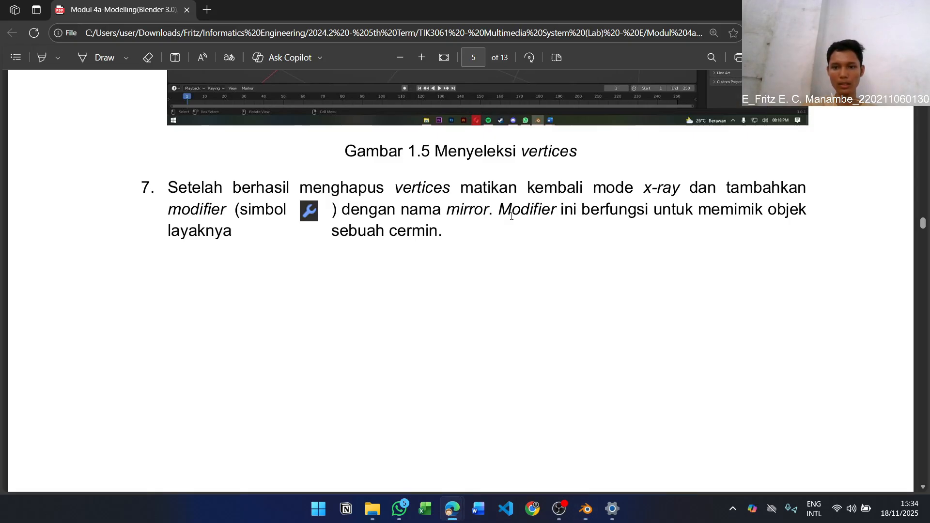
{"action": "key", "text": "alt+Tab"}
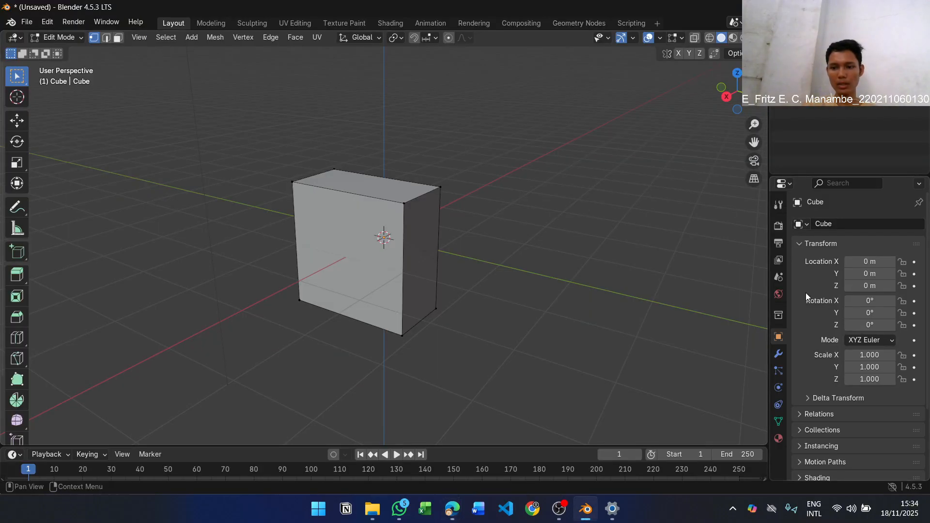
{"action": "left_click", "coordinate": [777, 357]}
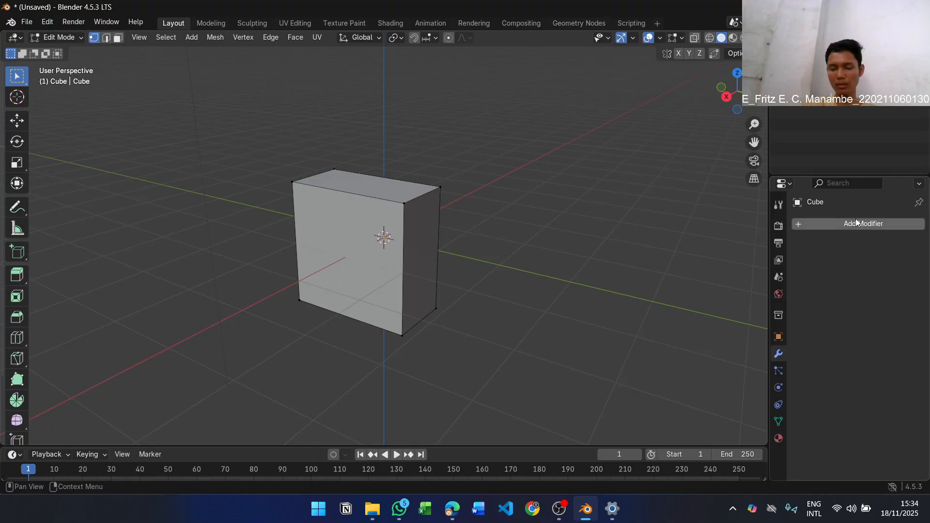
{"action": "key", "text": "alt+Tab"}
{"action": "key", "text": "alt+Tab"}
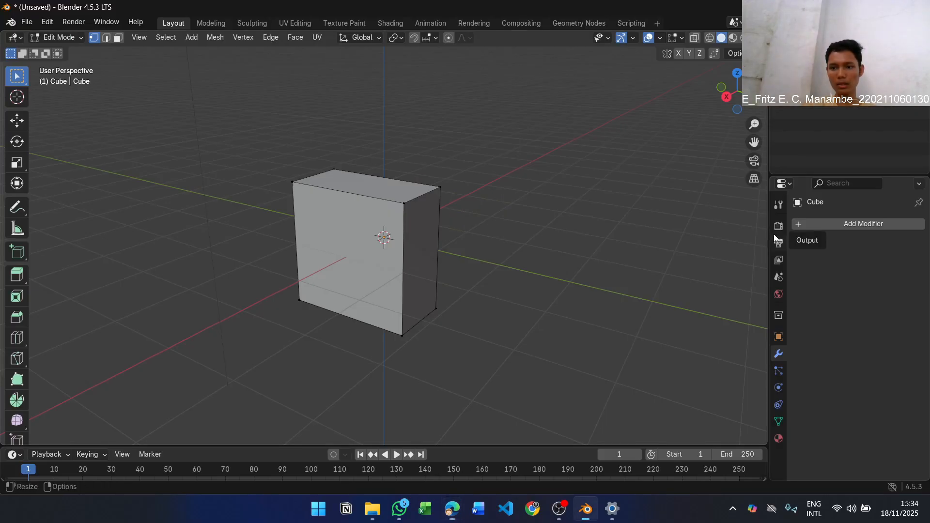
{"action": "left_click", "coordinate": [836, 223]}
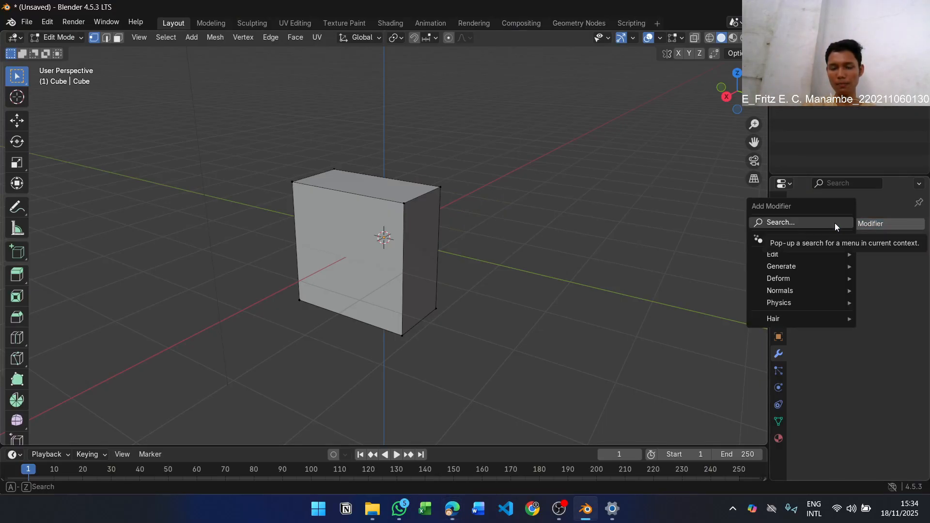
{"action": "key", "text": "alt+Tab"}
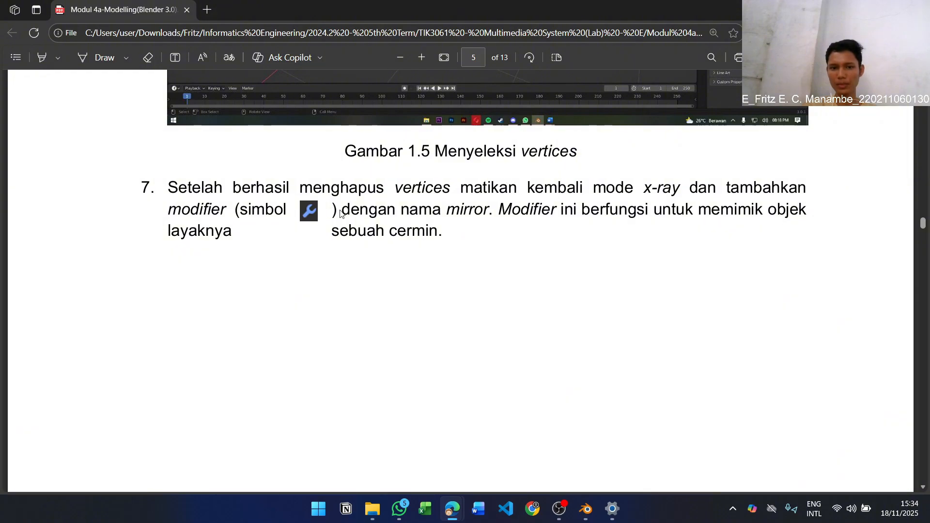
{"action": "key", "text": "alt+Tab"}
{"action": "mouse_move", "coordinate": [810, 263]}
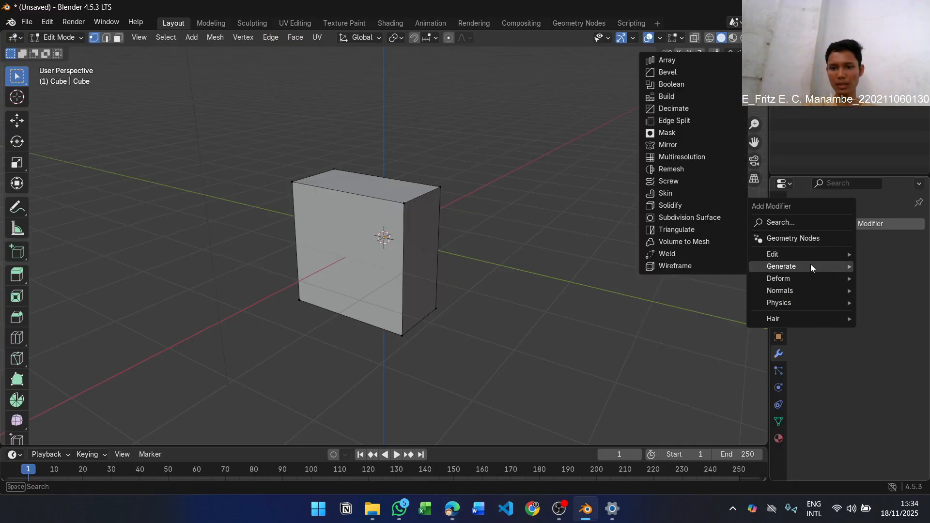
{"action": "left_click", "coordinate": [690, 142]}
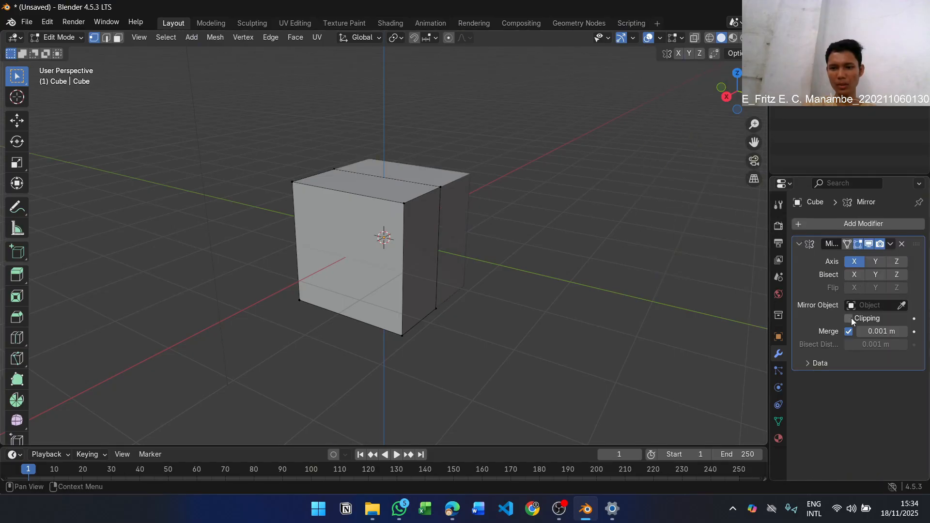
Read step 8 of the PDF module, enable Clipping on the cube's Mirror modifier in Blender, and inspect the mirrored cube from several sides
{"action": "key", "text": "alt+Tab"}
{"action": "scroll", "coordinate": [644, 180], "scroll_direction": "down", "scroll_amount": 5}
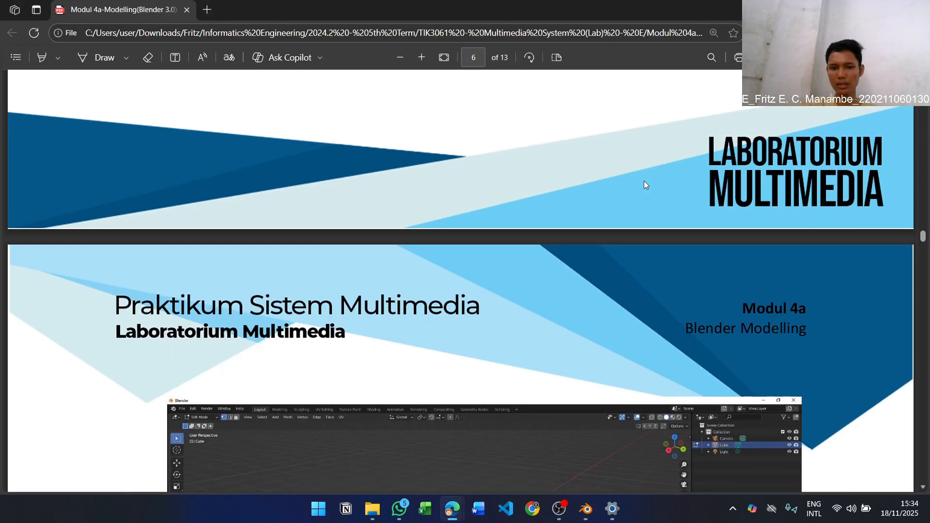
{"action": "scroll", "coordinate": [644, 180], "scroll_direction": "down", "scroll_amount": 6}
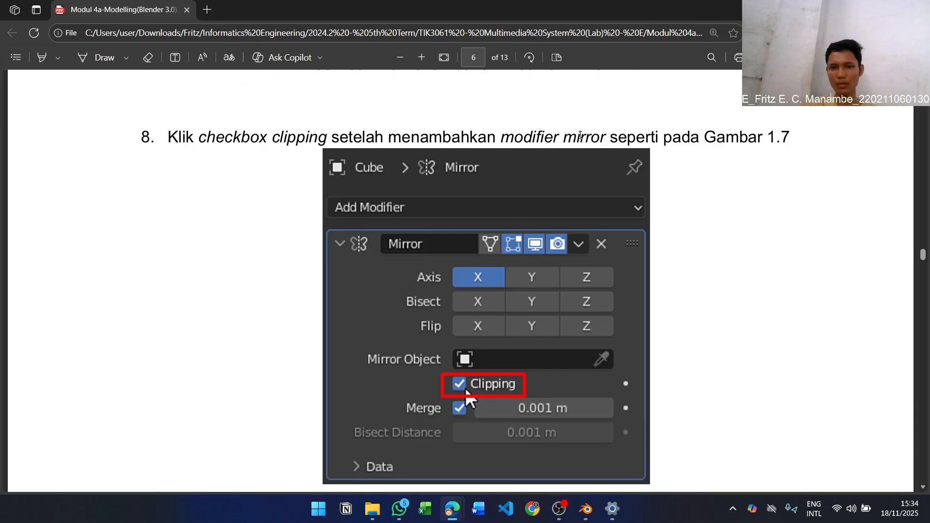
{"action": "key", "text": "alt+Tab"}
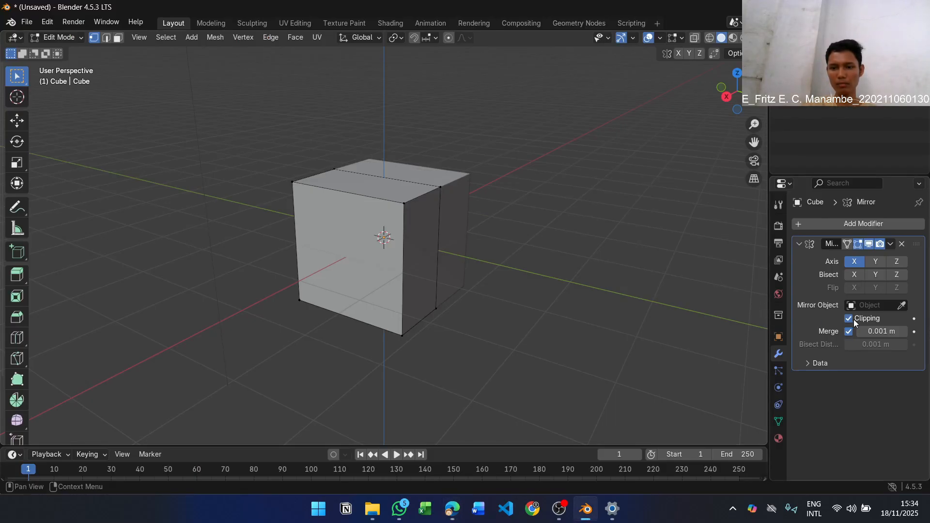
{"action": "middle_click_drag", "start_coordinate": [538, 216], "coordinate": [353, 278]}
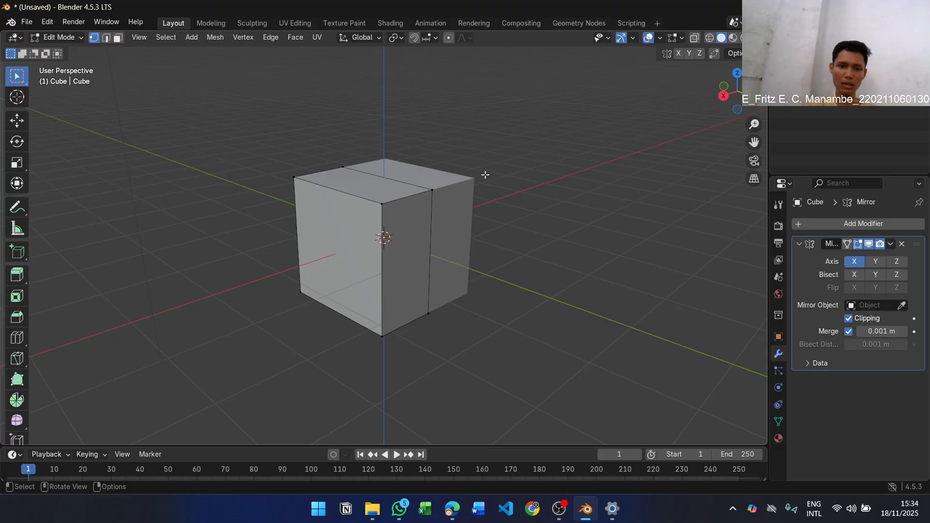
{"action": "middle_click_drag", "start_coordinate": [484, 174], "coordinate": [412, 177]}
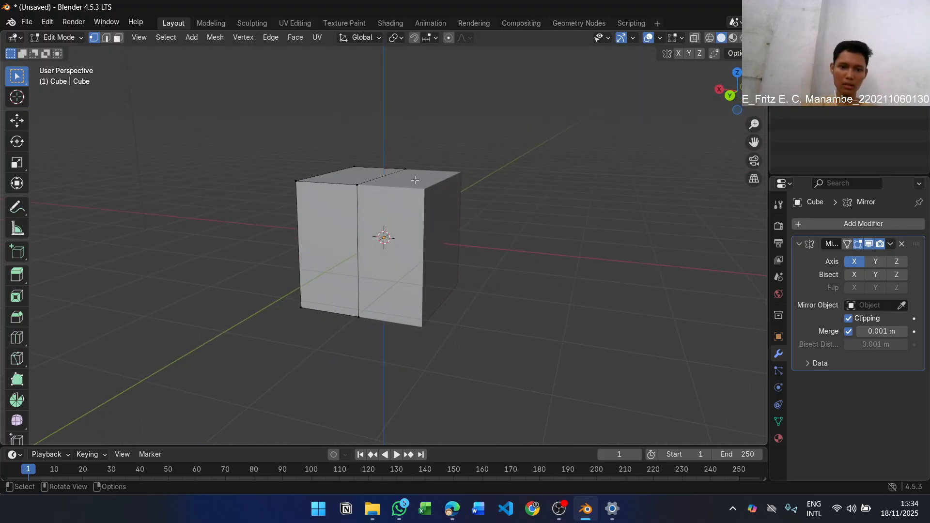
{"action": "middle_click_drag", "start_coordinate": [455, 218], "coordinate": [380, 218]}
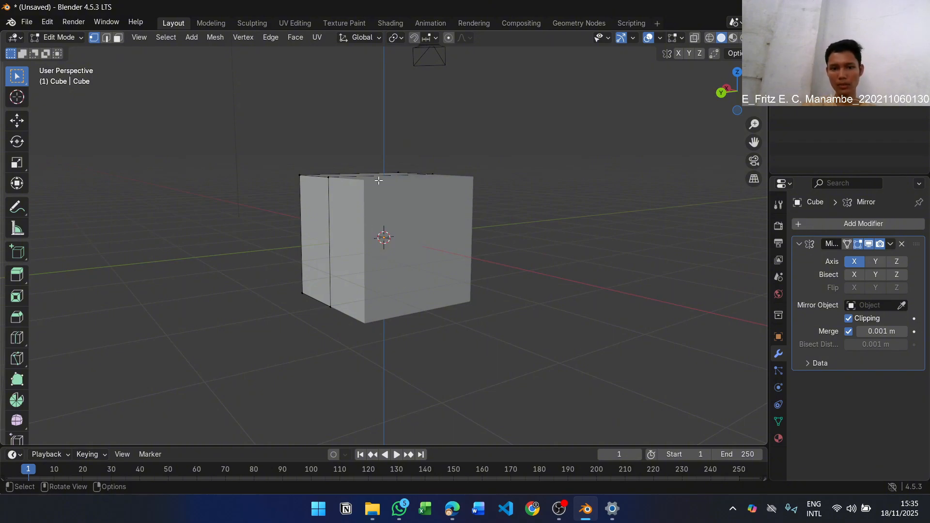
{"action": "middle_click_drag", "start_coordinate": [407, 240], "coordinate": [514, 246]}
Read step 9 of the PDF module, then return Blender to Object Mode and set the right orthographic view
{"action": "key", "text": "alt+Tab"}
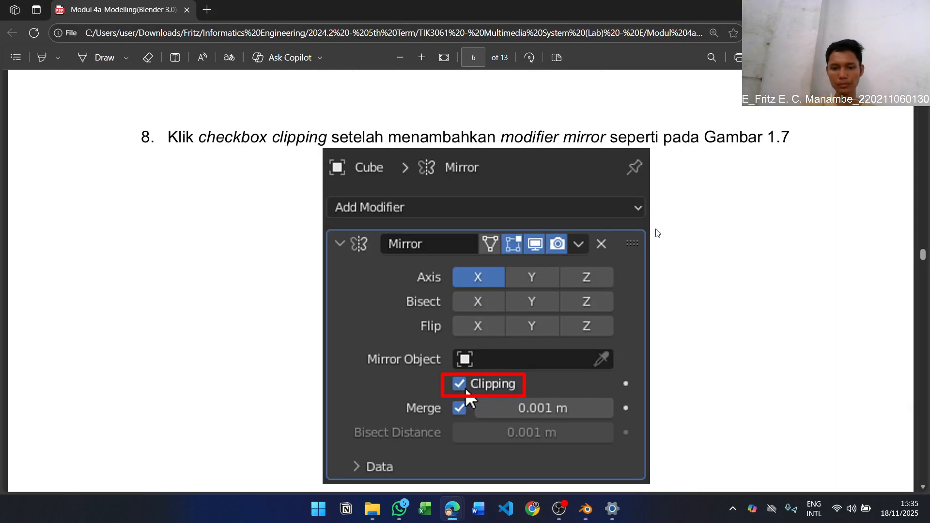
{"action": "scroll", "coordinate": [708, 213], "scroll_direction": "down", "scroll_amount": 10}
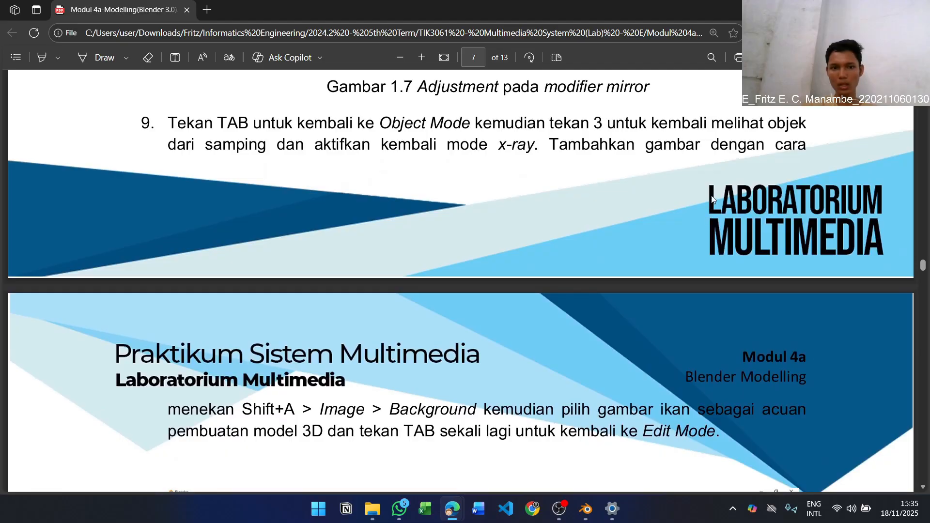
{"action": "key", "text": "alt+Tab"}
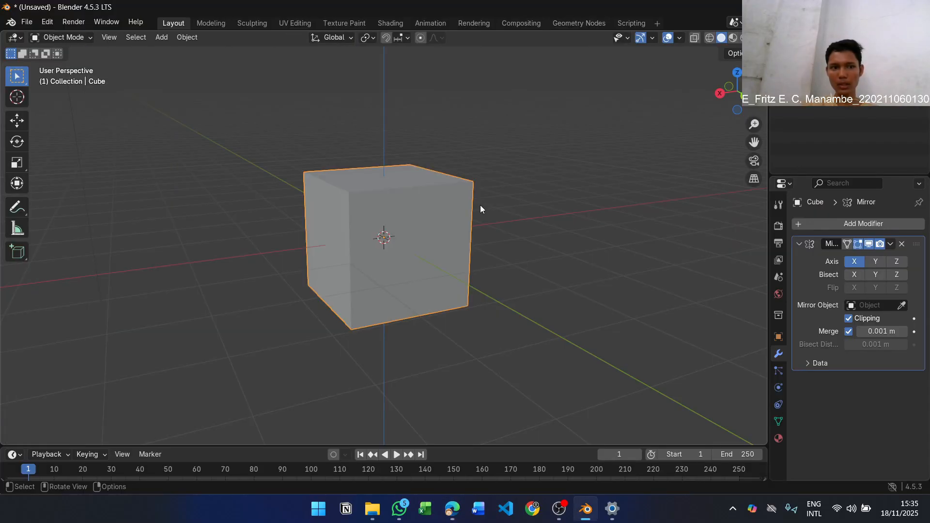
{"action": "key", "text": "alt+Tab"}
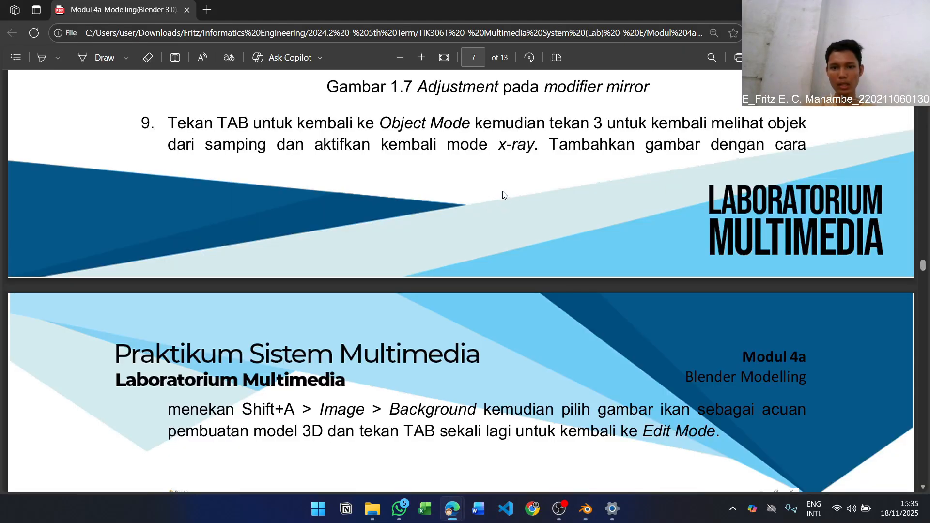
{"action": "key", "text": "alt+Tab"}
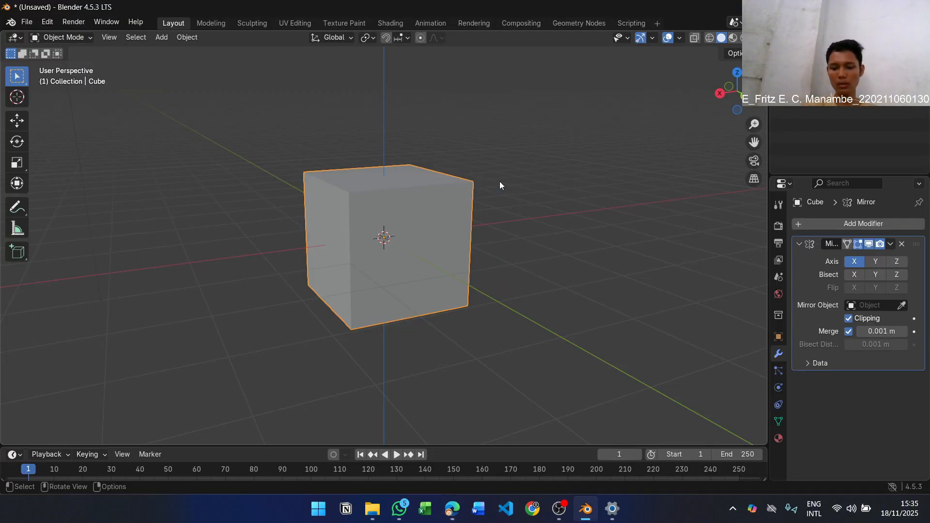
{"action": "key", "text": "3"}
Recheck step 9 in the PDF and turn X-ray display back on in Blender
{"action": "key", "text": "alt+Tab"}
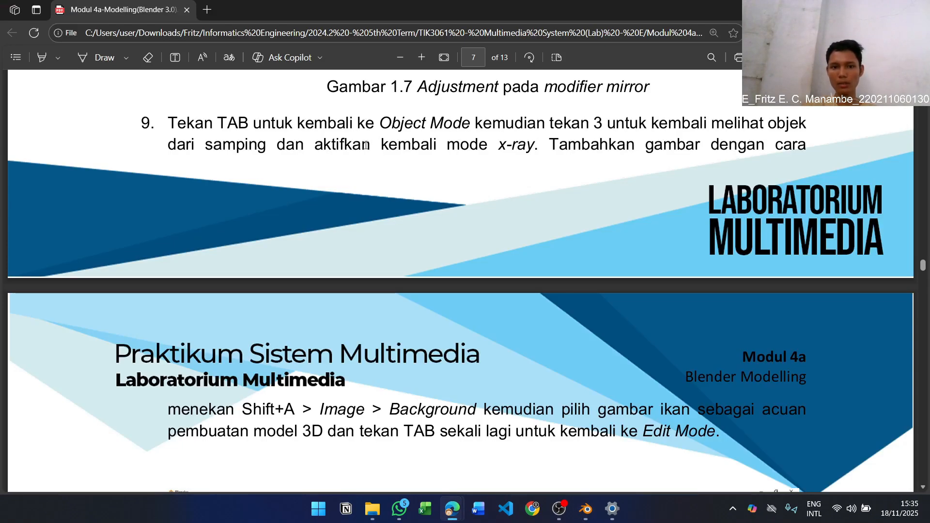
{"action": "key", "text": "alt+Tab"}
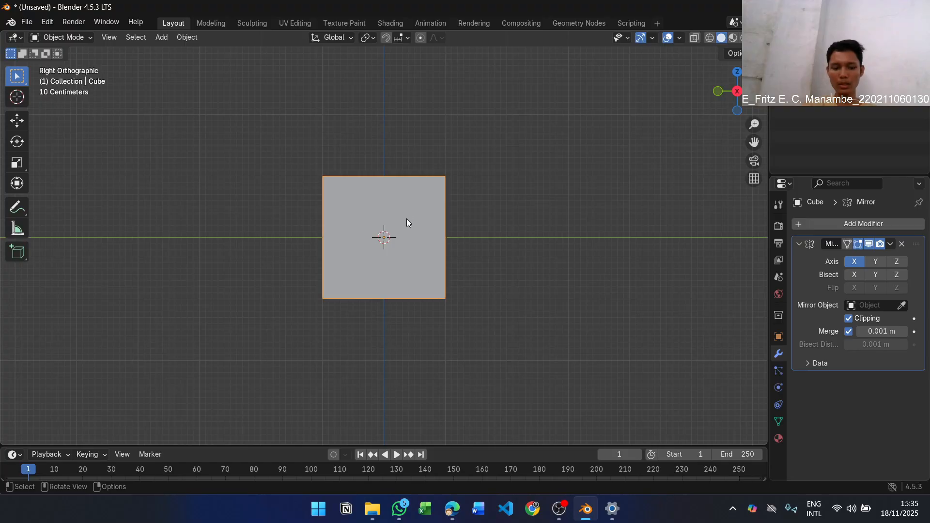
{"action": "key", "text": "alt+z"}
Read the rest of step 9 in the PDF and add Acuan Model Ikan.png from Pictures as a background image in Blender
{"action": "key", "text": "alt+Tab"}
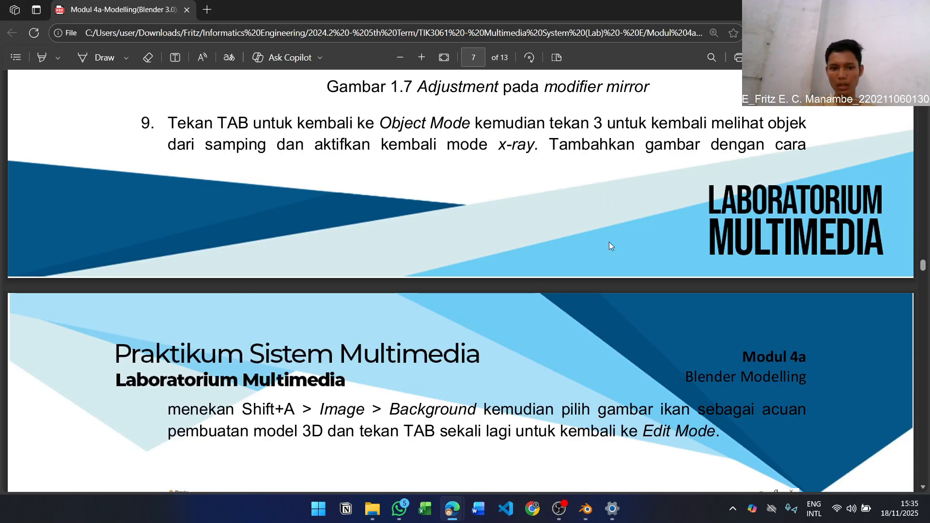
{"action": "scroll", "coordinate": [605, 252], "scroll_direction": "down", "scroll_amount": 3}
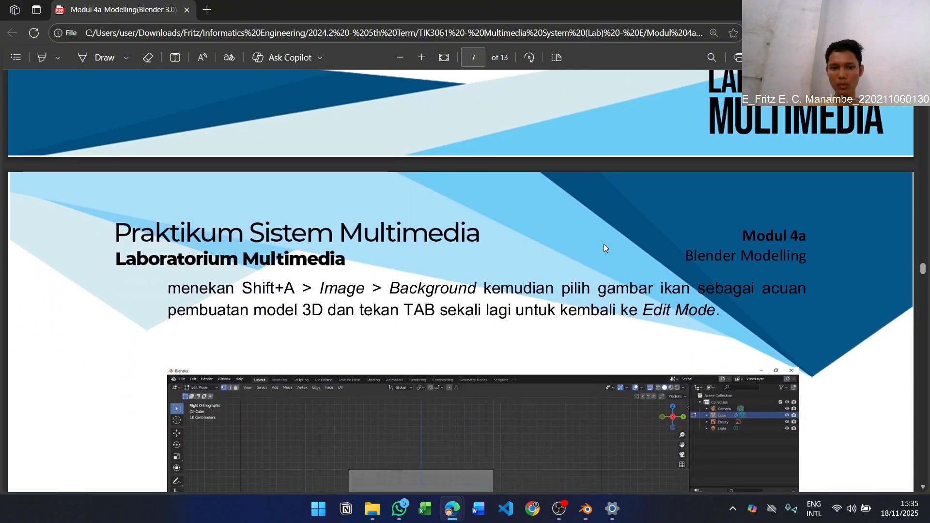
{"action": "key", "text": "alt+Tab"}
{"action": "key", "text": "shift+a"}
{"action": "mouse_move", "coordinate": [604, 244]}
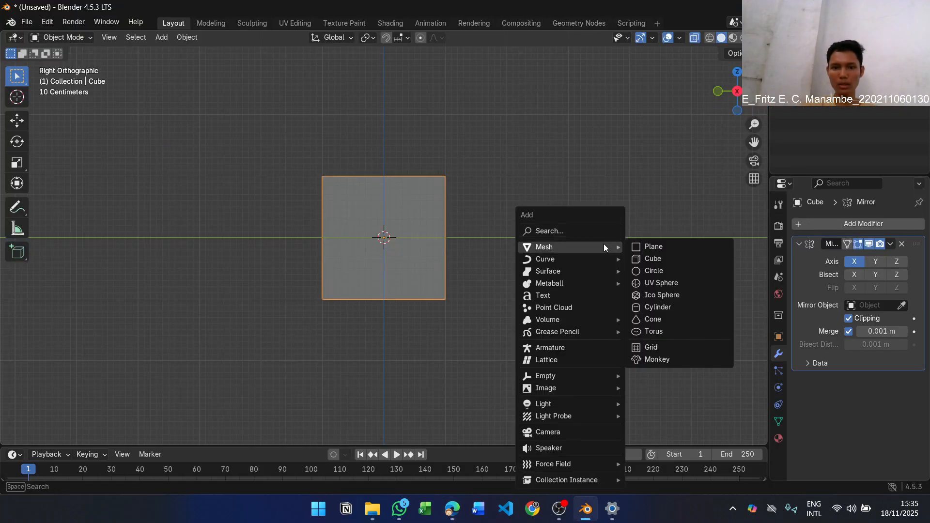
{"action": "type", "text": "back"}
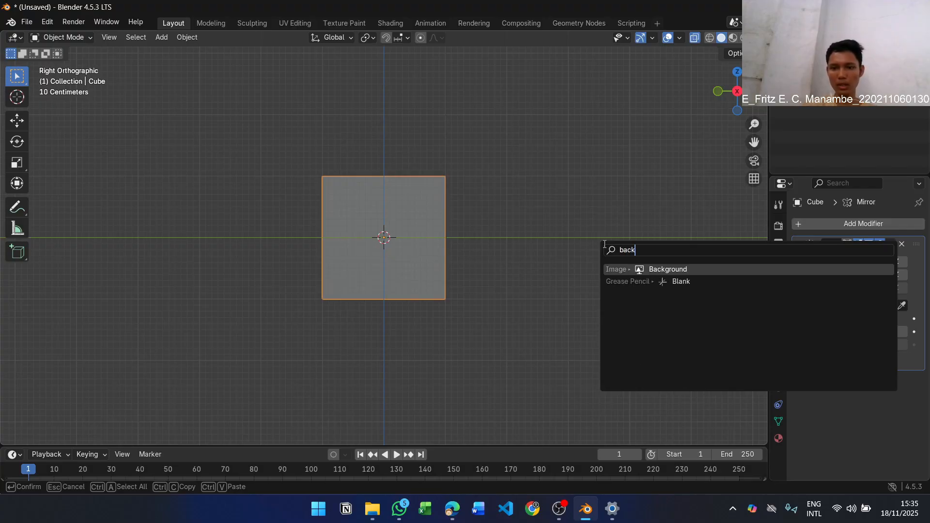
{"action": "key", "text": "Return"}
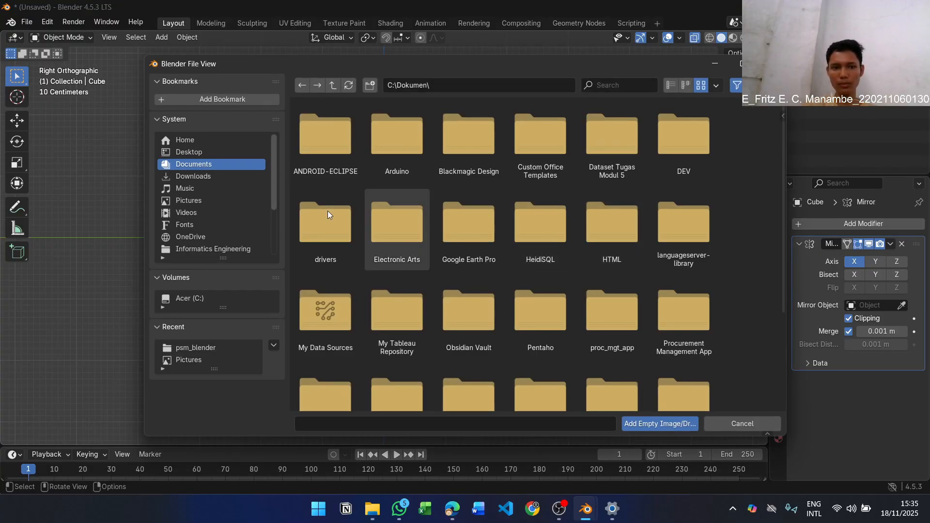
{"action": "left_click", "coordinate": [199, 202]}
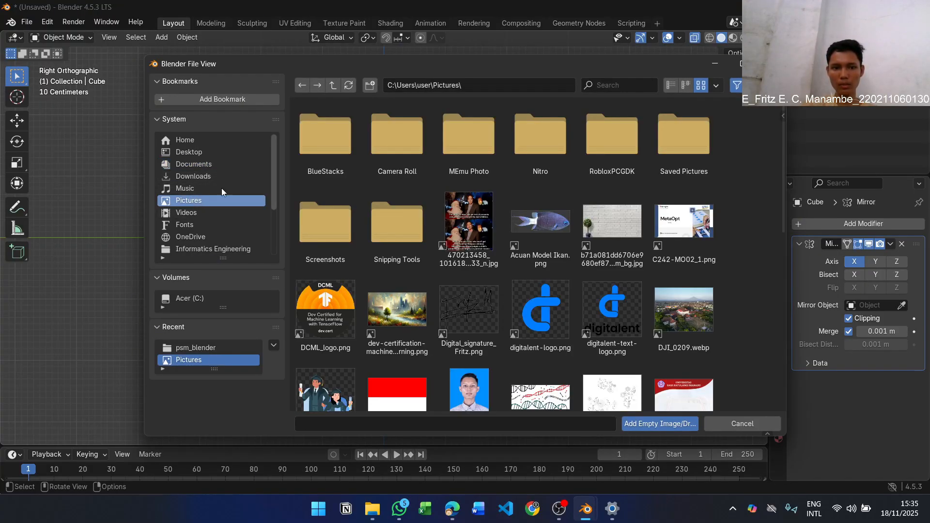
{"action": "left_click", "coordinate": [535, 232]}
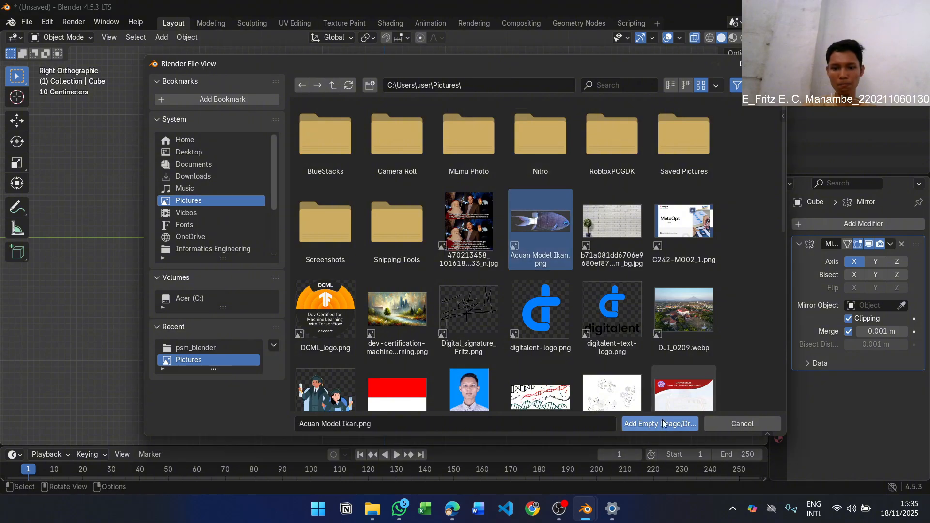
{"action": "left_click", "coordinate": [661, 422]}
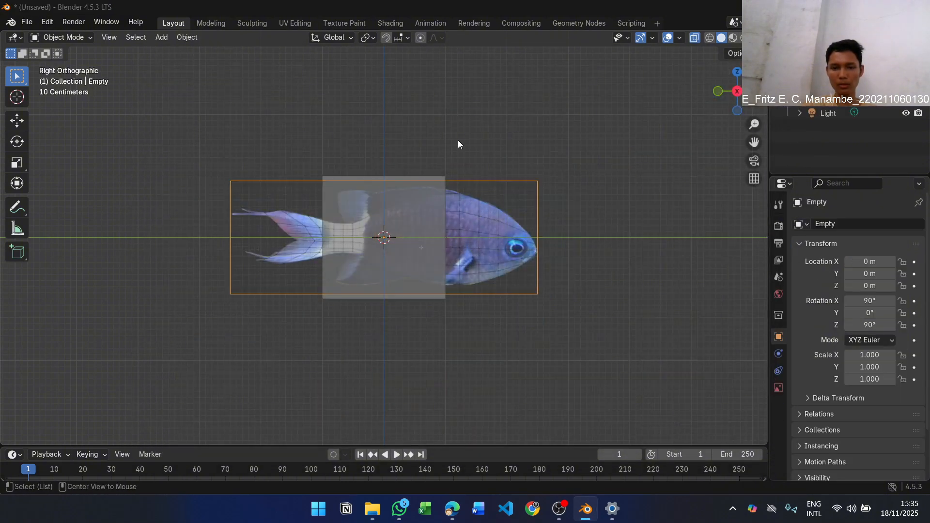
Check the background image figure for step 9 in the PDF, and put the cube in Edit Mode in Blender
{"action": "key", "text": "alt+Tab"}
{"action": "scroll", "coordinate": [534, 166], "scroll_direction": "down", "scroll_amount": 3}
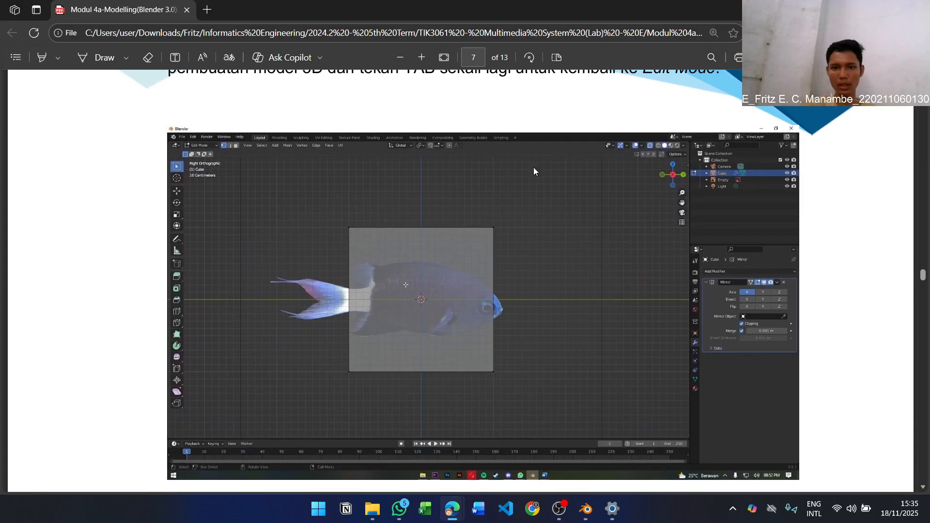
{"action": "scroll", "coordinate": [533, 168], "scroll_direction": "up", "scroll_amount": 3}
{"action": "key", "text": "alt+Tab"}
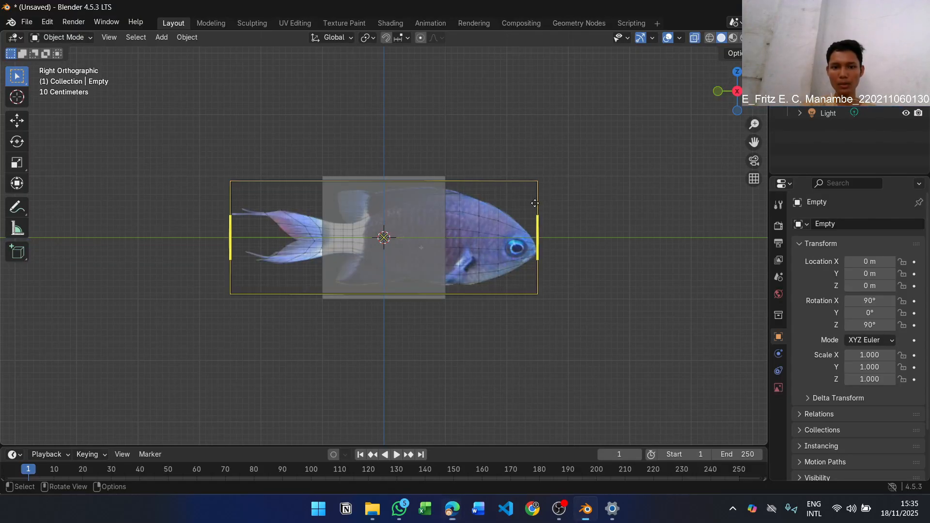
{"action": "left_click", "coordinate": [450, 149]}
{"action": "left_click", "coordinate": [418, 226]}
{"action": "key", "text": "Tab"}
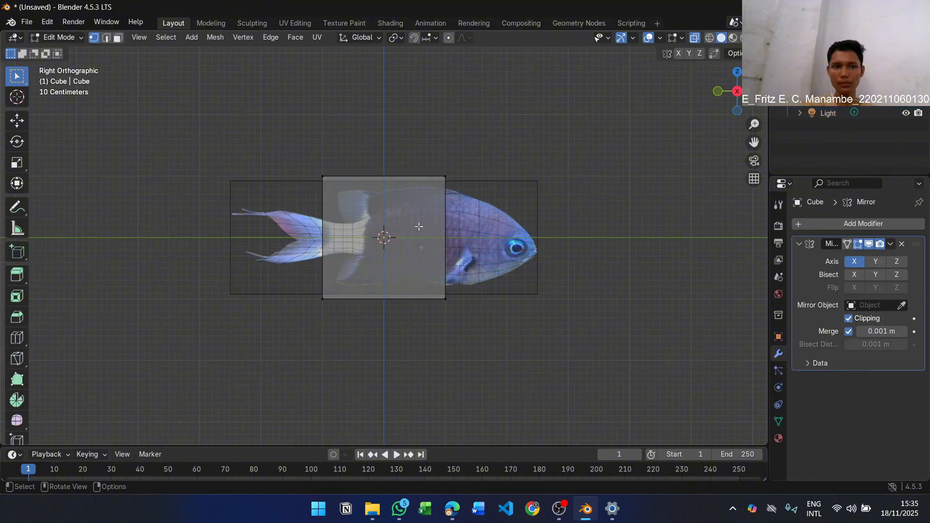
Read step 10 of the PDF module on scaling the cube and adding loop cuts
{"action": "key", "text": "alt+Tab"}
{"action": "scroll", "coordinate": [507, 233], "scroll_direction": "down", "scroll_amount": 8}
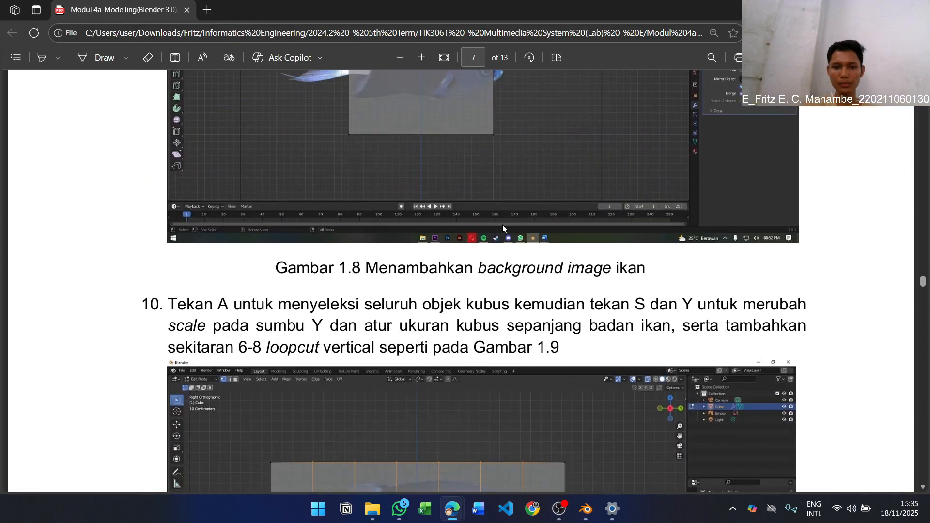
{"action": "scroll", "coordinate": [504, 227], "scroll_direction": "down", "scroll_amount": 4}
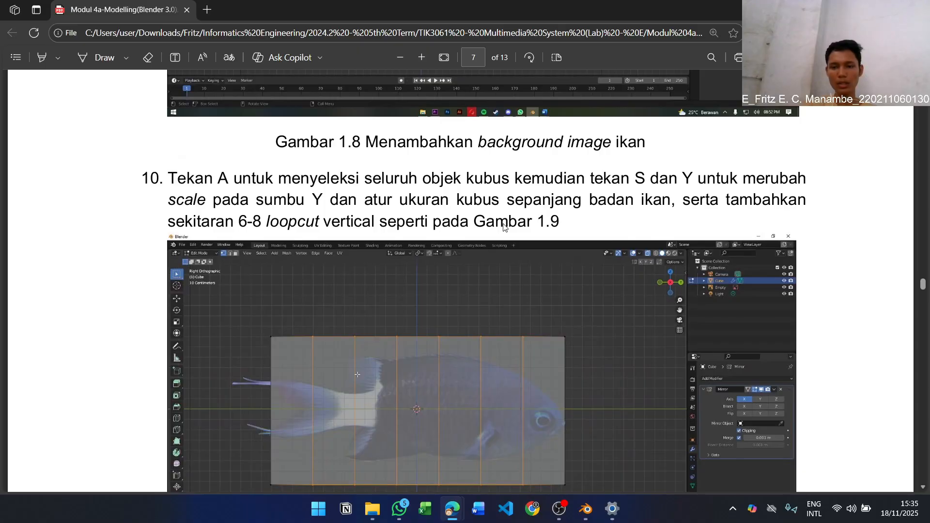
{"action": "key", "text": "alt+Tab"}
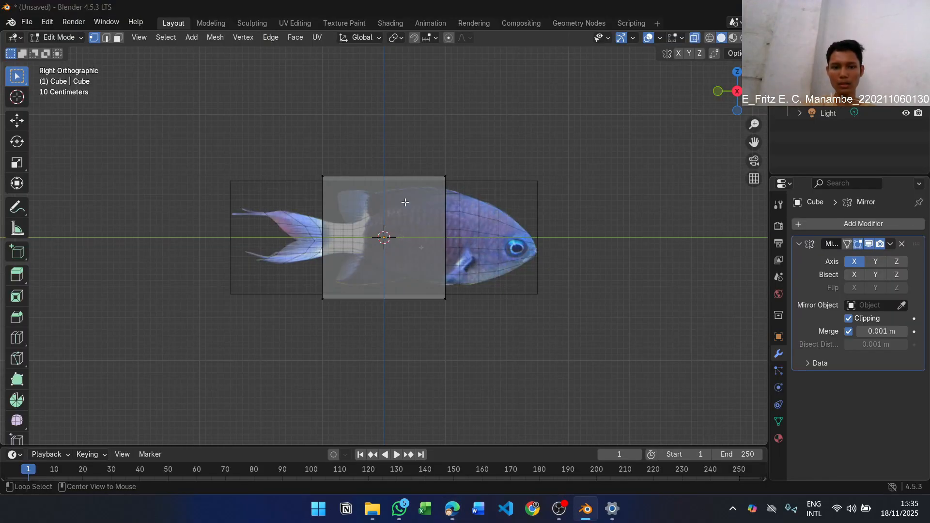
{"action": "key", "text": "alt+Tab"}
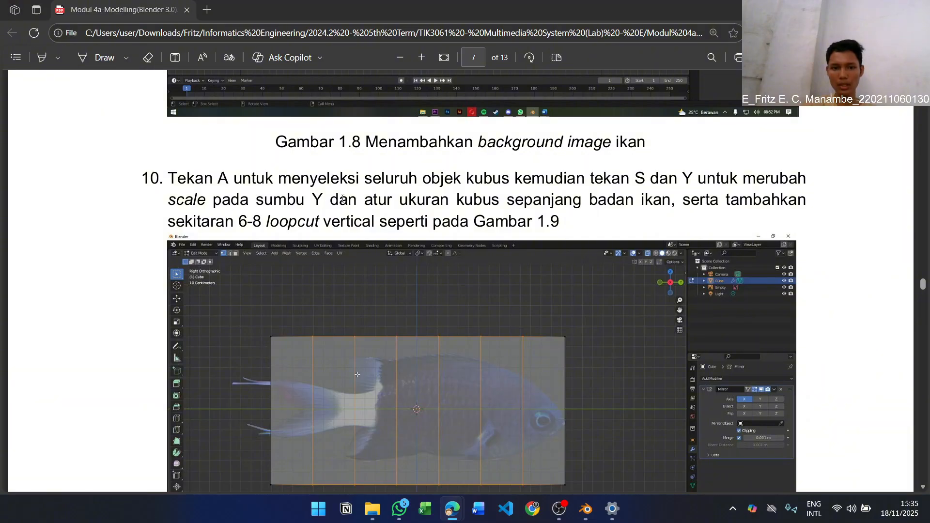
Switch to Blender, select the cube's whole mesh and scale it by about 1.89 along the global Y axis
{"action": "key", "text": "alt+Tab"}
{"action": "key", "text": "a"}
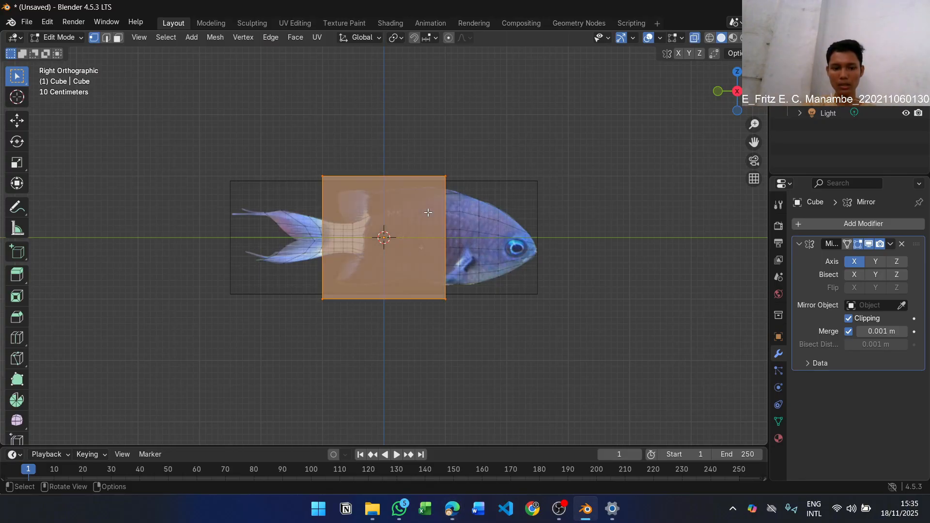
{"action": "key", "text": "s"}
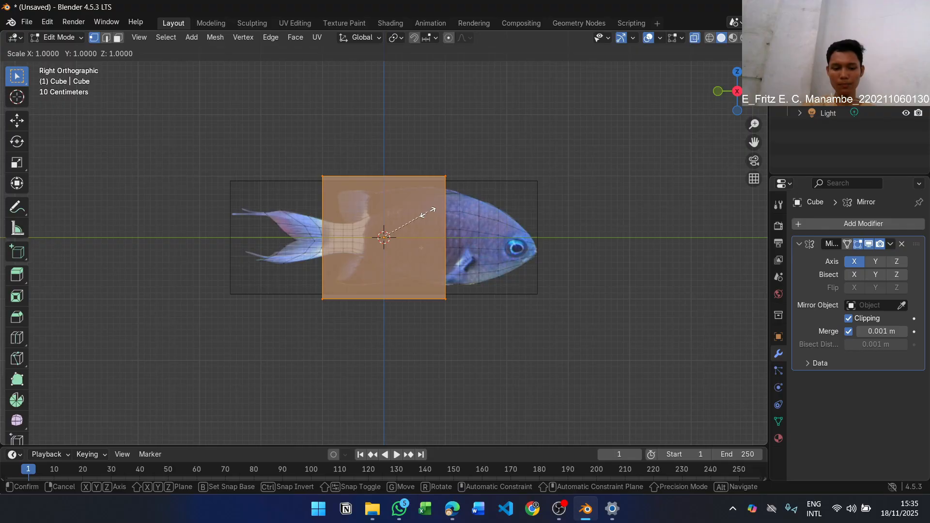
{"action": "key", "text": "y"}
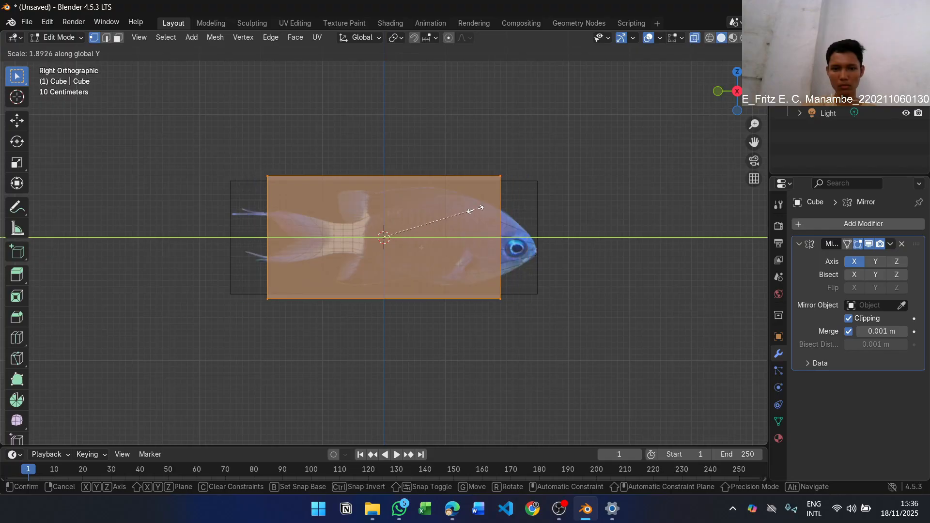
{"action": "left_click", "coordinate": [475, 208]}
{"action": "key", "text": "g"}
{"action": "right_click", "coordinate": [509, 208]}
{"action": "key", "text": "g"}
{"action": "key", "text": "y"}
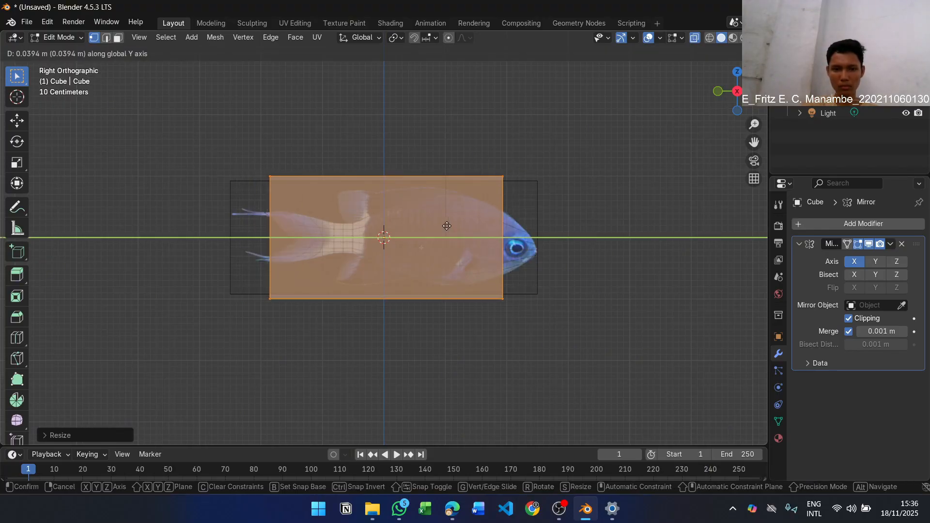
{"action": "right_click", "coordinate": [462, 225]}
{"action": "key", "text": "KP_5"}
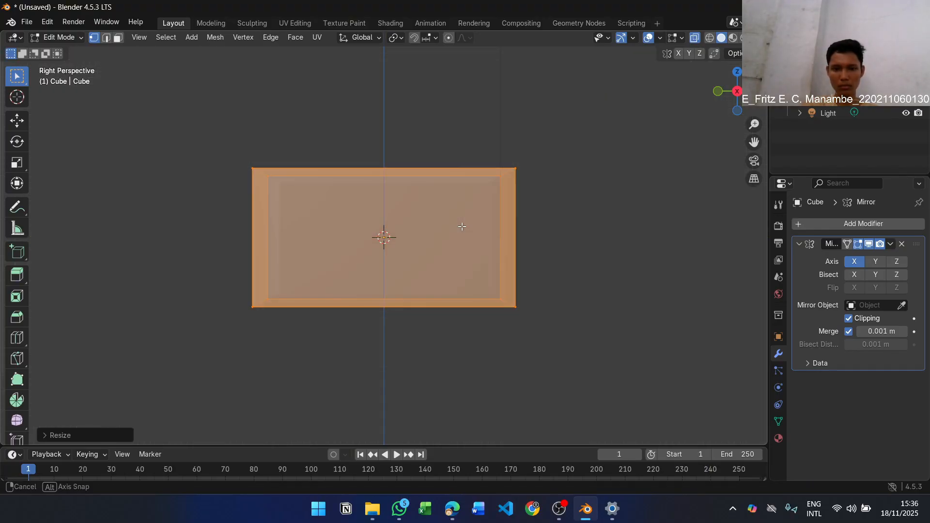
{"action": "left_click", "coordinate": [546, 231]}
{"action": "key", "text": "KP_5"}
{"action": "key", "text": "a"}
{"action": "key", "text": "g"}
{"action": "right_click", "coordinate": [454, 222]}
Move and stretch the mesh along the Y axis to span the fish from inside its tail fin to its snout
{"action": "key", "text": "g"}
{"action": "key", "text": "y"}
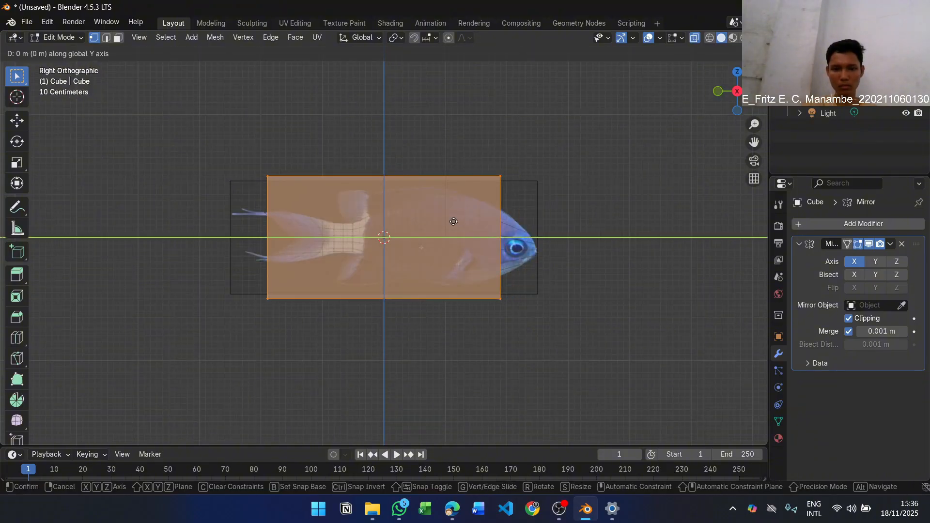
{"action": "left_click", "coordinate": [476, 220]}
{"action": "key", "text": "s"}
{"action": "key", "text": "y"}
{"action": "left_click", "coordinate": [483, 218]}
{"action": "key", "text": "g"}
{"action": "key", "text": "y"}
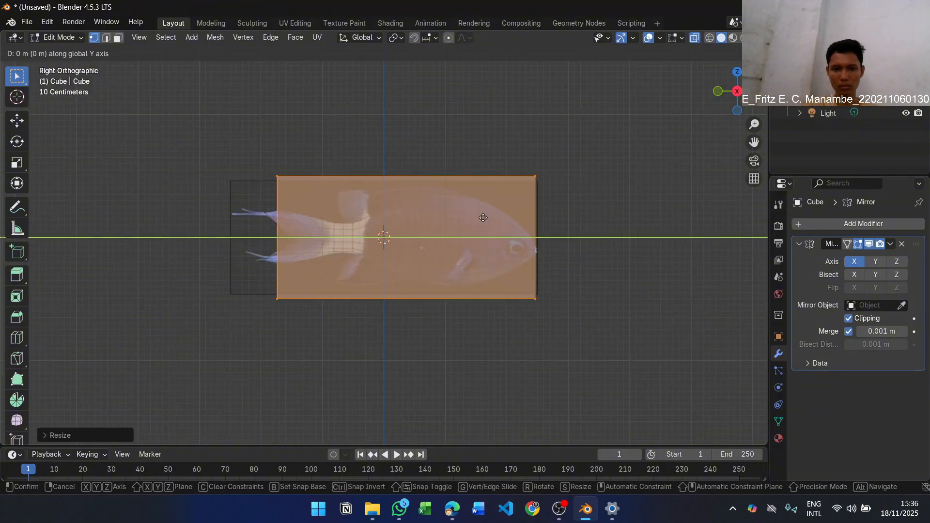
{"action": "left_click", "coordinate": [478, 218]}
{"action": "key", "text": "s"}
{"action": "key", "text": "y"}
{"action": "left_click", "coordinate": [483, 218]}
{"action": "left_click", "coordinate": [606, 241]}
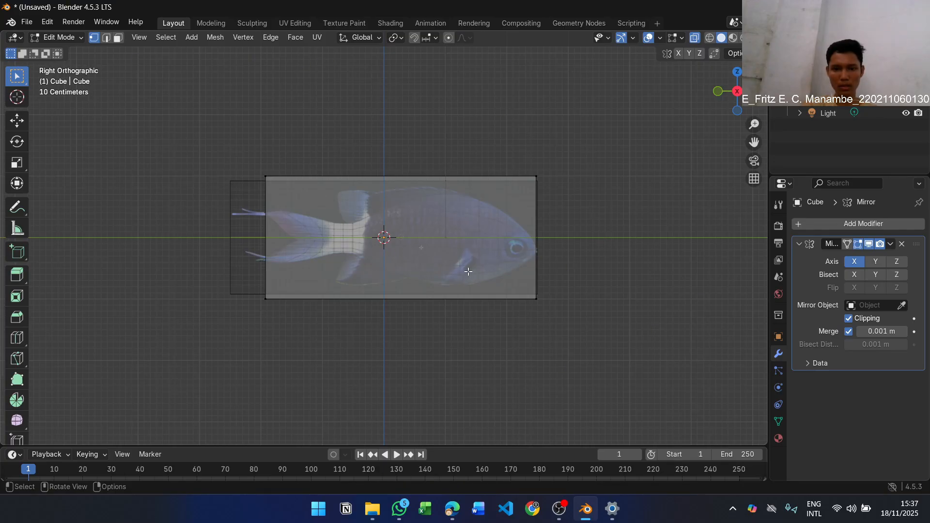
Compare the resized cube with Figure 1.9 in the PDF and reread step 10's loop cut instruction
{"action": "scroll", "coordinate": [468, 272], "scroll_direction": "up", "scroll_amount": 4}
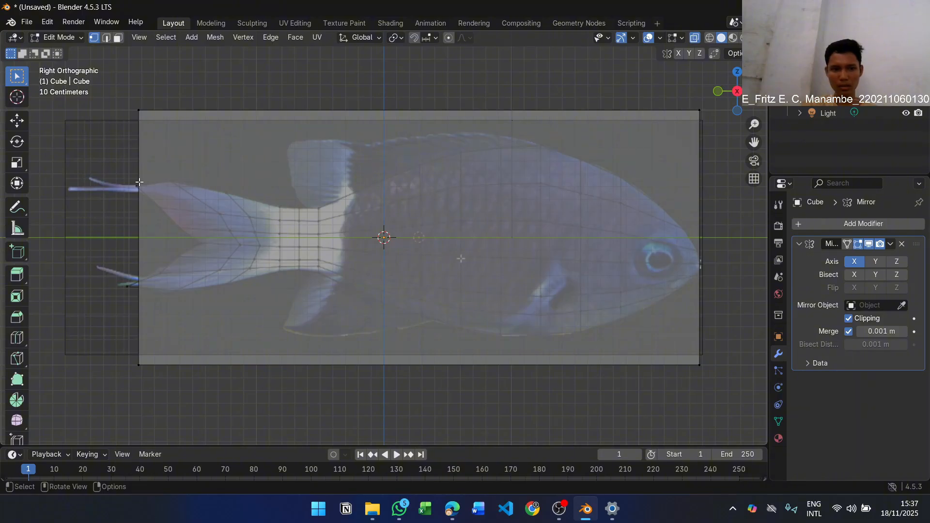
{"action": "key", "text": "alt+Tab"}
{"action": "scroll", "coordinate": [657, 218], "scroll_direction": "down", "scroll_amount": 3}
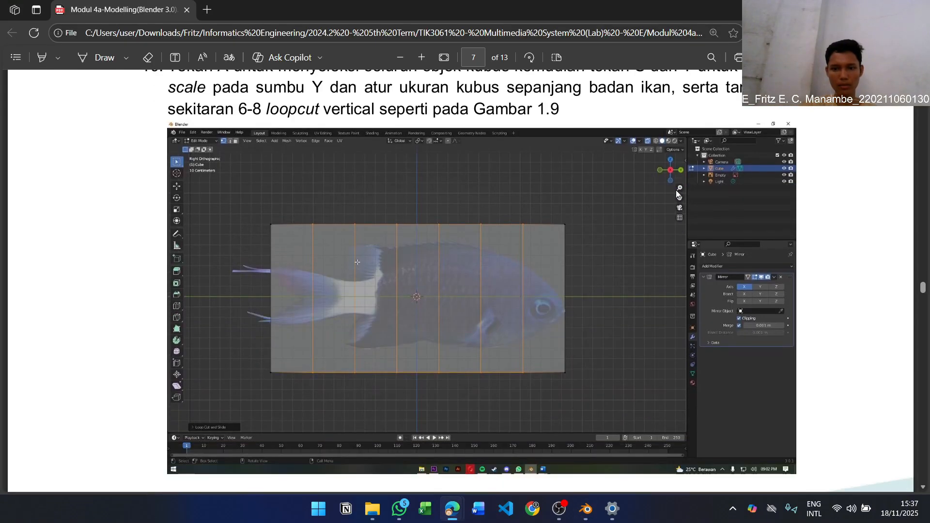
{"action": "scroll", "coordinate": [657, 218], "scroll_direction": "up", "scroll_amount": 1}
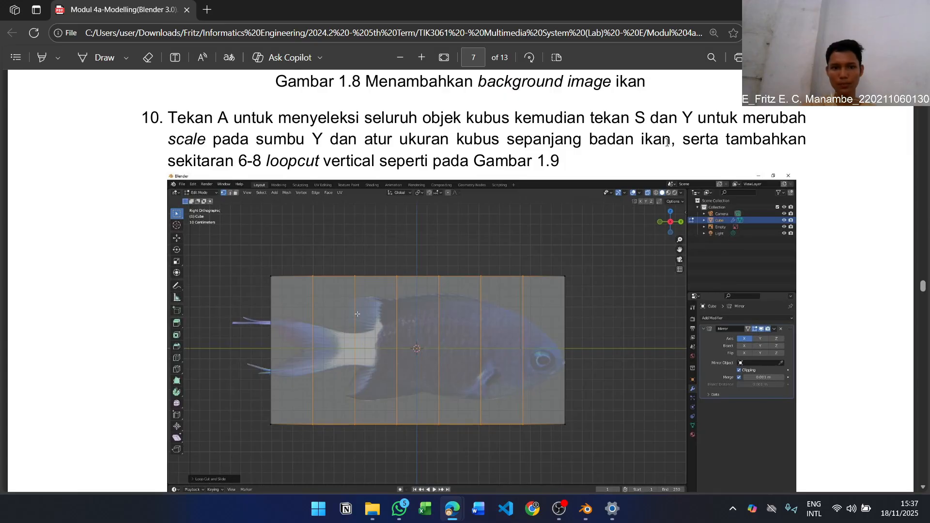
Try in Blender to add a single vertical loop cut to the cube, slid toward the fish's head
{"action": "key", "text": "alt+Tab"}
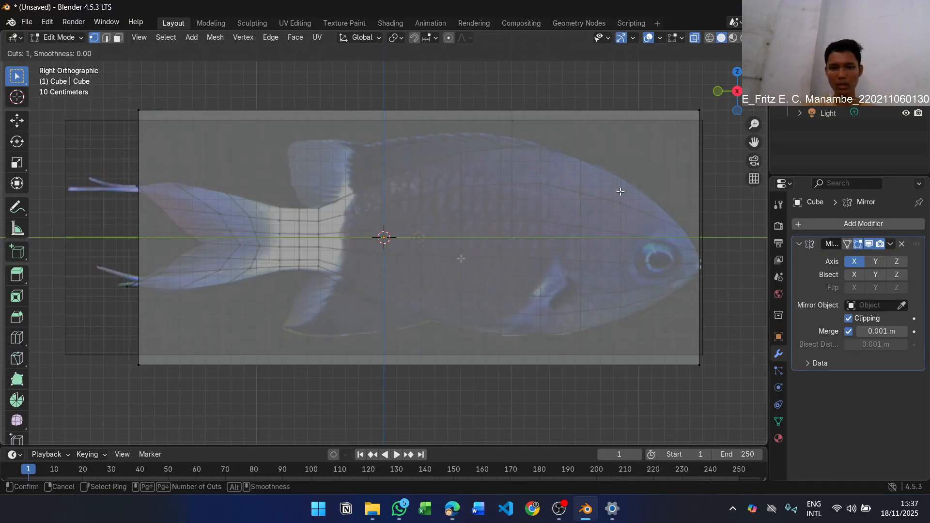
{"action": "key", "text": "a"}
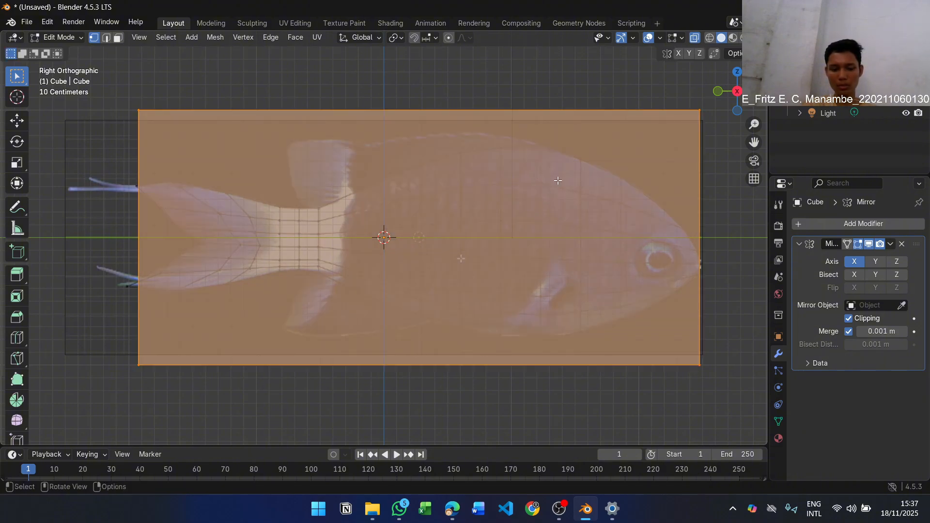
{"action": "key", "text": "ctrl+r"}
{"action": "left_click", "coordinate": [443, 130]}
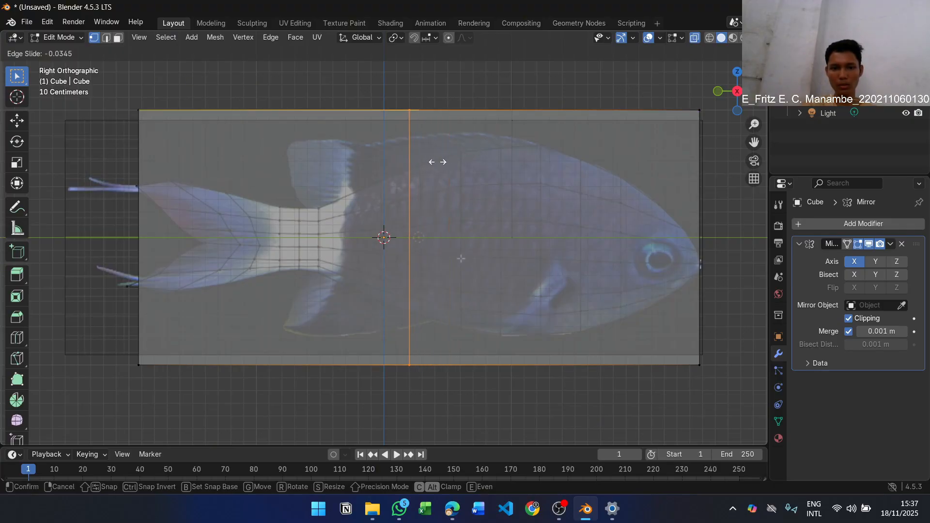
{"action": "left_click", "coordinate": [528, 166]}
{"action": "scroll", "coordinate": [529, 166], "scroll_direction": "up", "scroll_amount": 3}
{"action": "scroll", "coordinate": [528, 166], "scroll_direction": "down", "scroll_amount": 4}
{"action": "key", "text": "a"}
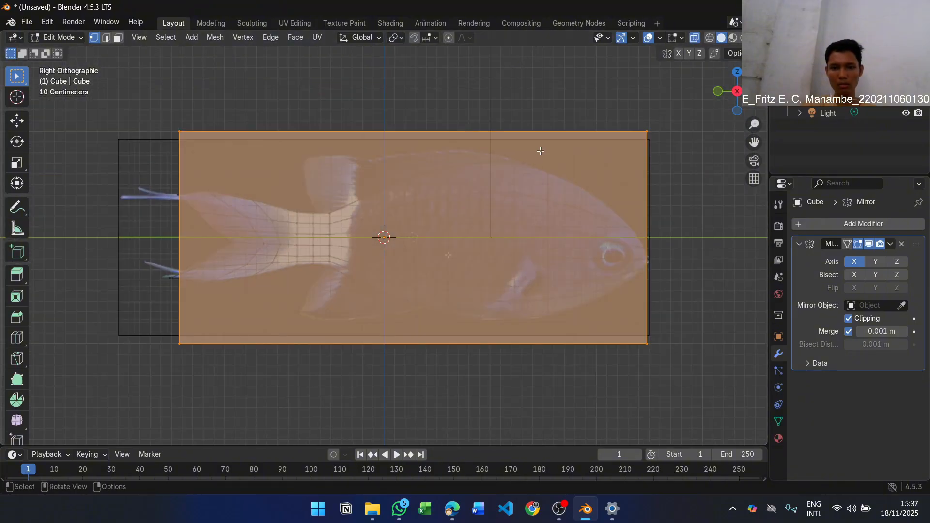
{"action": "key", "text": "alt+a"}
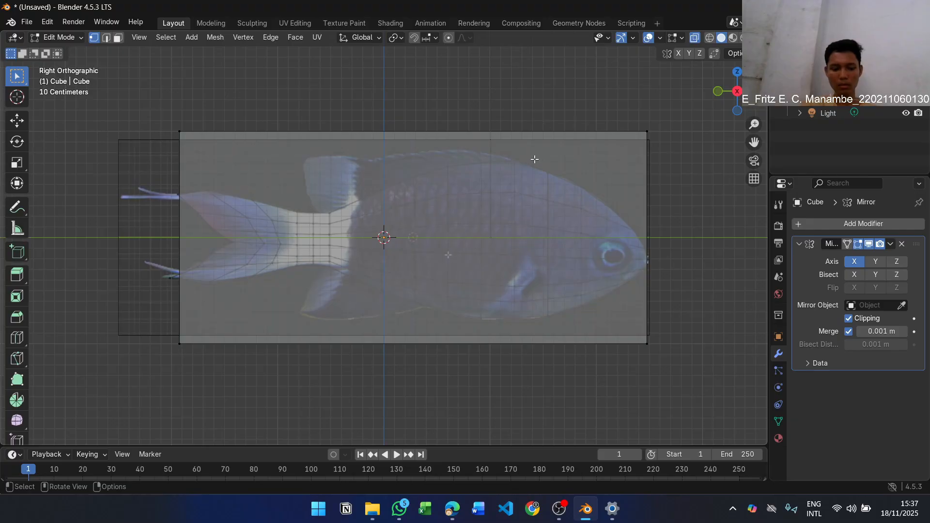
{"action": "key", "text": "alt+z"}
{"action": "key", "text": "alt+z"}
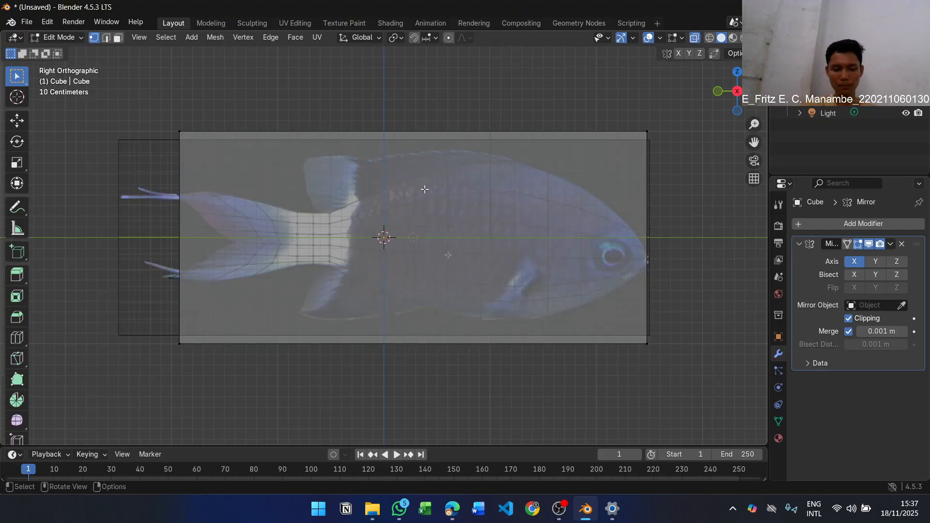
Add eight evenly spaced vertical loop cuts along the cube's length, unslid, and deselect everything in vertex select mode
{"action": "key", "text": "ctrl+r"}
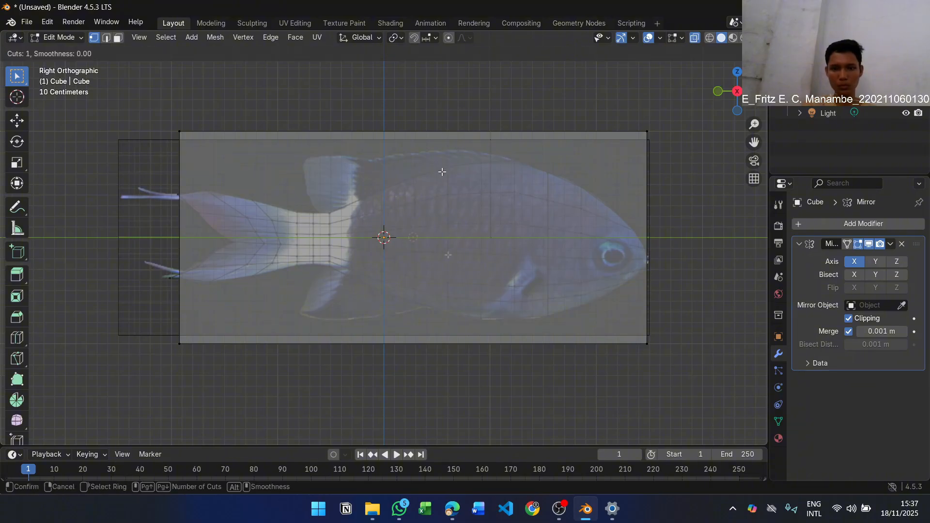
{"action": "scroll", "coordinate": [484, 141], "scroll_direction": "up", "scroll_amount": 5}
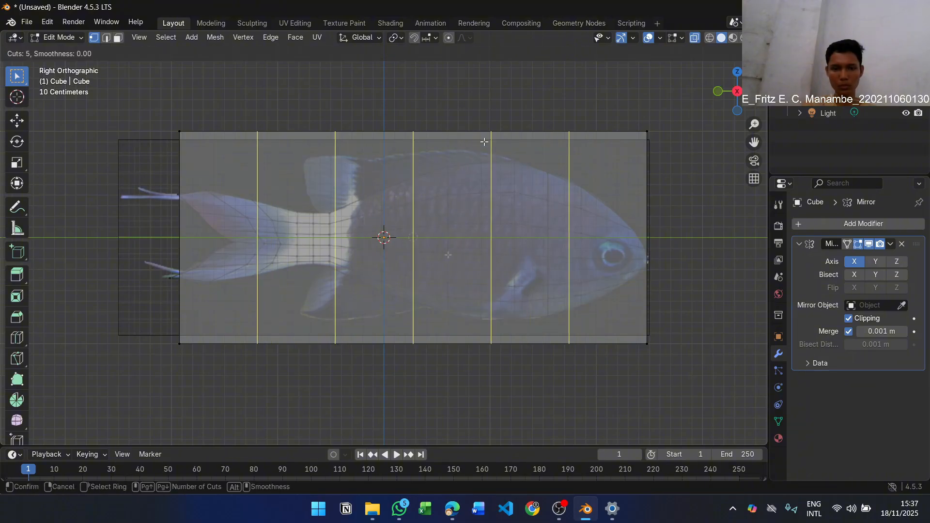
{"action": "key", "text": "alt+Tab"}
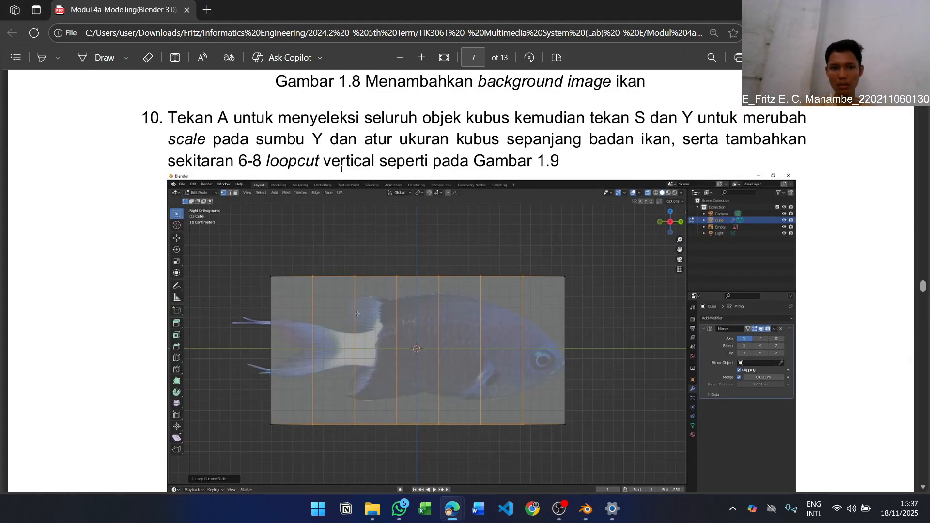
{"action": "key", "text": "alt+Tab"}
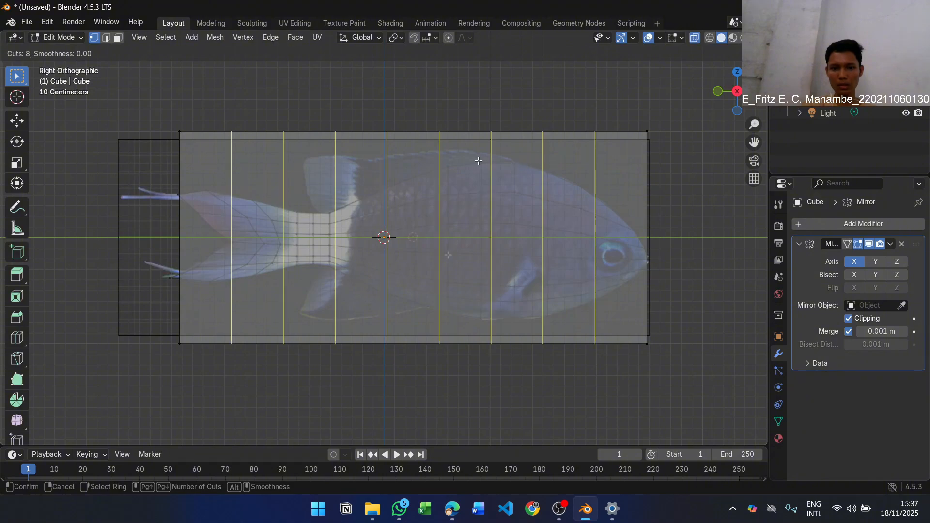
{"action": "scroll", "coordinate": [479, 160], "scroll_direction": "down", "scroll_amount": 7}
{"action": "scroll", "coordinate": [479, 161], "scroll_direction": "up", "scroll_amount": 1}
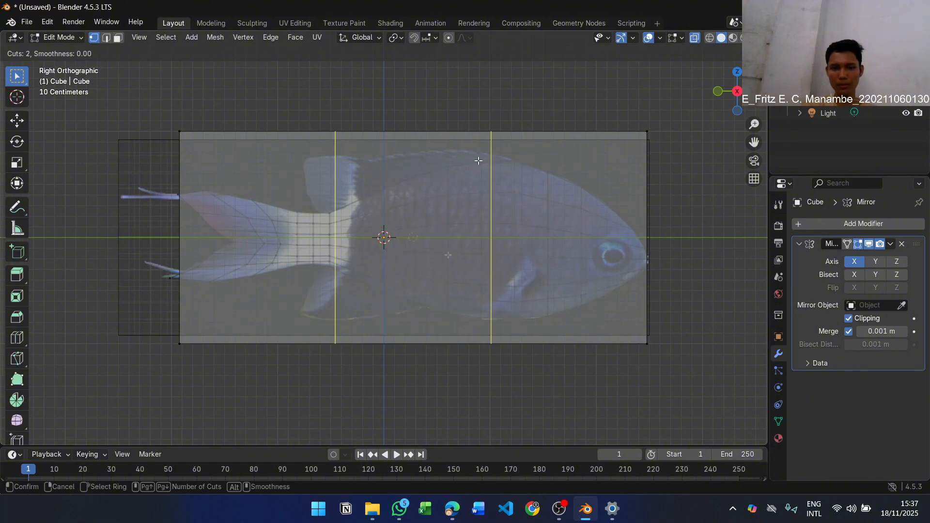
{"action": "scroll", "coordinate": [479, 160], "scroll_direction": "up", "scroll_amount": 3}
{"action": "scroll", "coordinate": [479, 160], "scroll_direction": "up", "scroll_amount": 2}
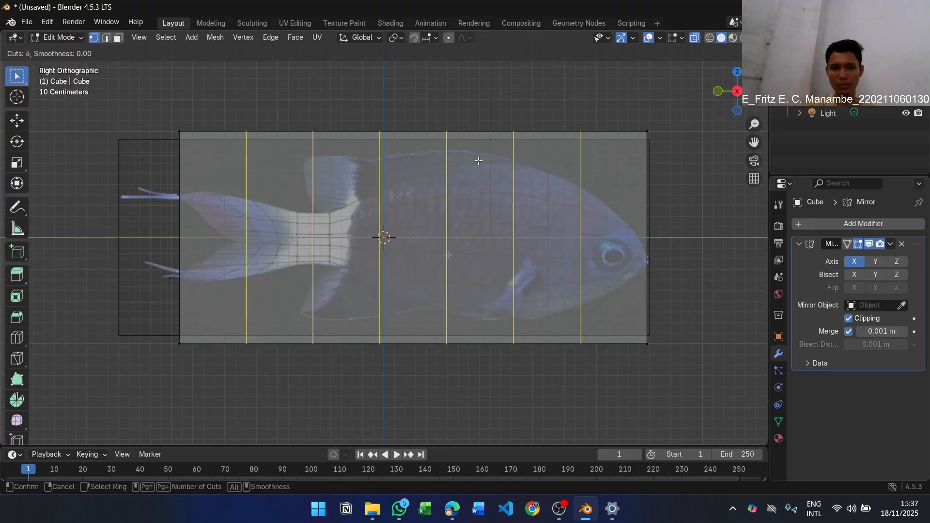
{"action": "scroll", "coordinate": [479, 160], "scroll_direction": "up", "scroll_amount": 1}
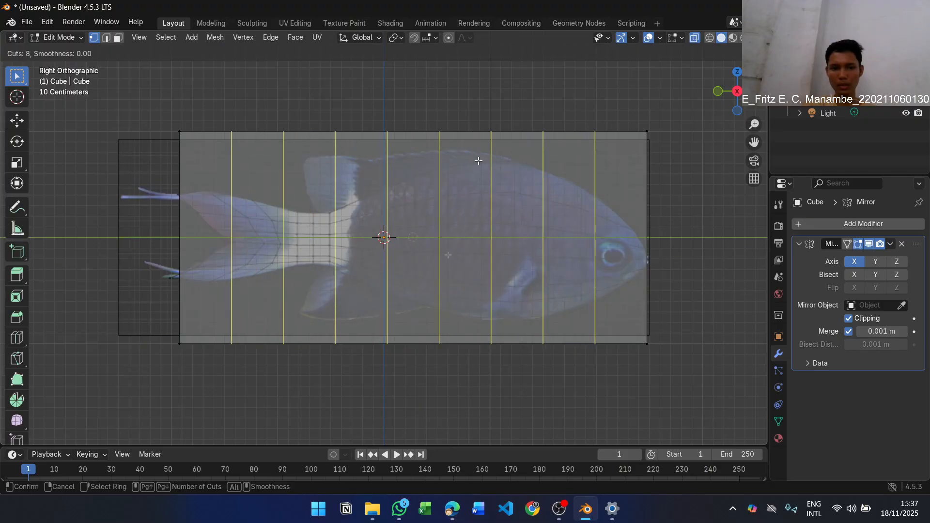
{"action": "left_click", "coordinate": [479, 160]}
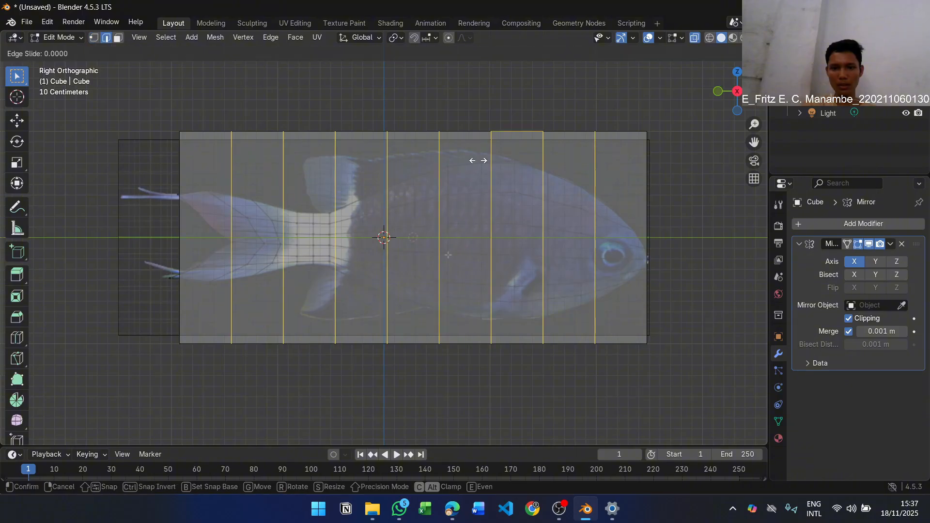
{"action": "left_click", "coordinate": [464, 153]}
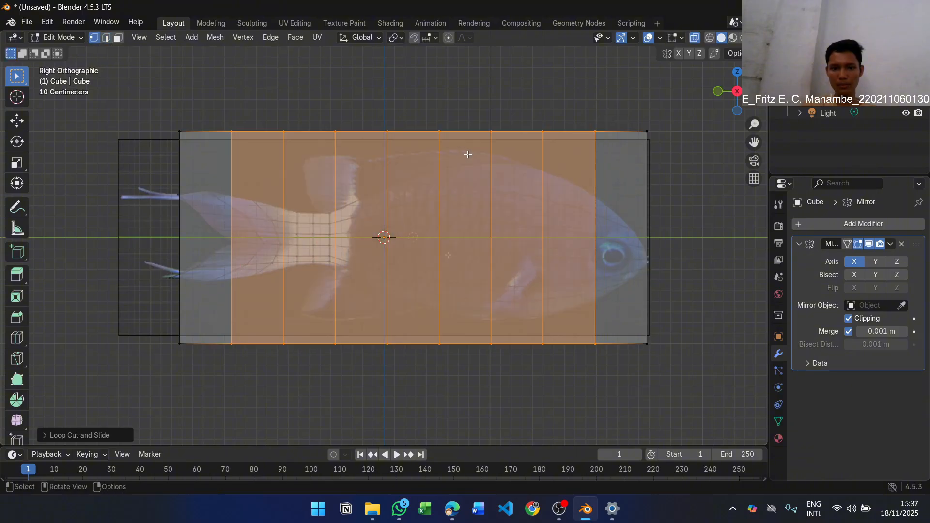
{"action": "key", "text": "1"}
{"action": "key", "text": "alt+a"}
Read step 11 in the PDF module and switch Blender's viewport shading to Wireframe
{"action": "key", "text": "alt+Tab"}
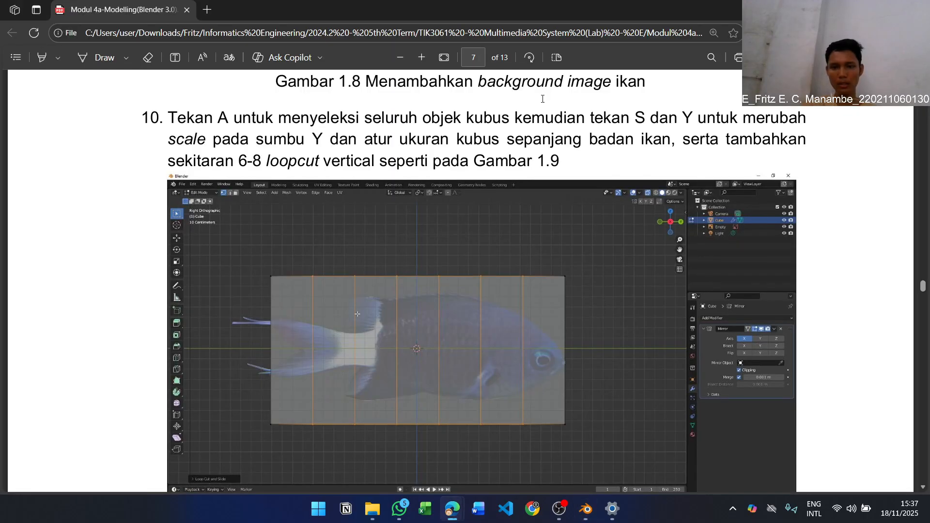
{"action": "scroll", "coordinate": [564, 177], "scroll_direction": "down", "scroll_amount": 4}
{"action": "scroll", "coordinate": [567, 173], "scroll_direction": "down", "scroll_amount": 8}
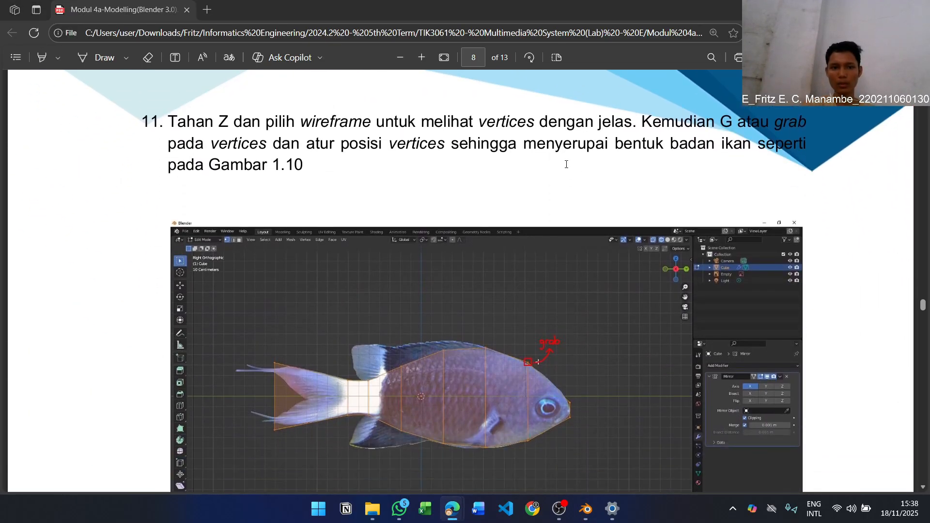
{"action": "key", "text": "alt+Tab"}
{"action": "key", "text": "z"}
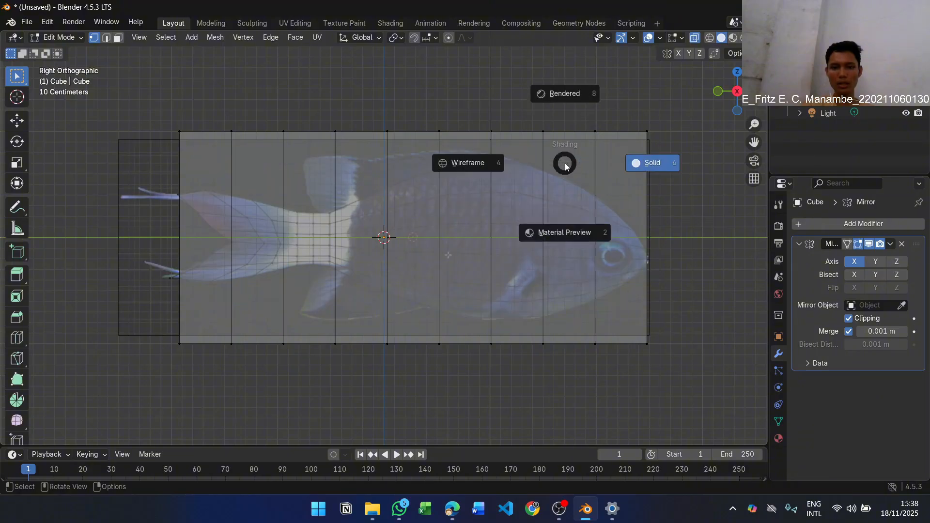
{"action": "left_click", "coordinate": [483, 166]}
Compare the wireframe cube in Blender with the vertex positions shown in Figure 1.10 of the PDF
{"action": "key", "text": "alt+Tab"}
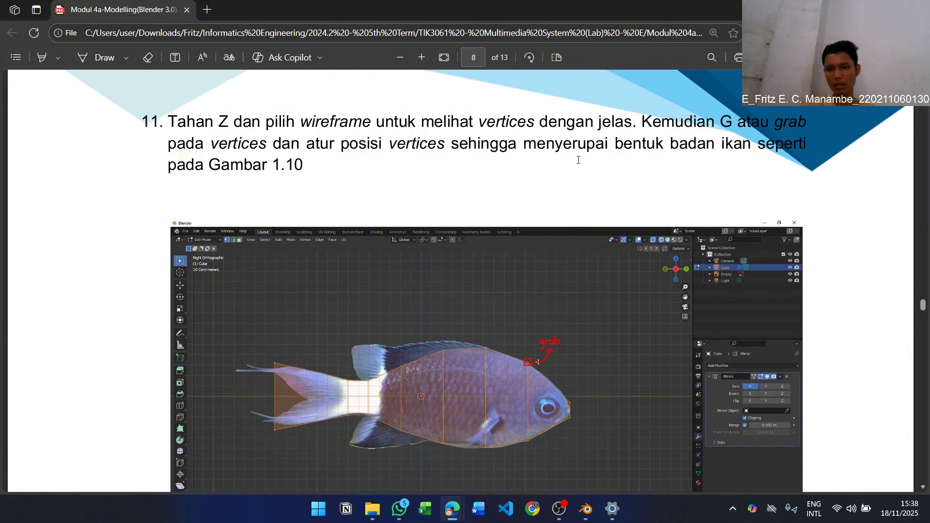
{"action": "key", "text": "alt+Tab"}
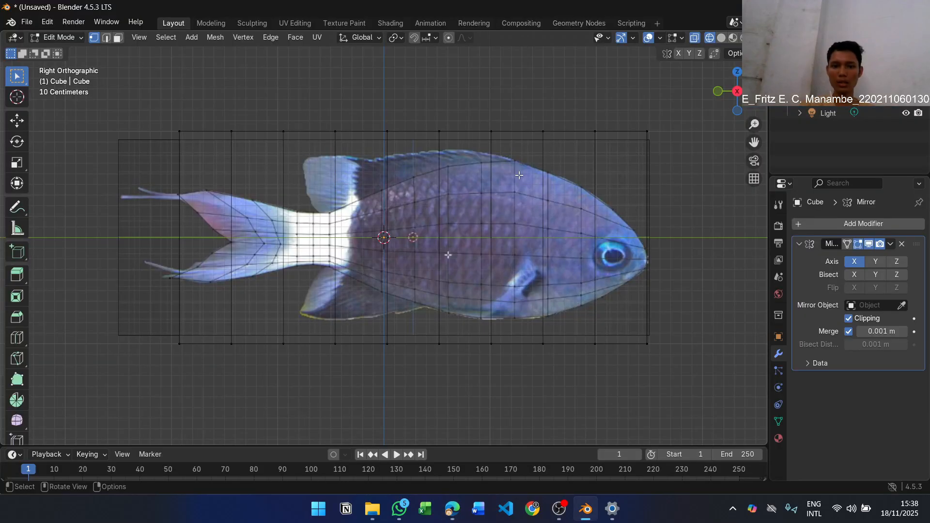
{"action": "key", "text": "alt+Tab"}
{"action": "scroll", "coordinate": [507, 315], "scroll_direction": "down", "scroll_amount": 1}
{"action": "key", "text": "alt+Tab"}
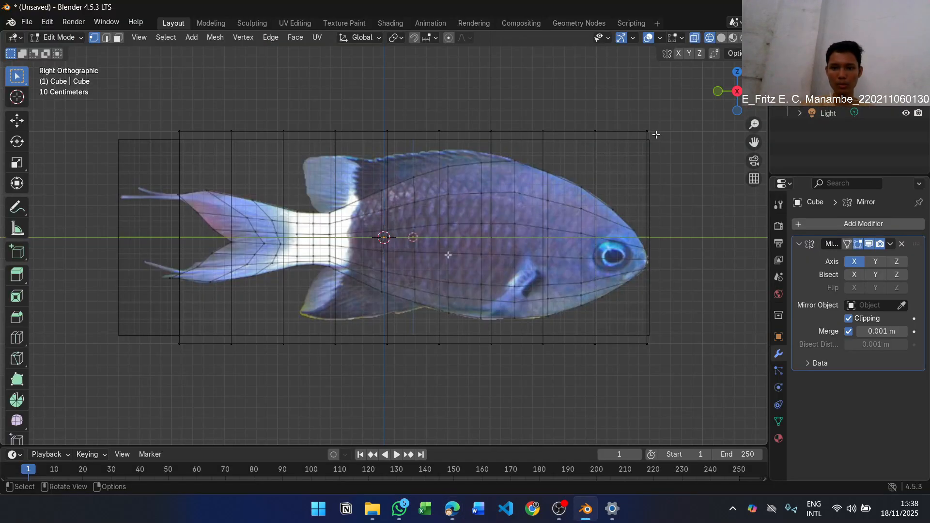
Move the upper and lower corner vertices at the cube's head end together onto the fish's snout
{"action": "left_click_drag", "start_coordinate": [644, 122], "coordinate": [666, 143]}
{"action": "key", "text": "g"}
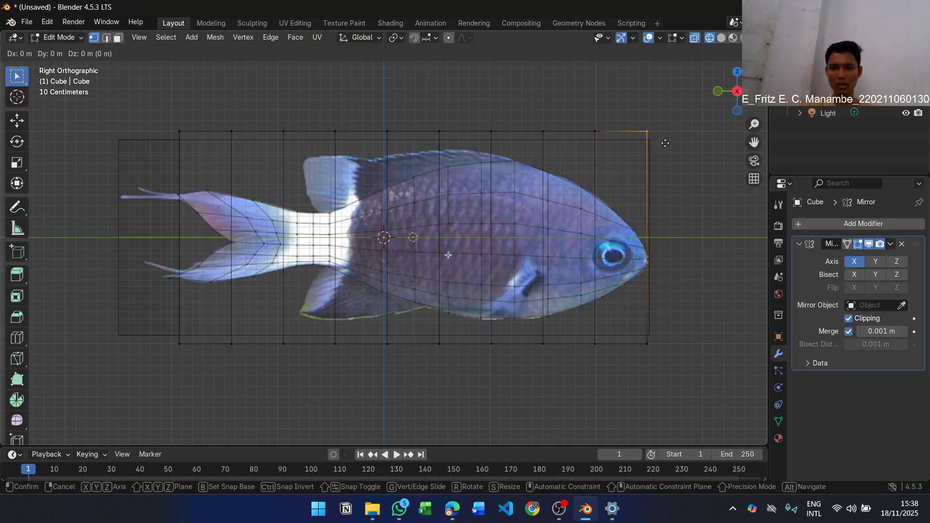
{"action": "left_click", "coordinate": [665, 266]}
{"action": "left_click_drag", "start_coordinate": [640, 335], "coordinate": [670, 359]}
{"action": "key", "text": "g"}
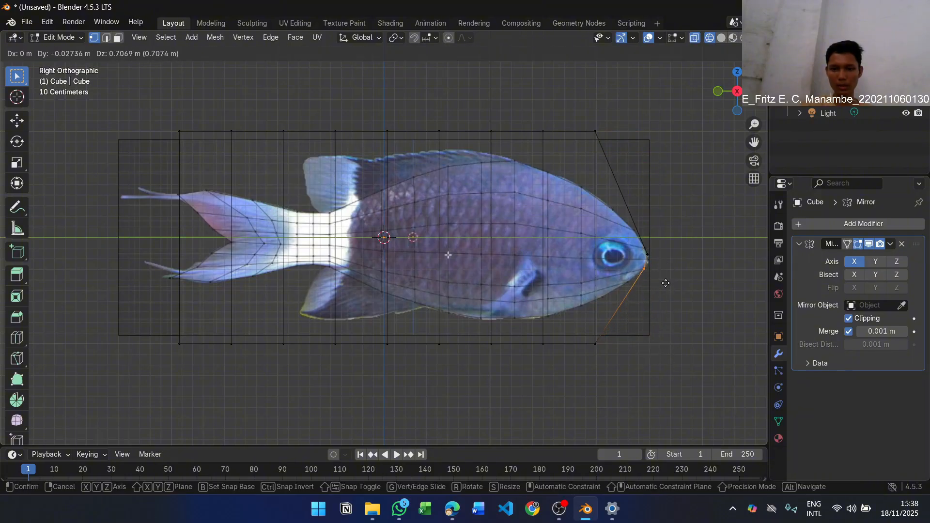
{"action": "left_click", "coordinate": [666, 283]}
Move the lower and upper vertices of the first loop cut behind the snout onto the jaw and forehead outline
{"action": "left_click_drag", "start_coordinate": [588, 336], "coordinate": [609, 353]}
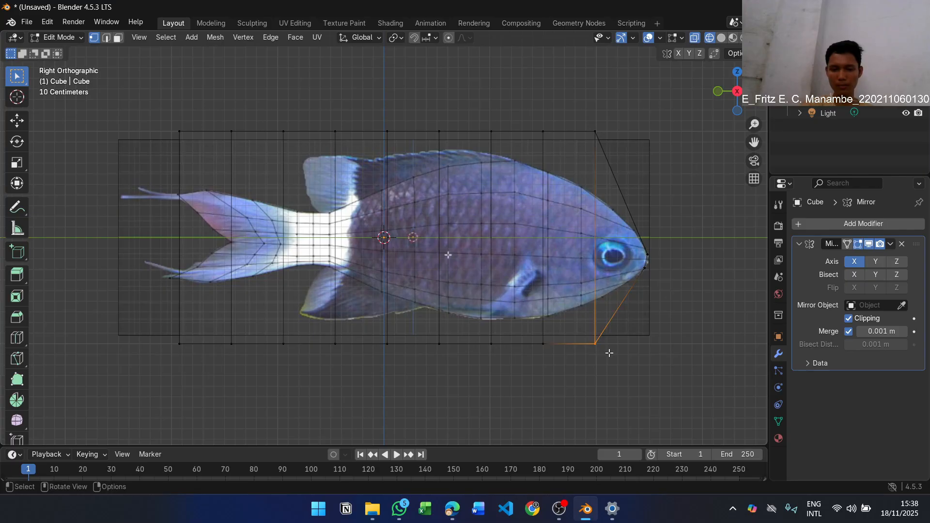
{"action": "key", "text": "g"}
{"action": "left_click", "coordinate": [614, 305]}
{"action": "left_click_drag", "start_coordinate": [588, 109], "coordinate": [608, 143]}
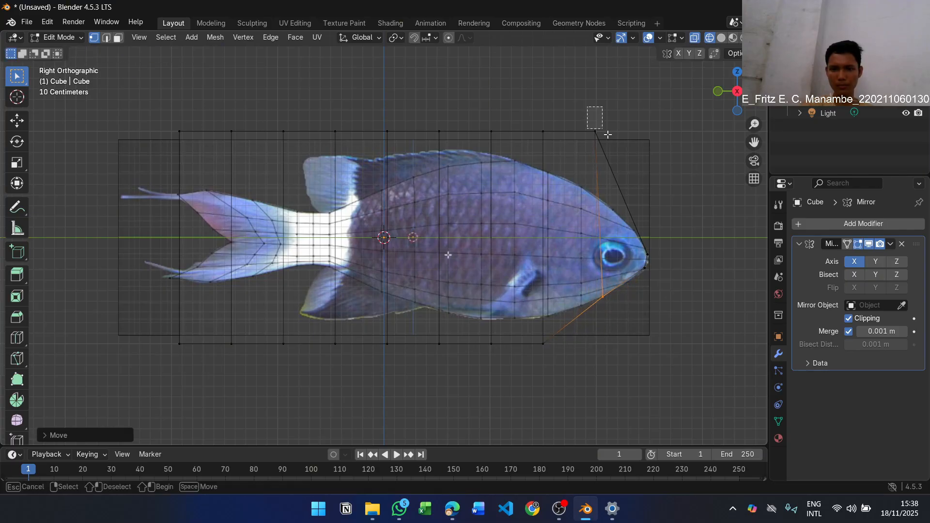
{"action": "key", "text": "g"}
{"action": "left_click", "coordinate": [632, 220]}
Move the upper and lower vertices of the second loop cut behind the snout onto the fish's outline
{"action": "left_click_drag", "start_coordinate": [533, 109], "coordinate": [560, 145]}
{"action": "key", "text": "g"}
{"action": "left_click", "coordinate": [579, 190]}
{"action": "left_click_drag", "start_coordinate": [531, 331], "coordinate": [559, 370]}
{"action": "key", "text": "g"}
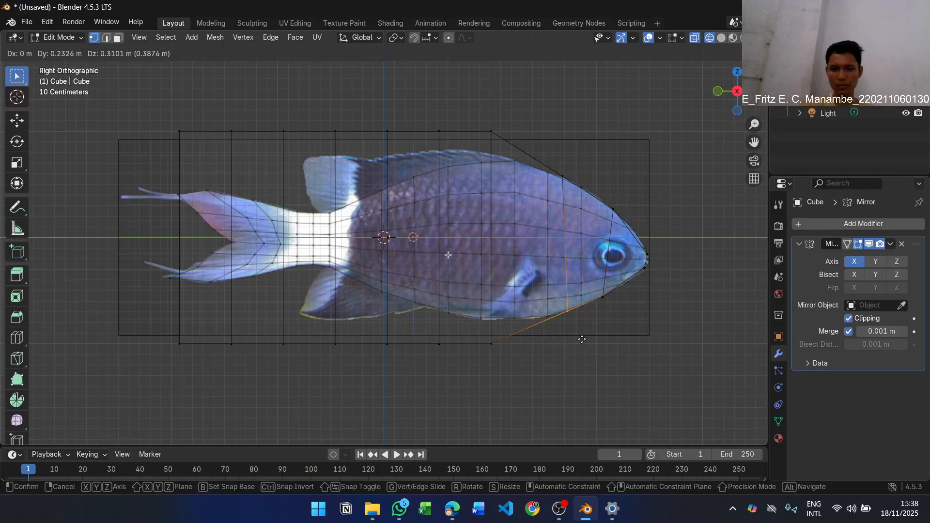
{"action": "left_click", "coordinate": [581, 338]}
Fit the upper and lower vertices of the third loop cut behind the snout to the back and belly outline
{"action": "left_click_drag", "start_coordinate": [475, 115], "coordinate": [519, 157]}
{"action": "left_click", "coordinate": [543, 187]}
{"action": "left_click_drag", "start_coordinate": [477, 330], "coordinate": [507, 353]}
{"action": "key", "text": "g"}
{"action": "left_click", "coordinate": [553, 327]}
Fit the vertices of the two mid-body loop cuts to the fish's back and belly outline
{"action": "left_click_drag", "start_coordinate": [426, 331], "coordinate": [466, 365]}
{"action": "key", "text": "g"}
{"action": "left_click", "coordinate": [510, 339]}
{"action": "left_click_drag", "start_coordinate": [526, 306], "coordinate": [548, 327]}
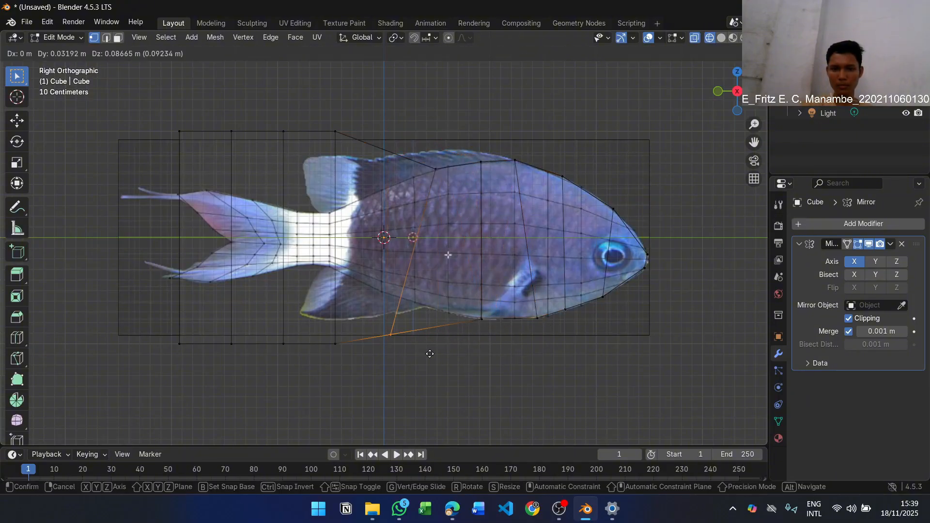
{"action": "left_click", "coordinate": [433, 307]}
Move the lower and upper vertices of the loop cut just ahead of the white tail base onto the body outline
{"action": "left_click_drag", "start_coordinate": [329, 333], "coordinate": [345, 347]}
{"action": "key", "text": "g"}
{"action": "left_click", "coordinate": [392, 297]}
{"action": "left_click_drag", "start_coordinate": [327, 121], "coordinate": [345, 142]}
{"action": "key", "text": "g"}
{"action": "left_click", "coordinate": [392, 202]}
Move the upper and lower vertices of the next loop cut onto the front part of the white tail base
{"action": "left_click_drag", "start_coordinate": [276, 121], "coordinate": [291, 141]}
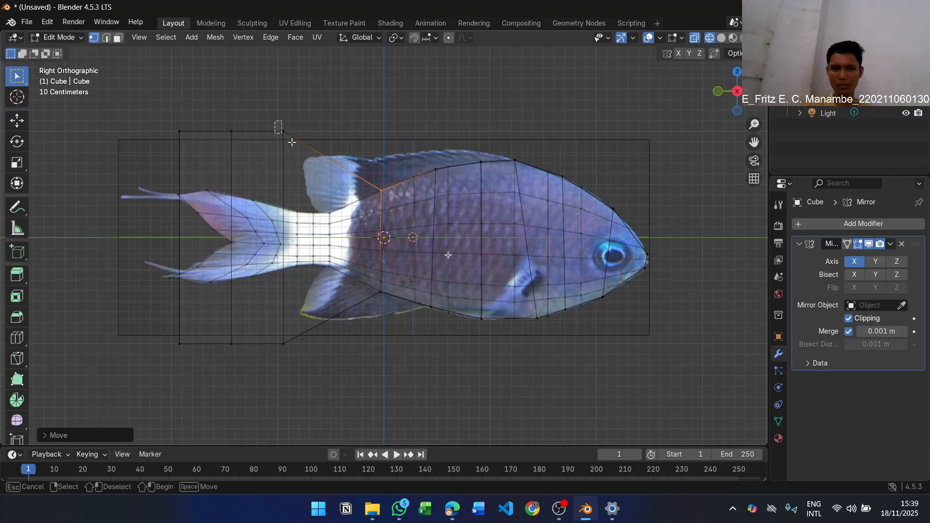
{"action": "key", "text": "g"}
{"action": "left_click", "coordinate": [338, 224]}
{"action": "left_click_drag", "start_coordinate": [270, 334], "coordinate": [298, 358]}
{"action": "key", "text": "g"}
{"action": "left_click", "coordinate": [343, 277]}
Move the vertices of the last loop cut onto the rear edge of the white tail base
{"action": "left_click_drag", "start_coordinate": [219, 119], "coordinate": [253, 157]}
{"action": "key", "text": "g"}
{"action": "left_click", "coordinate": [320, 239]}
{"action": "left_click_drag", "start_coordinate": [215, 331], "coordinate": [251, 362]}
{"action": "key", "text": "g"}
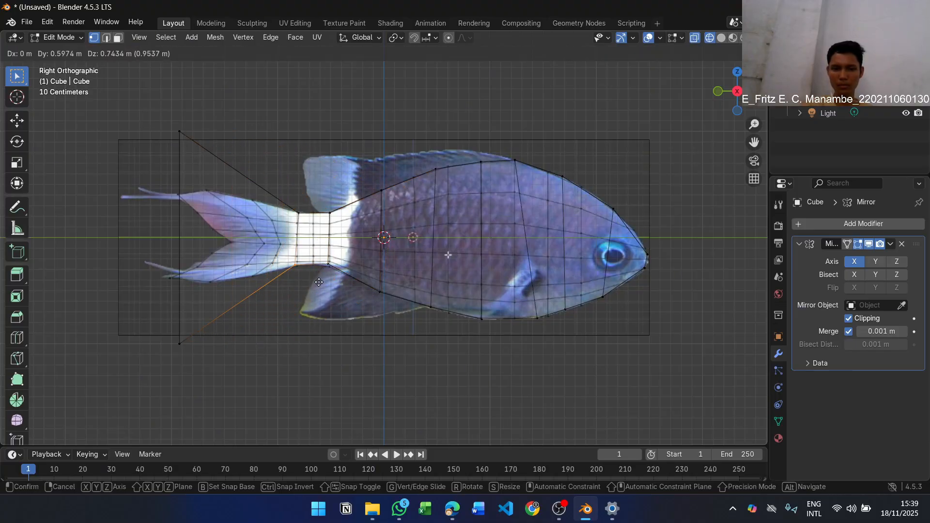
Move the lower and upper vertices at the cube's tail end onto the two tips of the tail fin
{"action": "left_click", "coordinate": [209, 299]}
{"action": "left_click_drag", "start_coordinate": [167, 119], "coordinate": [197, 150]}
{"action": "key", "text": "g"}
{"action": "left_click", "coordinate": [201, 213]}
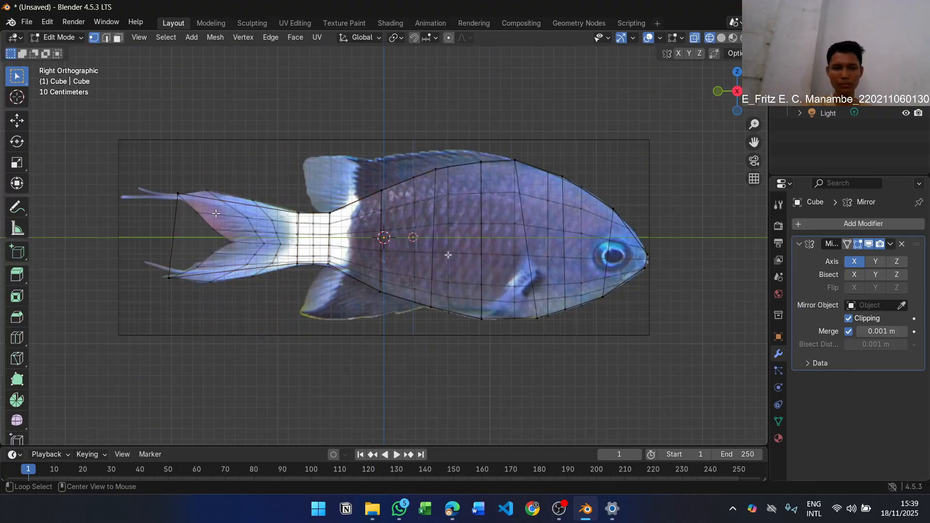
Read the PDF's instruction below Figure 1.10 on adding loop cuts and inspect the fitted mesh in Blender
{"action": "key", "text": "alt+Tab"}
{"action": "scroll", "coordinate": [486, 180], "scroll_direction": "down", "scroll_amount": 5}
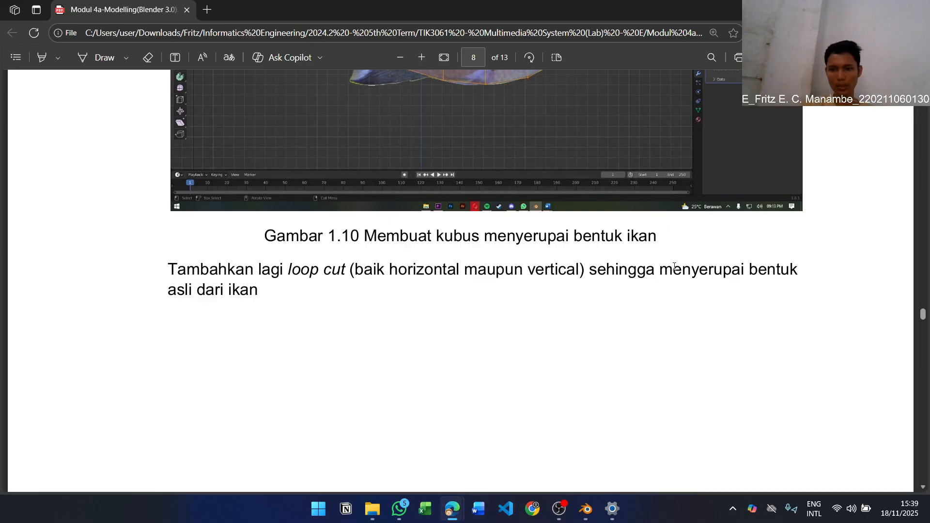
{"action": "key", "text": "alt+Tab"}
{"action": "scroll", "coordinate": [448, 255], "scroll_direction": "up", "scroll_amount": 4}
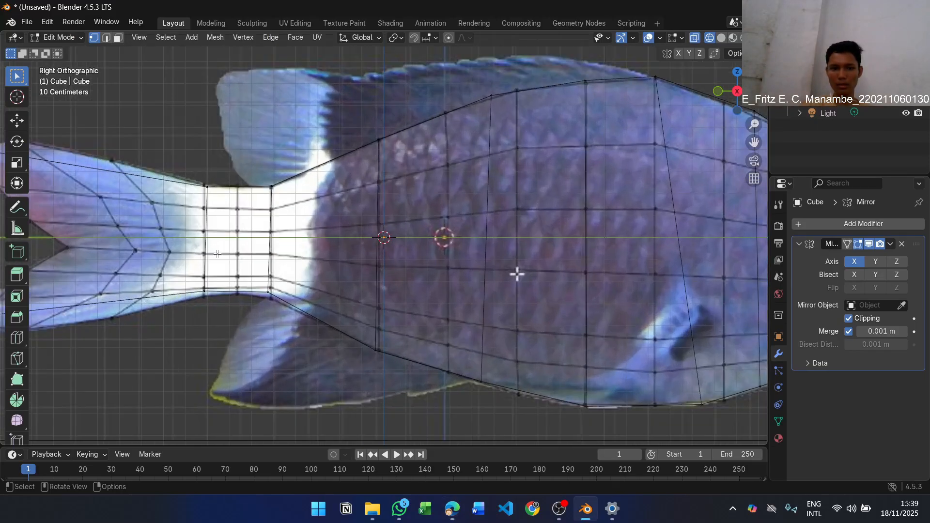
{"action": "scroll", "coordinate": [192, 145], "scroll_direction": "down", "scroll_amount": 2}
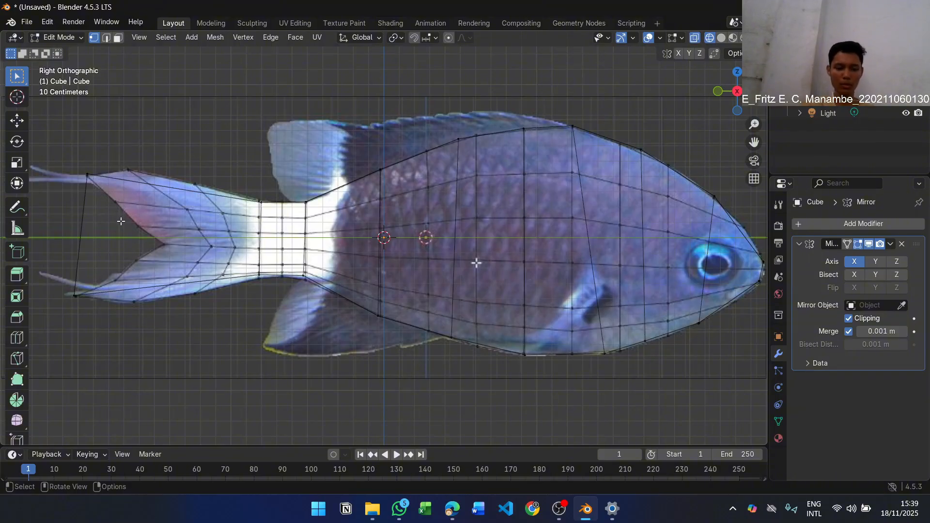
Add two vertical loop cuts across the tail fin and fit their upper and lower vertices to the fin's outline
{"action": "key", "text": "ctrl+r"}
{"action": "left_click", "coordinate": [158, 203]}
{"action": "left_click", "coordinate": [156, 204]}
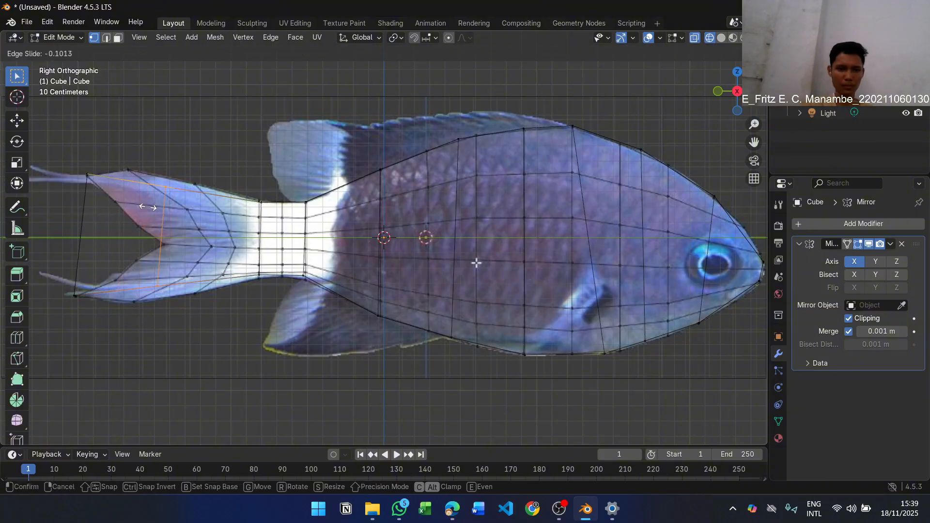
{"action": "key", "text": "ctrl+r"}
{"action": "scroll", "coordinate": [171, 206], "scroll_direction": "up", "scroll_amount": 1}
{"action": "left_click", "coordinate": [171, 206]}
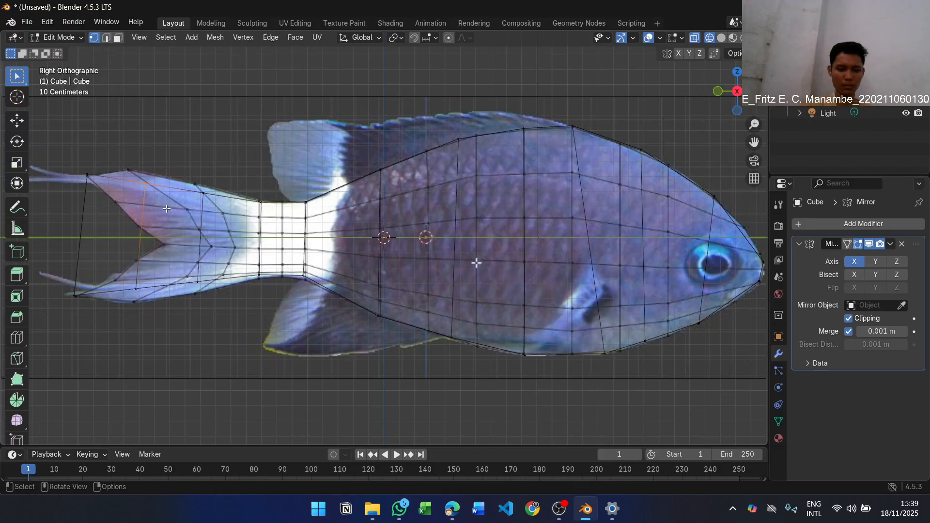
{"action": "key", "text": "g"}
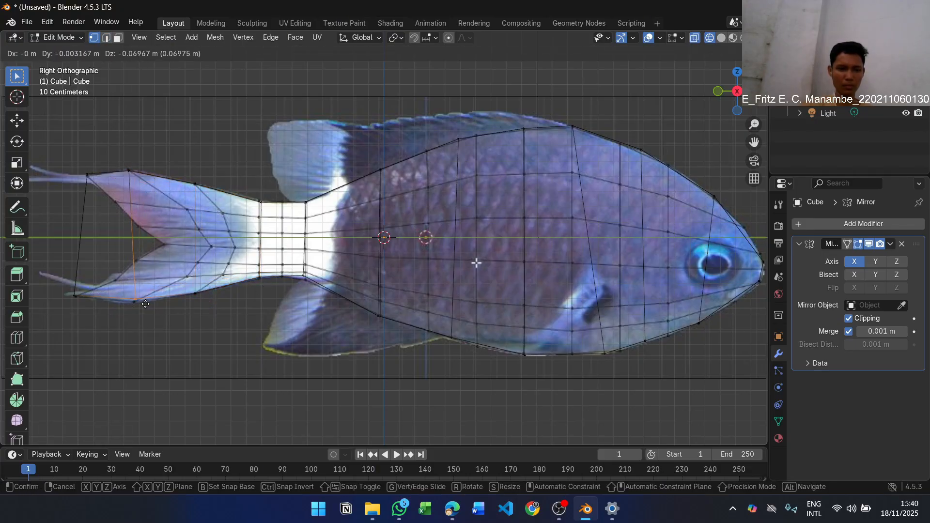
{"action": "key", "text": "Escape"}
Add several evenly spaced horizontal loop cuts running along the fish from tail to snout
{"action": "key", "text": "ctrl+r"}
{"action": "scroll", "coordinate": [115, 237], "scroll_direction": "up", "scroll_amount": 1}
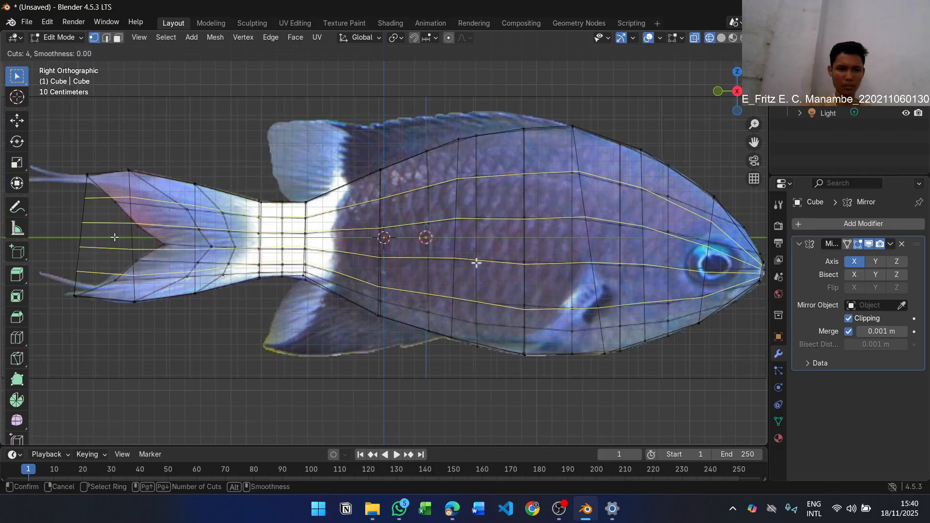
{"action": "left_click", "coordinate": [114, 237]}
{"action": "right_click", "coordinate": [115, 237]}
Move the inner vertices of the two tail fin loop cuts about 0.19 m along Y toward the body
{"action": "left_click_drag", "start_coordinate": [115, 190], "coordinate": [214, 282]}
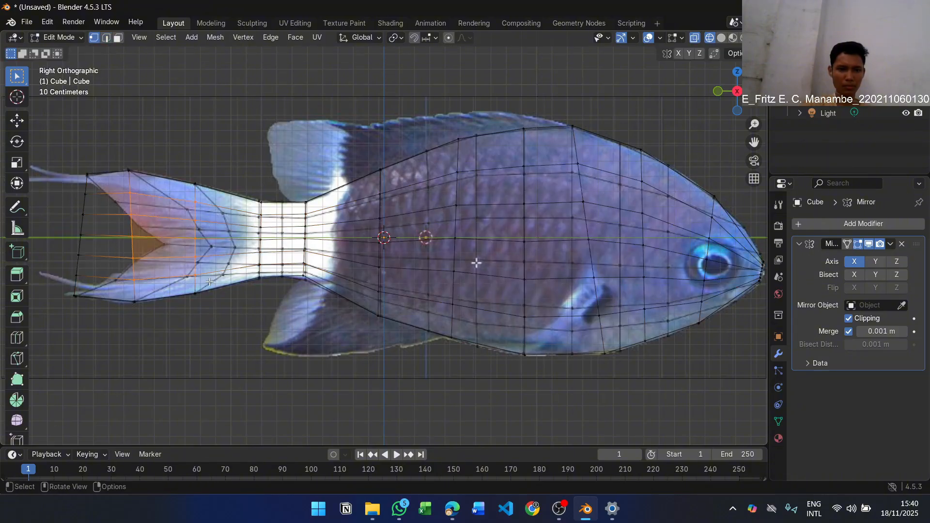
{"action": "key", "text": "g"}
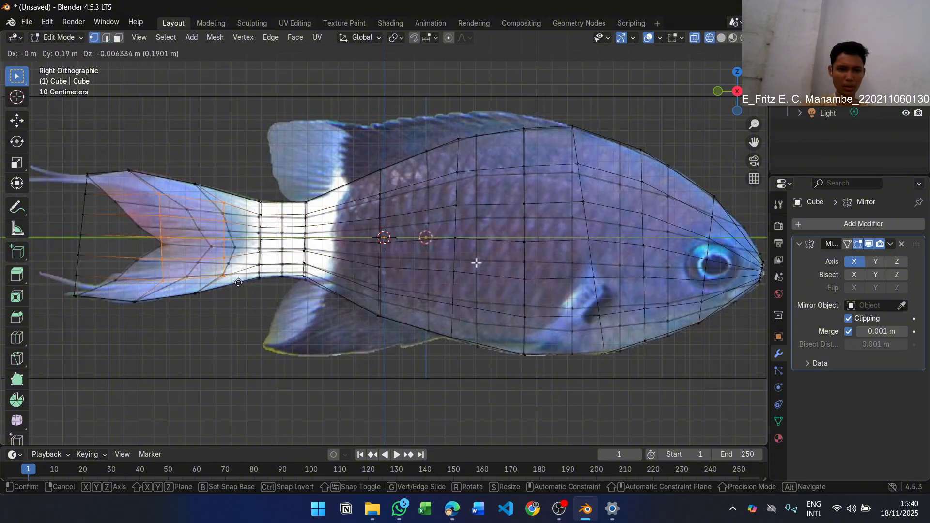
{"action": "left_click", "coordinate": [239, 283]}
Move the inner vertices of the tail fin's loop cuts toward the body so they curve between the fin's upper and lower edges
{"action": "left_click", "coordinate": [216, 236]}
{"action": "key", "text": "g"}
{"action": "left_click_drag", "start_coordinate": [218, 247], "coordinate": [237, 247]}
{"action": "left_click", "coordinate": [240, 273]}
{"action": "key", "text": "g"}
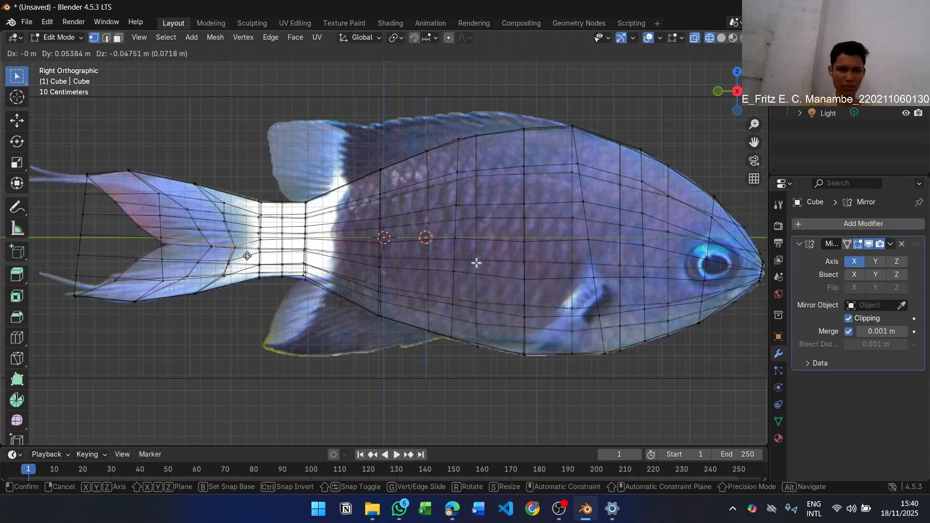
{"action": "left_click", "coordinate": [249, 251]}
{"action": "left_click_drag", "start_coordinate": [215, 218], "coordinate": [247, 234]}
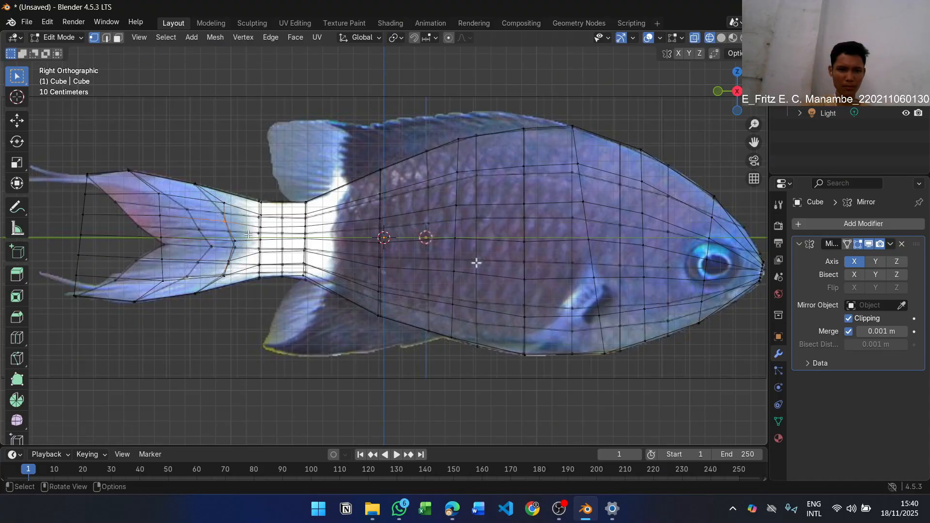
{"action": "key", "text": "g"}
{"action": "left_click", "coordinate": [254, 240]}
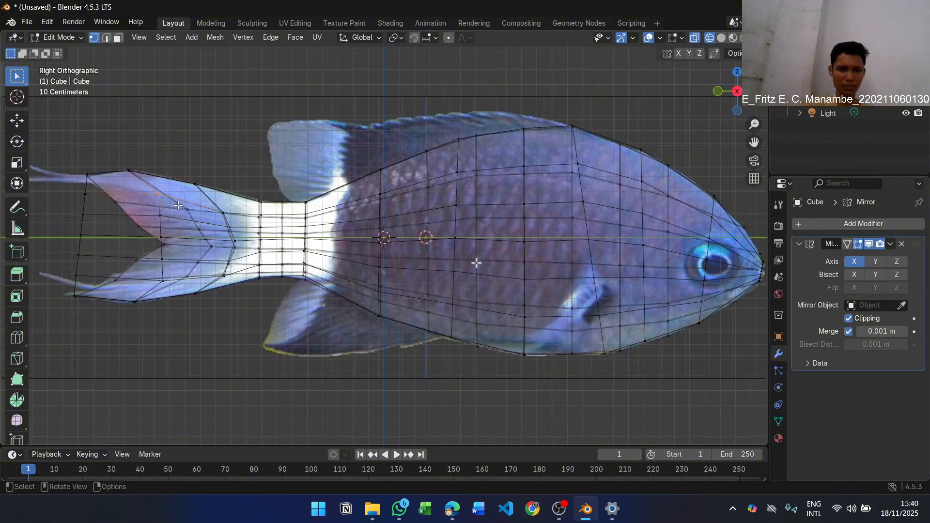
Reshape the tail fin's rear loop cut into a V by moving its inner vertices toward the body to follow the fork
{"action": "left_click_drag", "start_coordinate": [147, 227], "coordinate": [190, 296]}
{"action": "key", "text": "g"}
{"action": "left_click", "coordinate": [175, 287]}
{"action": "scroll", "coordinate": [202, 330], "scroll_direction": "up", "scroll_amount": 2}
{"action": "middle_click_drag", "start_coordinate": [194, 315], "coordinate": [202, 330]}
{"action": "left_click", "coordinate": [737, 91]}
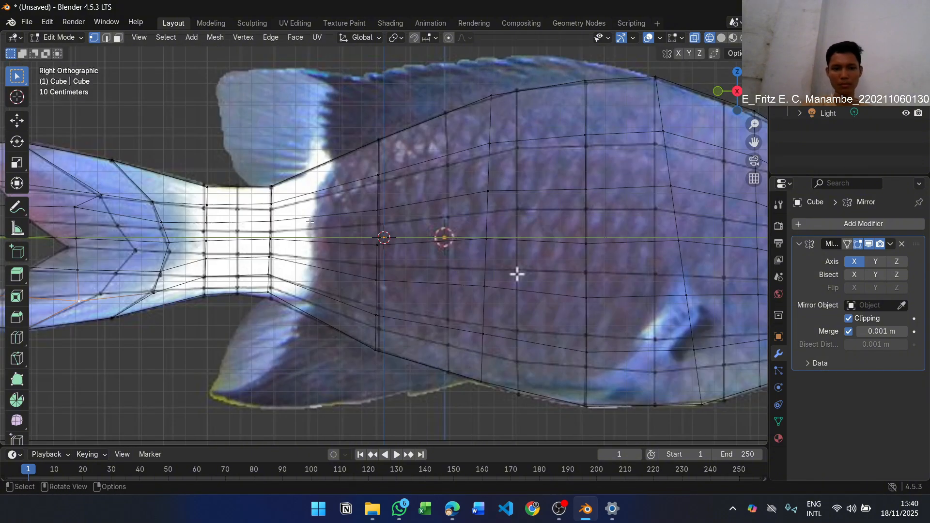
{"action": "left_click_drag", "start_coordinate": [754, 142], "coordinate": [266, 131]}
{"action": "scroll", "coordinate": [324, 336], "scroll_direction": "up", "scroll_amount": 4}
{"action": "key", "text": "g"}
{"action": "left_click", "coordinate": [369, 320]}
{"action": "left_click_drag", "start_coordinate": [322, 269], "coordinate": [350, 296]}
{"action": "key", "text": "g"}
{"action": "left_click", "coordinate": [428, 302]}
{"action": "left_click_drag", "start_coordinate": [319, 204], "coordinate": [347, 231]}
Move the inner vertices of the tail's rear edge onto the forked notch of the fin in the background image
{"action": "key", "text": "g"}
{"action": "left_click", "coordinate": [473, 243]}
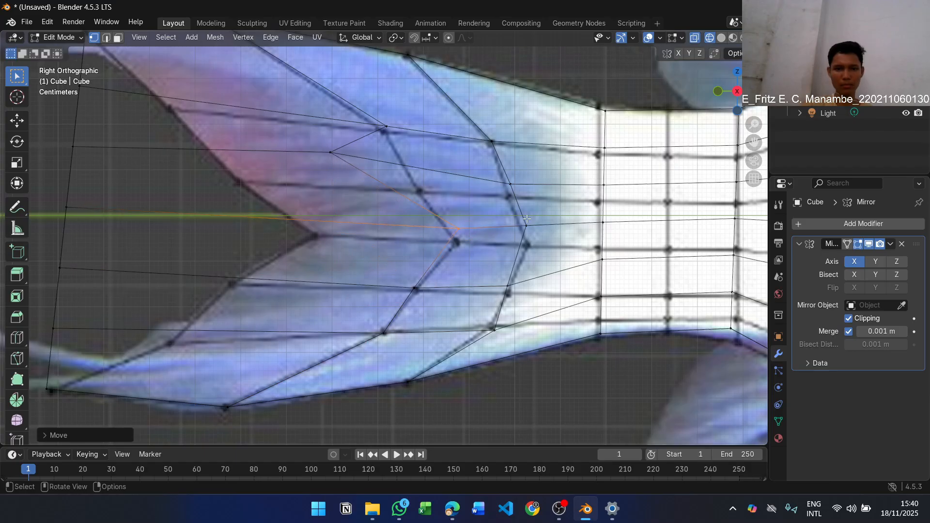
{"action": "scroll", "coordinate": [141, 156], "scroll_direction": "down", "scroll_amount": 1}
{"action": "left_click_drag", "start_coordinate": [109, 151], "coordinate": [141, 176]}
{"action": "key", "text": "g"}
{"action": "left_click", "coordinate": [278, 205]}
{"action": "left_click_drag", "start_coordinate": [103, 206], "coordinate": [137, 229]}
{"action": "key", "text": "g"}
{"action": "left_click", "coordinate": [345, 253]}
{"action": "left_click_drag", "start_coordinate": [108, 255], "coordinate": [133, 268]}
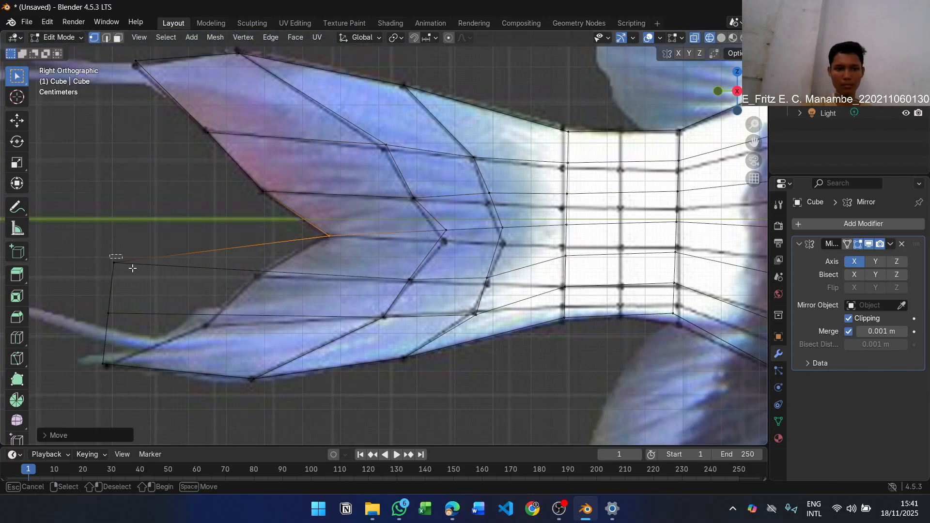
{"action": "key", "text": "g"}
{"action": "left_click", "coordinate": [245, 348]}
Inspect the fish mesh from several angles and compare it with Figure 1.12 and instruction 12 in the PDF module
{"action": "scroll", "coordinate": [587, 243], "scroll_direction": "down", "scroll_amount": 3}
{"action": "middle_click_drag", "start_coordinate": [588, 243], "coordinate": [652, 255]}
{"action": "scroll", "coordinate": [616, 234], "scroll_direction": "up", "scroll_amount": 3}
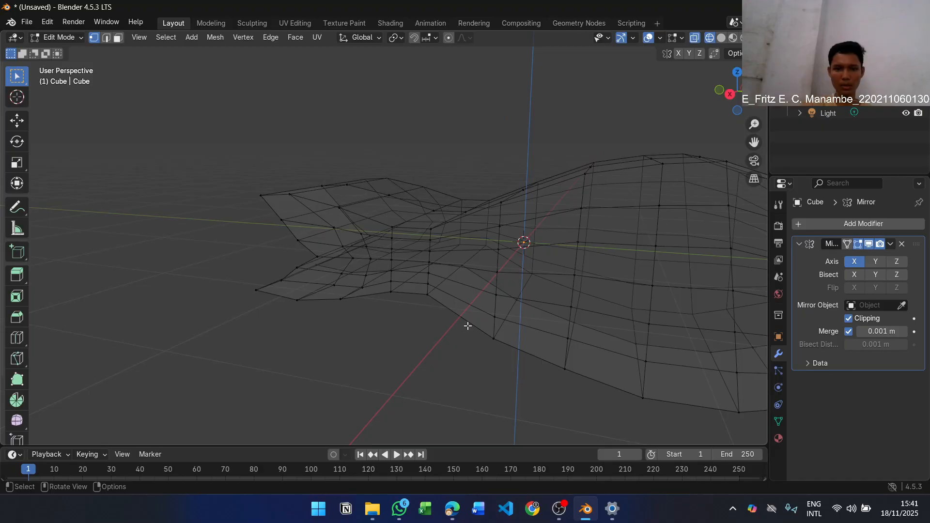
{"action": "left_click_drag", "start_coordinate": [754, 142], "coordinate": [716, 238]}
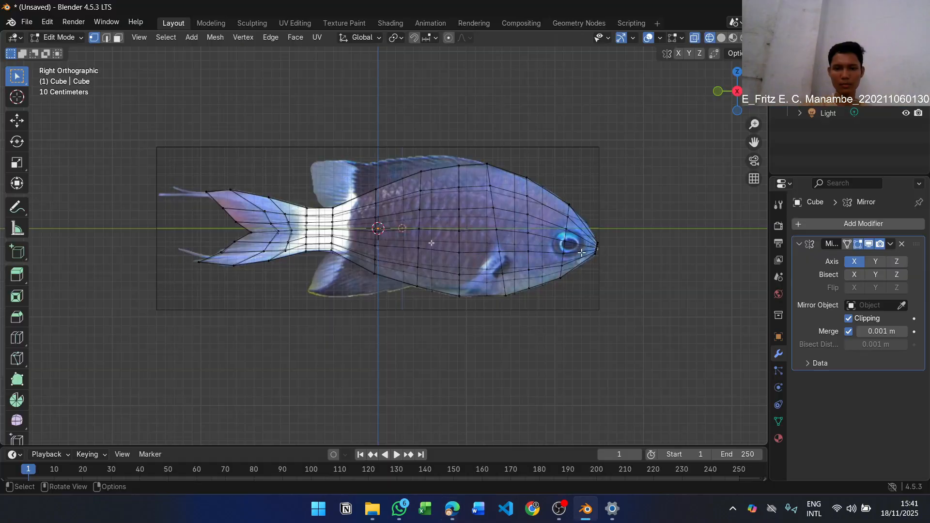
{"action": "scroll", "coordinate": [582, 252], "scroll_direction": "up", "scroll_amount": 2}
{"action": "key", "text": "alt+Tab"}
{"action": "scroll", "coordinate": [421, 241], "scroll_direction": "down", "scroll_amount": 6}
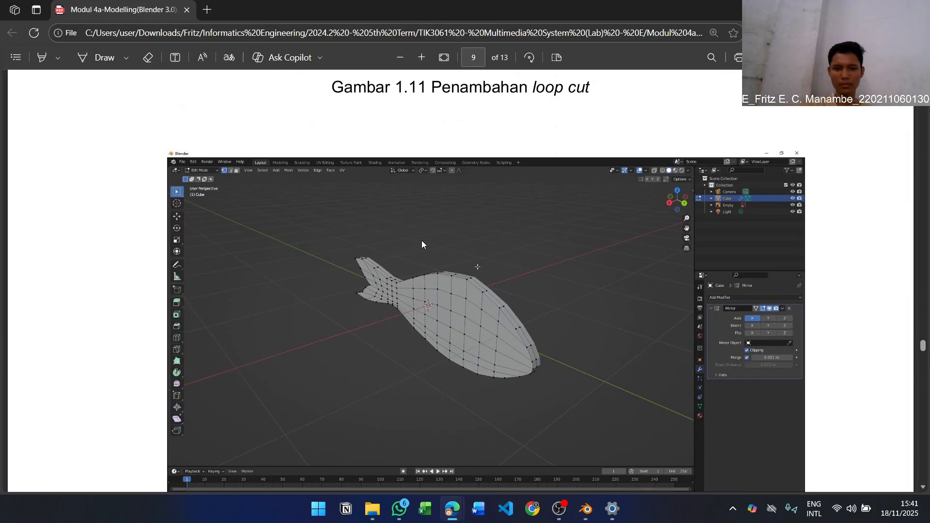
{"action": "scroll", "coordinate": [548, 225], "scroll_direction": "up", "scroll_amount": 6}
{"action": "scroll", "coordinate": [551, 222], "scroll_direction": "down", "scroll_amount": 11}
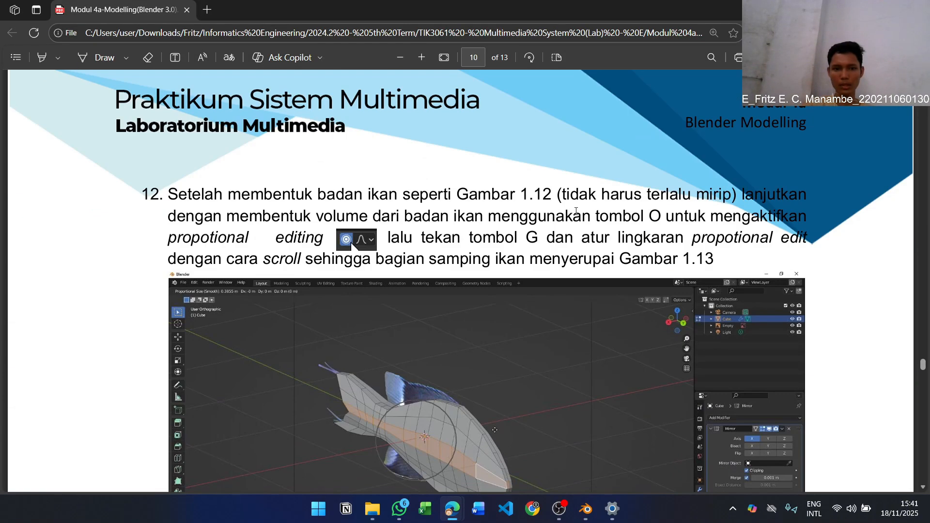
{"action": "scroll", "coordinate": [576, 210], "scroll_direction": "down", "scroll_amount": 3}
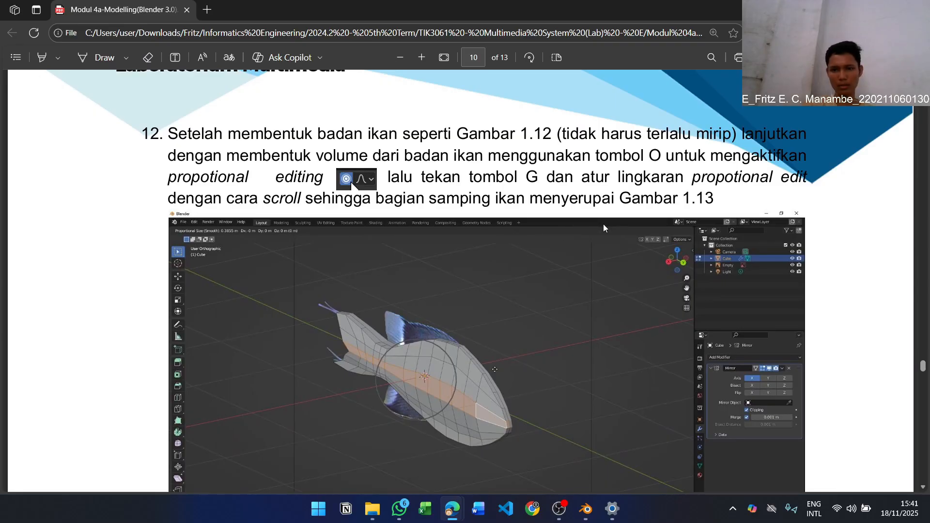
{"action": "scroll", "coordinate": [615, 236], "scroll_direction": "up", "scroll_amount": 15}
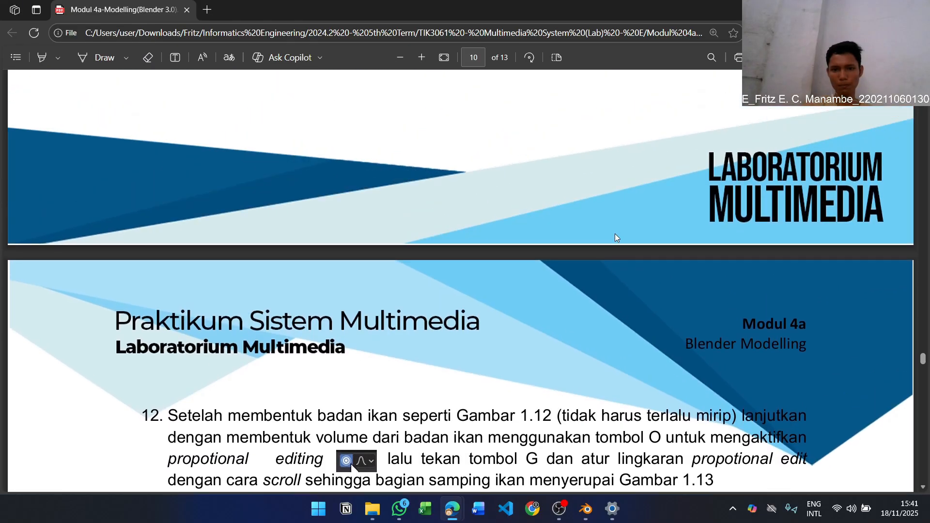
{"action": "scroll", "coordinate": [615, 234], "scroll_direction": "down", "scroll_amount": 3}
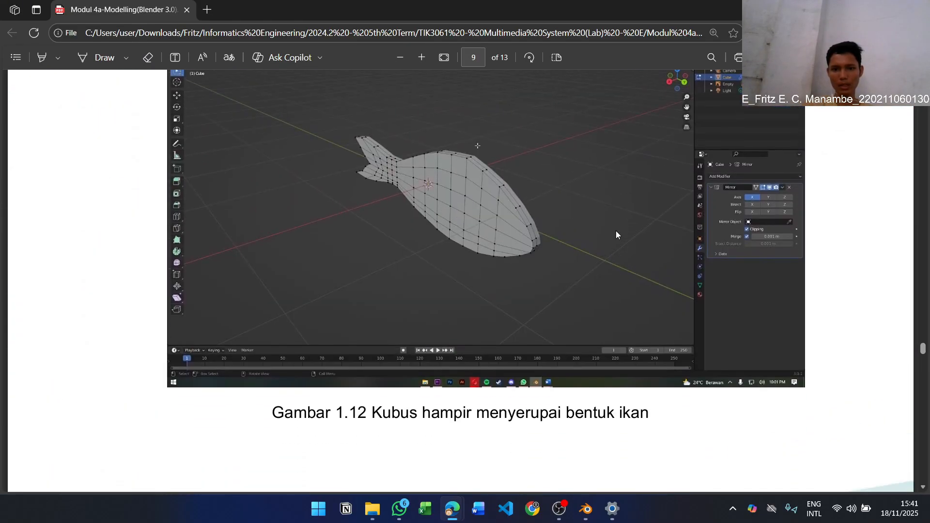
{"action": "scroll", "coordinate": [616, 231], "scroll_direction": "up", "scroll_amount": 5}
{"action": "key", "text": "alt+Tab"}
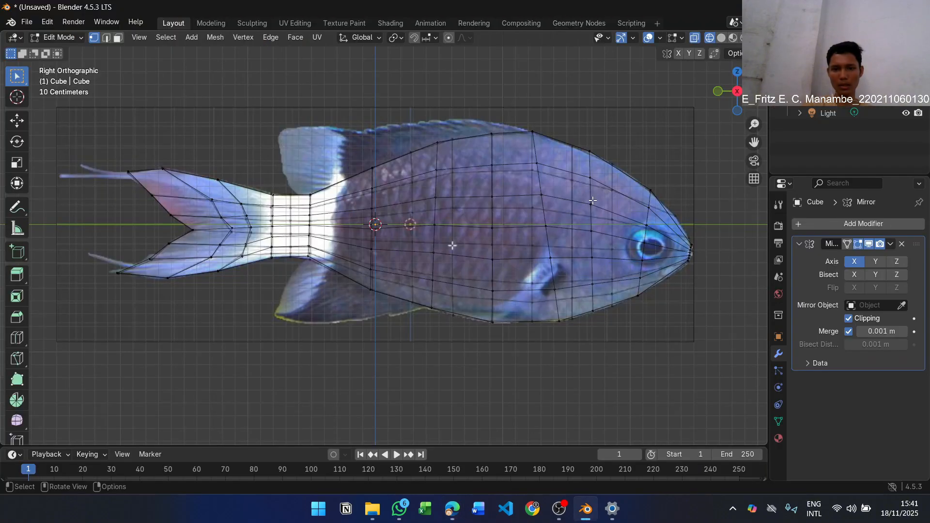
Select all outer vertices on one side of the mirrored fish and move them about -0.87 m along X to thin the body
{"action": "middle_click_drag", "start_coordinate": [592, 201], "coordinate": [372, 249]}
{"action": "scroll", "coordinate": [497, 259], "scroll_direction": "down", "scroll_amount": 3}
{"action": "middle_click_drag", "start_coordinate": [453, 216], "coordinate": [427, 227]}
{"action": "left_click_drag", "start_coordinate": [225, 113], "coordinate": [290, 418]}
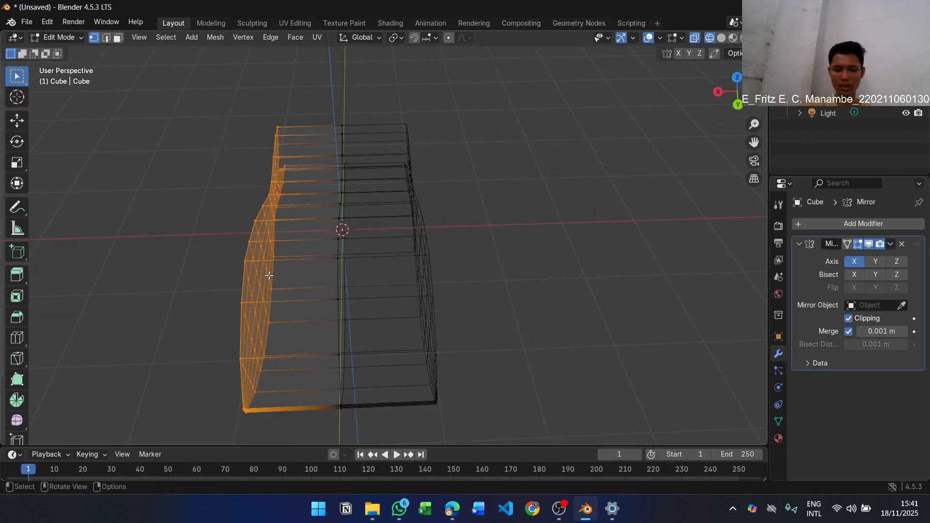
{"action": "key", "text": "g"}
{"action": "key", "text": "x"}
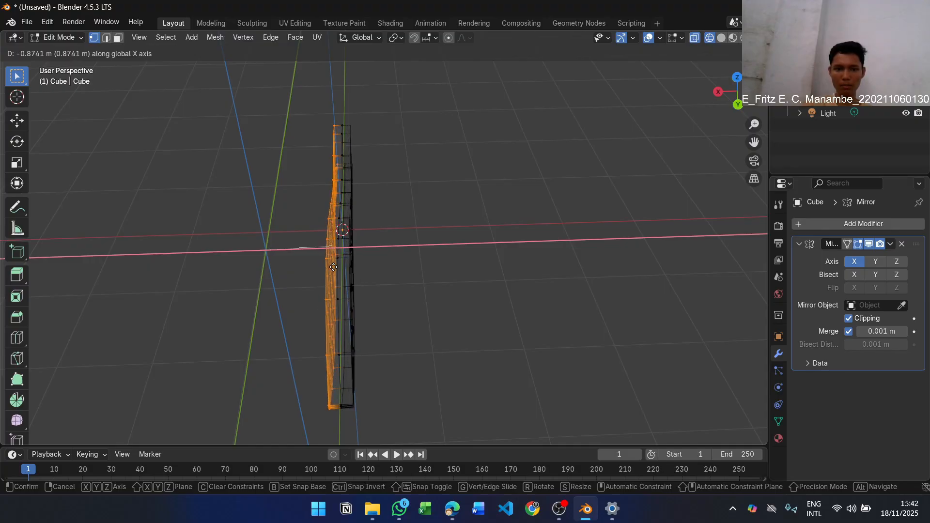
{"action": "middle_click", "coordinate": [334, 267]}
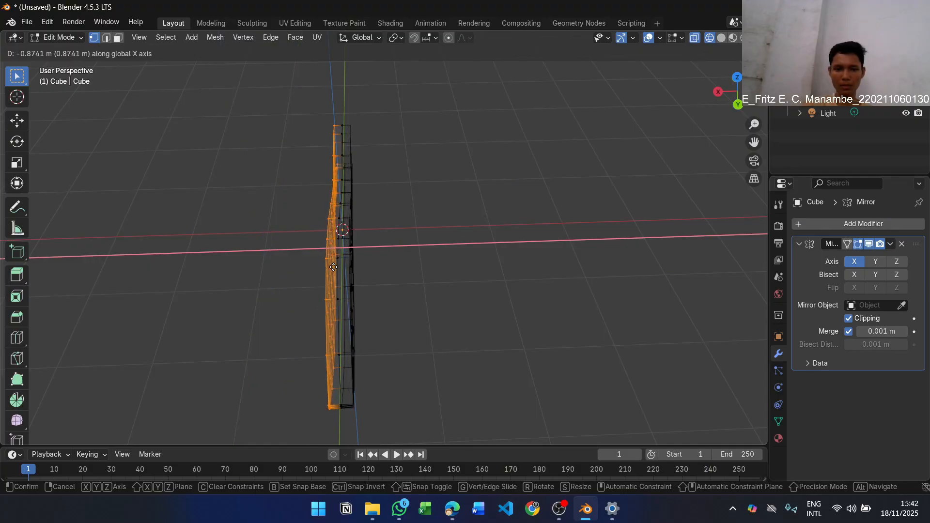
{"action": "left_click", "coordinate": [333, 267]}
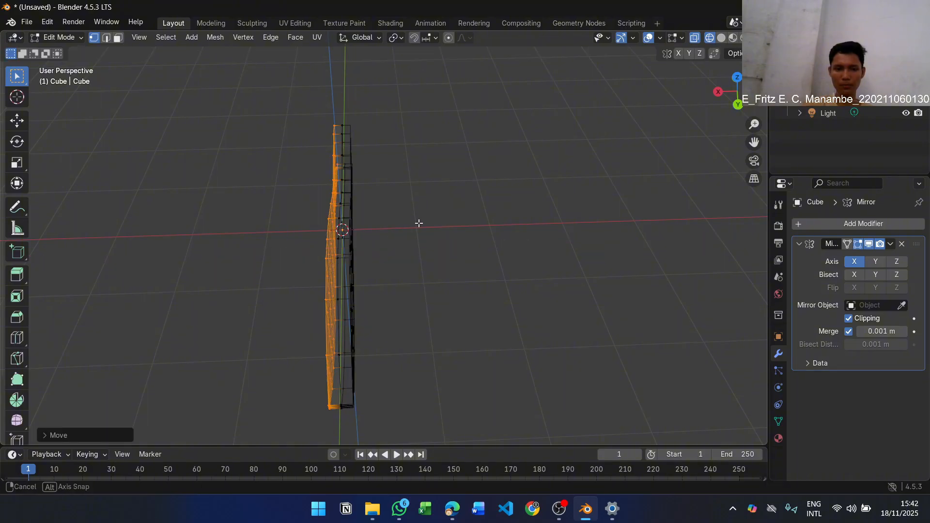
Deselect the mesh, turn off X-ray and show the thinned fish in solid shading
{"action": "middle_click_drag", "start_coordinate": [419, 222], "coordinate": [491, 240]}
{"action": "left_click", "coordinate": [463, 246]}
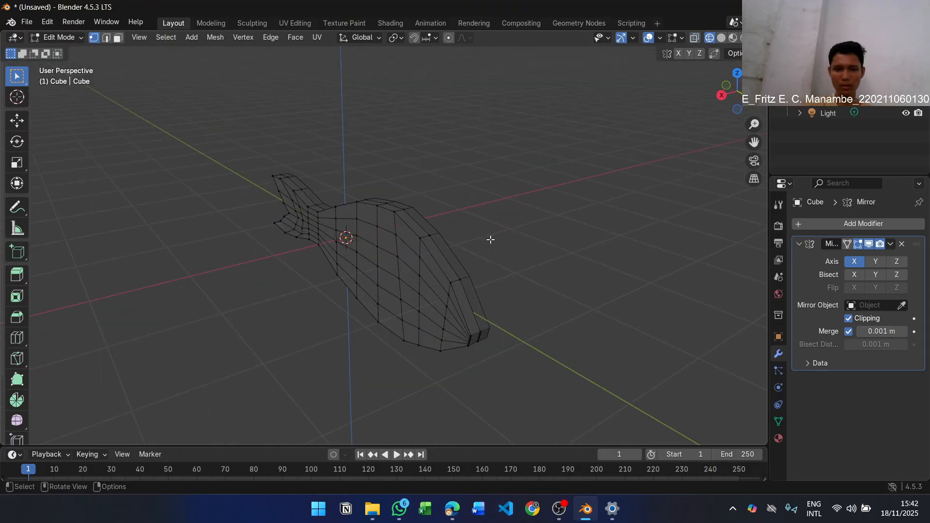
{"action": "key", "text": "z"}
{"action": "left_click", "coordinate": [547, 238]}
{"action": "middle_click_drag", "start_coordinate": [504, 272], "coordinate": [446, 280]}
{"action": "scroll", "coordinate": [473, 281], "scroll_direction": "up", "scroll_amount": 3}
{"action": "scroll", "coordinate": [473, 280], "scroll_direction": "down", "scroll_amount": 3}
{"action": "key", "text": "alt+z"}
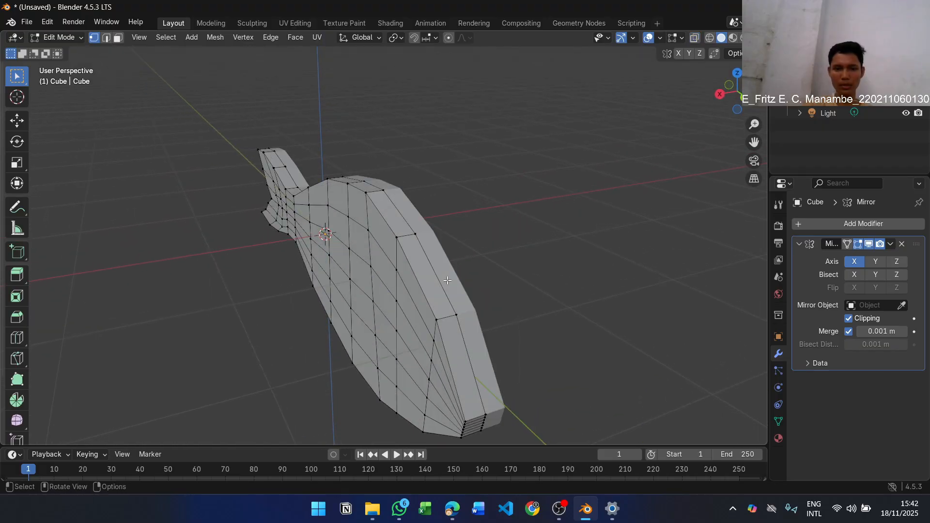
Read instruction 12 on shaping the body's volume in the PDF and enable Proportional Editing in Blender
{"action": "key", "text": "alt+Tab"}
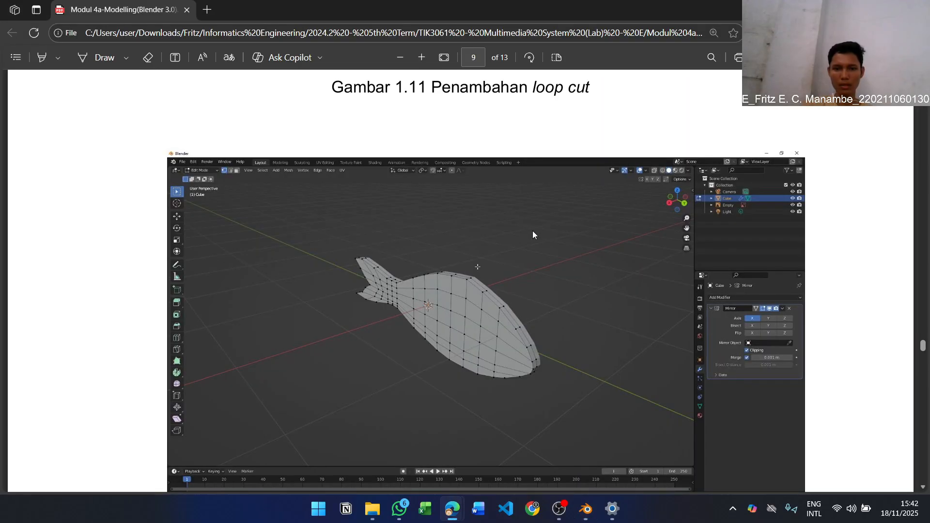
{"action": "scroll", "coordinate": [533, 231], "scroll_direction": "down", "scroll_amount": 15}
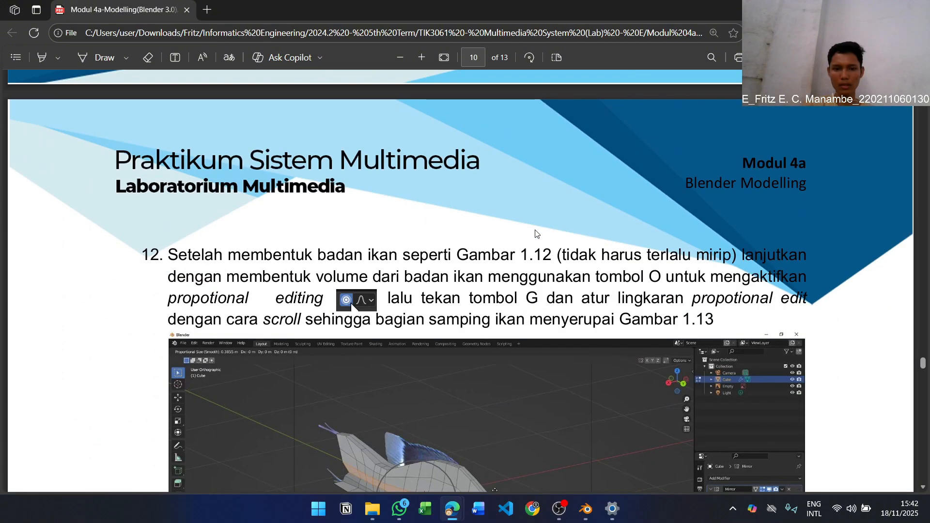
{"action": "scroll", "coordinate": [537, 234], "scroll_direction": "down", "scroll_amount": 1}
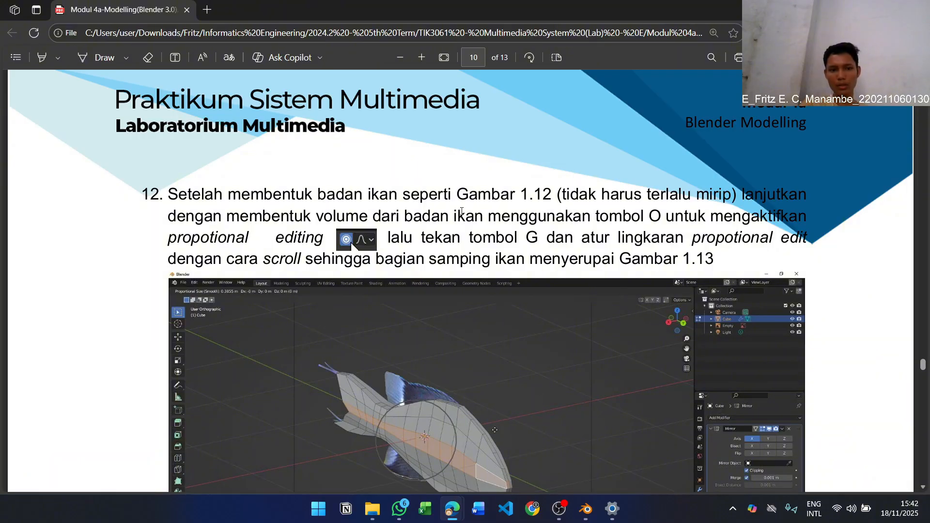
{"action": "key", "text": "alt+Tab"}
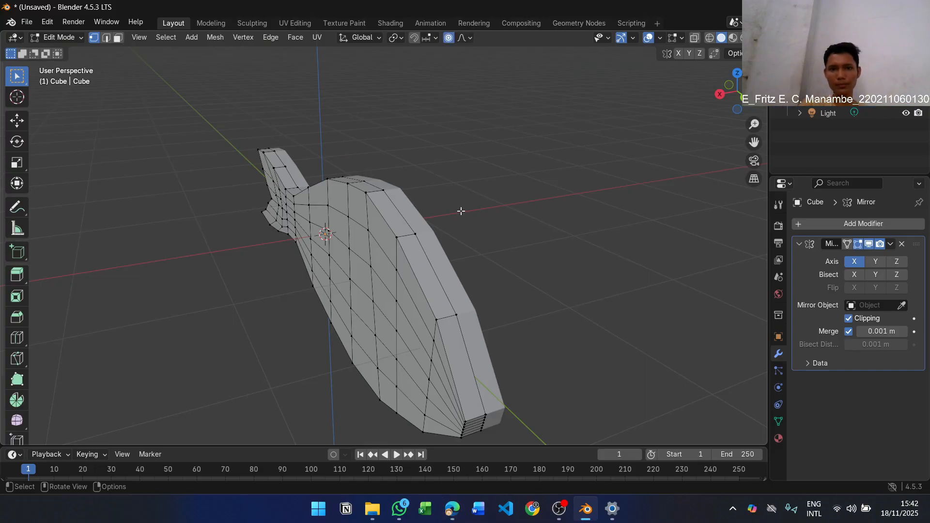
{"action": "middle_click_drag", "start_coordinate": [549, 227], "coordinate": [591, 215]}
{"action": "key", "text": "alt+Tab"}
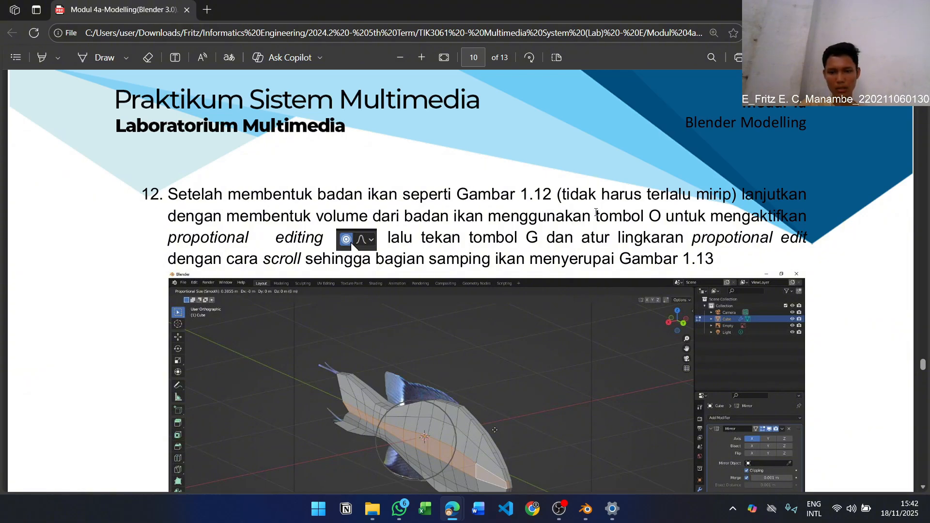
{"action": "key", "text": "alt+Tab"}
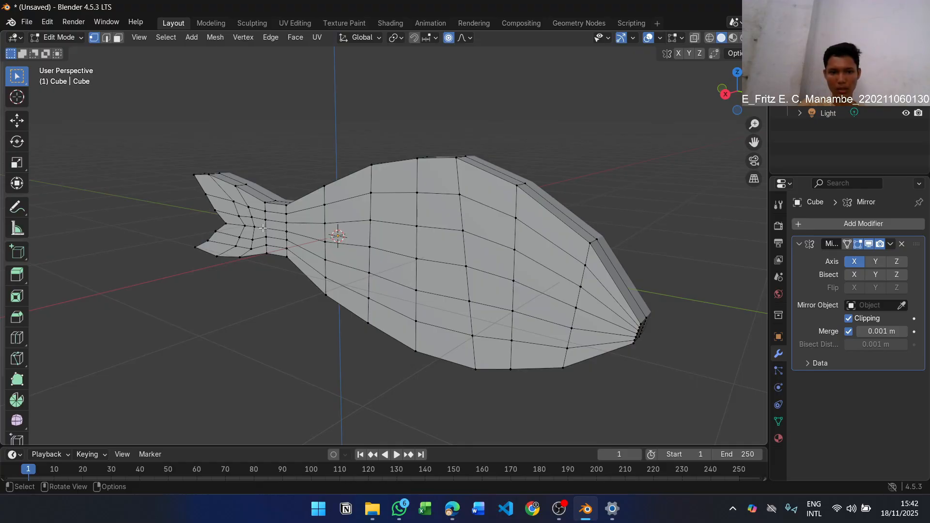
Select the row of vertices along the middle of the fish's side and start a proportional move, rechecking instruction 12 in the PDF
{"action": "left_click_drag", "start_coordinate": [319, 239], "coordinate": [439, 263]}
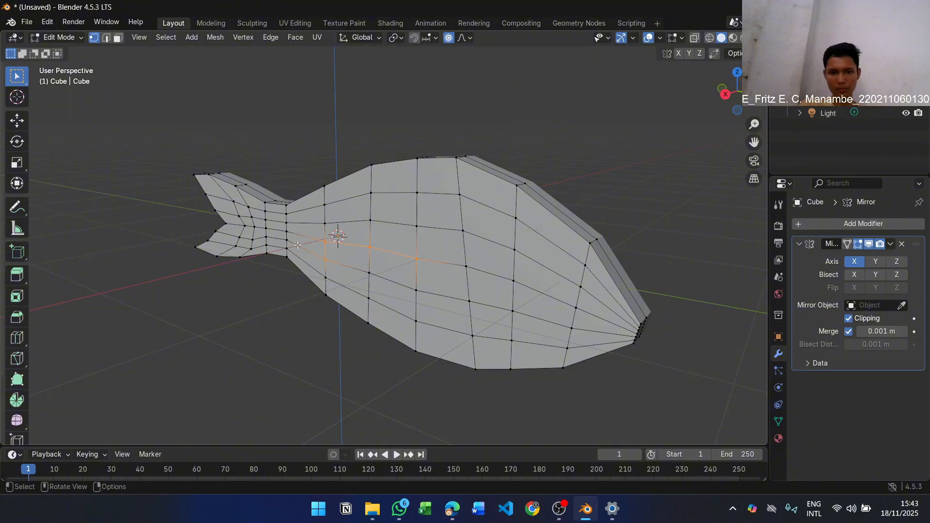
{"action": "left_click_drag", "start_coordinate": [320, 237], "coordinate": [331, 245]}
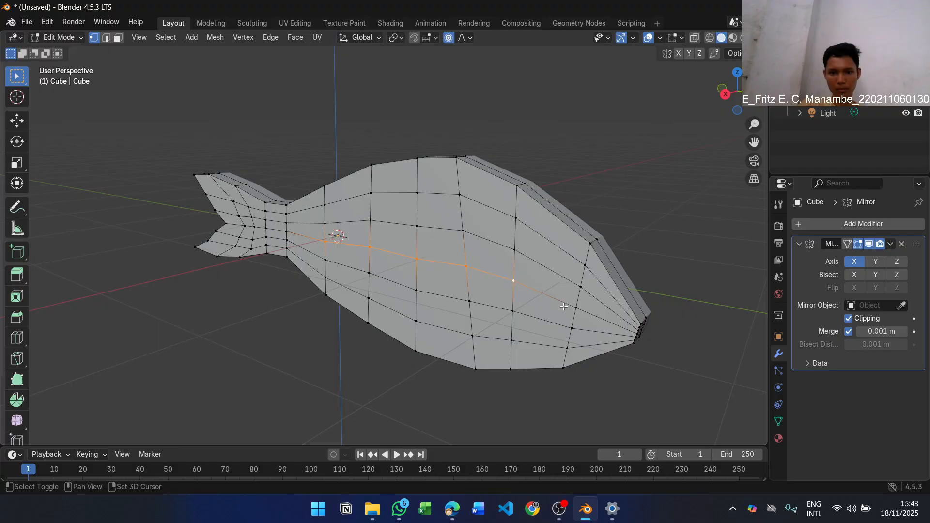
{"action": "key", "text": "g"}
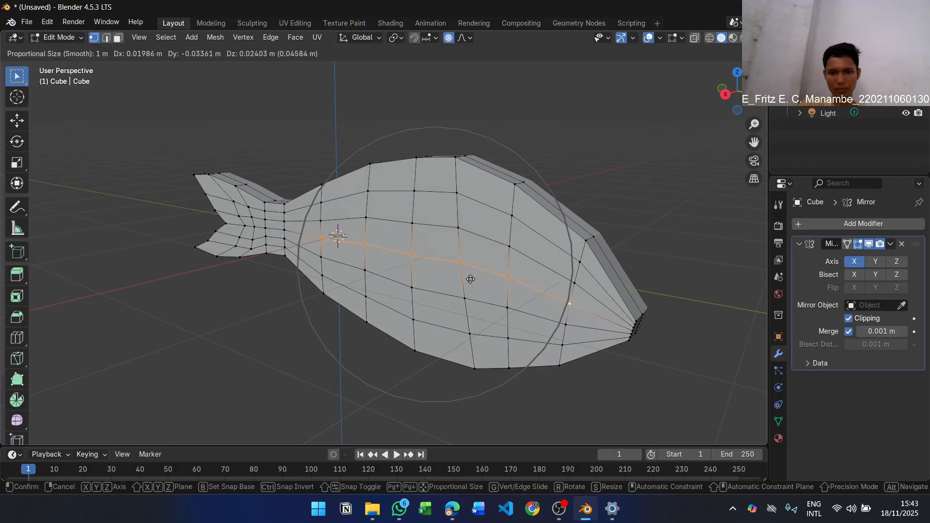
{"action": "scroll", "coordinate": [472, 288], "scroll_direction": "up", "scroll_amount": 10}
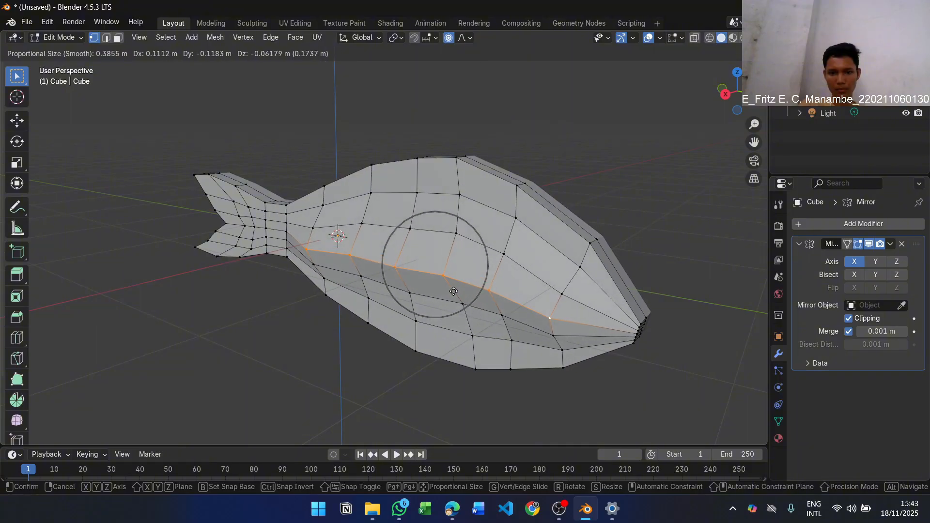
{"action": "scroll", "coordinate": [456, 290], "scroll_direction": "down", "scroll_amount": 3}
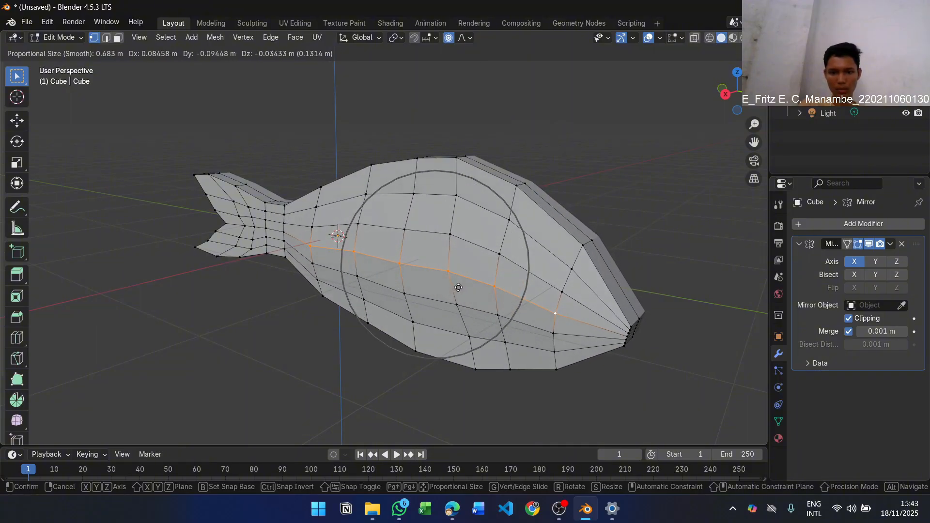
{"action": "key", "text": "alt+Tab"}
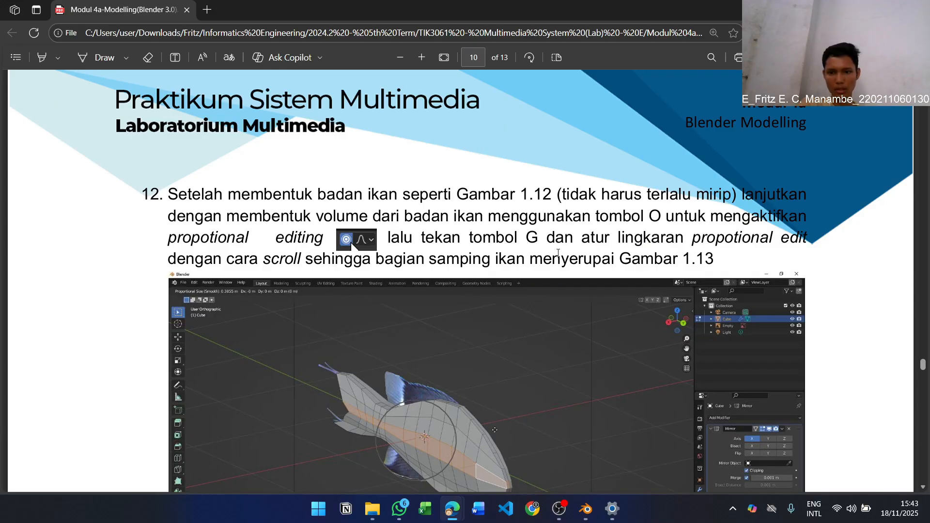
{"action": "key", "text": "alt+Tab"}
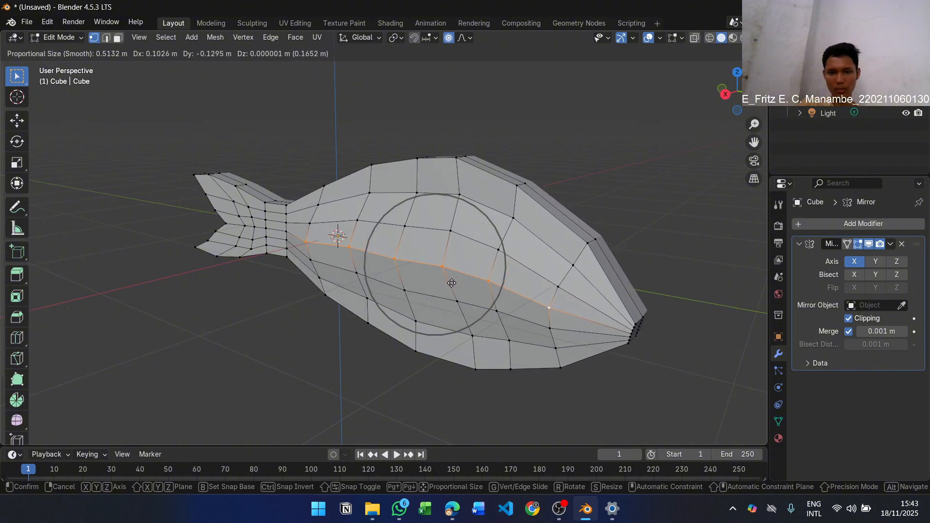
Adjust the proportional influence radius and pull the side's middle vertex row outward to bulge the fish's body
{"action": "scroll", "coordinate": [456, 283], "scroll_direction": "up", "scroll_amount": 1}
{"action": "scroll", "coordinate": [461, 283], "scroll_direction": "down", "scroll_amount": 1}
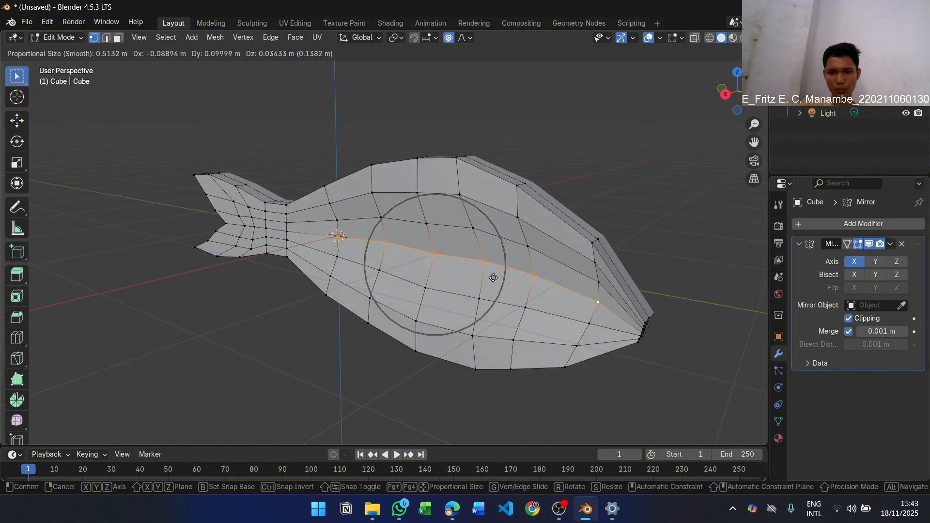
{"action": "scroll", "coordinate": [466, 281], "scroll_direction": "up", "scroll_amount": 5}
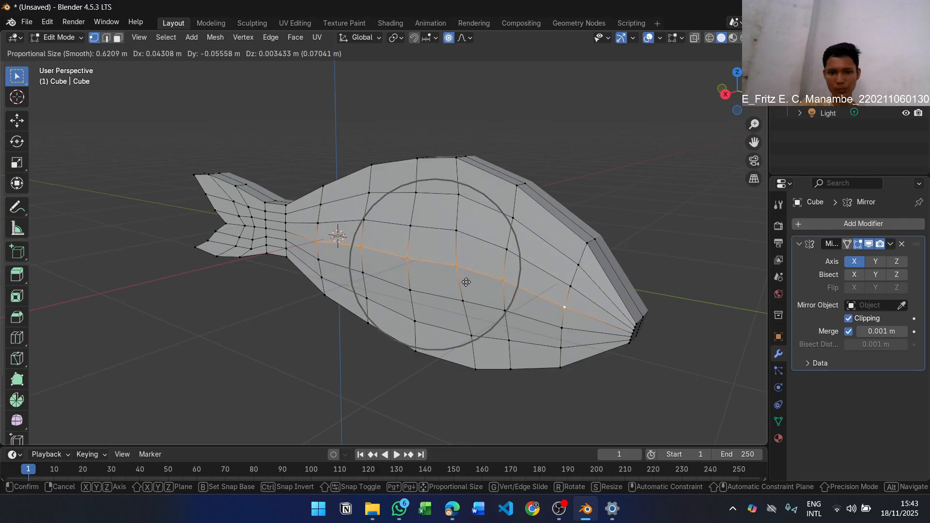
{"action": "scroll", "coordinate": [466, 282], "scroll_direction": "up", "scroll_amount": 2}
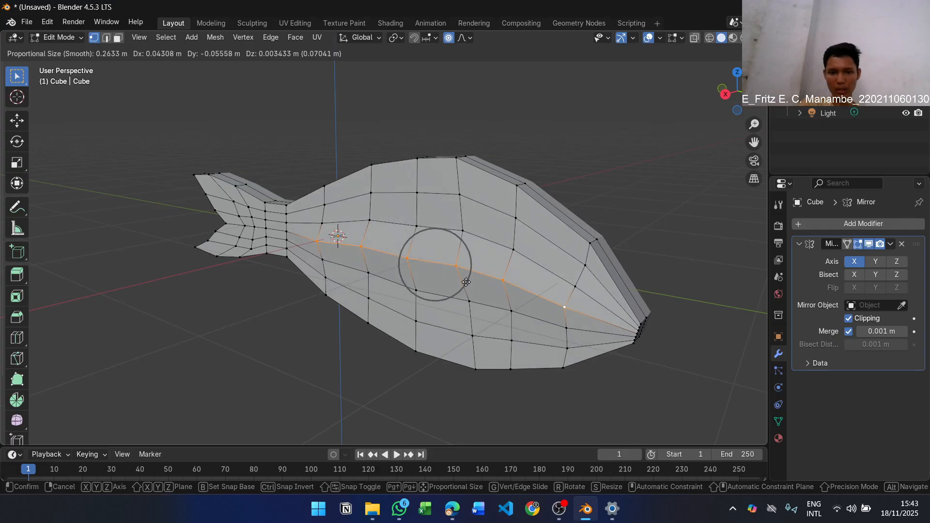
{"action": "scroll", "coordinate": [467, 282], "scroll_direction": "up", "scroll_amount": 4}
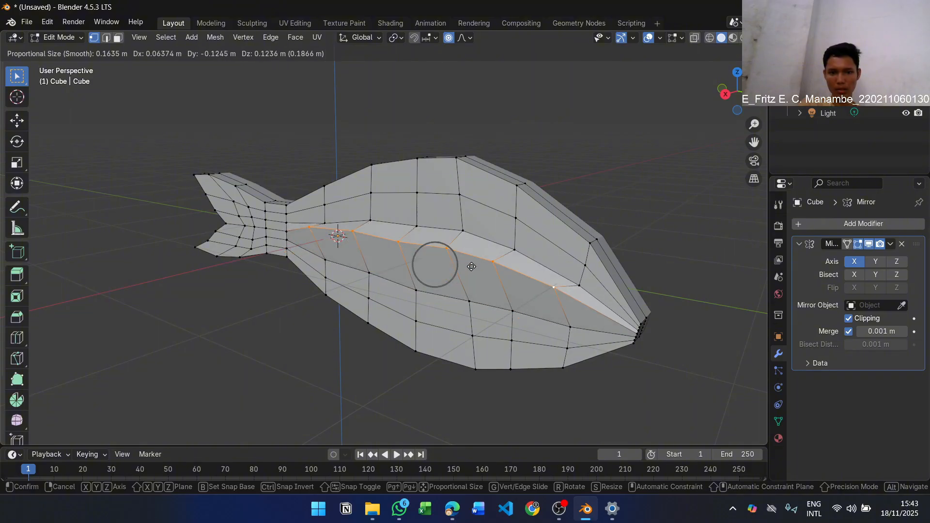
{"action": "scroll", "coordinate": [472, 282], "scroll_direction": "down", "scroll_amount": 10}
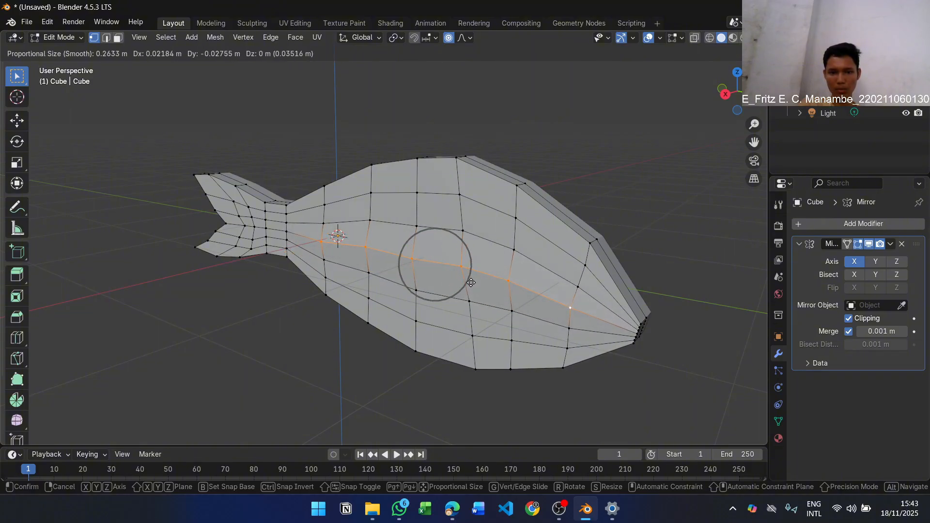
{"action": "scroll", "coordinate": [465, 283], "scroll_direction": "down", "scroll_amount": 1}
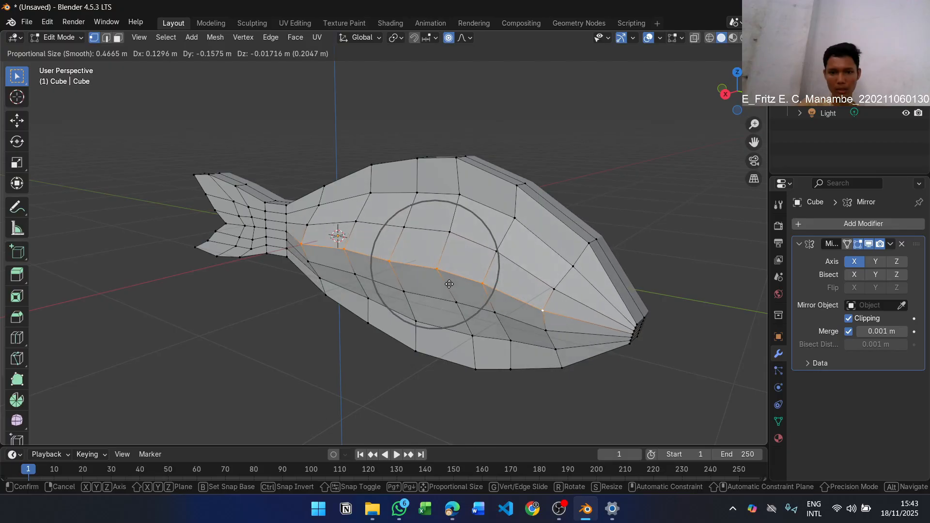
{"action": "scroll", "coordinate": [453, 282], "scroll_direction": "down", "scroll_amount": 3}
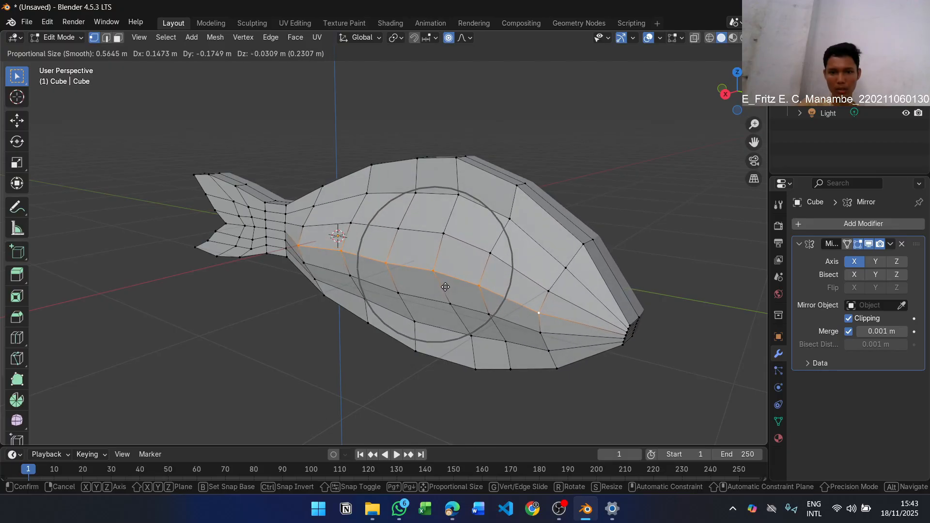
{"action": "scroll", "coordinate": [450, 285], "scroll_direction": "down", "scroll_amount": 1}
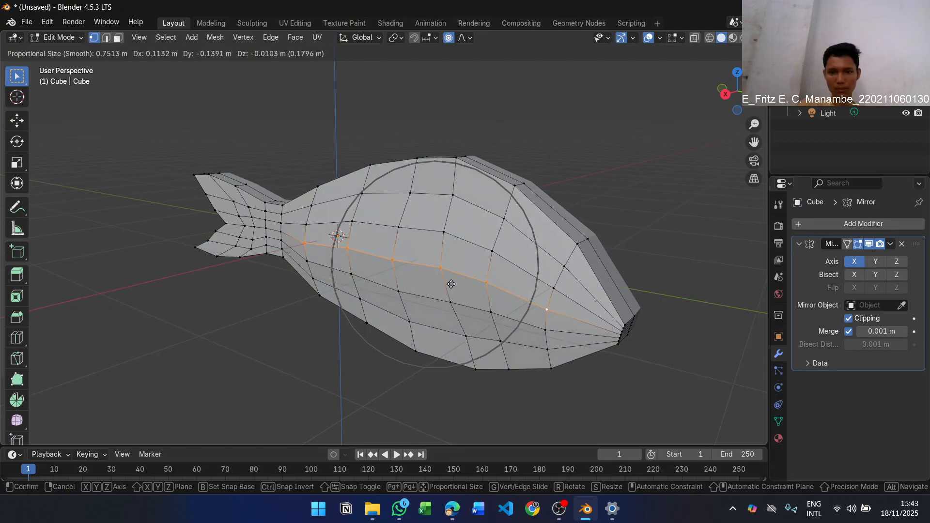
{"action": "left_click", "coordinate": [459, 337]}
{"action": "middle_click_drag", "start_coordinate": [459, 337], "coordinate": [456, 318]}
{"action": "key", "text": "g"}
{"action": "left_click", "coordinate": [436, 297]}
Select the outer vertices along the fish's upper edge and move them inward with a proportional size of about 1.33 m
{"action": "left_click", "coordinate": [434, 268]}
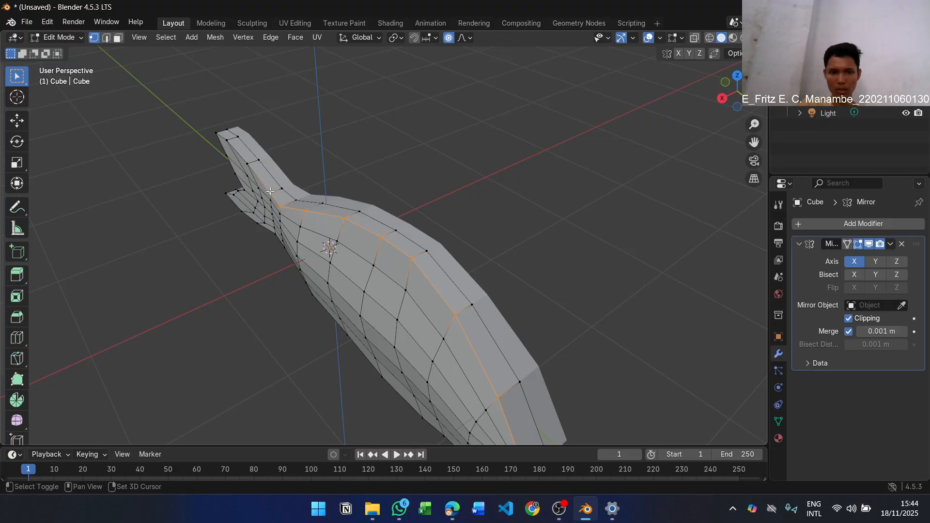
{"action": "middle_click_drag", "start_coordinate": [443, 231], "coordinate": [474, 326]}
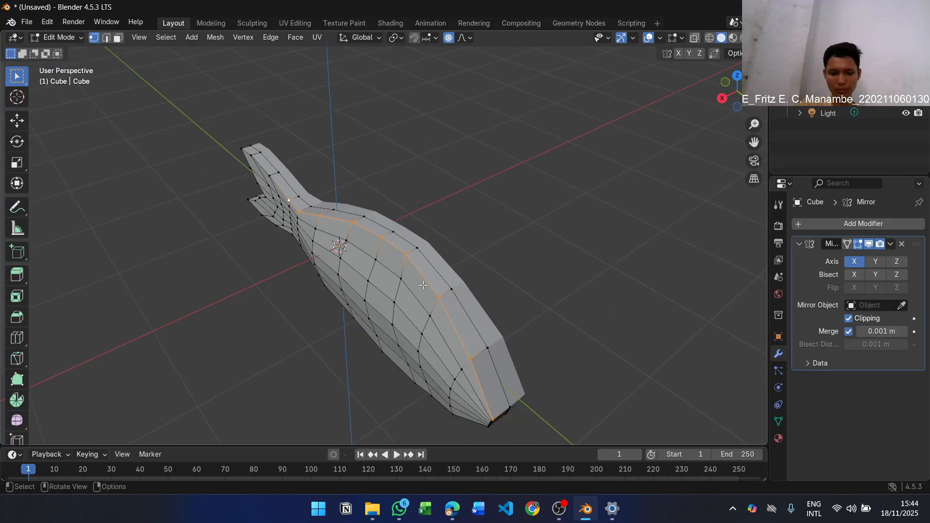
{"action": "key", "text": "g"}
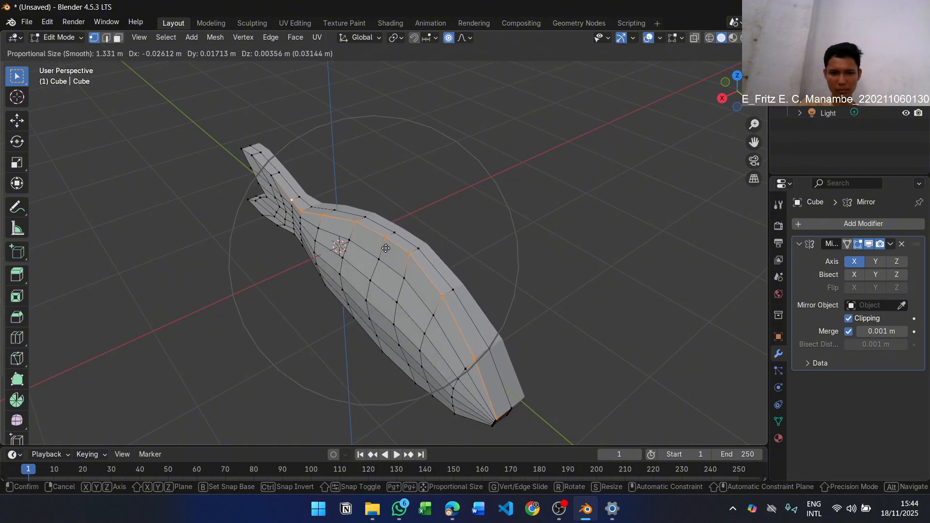
{"action": "left_click", "coordinate": [395, 244]}
{"action": "left_click", "coordinate": [602, 356]}
Move the outer upper vertex of the head and the snout's upper corner vertex inward toward the centre line
{"action": "scroll", "coordinate": [602, 356], "scroll_direction": "up", "scroll_amount": 3}
{"action": "middle_click_drag", "start_coordinate": [603, 355], "coordinate": [500, 228], "text": "shift"}
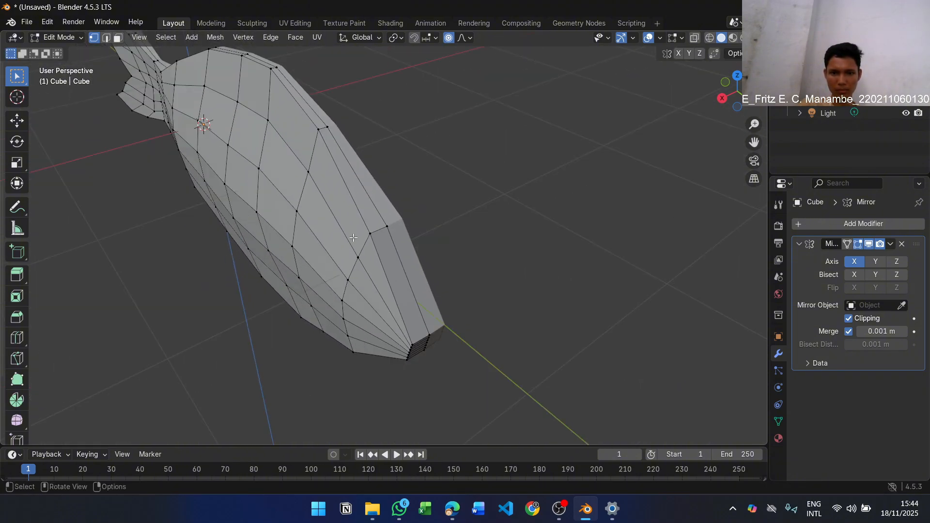
{"action": "left_click", "coordinate": [379, 241]}
{"action": "key", "text": "g"}
{"action": "scroll", "coordinate": [393, 248], "scroll_direction": "down", "scroll_amount": 6}
{"action": "left_click", "coordinate": [410, 348]}
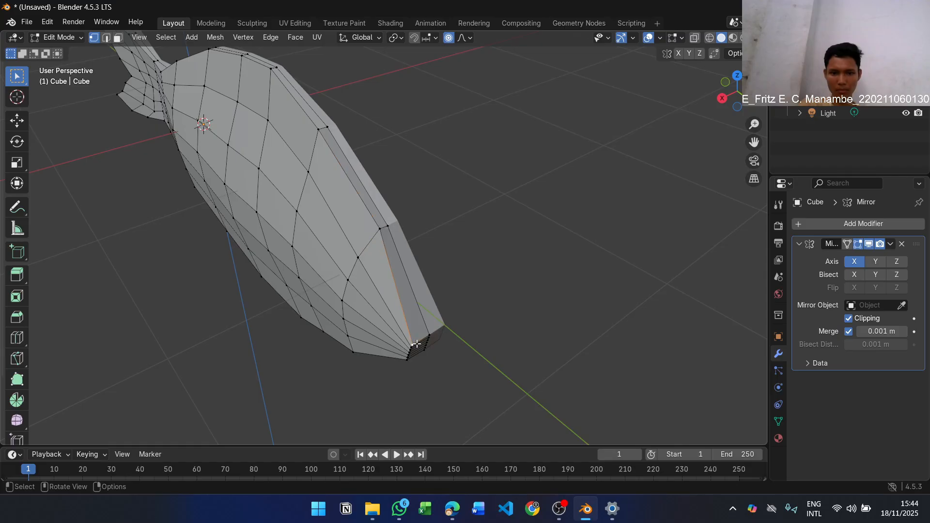
{"action": "key", "text": "g"}
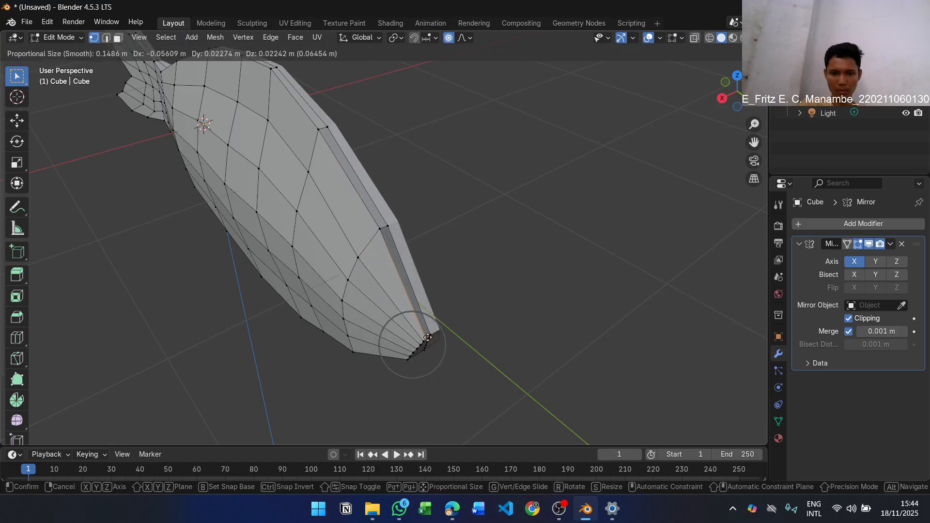
{"action": "left_click", "coordinate": [426, 338]}
{"action": "scroll", "coordinate": [412, 380], "scroll_direction": "up", "scroll_amount": 2}
{"action": "scroll", "coordinate": [609, 323], "scroll_direction": "down", "scroll_amount": 2}
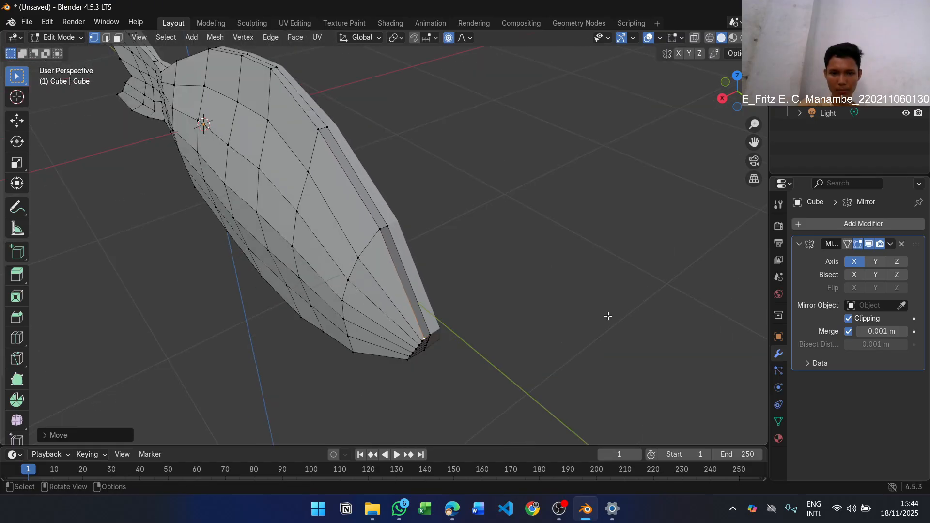
Select the outer vertices along the fish's lower edge, from the snout to the base of the tail
{"action": "middle_click_drag", "start_coordinate": [611, 320], "coordinate": [608, 292]}
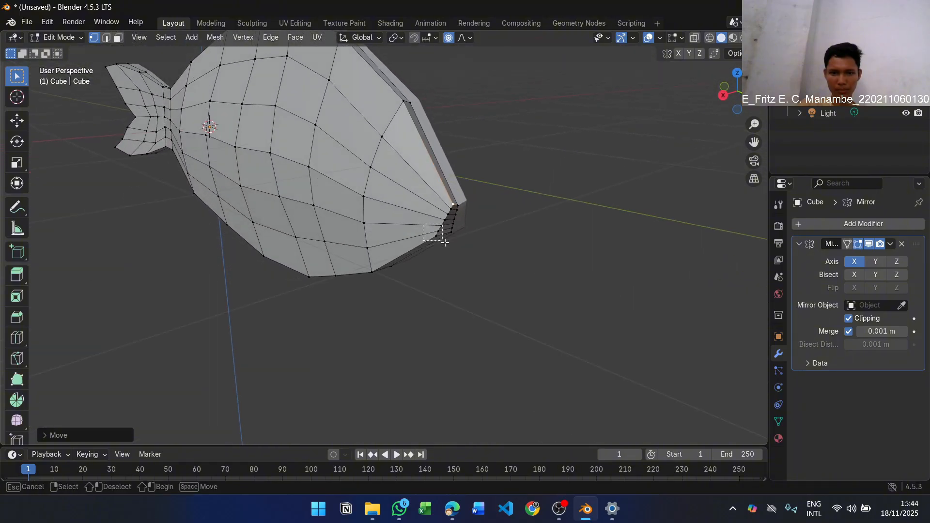
{"action": "left_click", "coordinate": [444, 242]}
{"action": "middle_click_drag", "start_coordinate": [447, 252], "coordinate": [438, 284]}
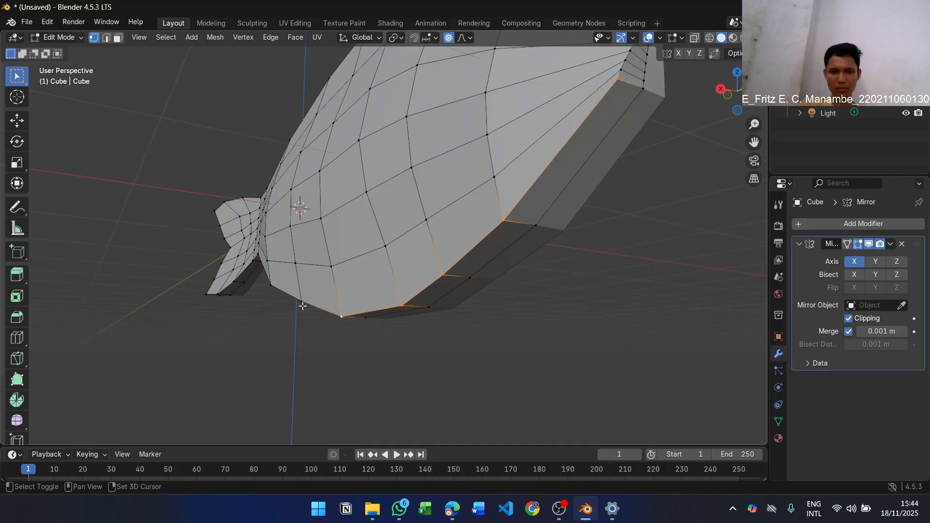
{"action": "middle_click_drag", "start_coordinate": [552, 278], "coordinate": [667, 262]}
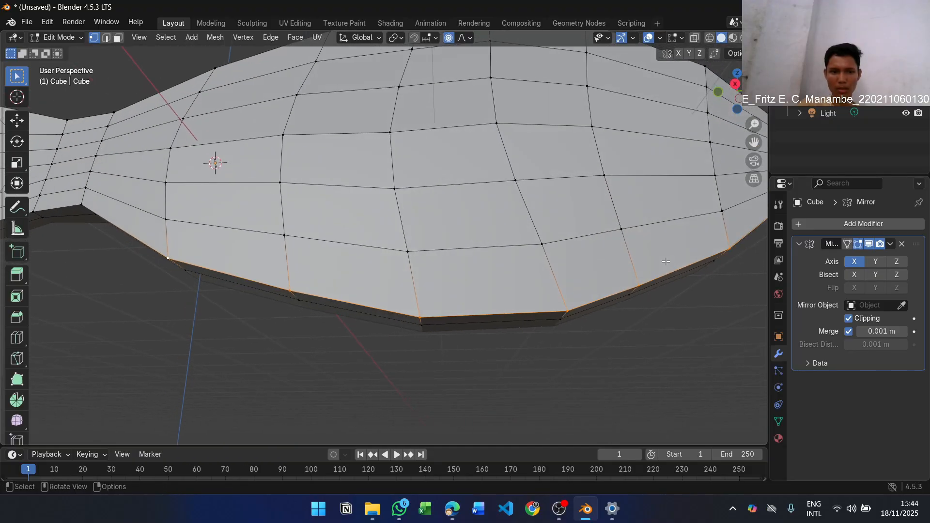
{"action": "left_click", "coordinate": [42, 218], "text": "shift"}
{"action": "middle_click_drag", "start_coordinate": [42, 218], "coordinate": [475, 266]}
Try moving the belly edge vertices inward with a proportional size of about 0.32 m, and undo the move
{"action": "key", "text": "g"}
{"action": "scroll", "coordinate": [490, 262], "scroll_direction": "down", "scroll_amount": 8}
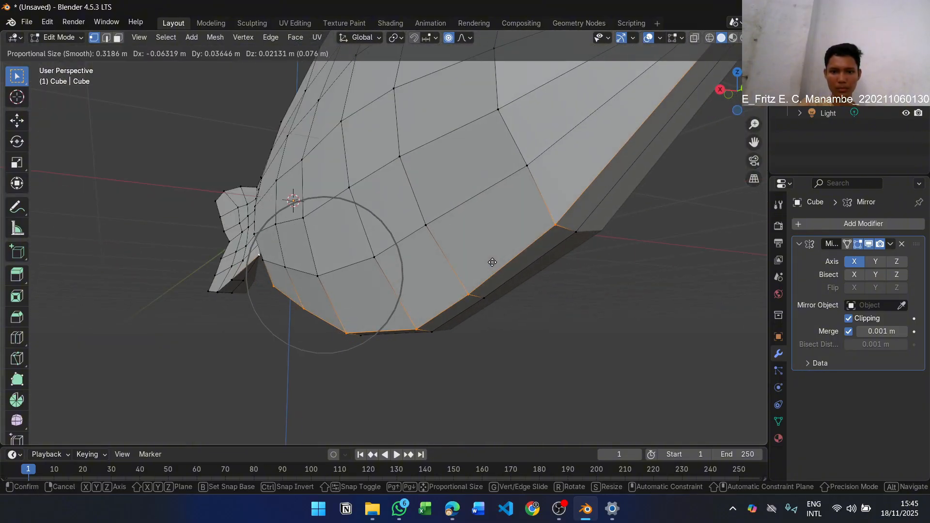
{"action": "left_click", "coordinate": [576, 257]}
{"action": "middle_click_drag", "start_coordinate": [577, 258], "coordinate": [557, 287]}
{"action": "key", "text": "ctrl+z"}
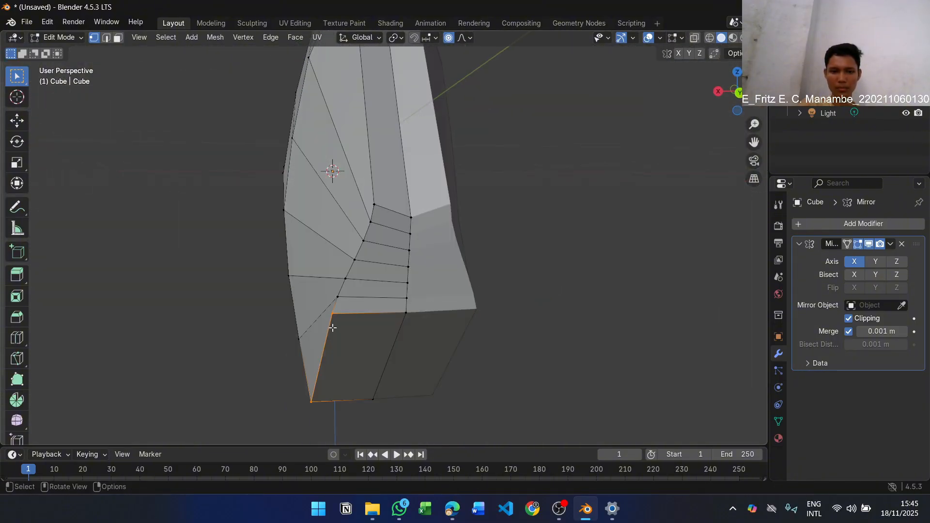
Move the selected belly edge vertices inward to narrow the fish's underside
{"action": "key", "text": "g"}
{"action": "left_click", "coordinate": [349, 325]}
{"action": "middle_click_drag", "start_coordinate": [350, 324], "coordinate": [478, 268]}
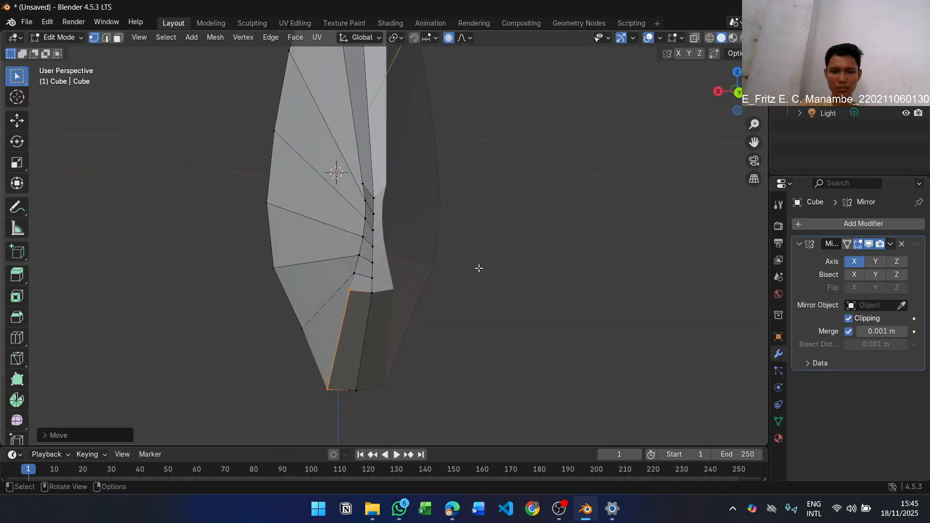
Move the three lowest outer snout vertices toward the centre line one at a time, using a small proportional radius
{"action": "left_click", "coordinate": [352, 293]}
{"action": "key", "text": "g"}
{"action": "scroll", "coordinate": [362, 303], "scroll_direction": "up", "scroll_amount": 20}
{"action": "left_click", "coordinate": [371, 304]}
{"action": "left_click", "coordinate": [356, 277]}
{"action": "key", "text": "g"}
{"action": "left_click", "coordinate": [362, 278]}
{"action": "left_click", "coordinate": [360, 259]}
{"action": "key", "text": "g"}
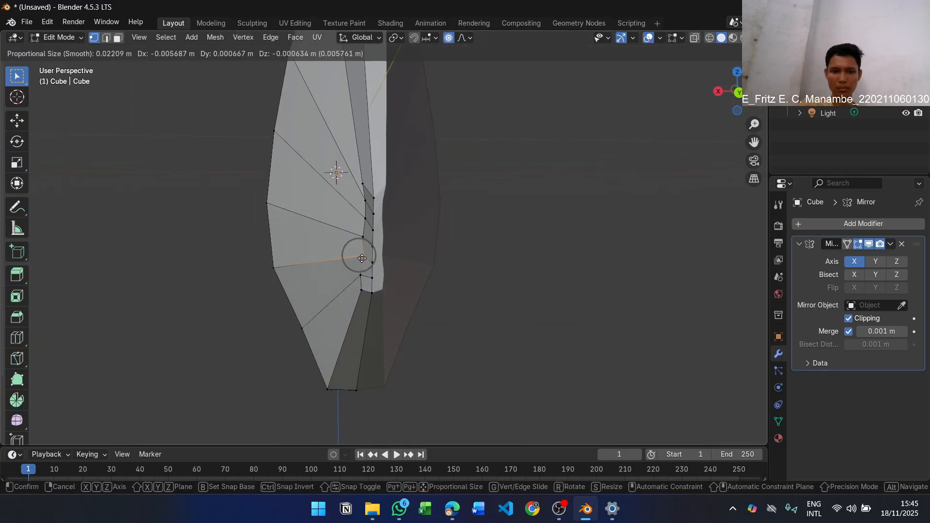
{"action": "left_click", "coordinate": [360, 259]}
Select the remaining outer vertices of the snout and move them closer to the centre line
{"action": "left_click", "coordinate": [363, 240]}
{"action": "left_click", "coordinate": [359, 204]}
{"action": "middle_click_drag", "start_coordinate": [360, 204], "coordinate": [467, 207]}
{"action": "key", "text": "g"}
{"action": "left_click", "coordinate": [386, 186]}
Try moving the centre-line vertices on the fish's back along the Z axis, and undo the move
{"action": "key", "text": "g"}
{"action": "scroll", "coordinate": [419, 219], "scroll_direction": "down", "scroll_amount": 4}
{"action": "right_click", "coordinate": [421, 218]}
{"action": "scroll", "coordinate": [467, 203], "scroll_direction": "up", "scroll_amount": 2}
{"action": "key", "text": "g"}
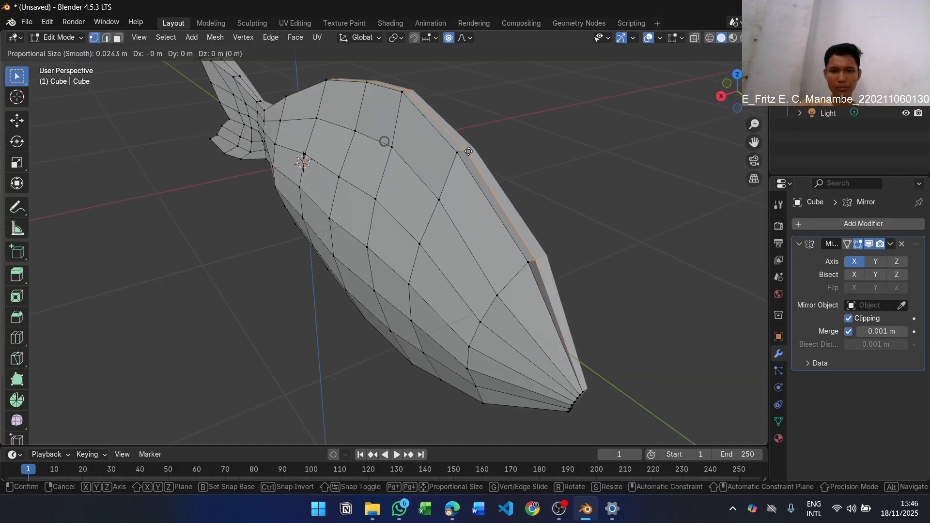
{"action": "key", "text": "z"}
{"action": "left_click", "coordinate": [605, 224]}
{"action": "key", "text": "ctrl+z"}
Move the centre-line vertices of the fish's back, constrained to the global Z axis and then to the X axis
{"action": "key", "text": "g"}
{"action": "key", "text": "z"}
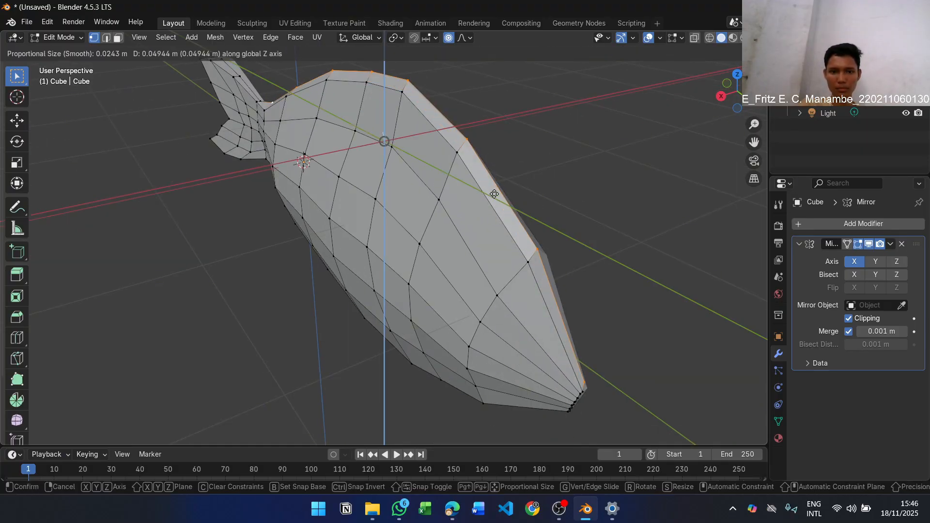
{"action": "key", "text": "x"}
{"action": "left_click", "coordinate": [639, 322]}
{"action": "middle_click_drag", "start_coordinate": [640, 321], "coordinate": [344, 306]}
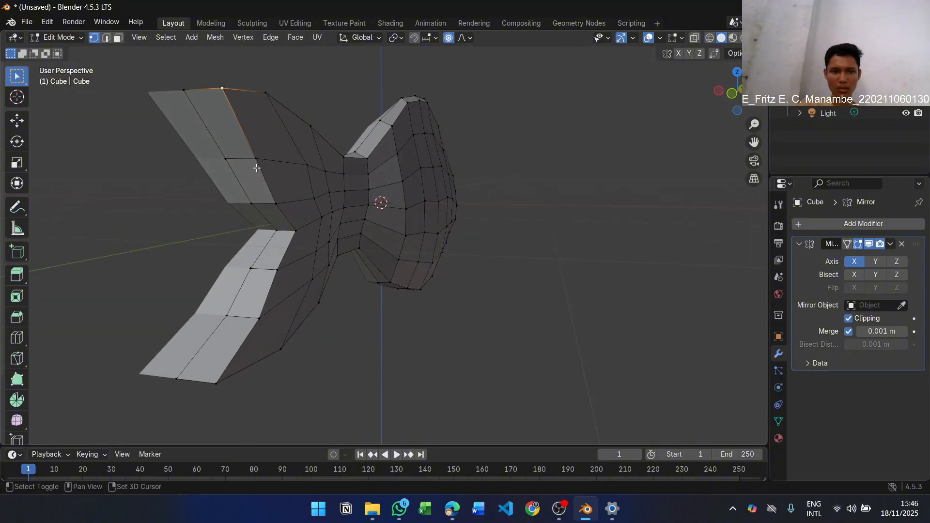
{"action": "left_click", "coordinate": [260, 318], "text": "ctrl"}
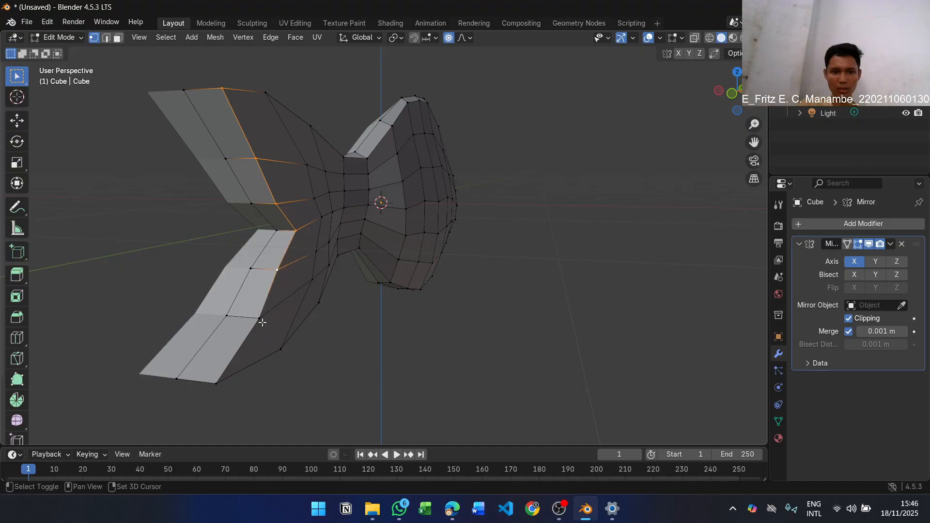
{"action": "left_click", "coordinate": [252, 158]}
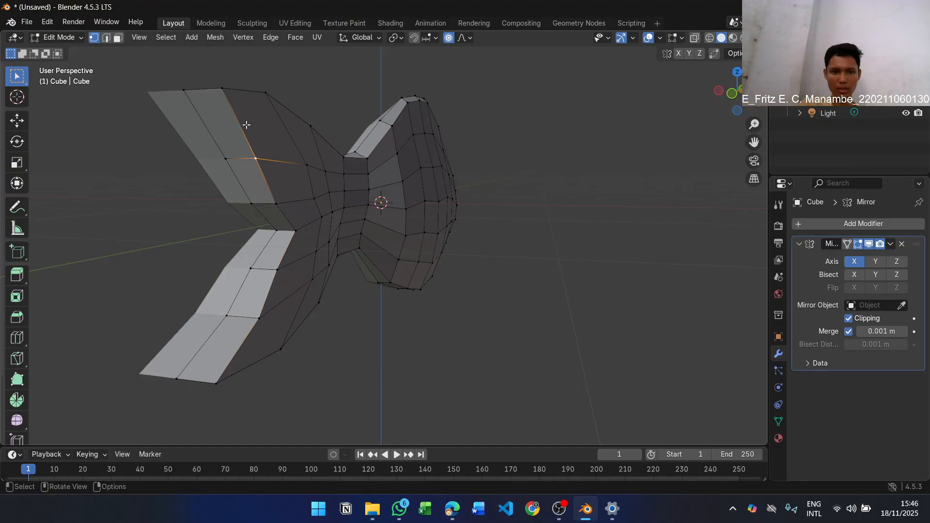
{"action": "left_click", "coordinate": [222, 89], "text": "shift"}
{"action": "left_click", "coordinate": [276, 204], "text": "shift"}
{"action": "left_click", "coordinate": [295, 231], "text": "shift"}
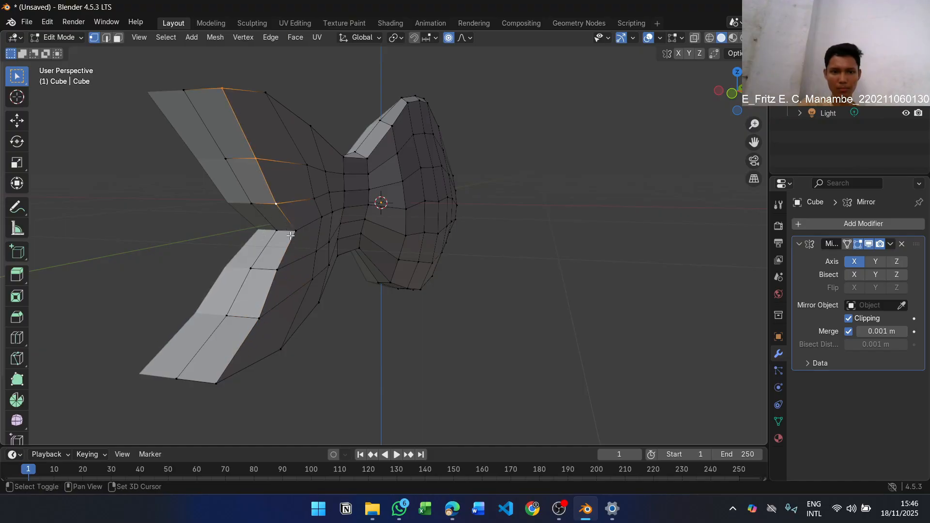
{"action": "left_click", "coordinate": [278, 269], "text": "shift"}
{"action": "key", "text": "g"}
{"action": "key", "text": "x"}
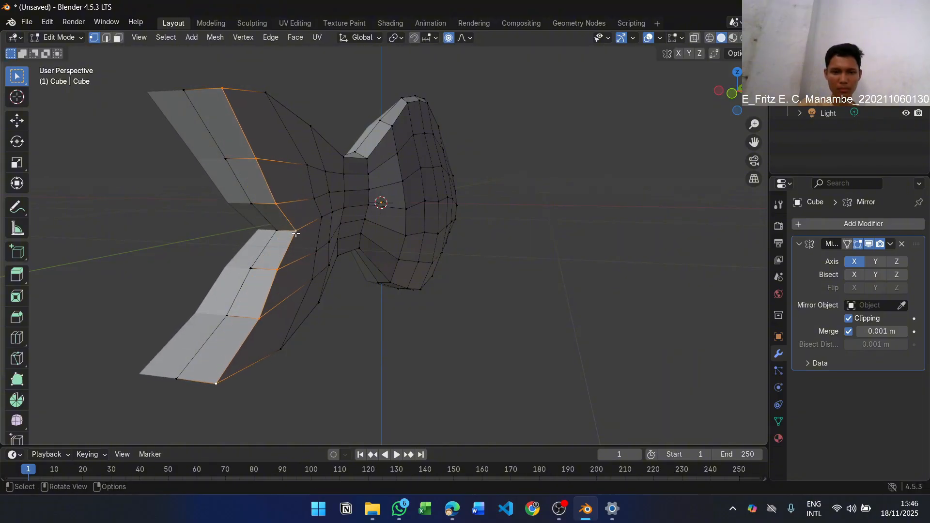
{"action": "key", "text": "Escape"}
{"action": "key", "text": "g"}
{"action": "key", "text": "x"}
{"action": "key", "text": "Escape"}
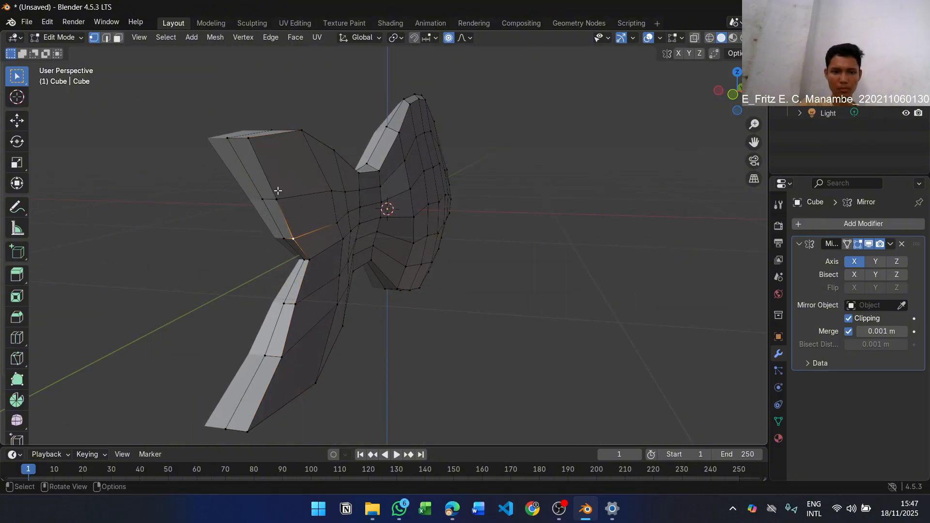
Move the outer rear-edge vertices of the upper tail lobe one at a time toward the centre line, thinning the lobe
{"action": "left_click", "coordinate": [276, 196]}
{"action": "key", "text": "g"}
{"action": "left_click", "coordinate": [266, 195]}
{"action": "left_click", "coordinate": [249, 141]}
{"action": "key", "text": "g"}
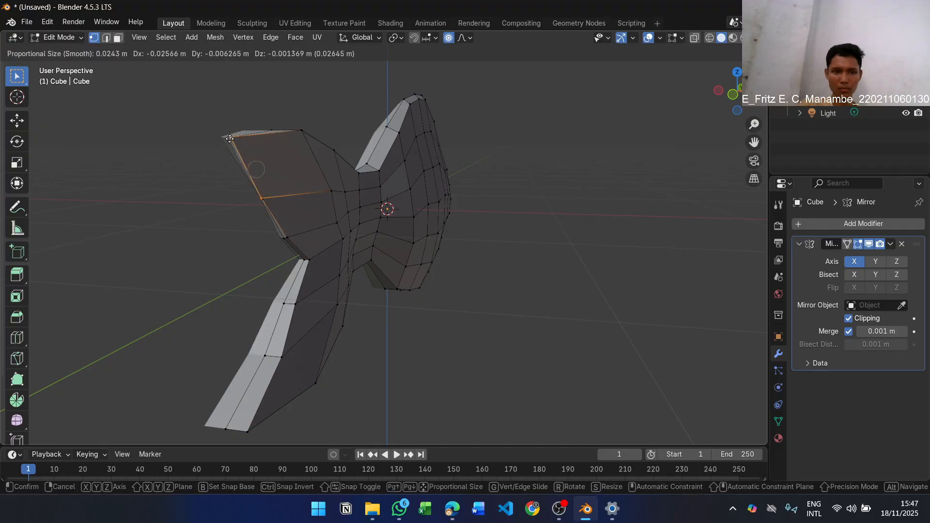
{"action": "left_click", "coordinate": [251, 165]}
Move the outer rear-edge vertices of the lower tail lobe one at a time closer to the centre line
{"action": "left_click", "coordinate": [297, 306]}
{"action": "key", "text": "g"}
{"action": "key", "text": "x"}
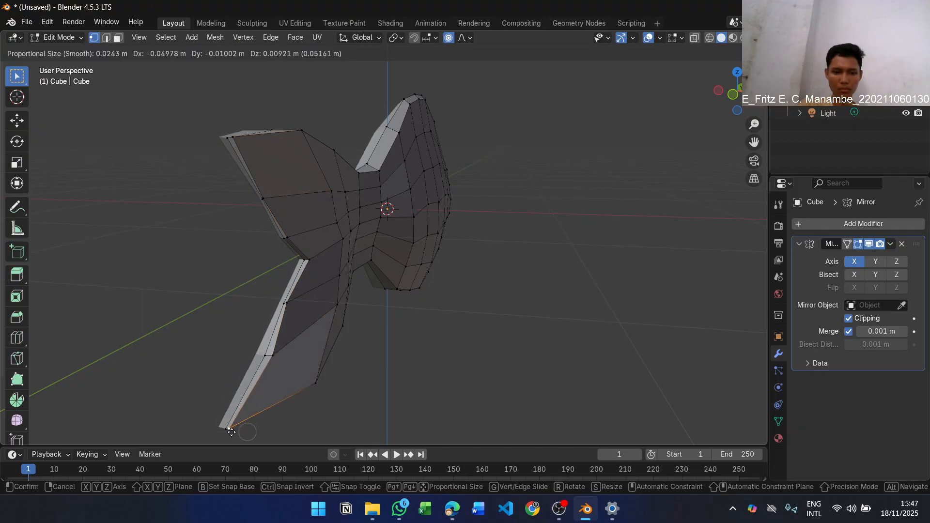
{"action": "left_click", "coordinate": [231, 434]}
{"action": "left_click", "coordinate": [272, 357]}
{"action": "key", "text": "g"}
{"action": "key", "text": "x"}
{"action": "left_click", "coordinate": [264, 357]}
Select the two lower side vertices where the tail joins the body and try moving them, including along the Z axis
{"action": "middle_click_drag", "start_coordinate": [322, 353], "coordinate": [471, 298]}
{"action": "left_click", "coordinate": [307, 230]}
{"action": "left_click", "coordinate": [332, 228], "text": "shift"}
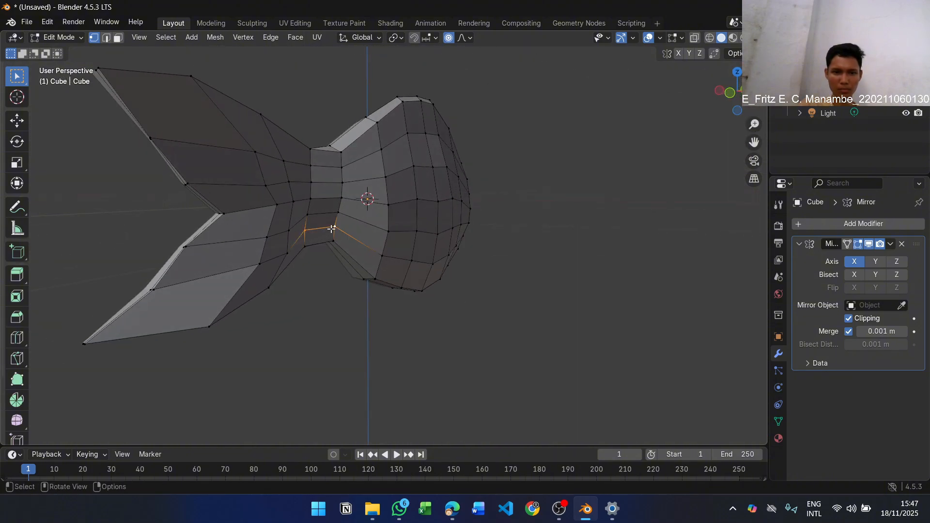
{"action": "middle_click_drag", "start_coordinate": [332, 228], "coordinate": [338, 236]}
{"action": "key", "text": "g"}
{"action": "key", "text": "z"}
{"action": "key", "text": "Escape"}
{"action": "key", "text": "g"}
{"action": "key", "text": "z"}
{"action": "key", "text": "g"}
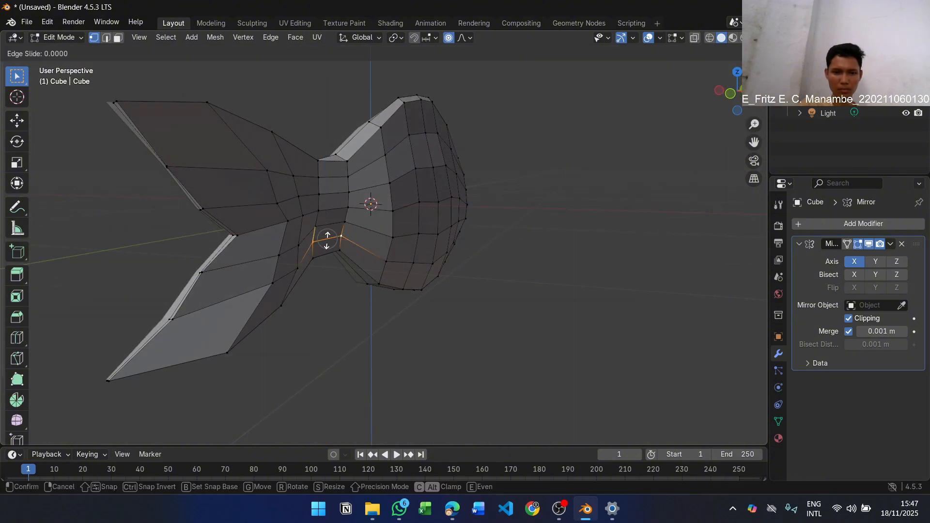
{"action": "right_click", "coordinate": [337, 240]}
{"action": "key", "text": "g"}
{"action": "mouse_move", "coordinate": [337, 241]}
{"action": "middle_mouse_down"}
{"action": "mouse_move", "coordinate": [382, 246]}
{"action": "mouse_move", "coordinate": [333, 240]}
{"action": "middle_mouse_up"}
{"action": "right_click", "coordinate": [328, 239]}
Adjust the proportional editing radius, move the two selected tail-base vertices and clear the selection
{"action": "scroll", "coordinate": [328, 240], "scroll_direction": "up", "scroll_amount": 1}
{"action": "key", "text": "g"}
{"action": "right_click", "coordinate": [327, 242]}
{"action": "key", "text": "g"}
{"action": "scroll", "coordinate": [327, 238], "scroll_direction": "down", "scroll_amount": 6}
{"action": "left_click", "coordinate": [333, 241]}
{"action": "left_click", "coordinate": [315, 295]}
{"action": "middle_click_drag", "start_coordinate": [315, 295], "coordinate": [493, 231]}
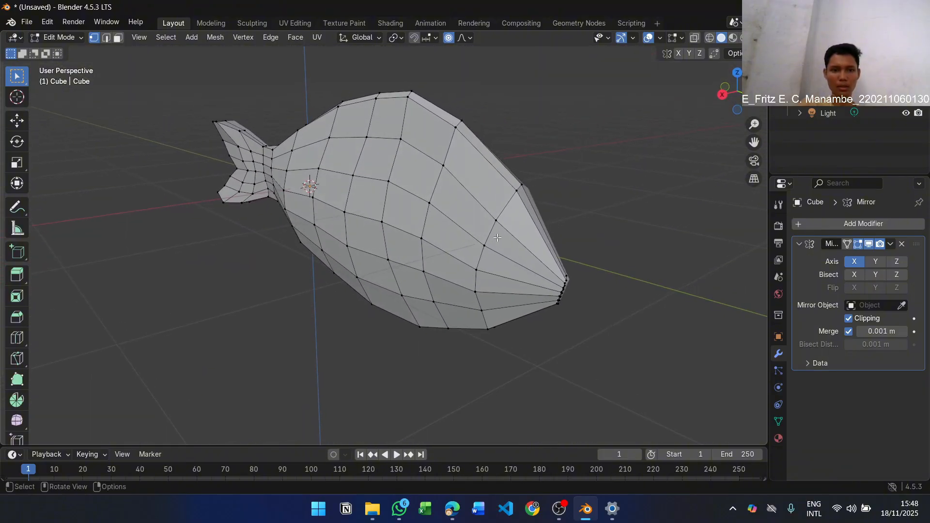
Switch to the PDF lab module and read on from step 12 to the instructions of step 13
{"action": "key", "text": "alt+Tab"}
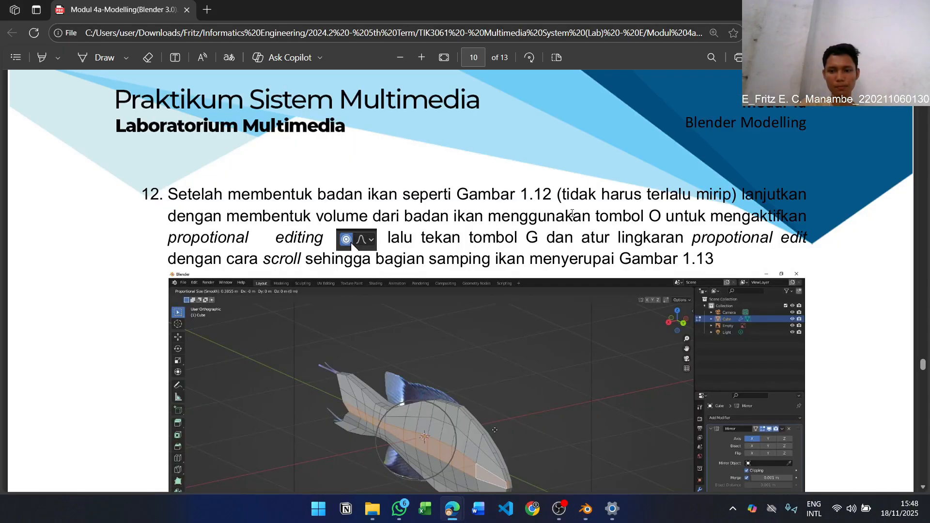
{"action": "scroll", "coordinate": [616, 223], "scroll_direction": "down", "scroll_amount": 1}
{"action": "scroll", "coordinate": [617, 223], "scroll_direction": "down", "scroll_amount": 3}
{"action": "scroll", "coordinate": [616, 214], "scroll_direction": "down", "scroll_amount": 5}
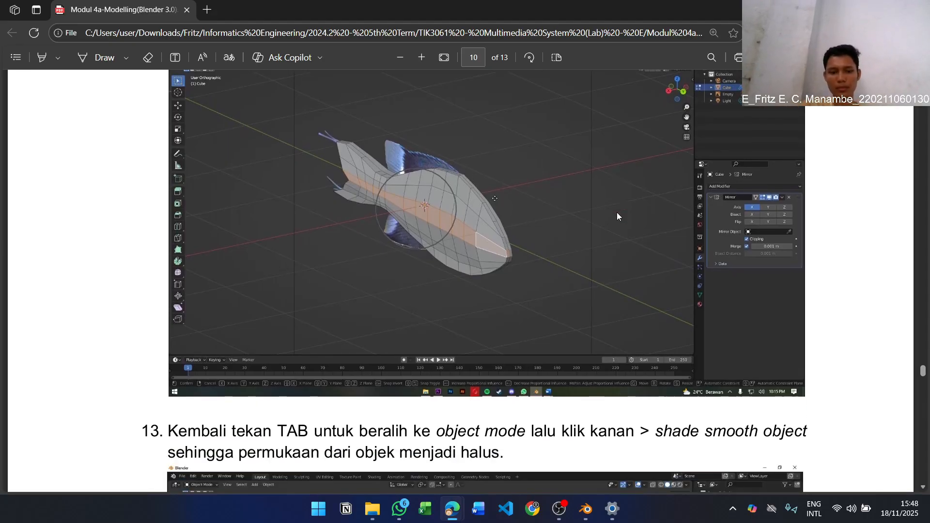
{"action": "scroll", "coordinate": [619, 217], "scroll_direction": "down", "scroll_amount": 1}
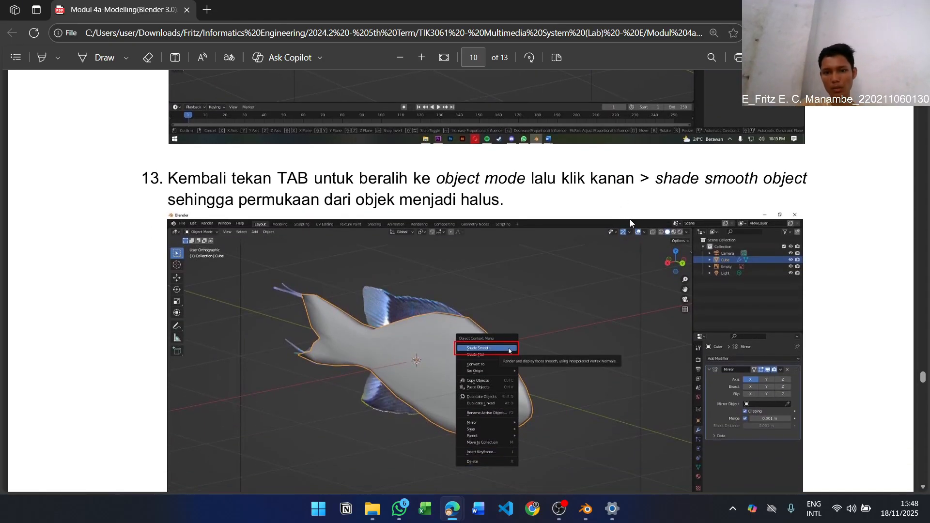
Return to Blender, switch the fish from Edit Mode to Object Mode and apply Shade Smooth to it
{"action": "key", "text": "alt+Tab"}
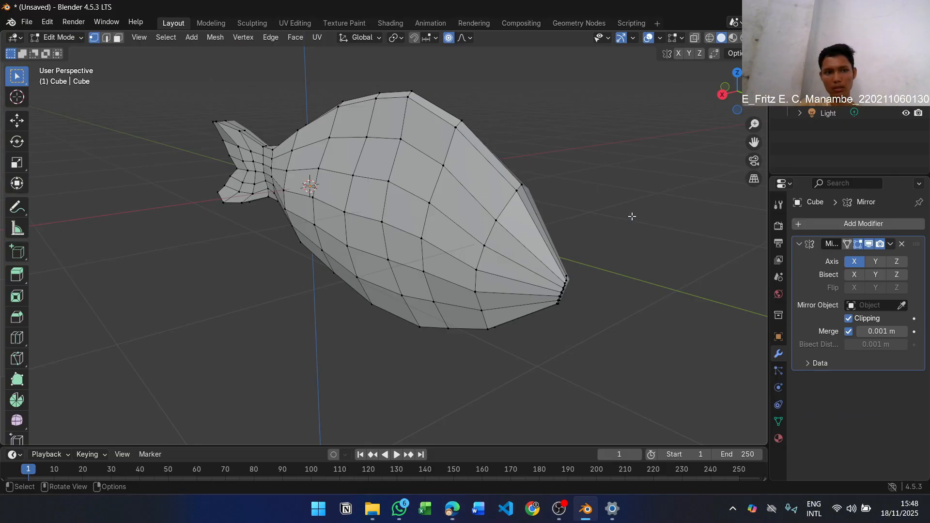
{"action": "key", "text": "Tab"}
{"action": "key", "text": "alt+Tab"}
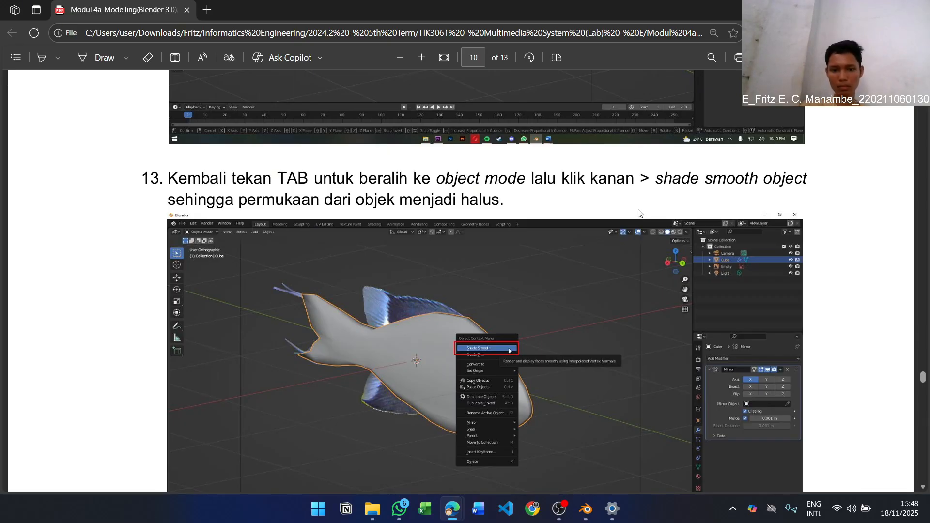
{"action": "key", "text": "alt+Tab"}
{"action": "right_click", "coordinate": [426, 193]}
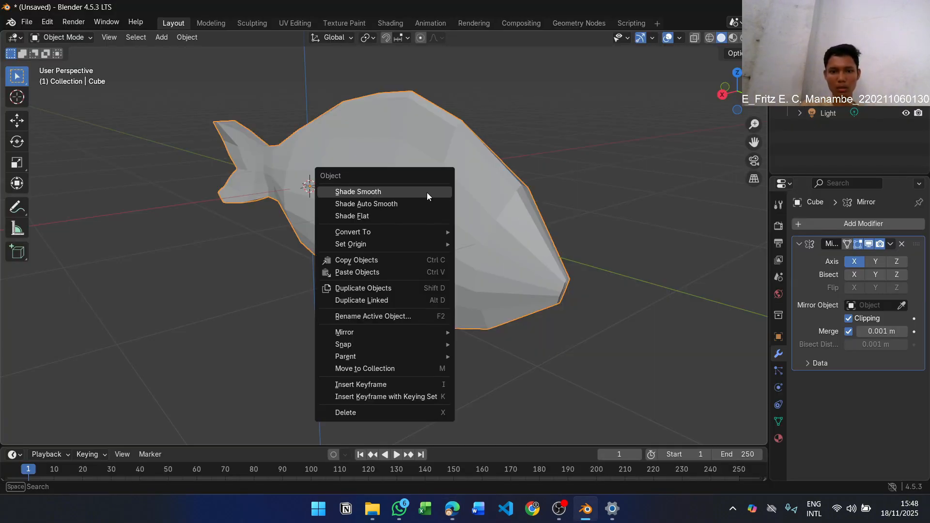
{"action": "left_click", "coordinate": [427, 193]}
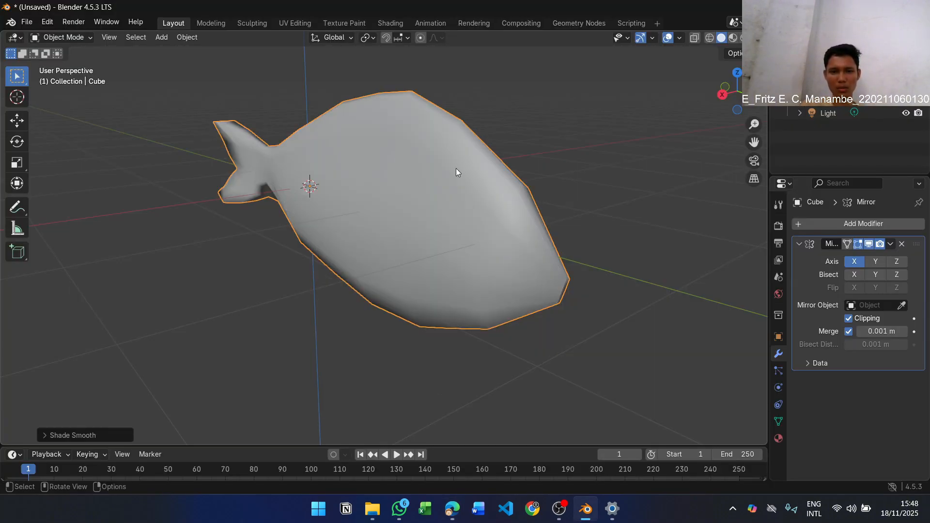
{"action": "mouse_move", "coordinate": [496, 144]}
{"action": "middle_mouse_down"}
{"action": "mouse_move", "coordinate": [612, 149]}
{"action": "mouse_move", "coordinate": [692, 121]}
{"action": "mouse_move", "coordinate": [734, 135]}
{"action": "mouse_move", "coordinate": [734, 164]}
{"action": "mouse_move", "coordinate": [645, 191]}
{"action": "mouse_move", "coordinate": [498, 188]}
{"action": "mouse_move", "coordinate": [451, 162]}
{"action": "mouse_move", "coordinate": [438, 136]}
{"action": "mouse_move", "coordinate": [458, 124]}
{"action": "mouse_move", "coordinate": [503, 155]}
{"action": "middle_mouse_up"}
Switch to the PDF lab module and read step 14 with its figure of the upper and lower fins
{"action": "key", "text": "alt+Tab"}
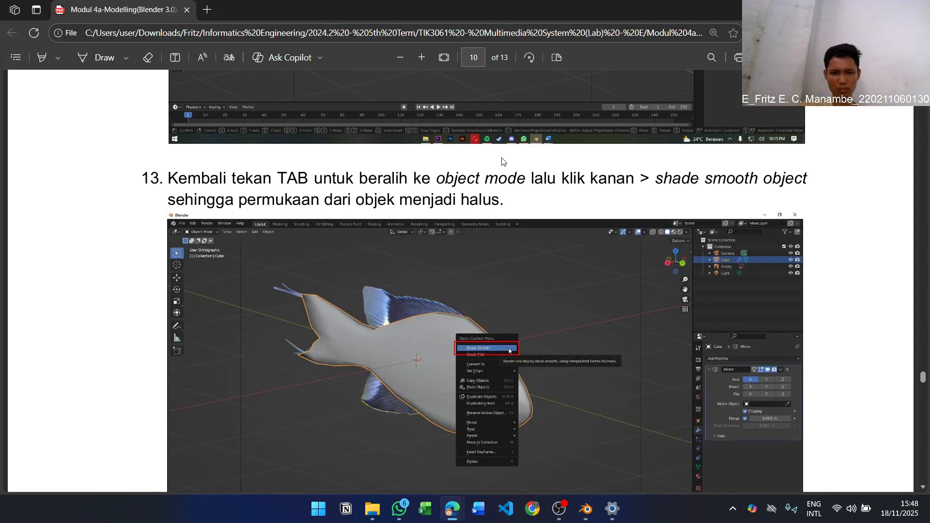
{"action": "scroll", "coordinate": [610, 176], "scroll_direction": "down", "scroll_amount": 10}
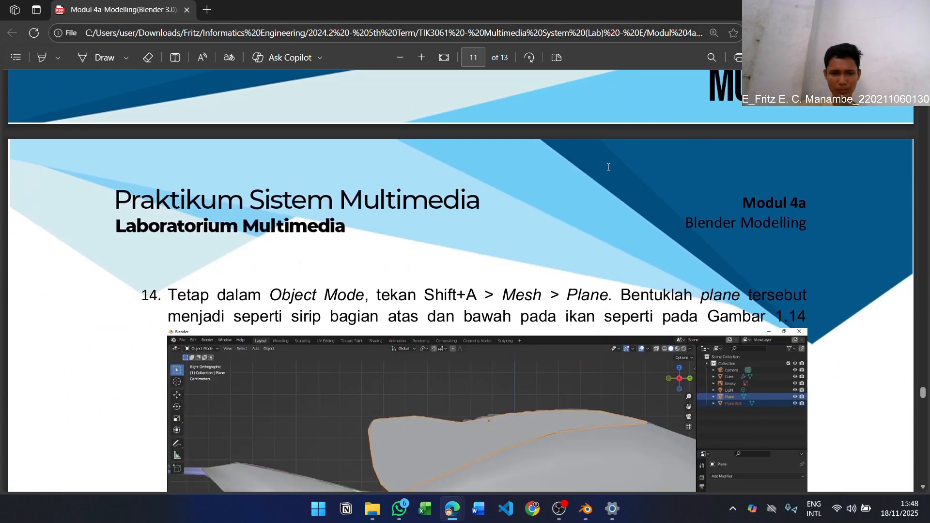
{"action": "scroll", "coordinate": [592, 169], "scroll_direction": "down", "scroll_amount": 3}
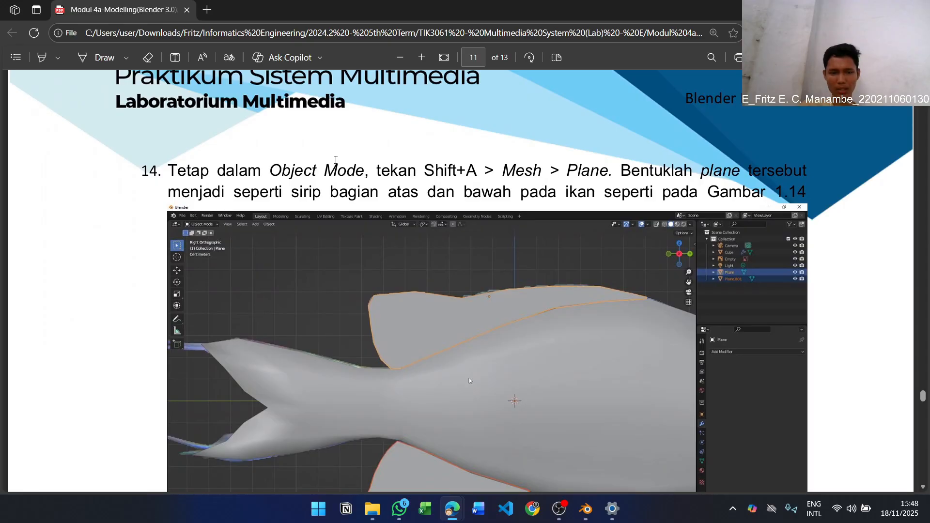
{"action": "scroll", "coordinate": [440, 136], "scroll_direction": "down", "scroll_amount": 1}
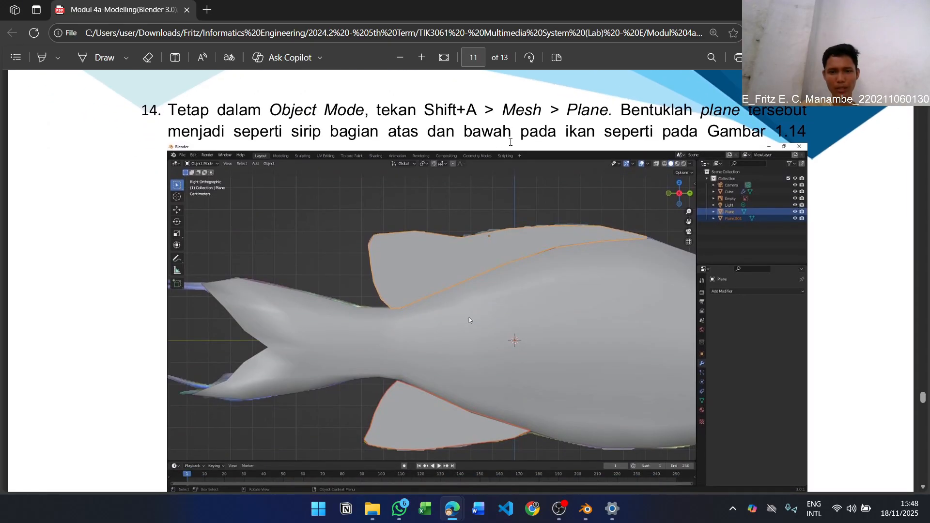
Return to Blender and add a mesh plane to the scene for the fish's fin
{"action": "key", "text": "alt+Tab"}
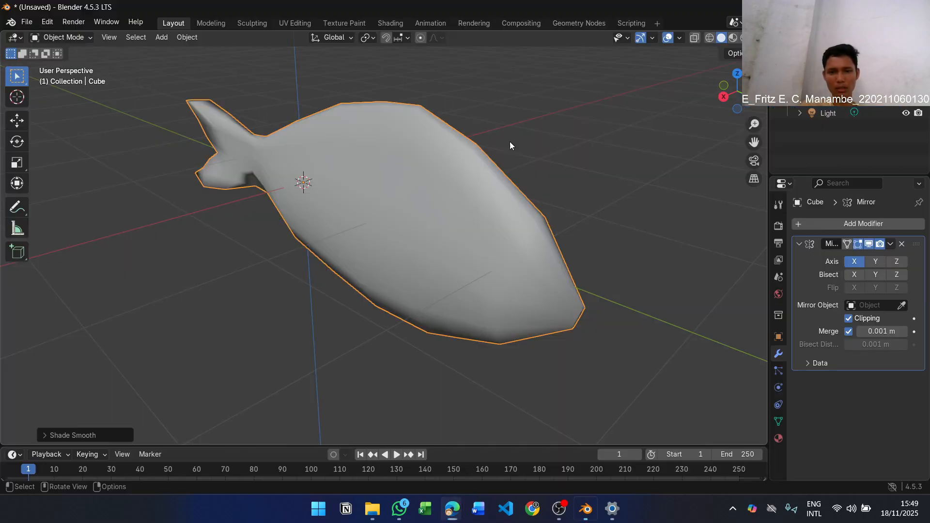
{"action": "key", "text": "shift+a"}
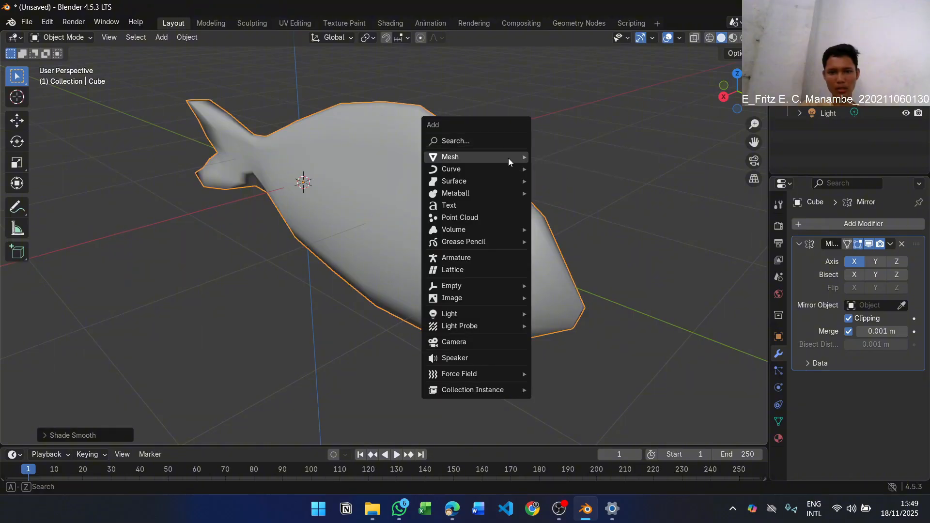
{"action": "mouse_move", "coordinate": [508, 157]}
{"action": "left_click", "coordinate": [550, 158]}
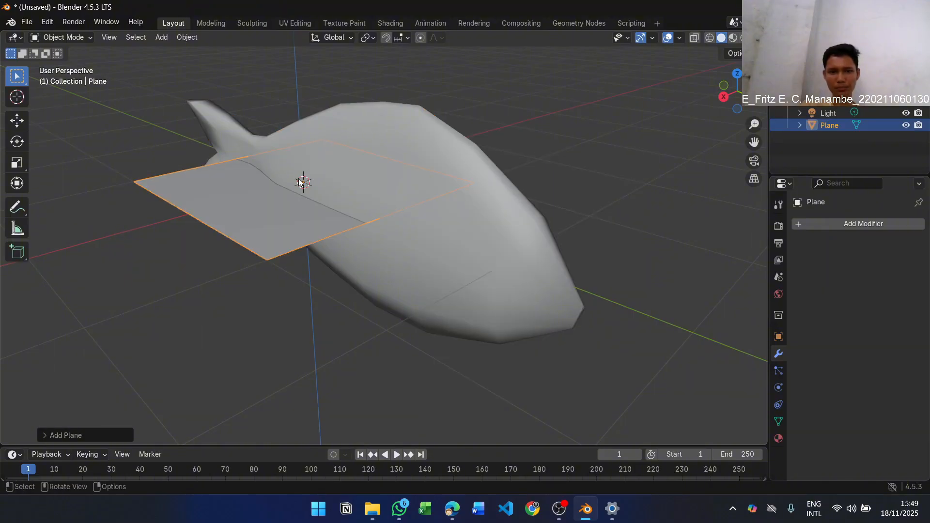
{"action": "middle_click_drag", "start_coordinate": [319, 174], "coordinate": [279, 206]}
{"action": "scroll", "coordinate": [436, 129], "scroll_direction": "down", "scroll_amount": 2}
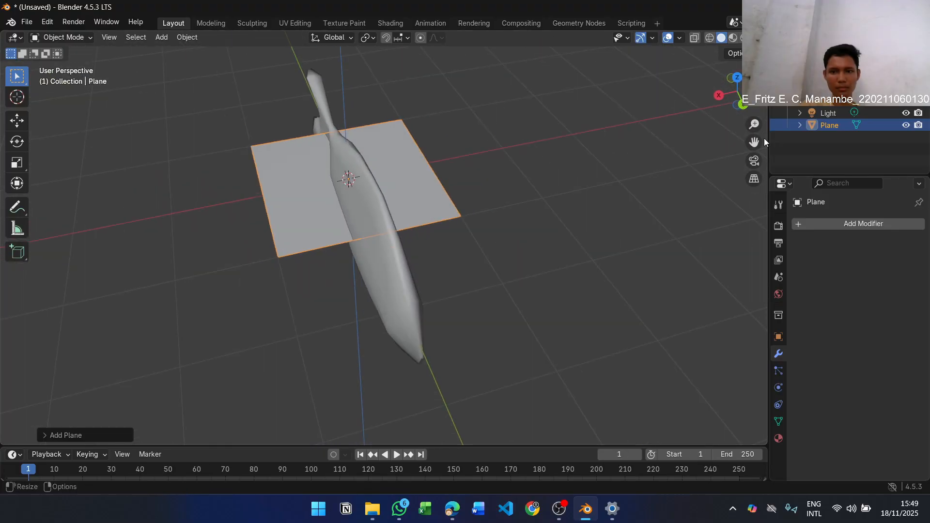
{"action": "left_click_drag", "start_coordinate": [754, 142], "coordinate": [782, 160]}
Check the module's fin figure, then rotate the new plane about 89.8° around the global Y axis so it stands upright along the fish
{"action": "key", "text": "alt+Tab"}
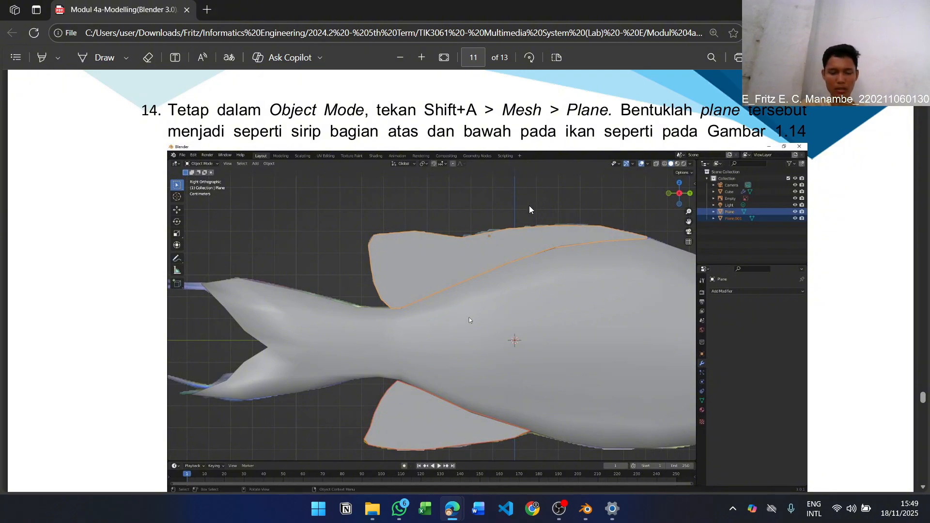
{"action": "key", "text": "alt+Tab"}
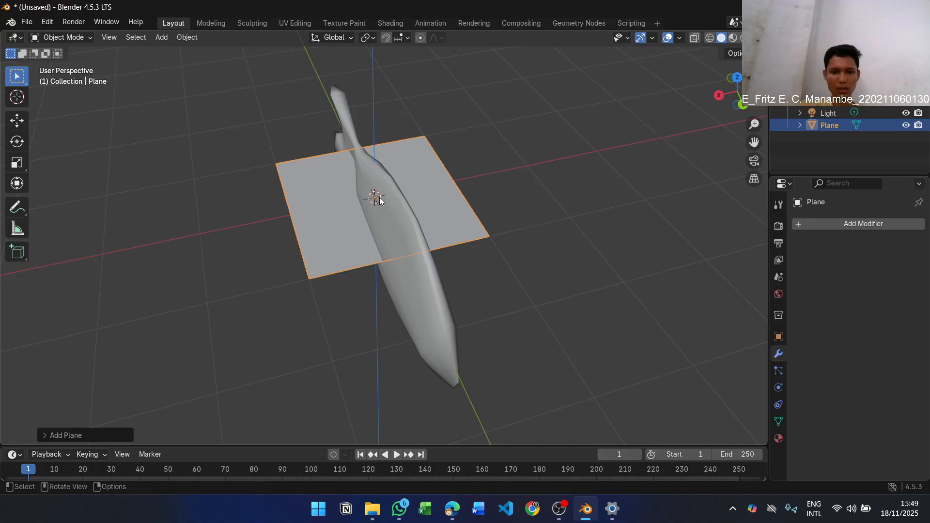
{"action": "middle_click_drag", "start_coordinate": [380, 200], "coordinate": [409, 199]}
{"action": "key", "text": "r"}
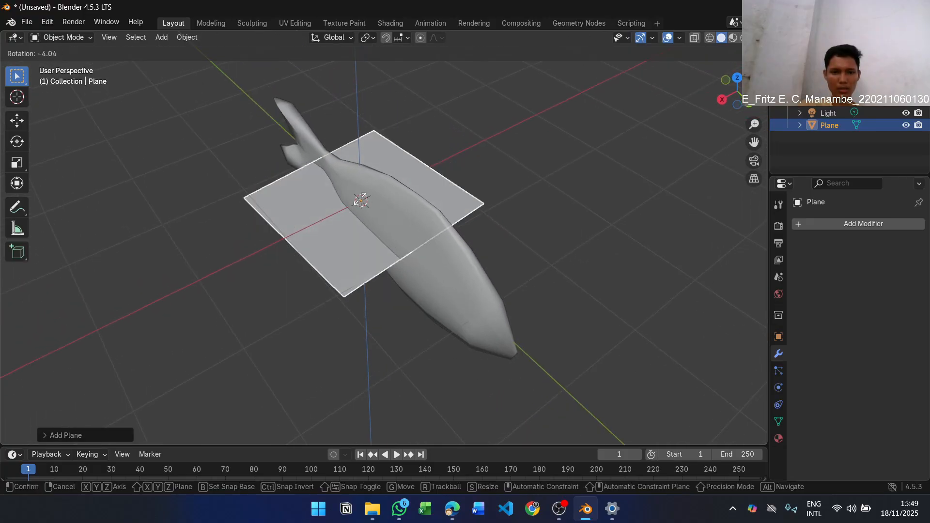
{"action": "right_click", "coordinate": [363, 203]}
{"action": "key", "text": "r"}
{"action": "key", "text": "x"}
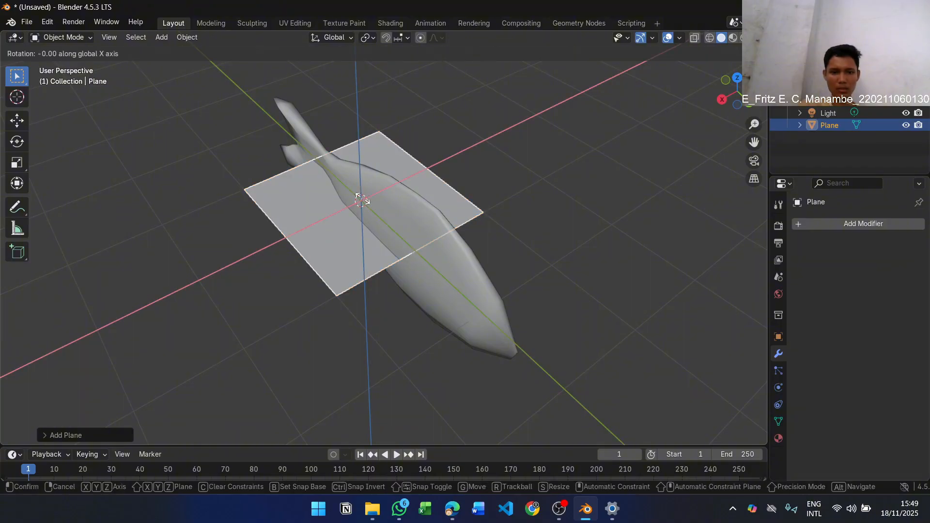
{"action": "key", "text": "y"}
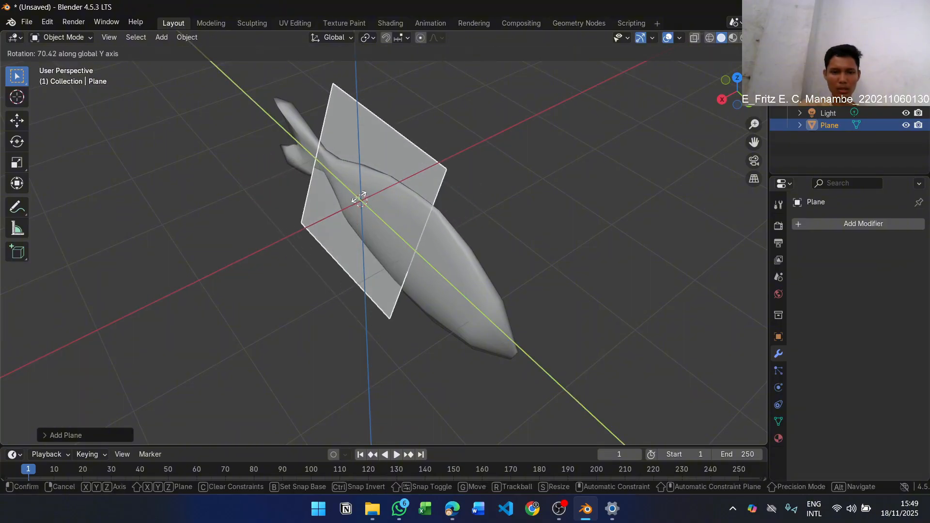
{"action": "key", "text": "z"}
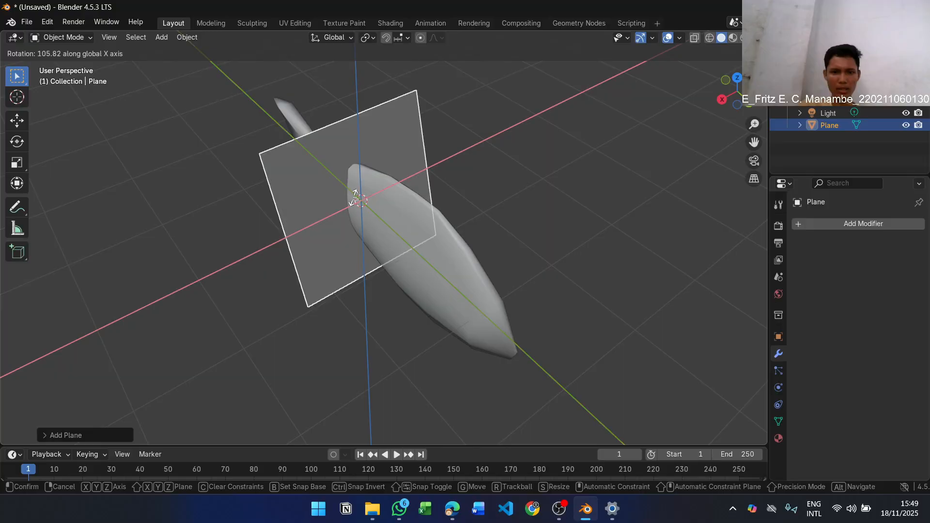
{"action": "key", "text": "y"}
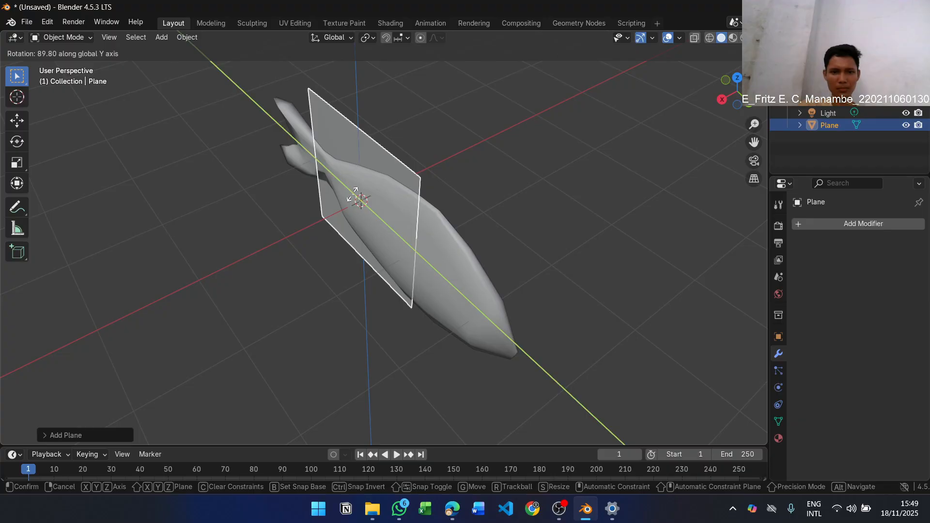
{"action": "left_click", "coordinate": [359, 199]}
{"action": "scroll", "coordinate": [458, 224], "scroll_direction": "up", "scroll_amount": 4}
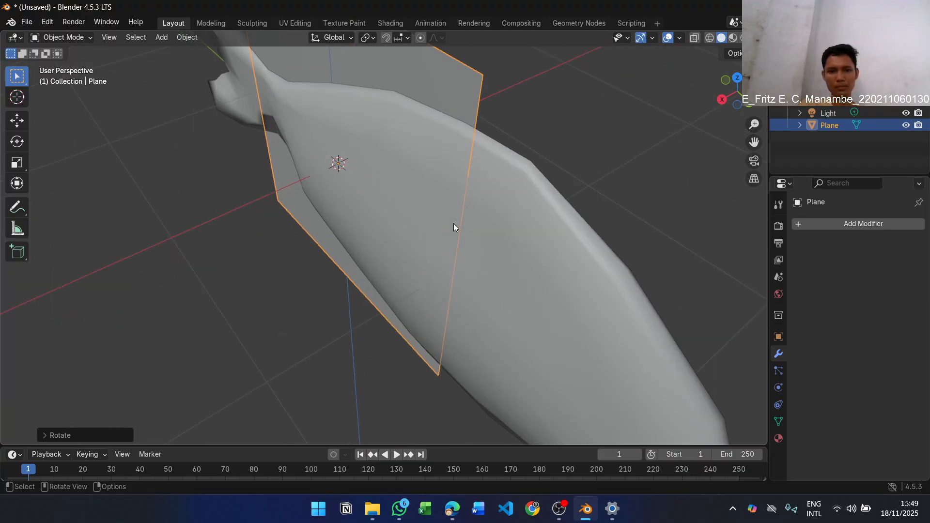
{"action": "scroll", "coordinate": [582, 134], "scroll_direction": "down", "scroll_amount": 1}
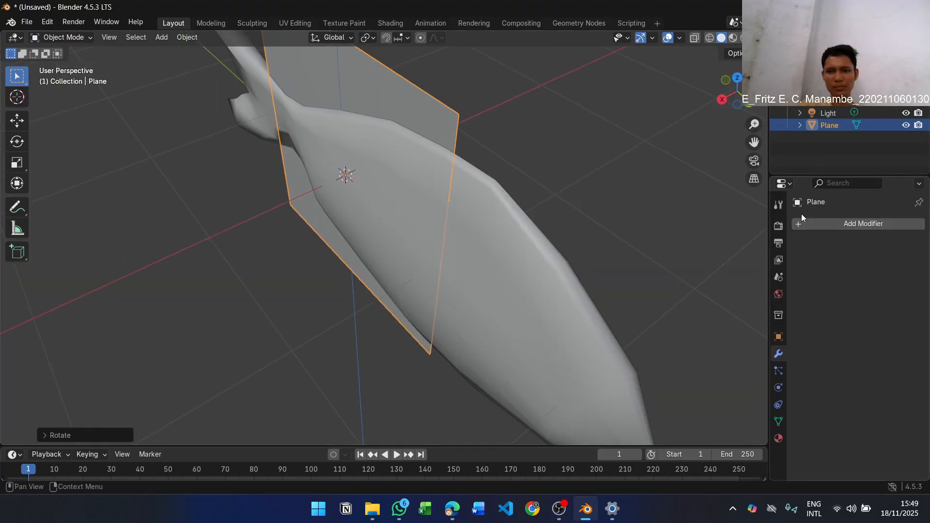
{"action": "left_click", "coordinate": [781, 205]}
{"action": "left_click", "coordinate": [831, 253]}
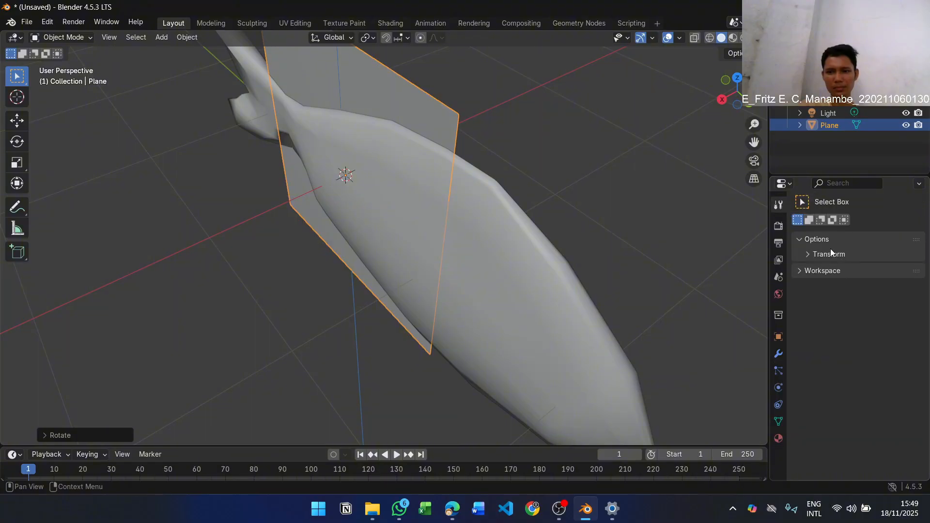
{"action": "left_click", "coordinate": [836, 256]}
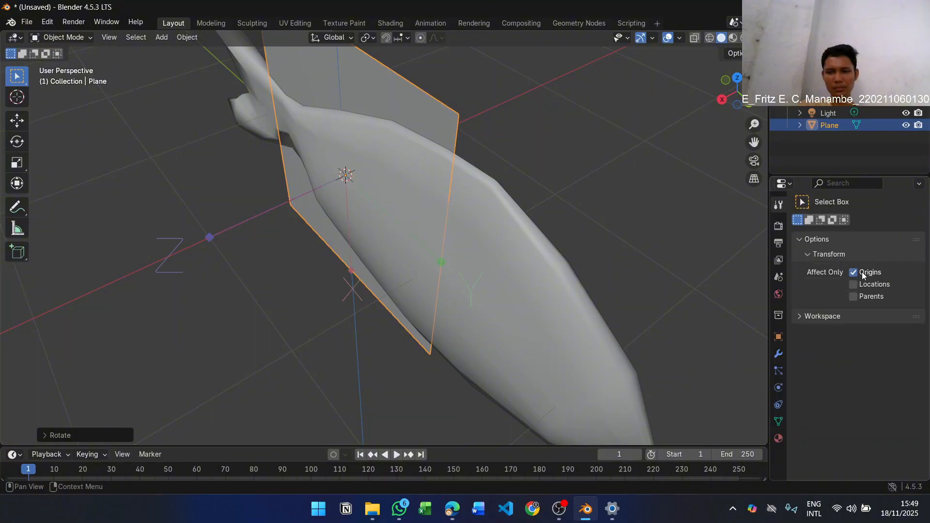
{"action": "left_click", "coordinate": [856, 286]}
{"action": "left_click", "coordinate": [858, 315]}
{"action": "left_click", "coordinate": [857, 315]}
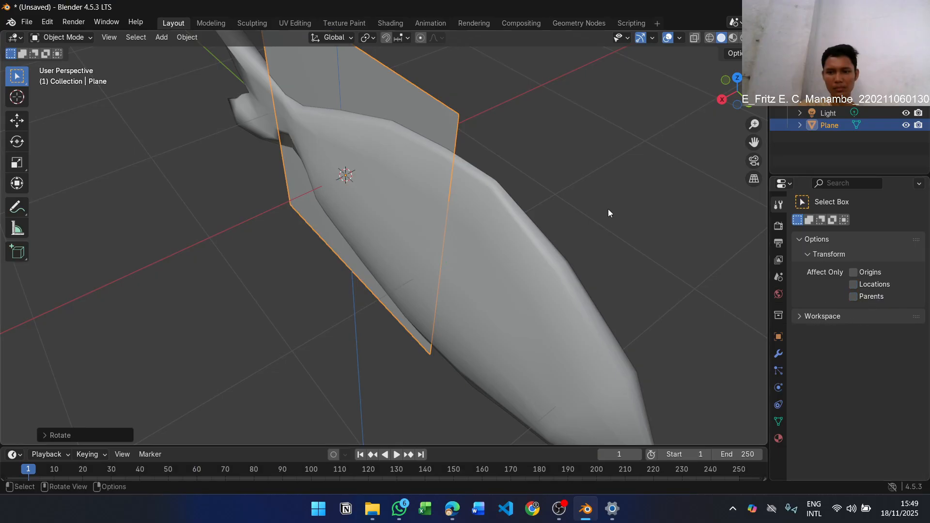
{"action": "scroll", "coordinate": [504, 132], "scroll_direction": "down", "scroll_amount": 4}
{"action": "middle_click_drag", "start_coordinate": [483, 154], "coordinate": [499, 120]}
Switch to the PDF lab module, review step 14's fin figure and step 15's side-fin instructions, and return to Blender
{"action": "key", "text": "alt+Tab"}
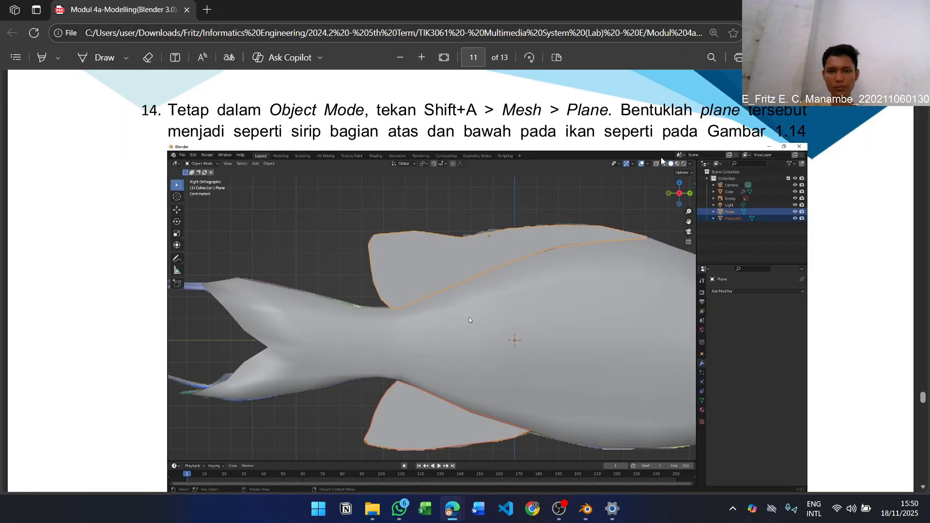
{"action": "scroll", "coordinate": [469, 318], "scroll_direction": "down", "scroll_amount": 6}
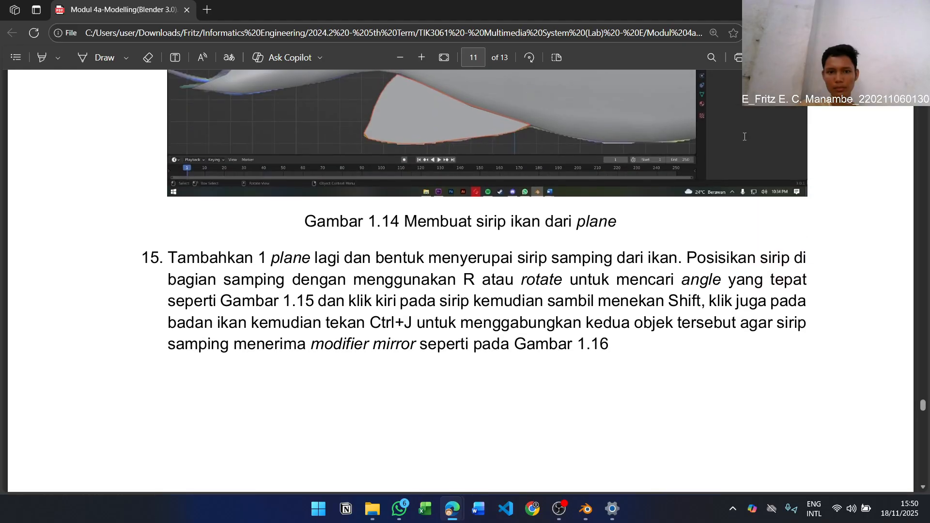
{"action": "scroll", "coordinate": [745, 137], "scroll_direction": "up", "scroll_amount": 6}
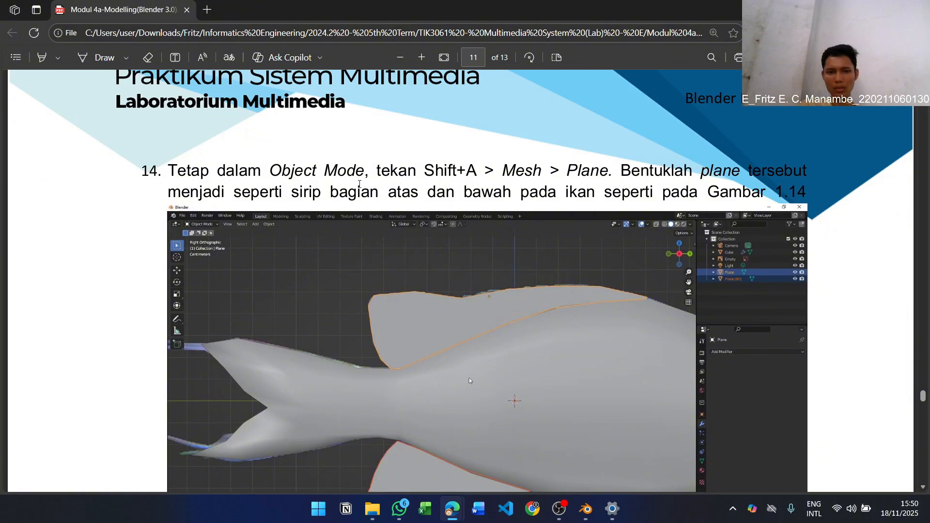
{"action": "key", "text": "alt+Tab"}
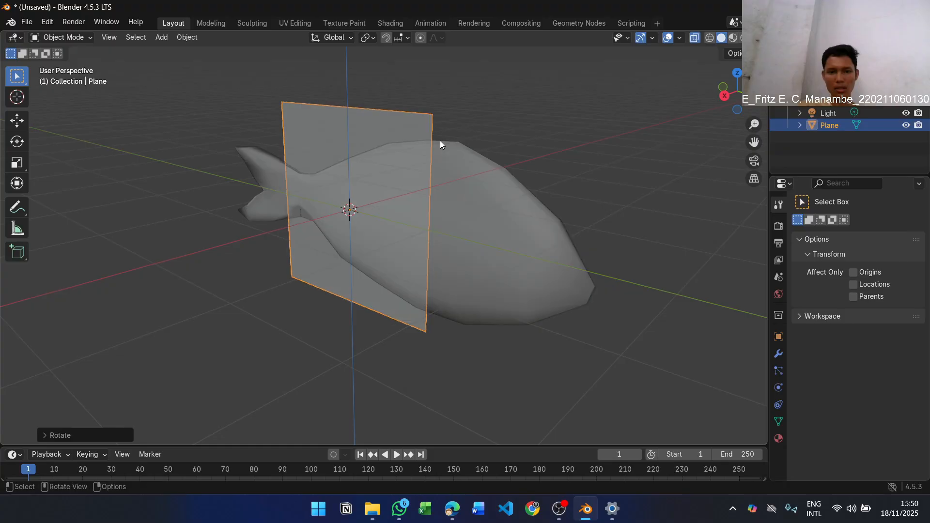
Display the scene in wireframe shading and enter Edit Mode on the fin plane with nothing selected
{"action": "middle_click_drag", "start_coordinate": [440, 140], "coordinate": [486, 136]}
{"action": "key", "text": "z"}
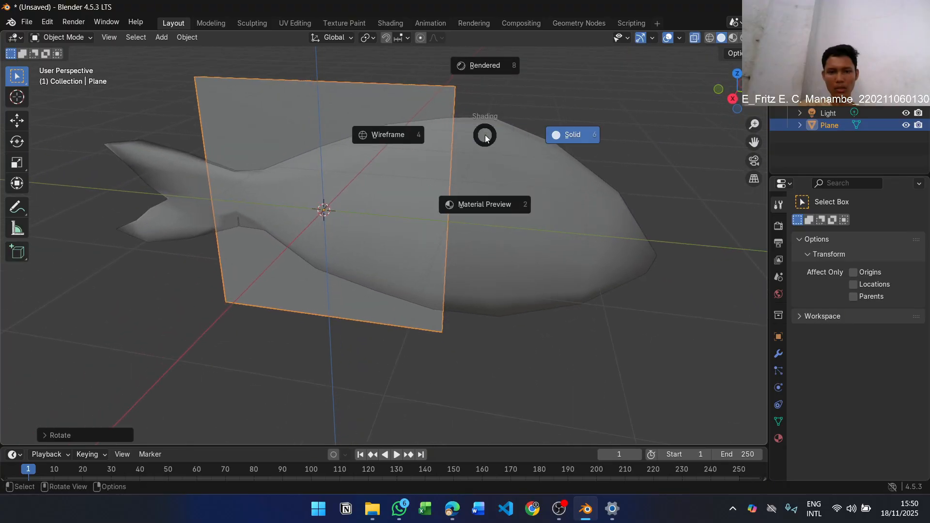
{"action": "left_click", "coordinate": [404, 140]}
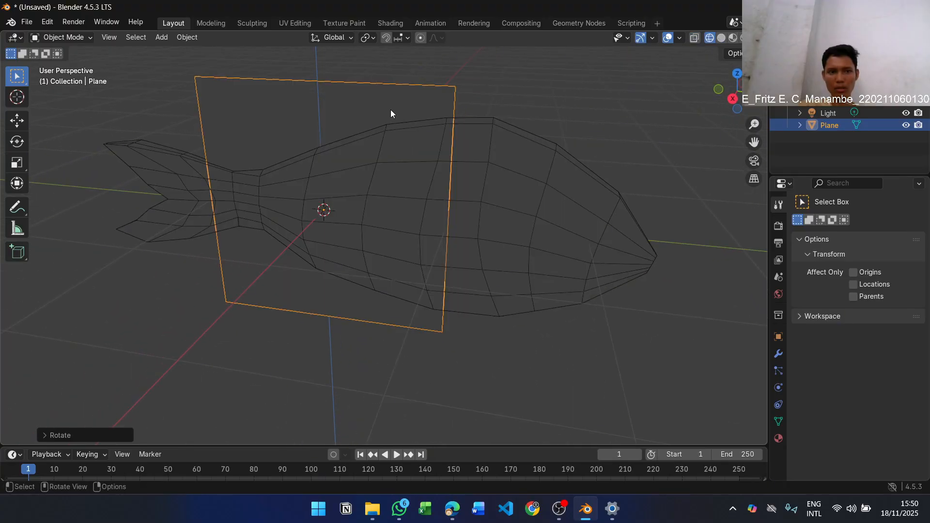
{"action": "key", "text": "Tab"}
{"action": "key", "text": "alt+a"}
In the right orthographic view, move the fin plane's upper head-side corner vertex forward and down onto the fish's back outline
{"action": "middle_click_drag", "start_coordinate": [216, 81], "coordinate": [270, 88]}
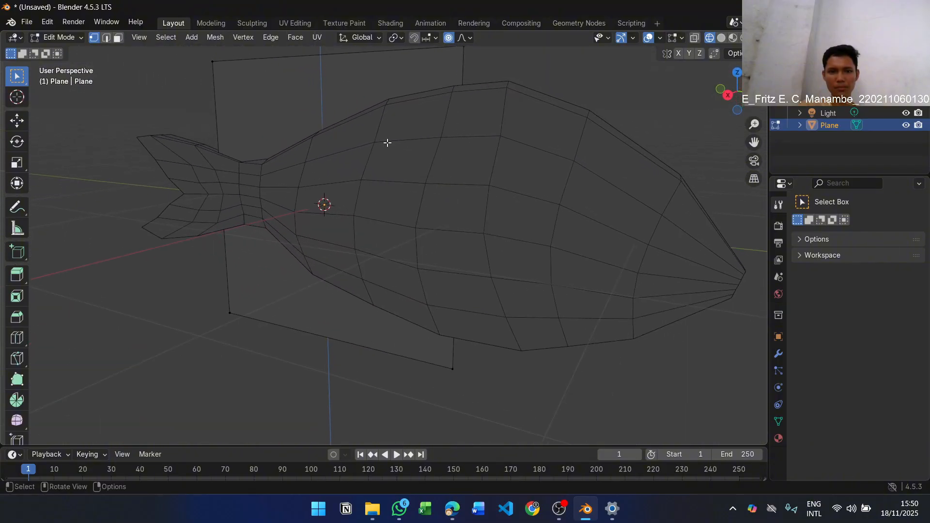
{"action": "middle_click_drag", "start_coordinate": [417, 173], "coordinate": [430, 180]}
{"action": "mouse_move", "coordinate": [430, 148]}
{"action": "middle_mouse_down"}
{"action": "mouse_move", "coordinate": [459, 167]}
{"action": "mouse_move", "coordinate": [440, 134]}
{"action": "middle_mouse_up"}
{"action": "key", "text": "KP_3"}
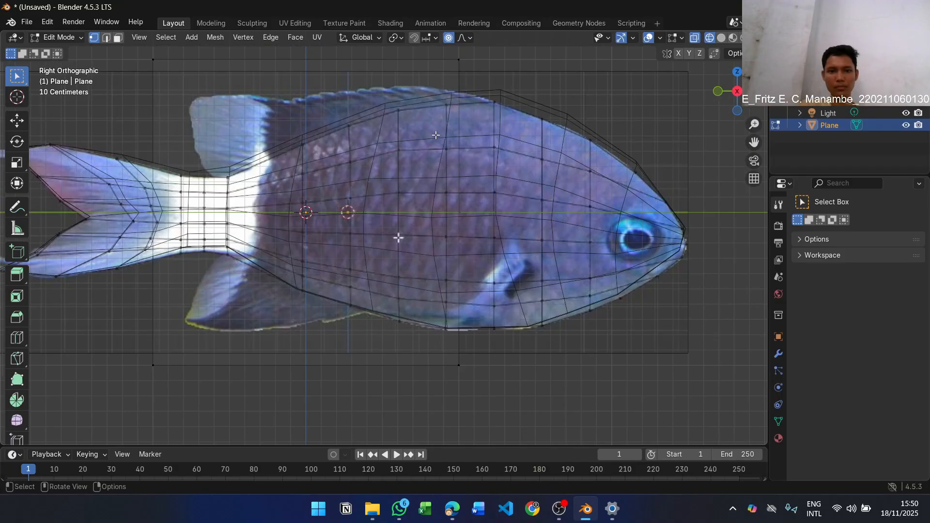
{"action": "scroll", "coordinate": [328, 120], "scroll_direction": "up", "scroll_amount": 1}
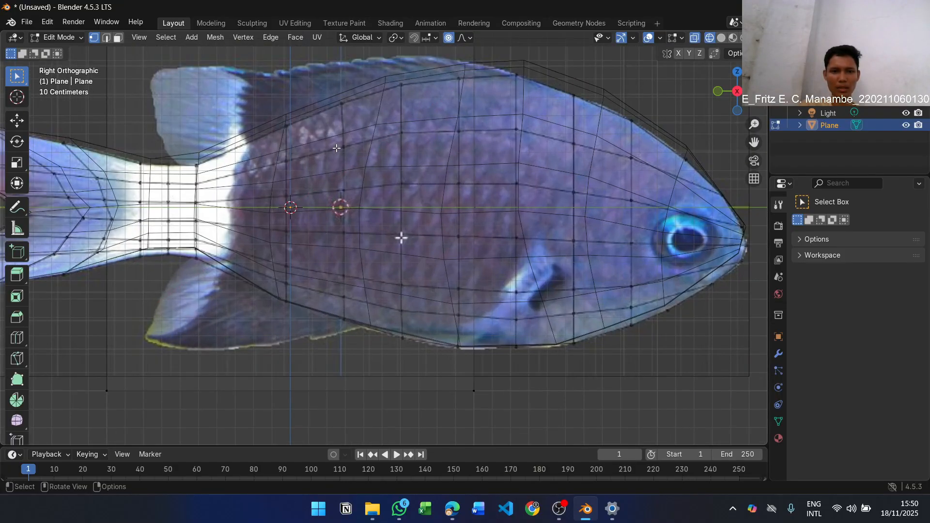
{"action": "key", "text": "KP_5"}
{"action": "key", "text": "KP_5"}
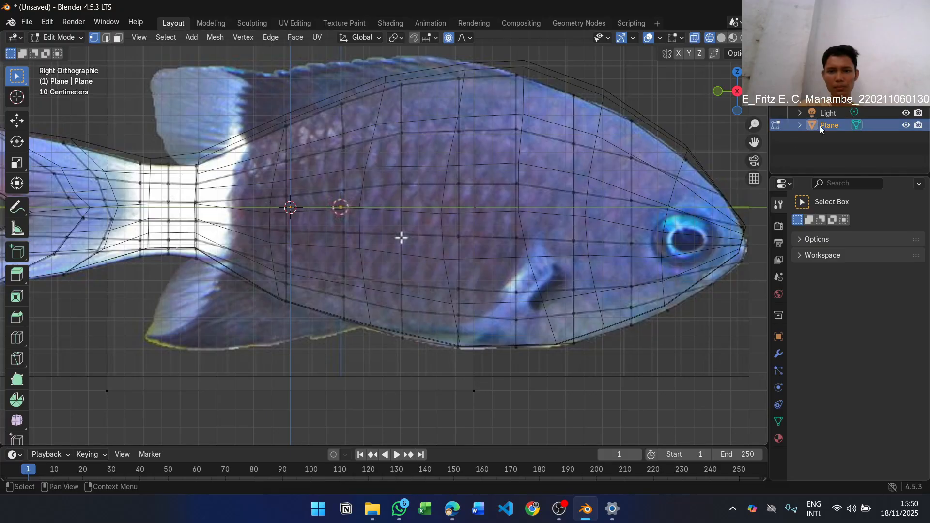
{"action": "middle_click_drag", "start_coordinate": [401, 237], "coordinate": [434, 274], "text": "shift"}
{"action": "left_click_drag", "start_coordinate": [754, 142], "coordinate": [754, 143]}
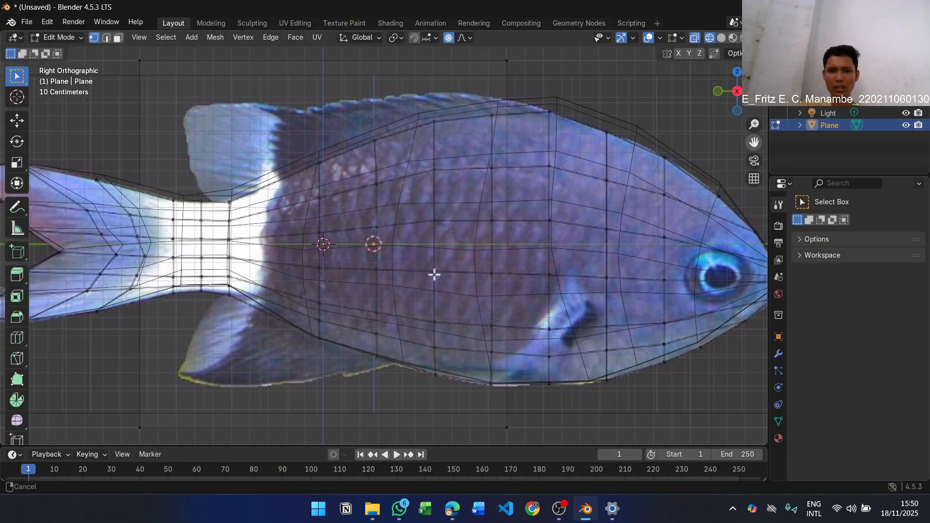
{"action": "left_click_drag", "start_coordinate": [499, 54], "coordinate": [512, 66]}
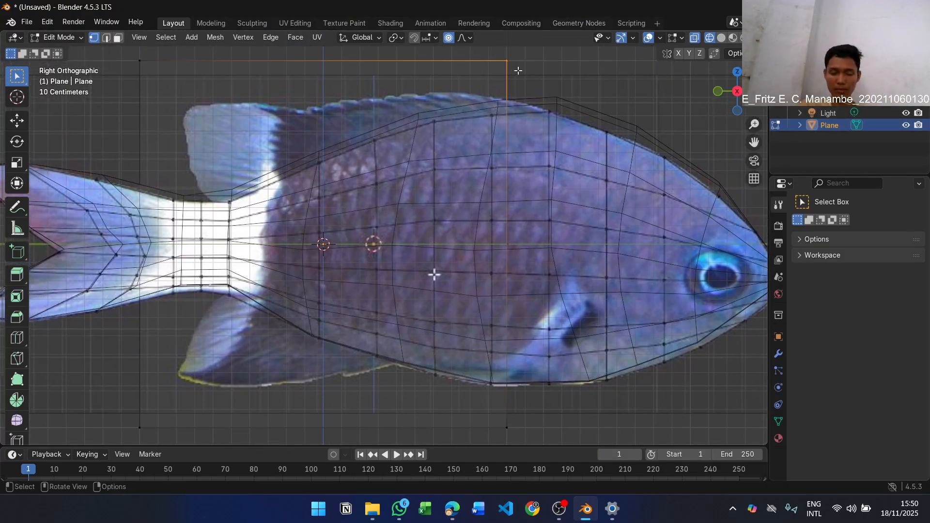
{"action": "key", "text": "g"}
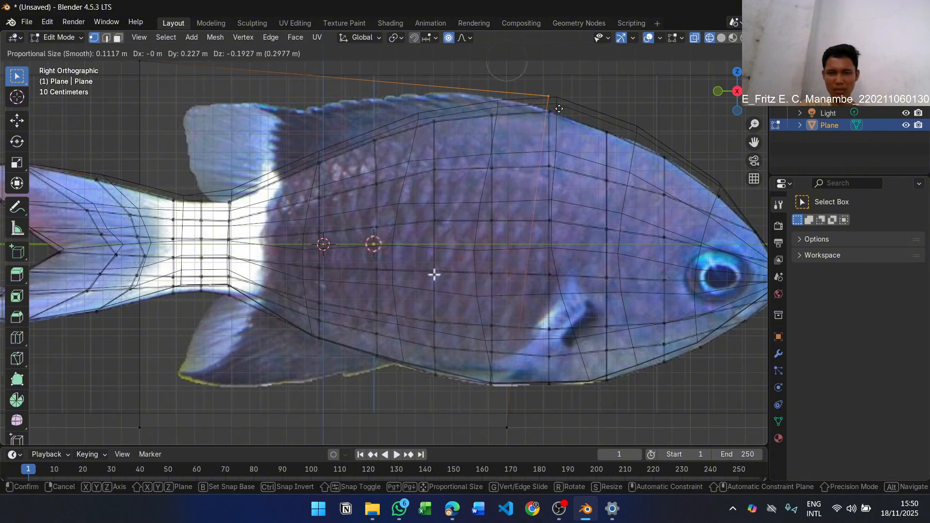
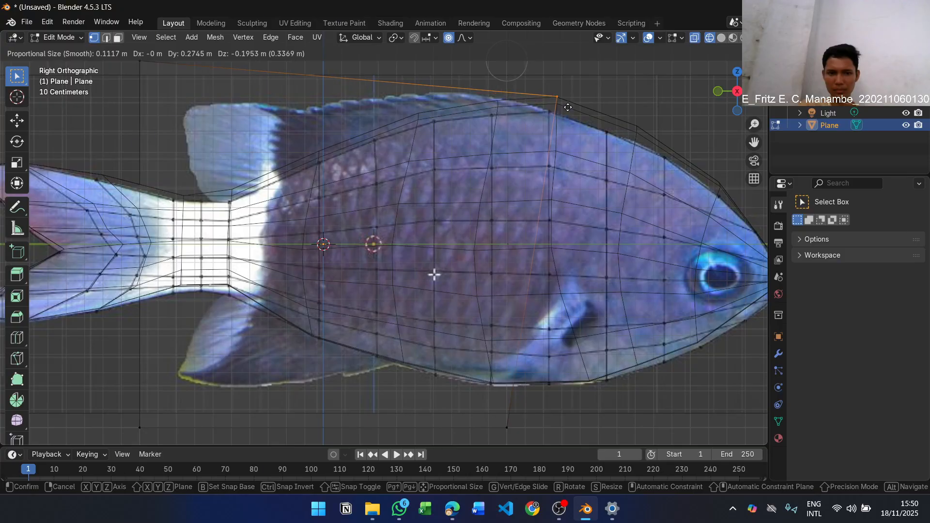
Confirm the upper head-side corner on the back outline and move the lower head-side corner vertex forward and up onto the belly outline
{"action": "left_click", "coordinate": [567, 108]}
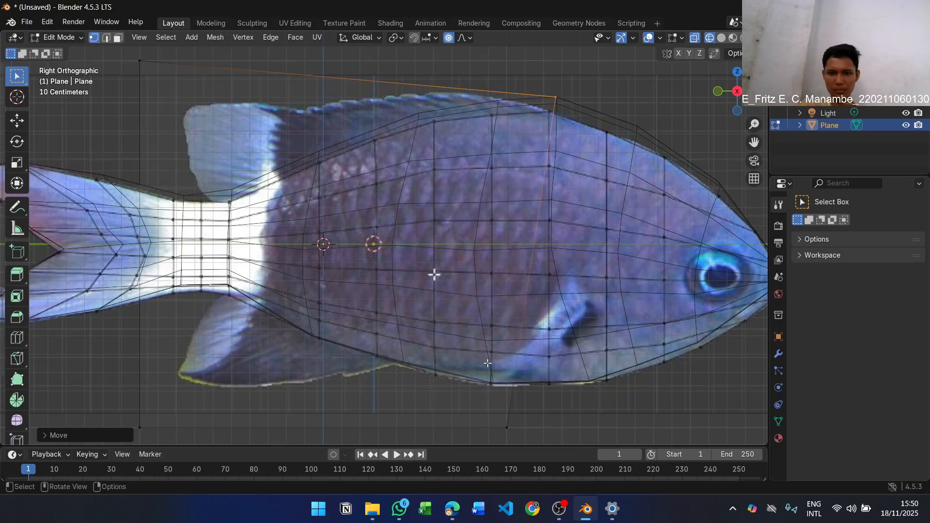
{"action": "left_click", "coordinate": [505, 426]}
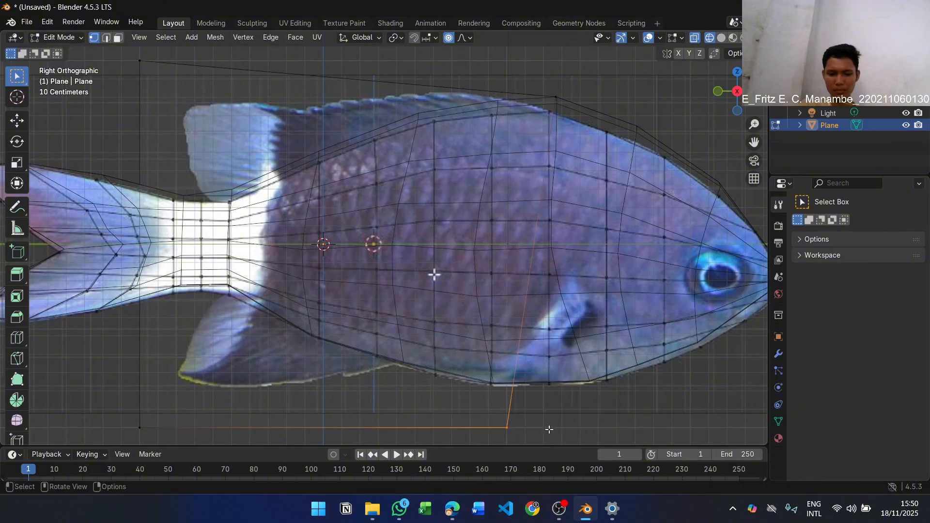
{"action": "key", "text": "g"}
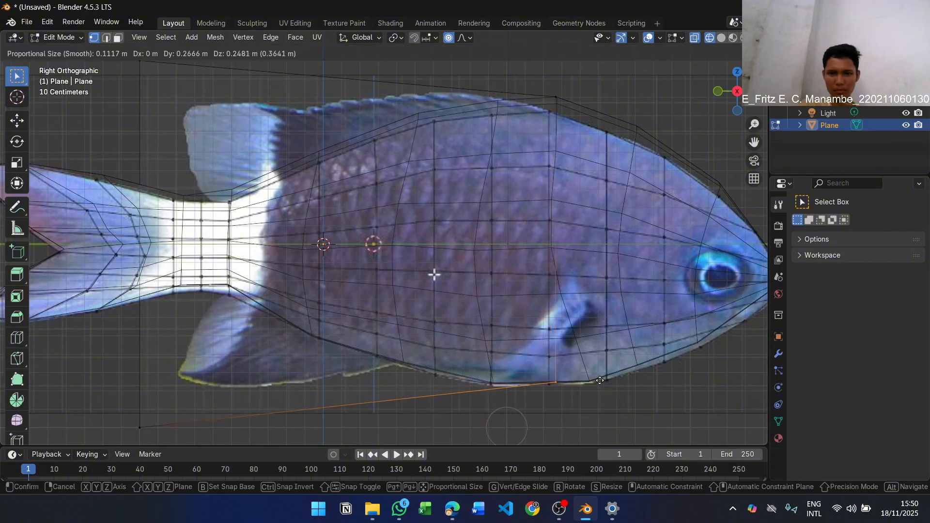
{"action": "left_click", "coordinate": [589, 383]}
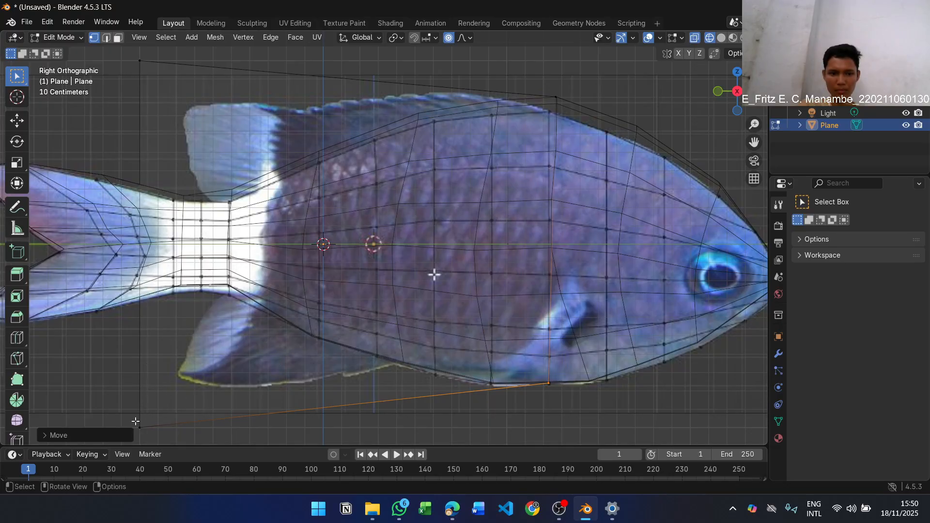
Move the plane's two tail-side corner vertices onto the rear tips of the lower and upper fins
{"action": "left_click", "coordinate": [152, 434]}
{"action": "key", "text": "g"}
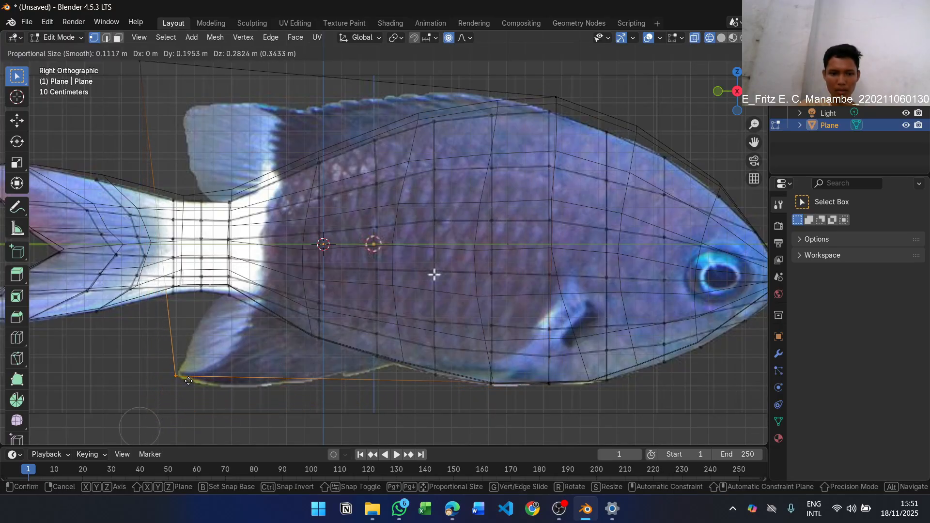
{"action": "left_click", "coordinate": [191, 380]}
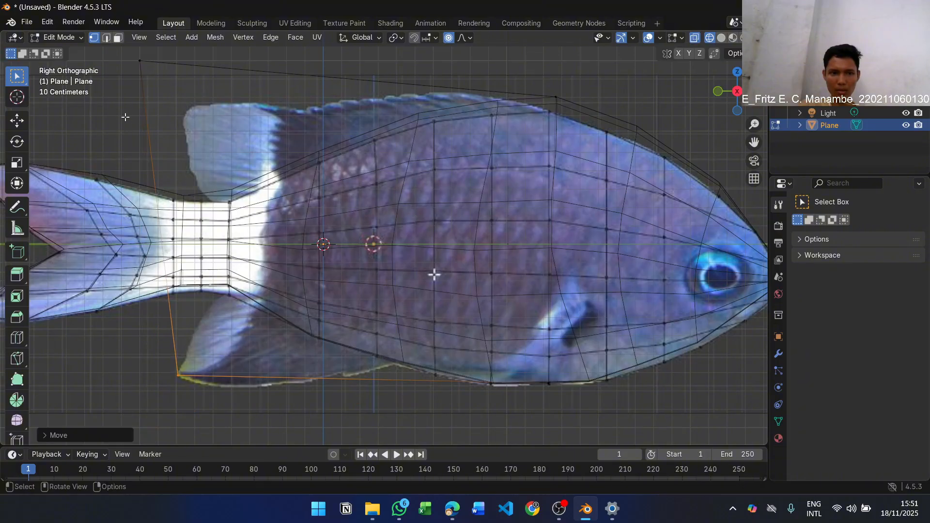
{"action": "left_click", "coordinate": [132, 59]}
{"action": "key", "text": "g"}
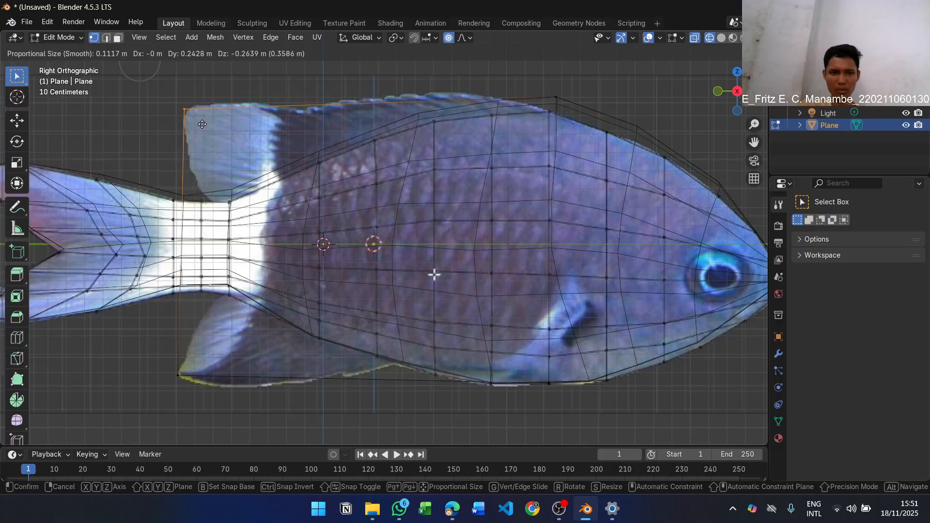
{"action": "left_click", "coordinate": [202, 124]}
{"action": "left_click", "coordinate": [216, 132]}
Add six evenly spaced vertical loop cuts across the fin plane and return to vertex selection with nothing selected
{"action": "key", "text": "ctrl+r"}
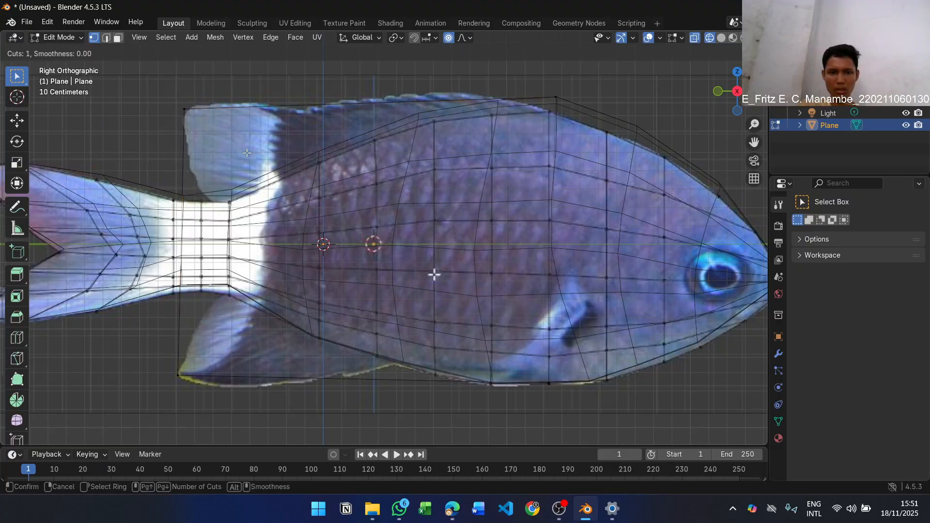
{"action": "scroll", "coordinate": [247, 153], "scroll_direction": "up", "scroll_amount": 4}
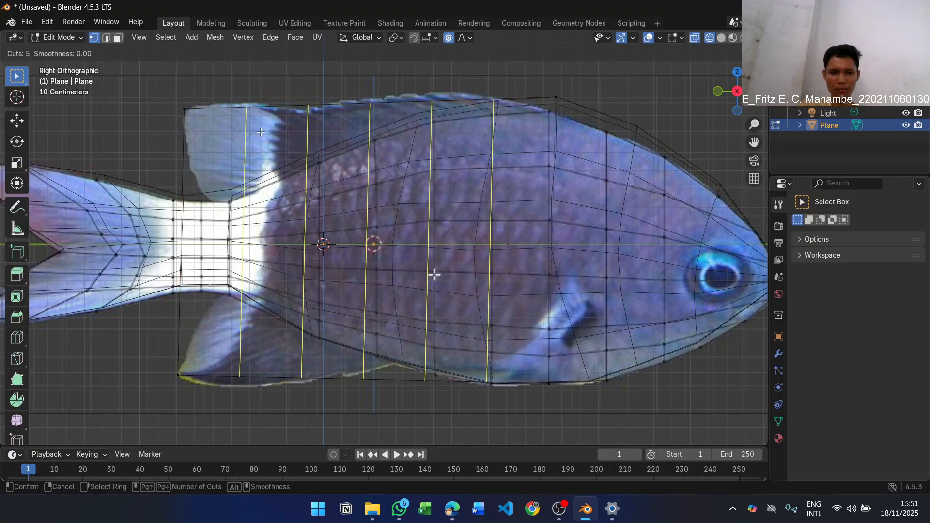
{"action": "scroll", "coordinate": [261, 131], "scroll_direction": "up", "scroll_amount": 1}
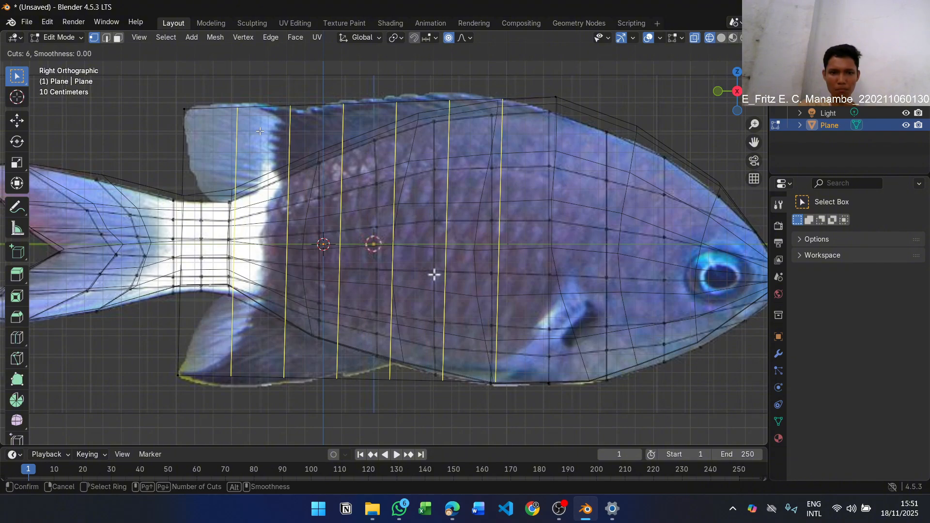
{"action": "left_click", "coordinate": [260, 131]}
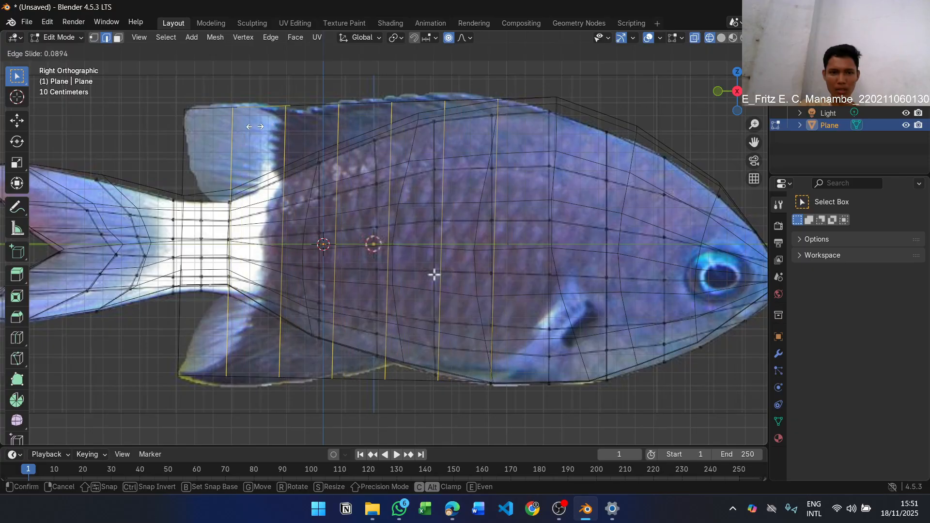
{"action": "left_click", "coordinate": [255, 127]}
{"action": "key", "text": "1"}
{"action": "key", "text": "alt+a"}
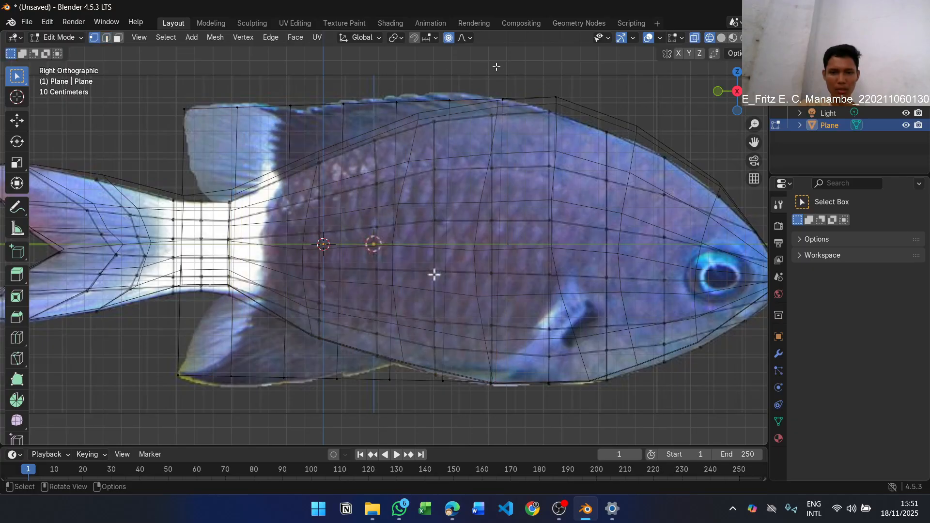
Move the two upper-edge loop vertices nearest the head back and up onto the crest of the upper fin
{"action": "left_click", "coordinate": [496, 103]}
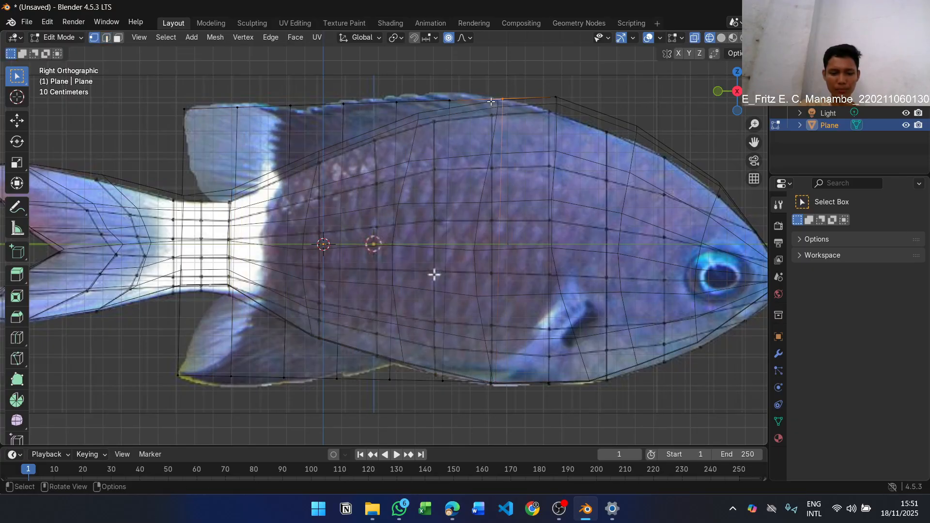
{"action": "key", "text": "g"}
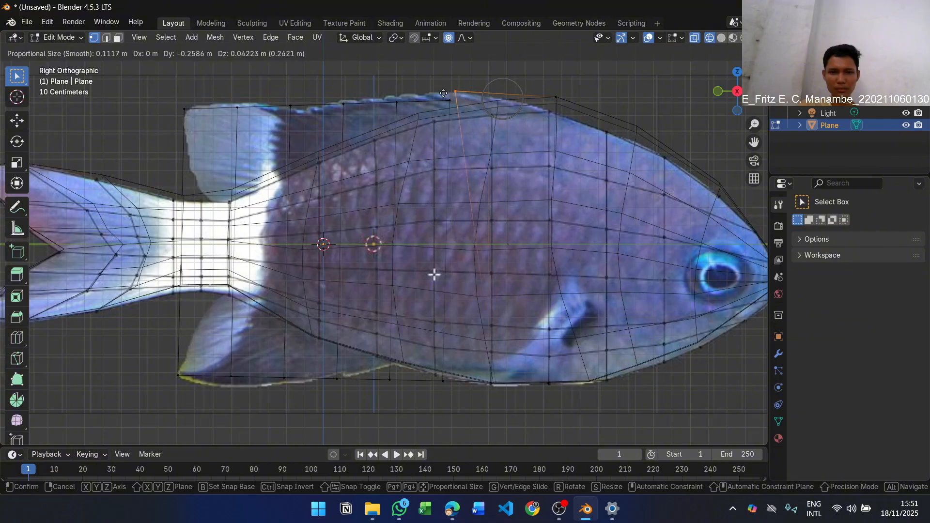
{"action": "left_click", "coordinate": [455, 95]}
{"action": "key", "text": "alt+a"}
{"action": "key", "text": "b"}
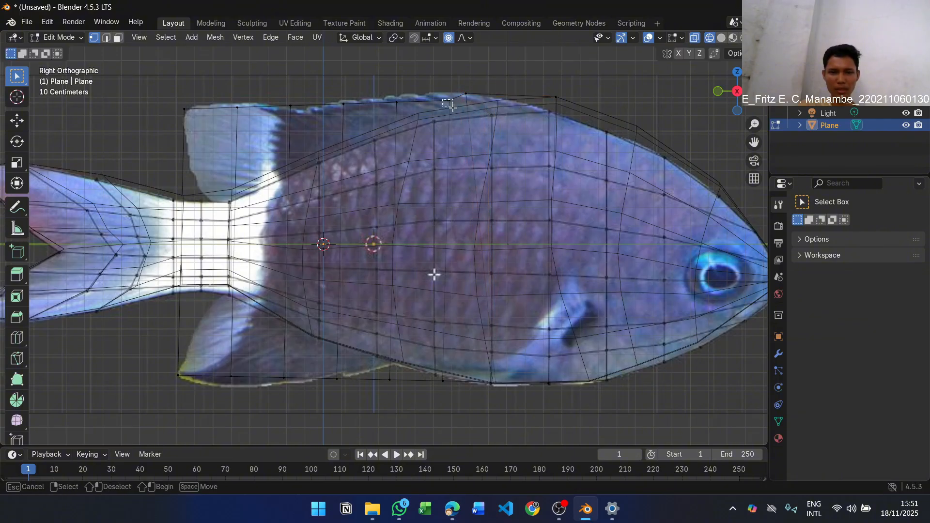
{"action": "key", "text": "g"}
{"action": "left_click_drag", "start_coordinate": [445, 99], "coordinate": [388, 98]}
{"action": "left_click", "coordinate": [412, 108]}
Move the two middle upper-edge vertices tailward onto the upper fin's outline, up to the start of its light rear lobe
{"action": "key", "text": "b"}
{"action": "key", "text": "g"}
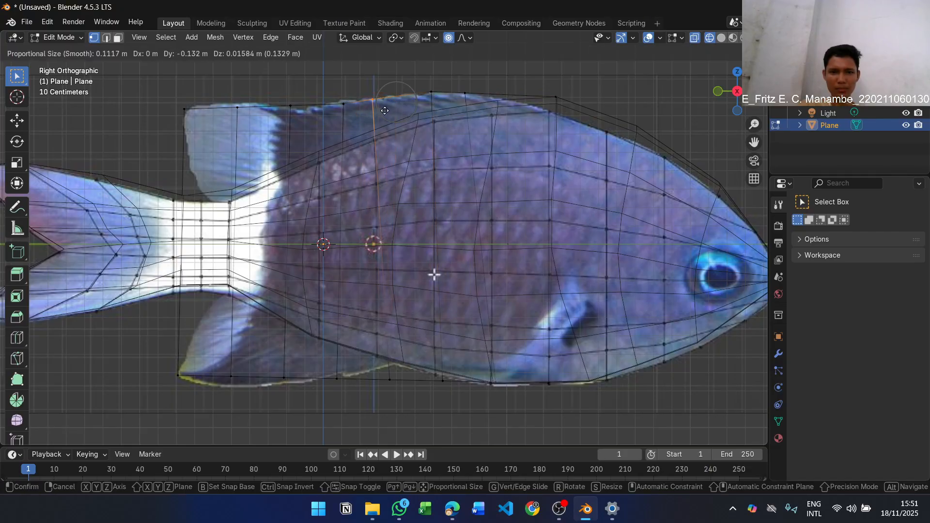
{"action": "left_click", "coordinate": [386, 109]}
{"action": "left_click_drag", "start_coordinate": [338, 101], "coordinate": [353, 116]}
{"action": "key", "text": "g"}
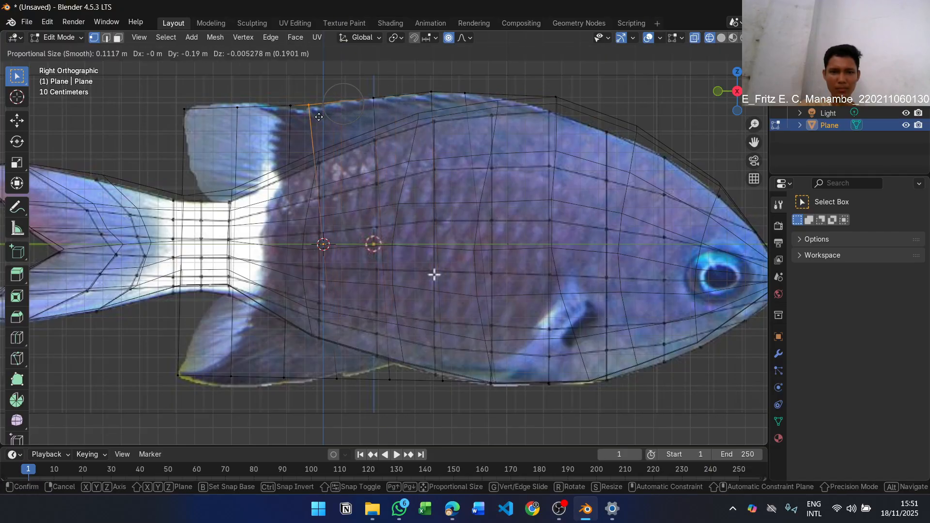
{"action": "left_click", "coordinate": [316, 121]}
Move the two upper-edge loop vertices nearest the tail back along the top of the upper fin's light rear lobe
{"action": "left_click_drag", "start_coordinate": [281, 103], "coordinate": [295, 113]}
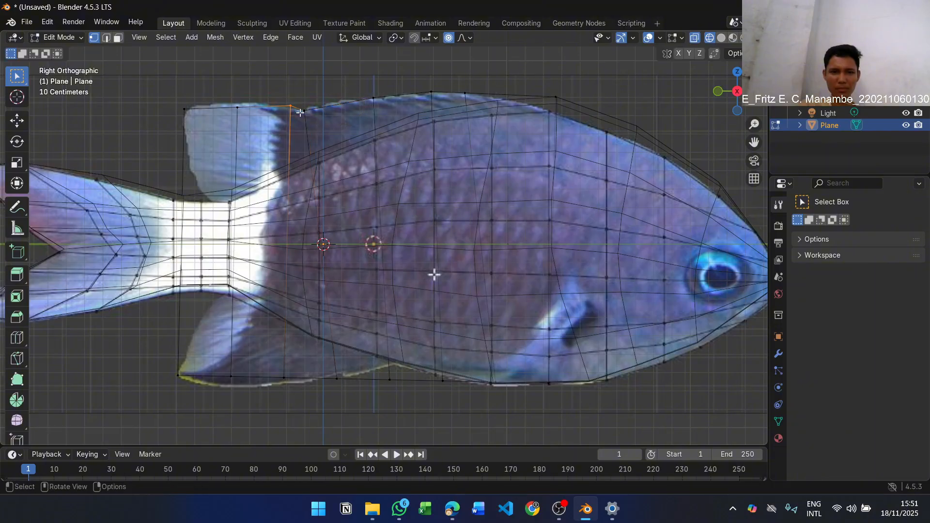
{"action": "key", "text": "g"}
{"action": "left_click", "coordinate": [269, 109]}
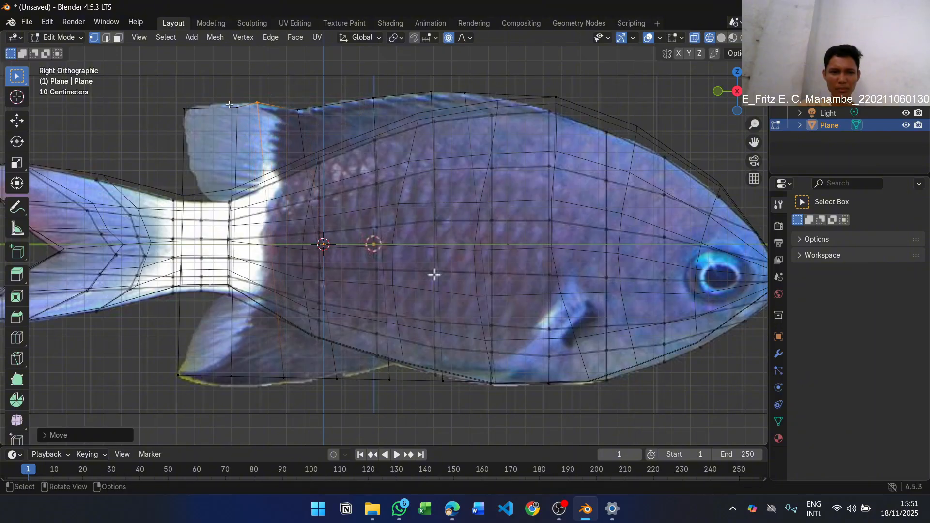
{"action": "left_click_drag", "start_coordinate": [230, 104], "coordinate": [242, 116]}
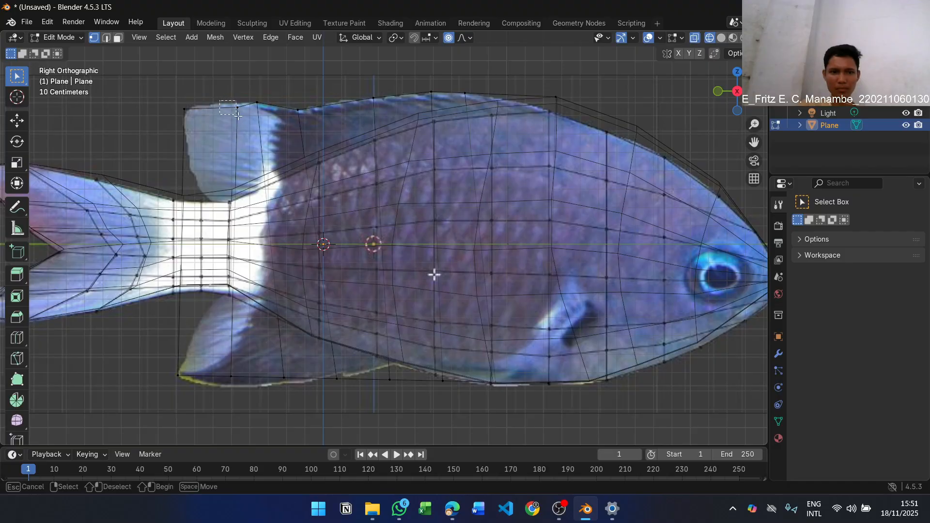
{"action": "key", "text": "g"}
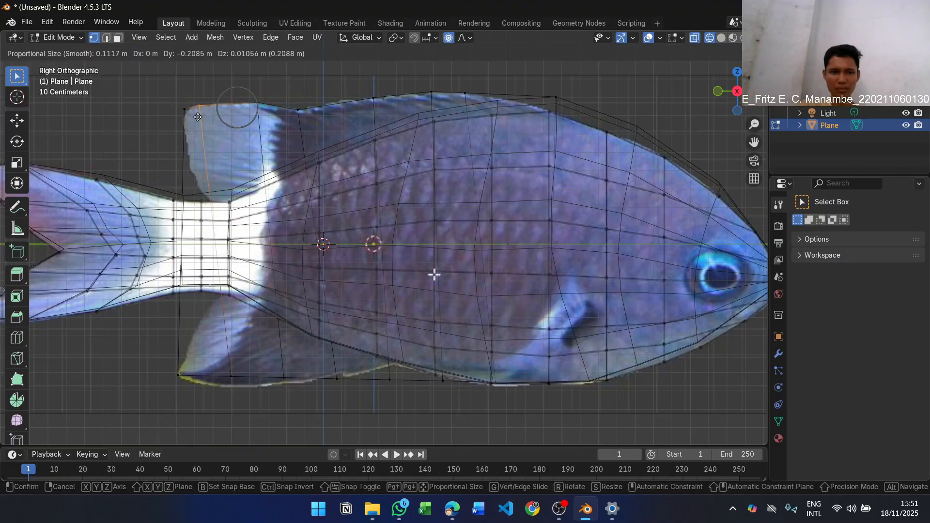
{"action": "left_click", "coordinate": [197, 121]}
Round the upper fin's rear tip by lowering its corner vertex and shifting the neighbouring vertex slightly toward the tail
{"action": "left_click_drag", "start_coordinate": [171, 100], "coordinate": [206, 117]}
{"action": "key", "text": "g"}
{"action": "left_click", "coordinate": [190, 128]}
{"action": "scroll", "coordinate": [206, 117], "scroll_direction": "up", "scroll_amount": 1}
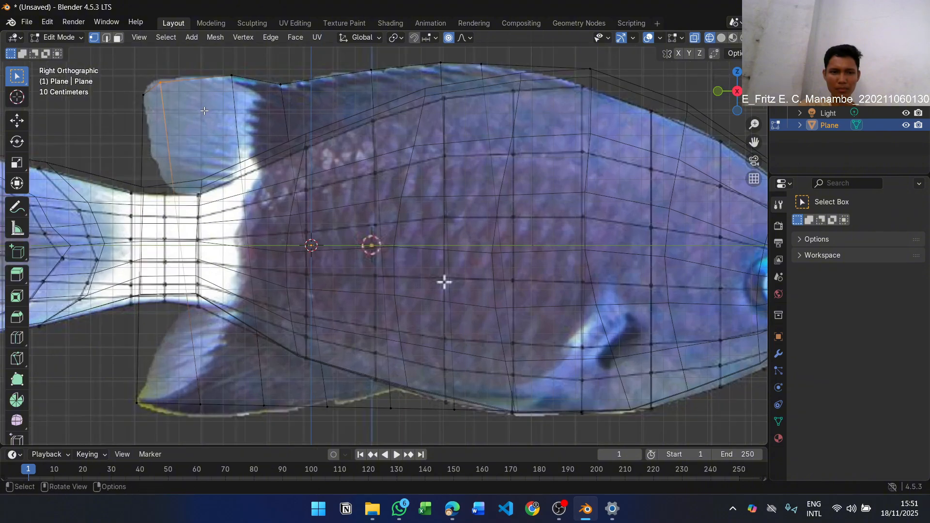
{"action": "scroll", "coordinate": [199, 103], "scroll_direction": "down", "scroll_amount": 1}
{"action": "key", "text": "g"}
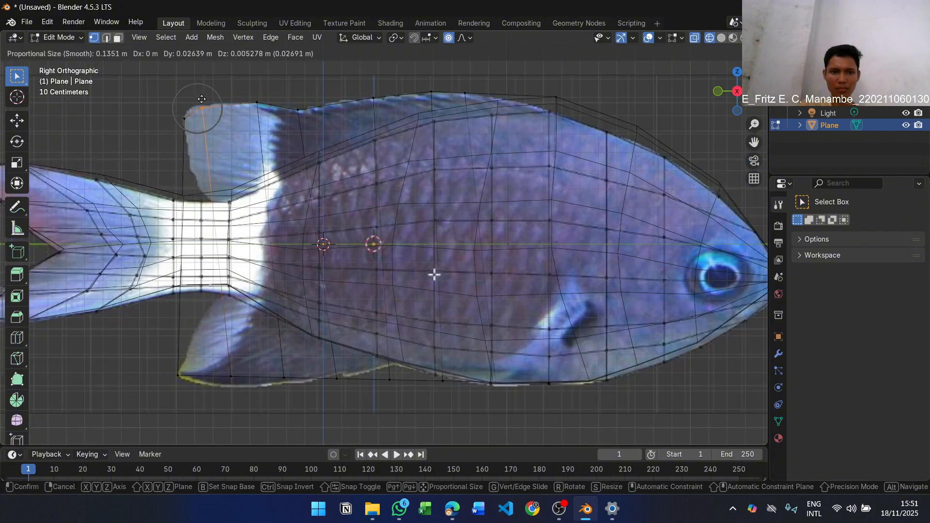
{"action": "scroll", "coordinate": [197, 96], "scroll_direction": "up", "scroll_amount": 5}
{"action": "left_click", "coordinate": [192, 97]}
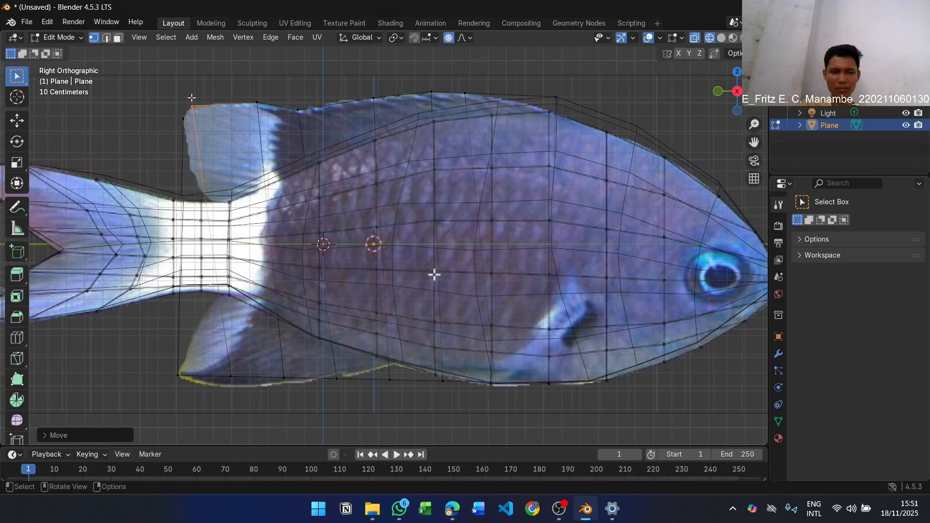
{"action": "left_click", "coordinate": [272, 88]}
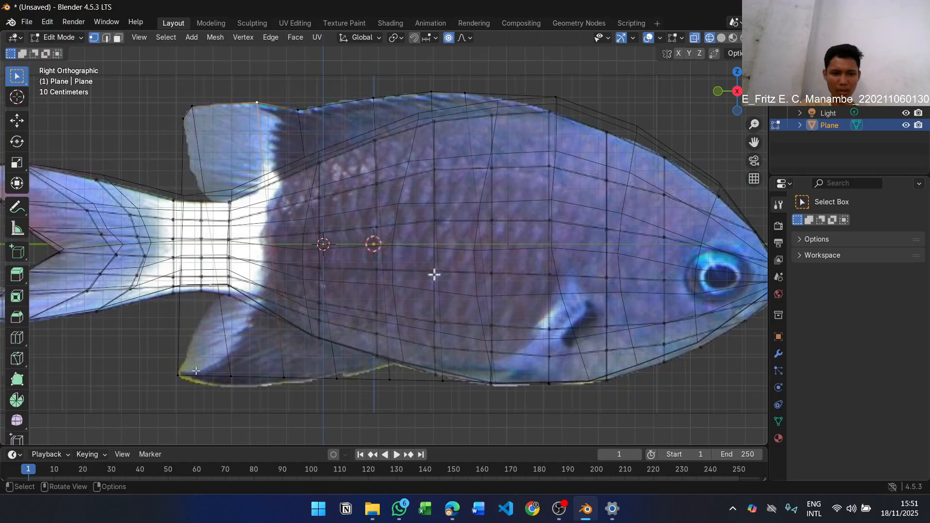
Move the two lower-edge loop vertices nearest the tail back and down onto the bottom outline of the lower fin
{"action": "left_click", "coordinate": [231, 377]}
{"action": "key", "text": "g"}
{"action": "left_click", "coordinate": [245, 399]}
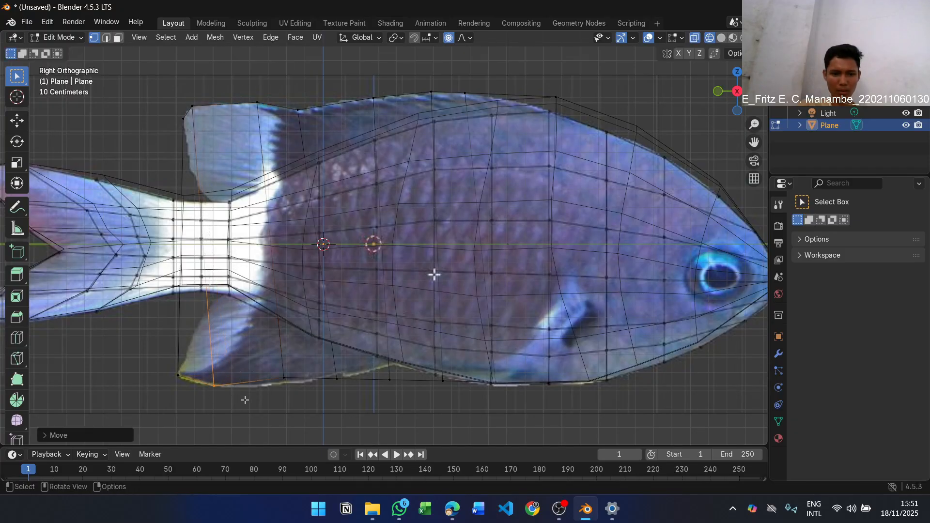
{"action": "left_click", "coordinate": [281, 377]}
{"action": "key", "text": "g"}
{"action": "left_click", "coordinate": [281, 396]}
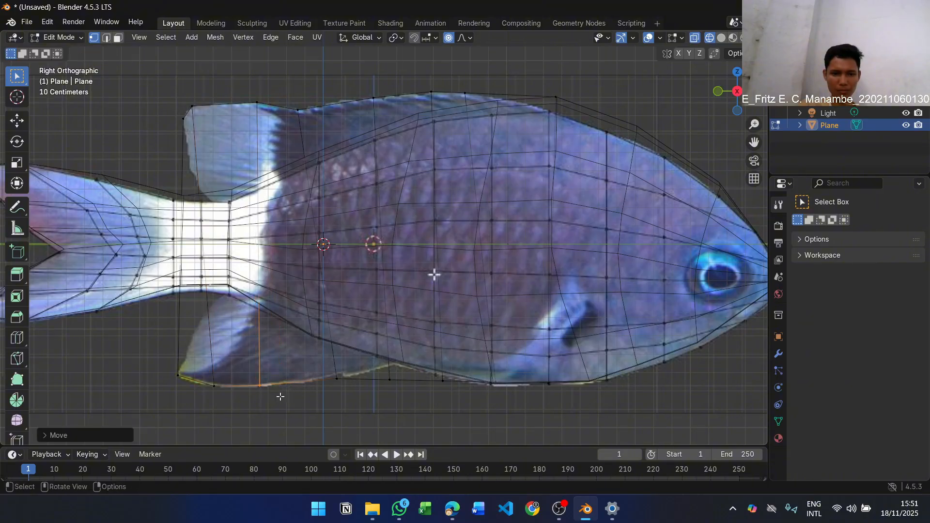
Move the two middle lower-edge vertices tailward onto the front part of the lower fin's bottom outline
{"action": "left_click", "coordinate": [336, 378]}
{"action": "key", "text": "g"}
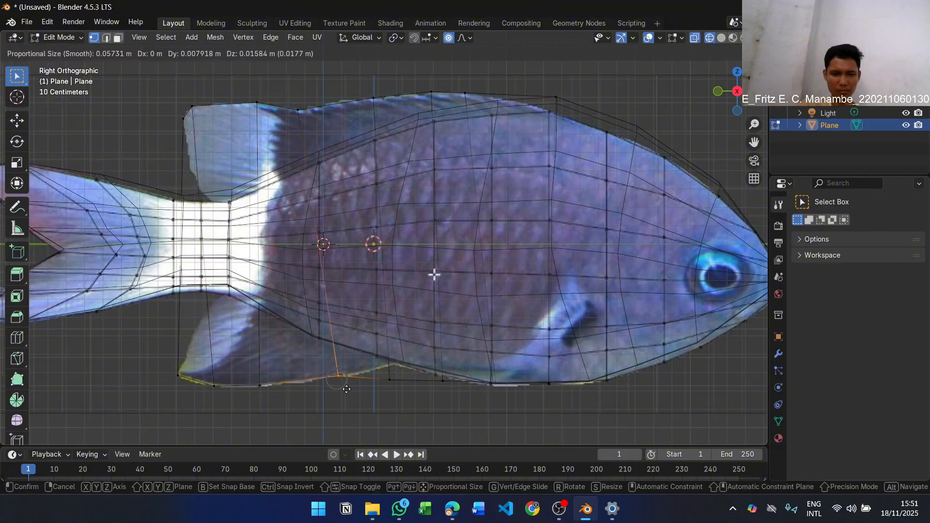
{"action": "left_click", "coordinate": [317, 395]}
{"action": "left_click", "coordinate": [379, 380]}
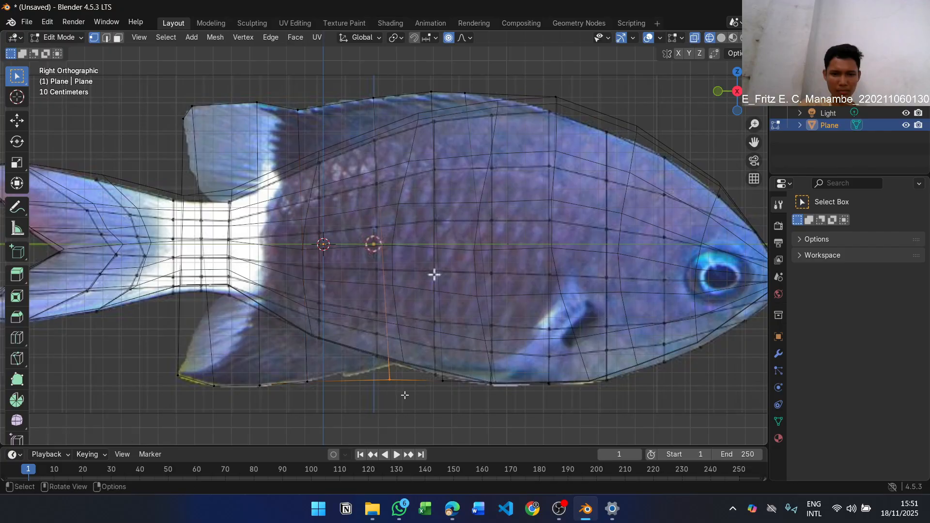
{"action": "key", "text": "g"}
{"action": "left_click", "coordinate": [360, 391]}
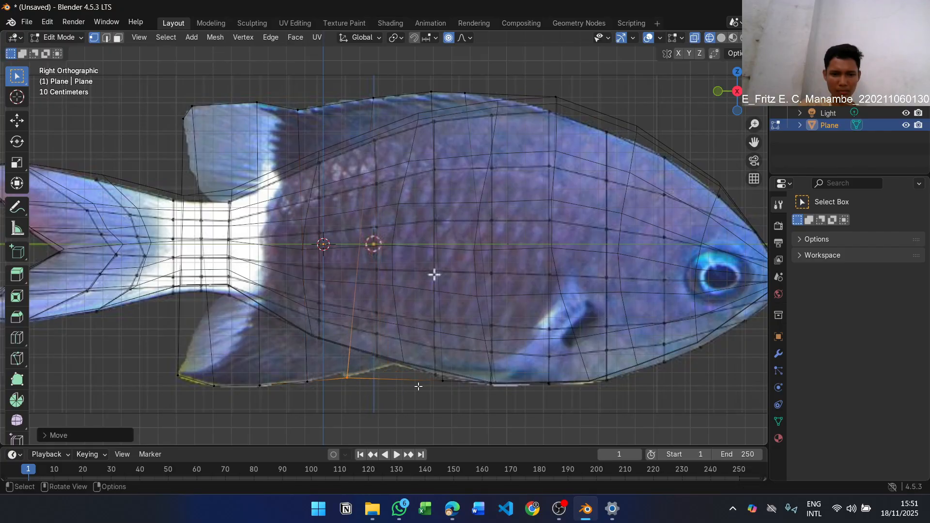
Move the two lower-edge loop vertices nearest the head onto the lower fin's front base and the belly outline, then clear the selection
{"action": "left_click", "coordinate": [443, 381]}
{"action": "key", "text": "g"}
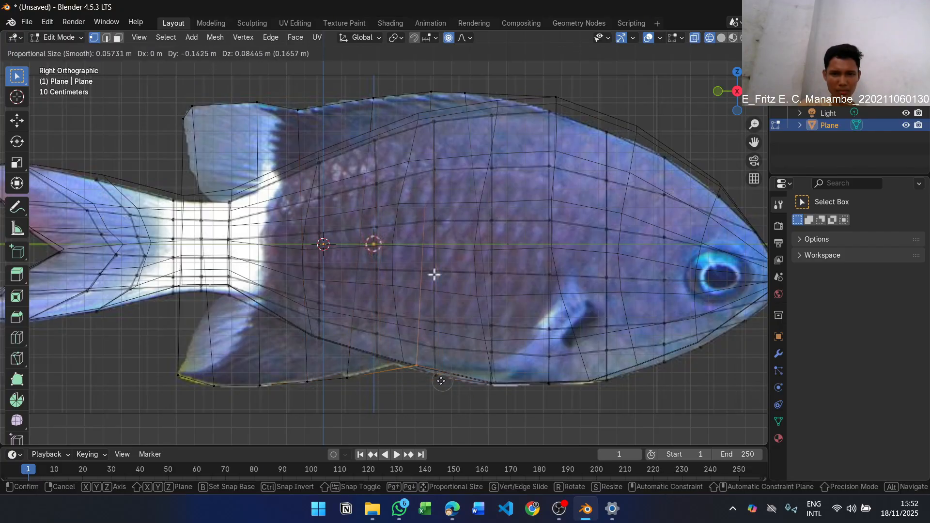
{"action": "left_click", "coordinate": [424, 379]}
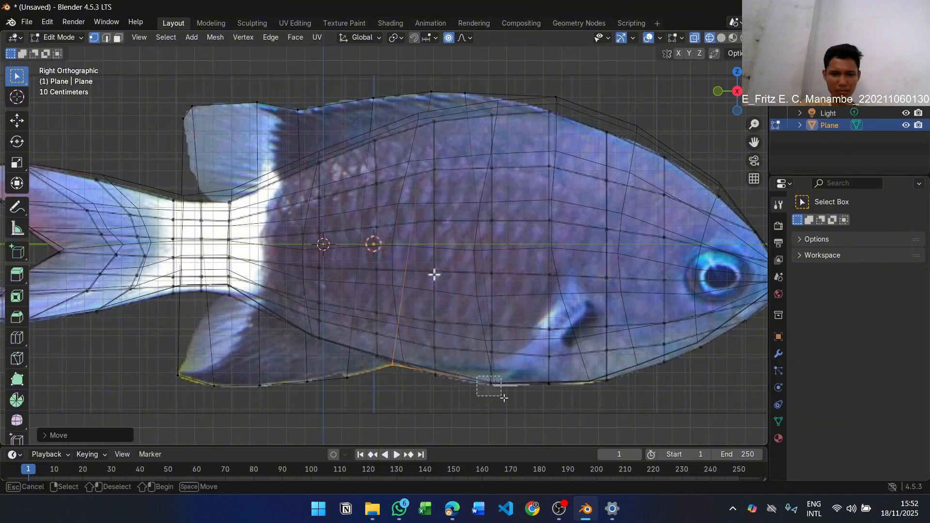
{"action": "left_click", "coordinate": [493, 386]}
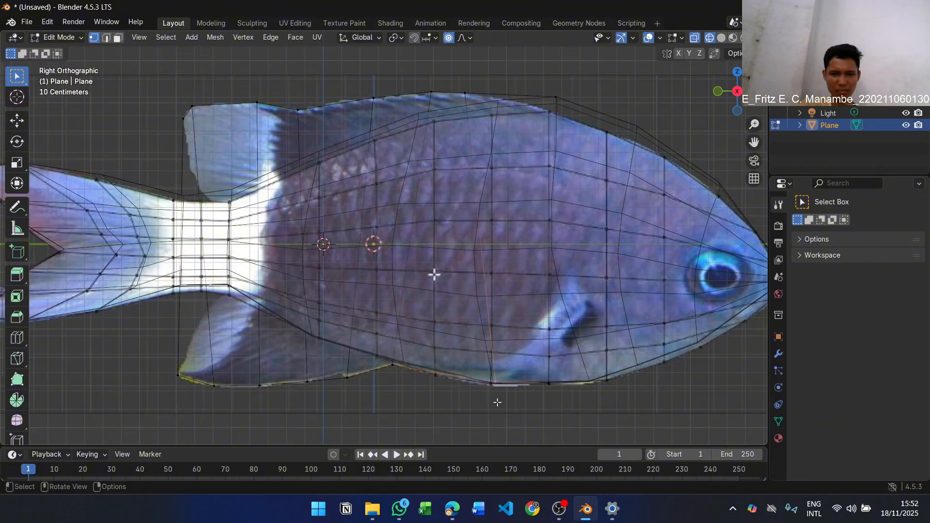
{"action": "key", "text": "g"}
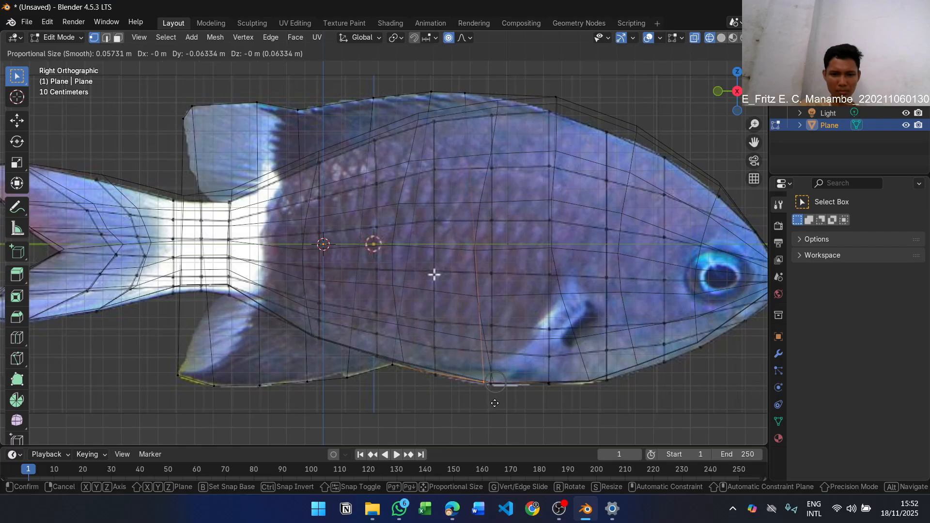
{"action": "left_click", "coordinate": [497, 405]}
{"action": "left_click", "coordinate": [462, 416]}
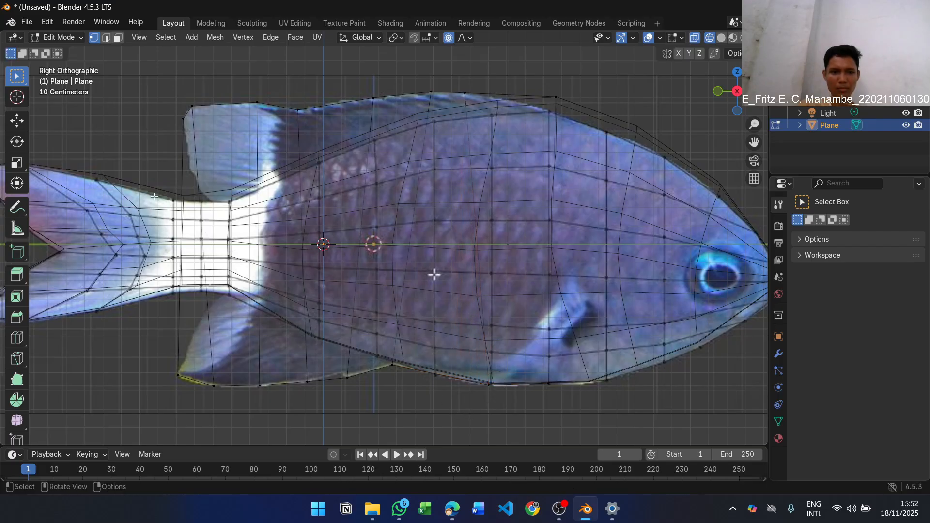
Add a six-cut lengthwise loop cut across the fin plane between its upper and lower edges
{"action": "key", "text": "ctrl+r"}
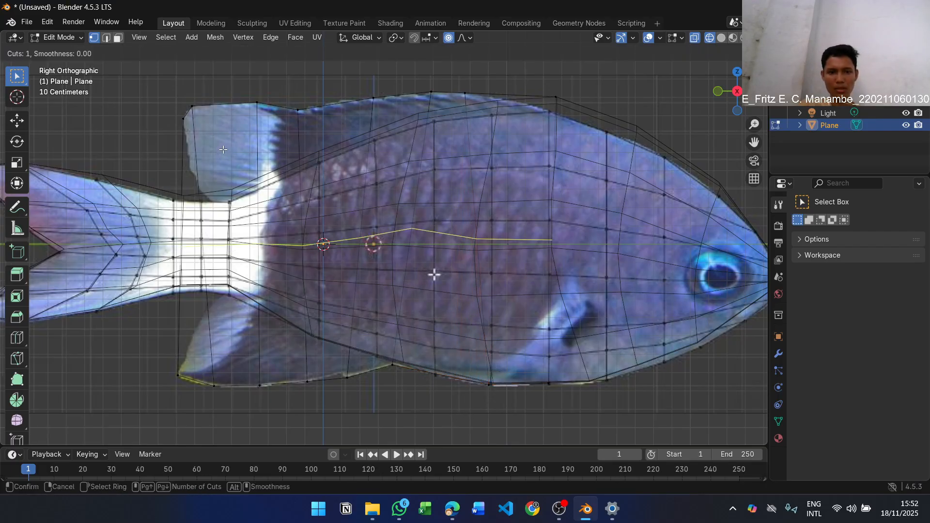
{"action": "scroll", "coordinate": [226, 185], "scroll_direction": "up", "scroll_amount": 5}
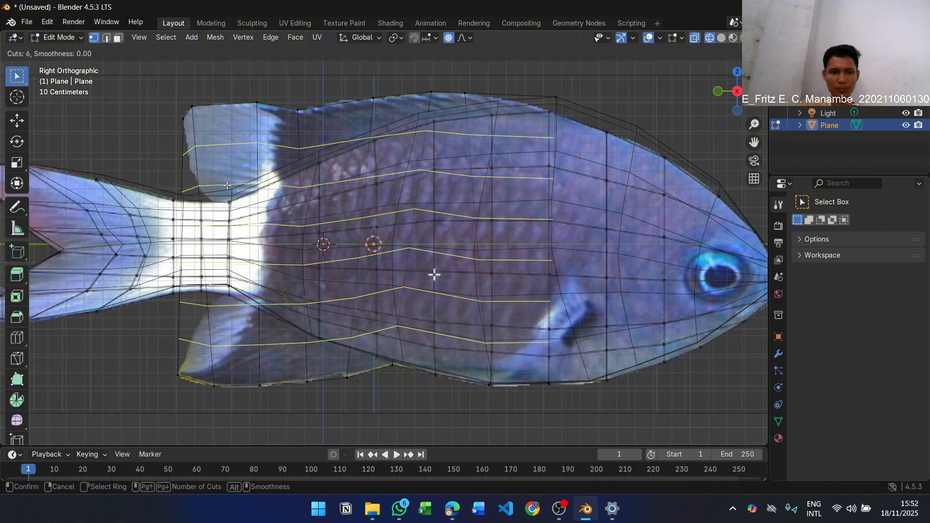
{"action": "scroll", "coordinate": [226, 187], "scroll_direction": "down", "scroll_amount": 1}
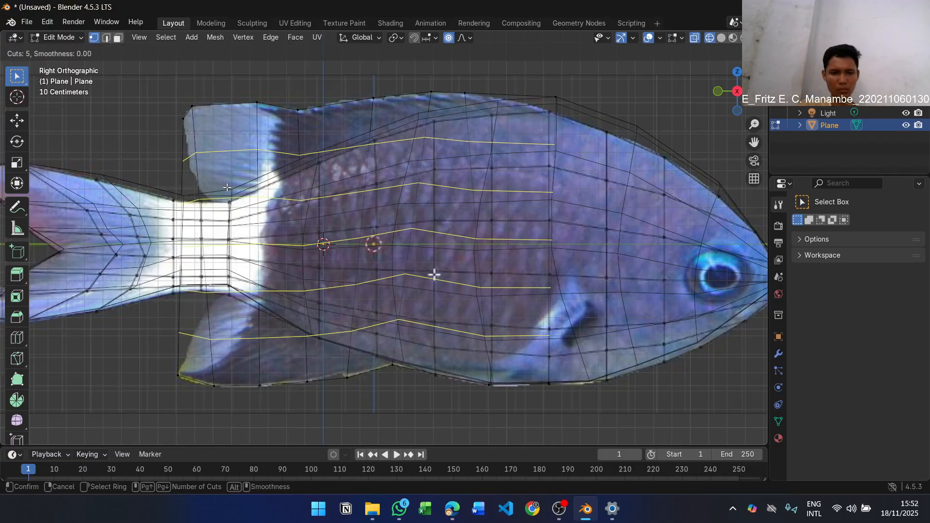
{"action": "scroll", "coordinate": [227, 187], "scroll_direction": "up", "scroll_amount": 1}
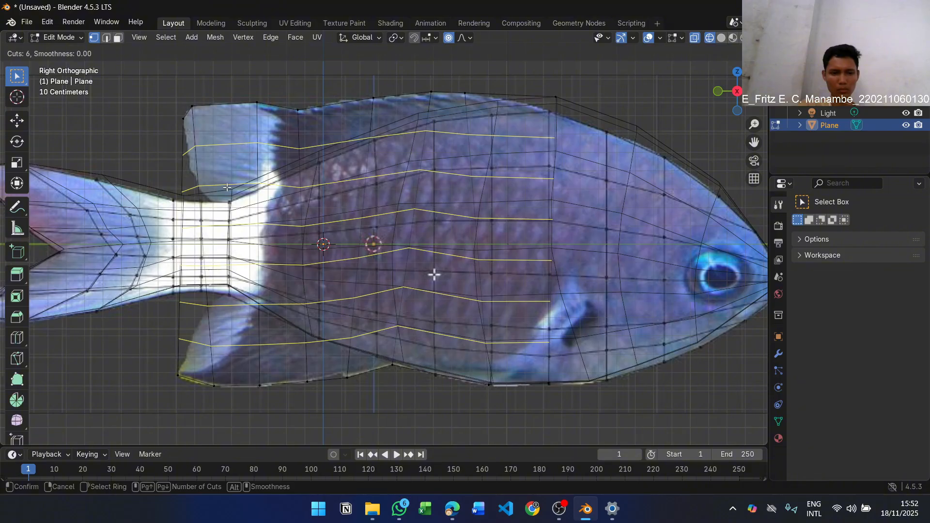
{"action": "left_click", "coordinate": [227, 187]}
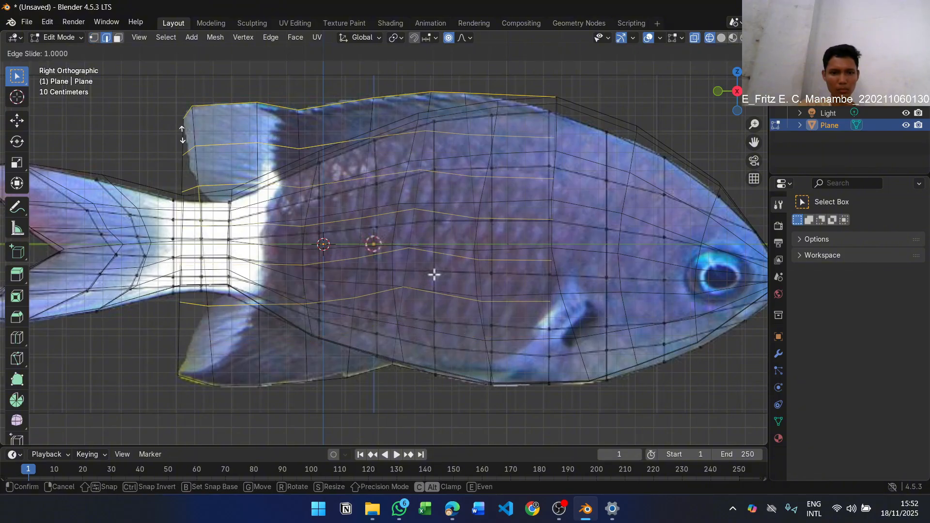
{"action": "left_click", "coordinate": [201, 191]}
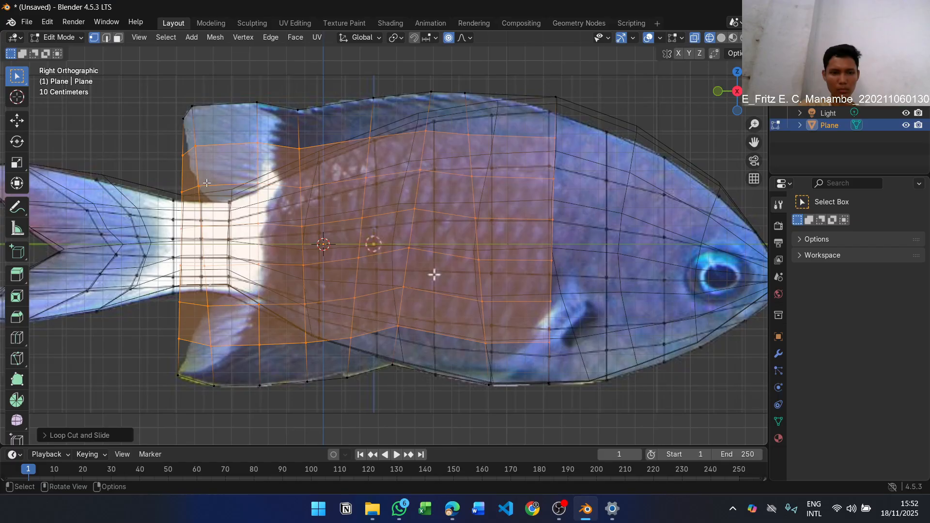
Hide the fish body mesh in the viewport while keeping the reference image displayed
{"action": "left_click", "coordinate": [199, 190]}
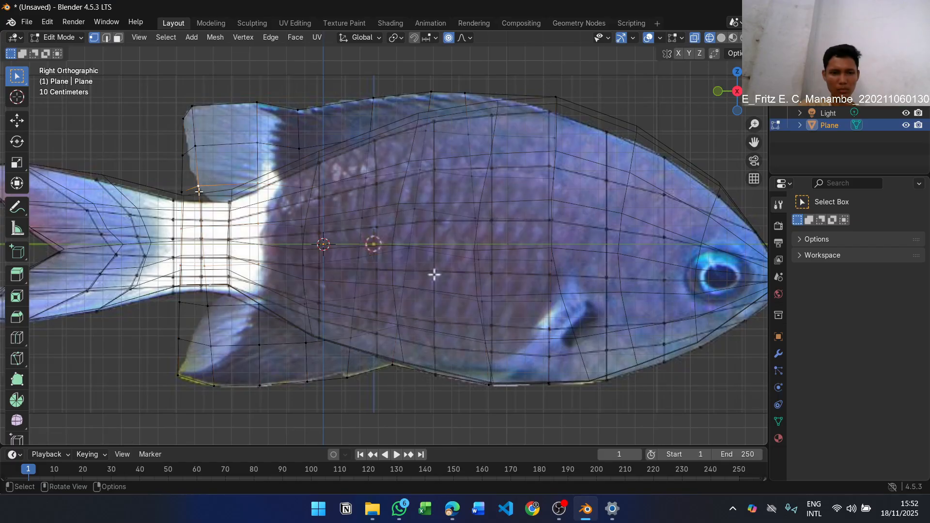
{"action": "left_click", "coordinate": [174, 222]}
{"action": "left_click_drag", "start_coordinate": [176, 224], "coordinate": [307, 247]}
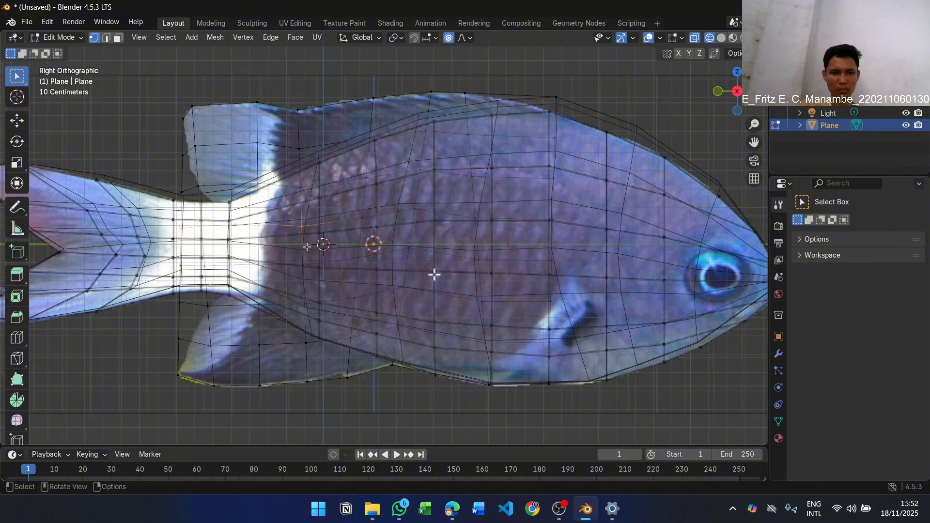
{"action": "left_click_drag", "start_coordinate": [176, 220], "coordinate": [266, 234]}
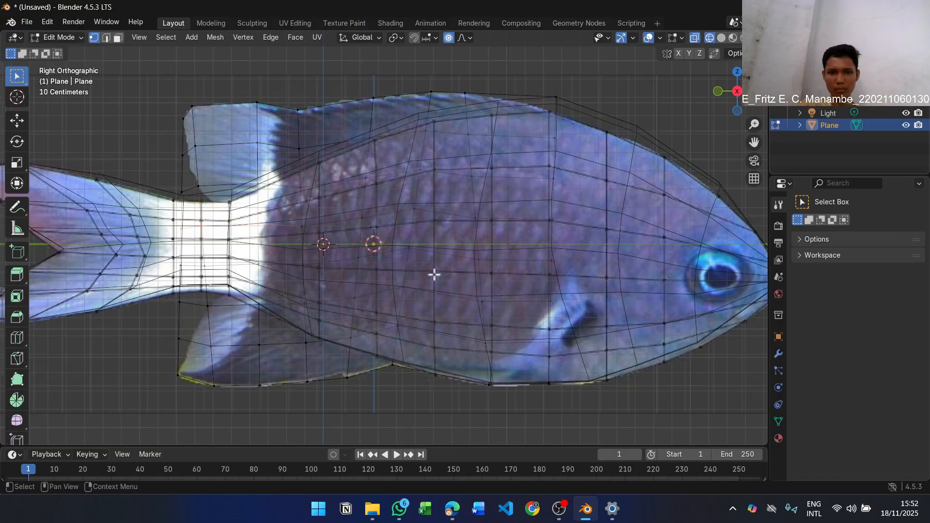
{"action": "left_click", "coordinate": [906, 88]}
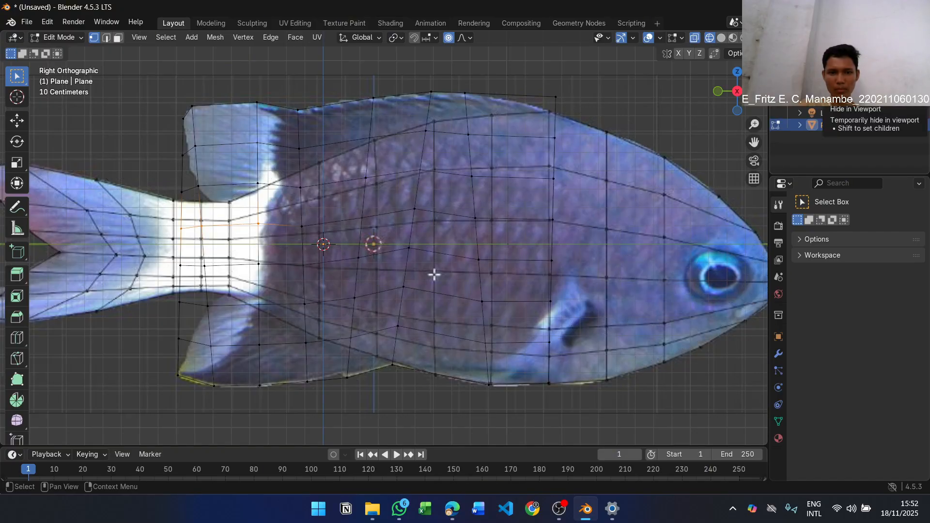
{"action": "left_click", "coordinate": [907, 102]}
{"action": "left_click", "coordinate": [908, 101]}
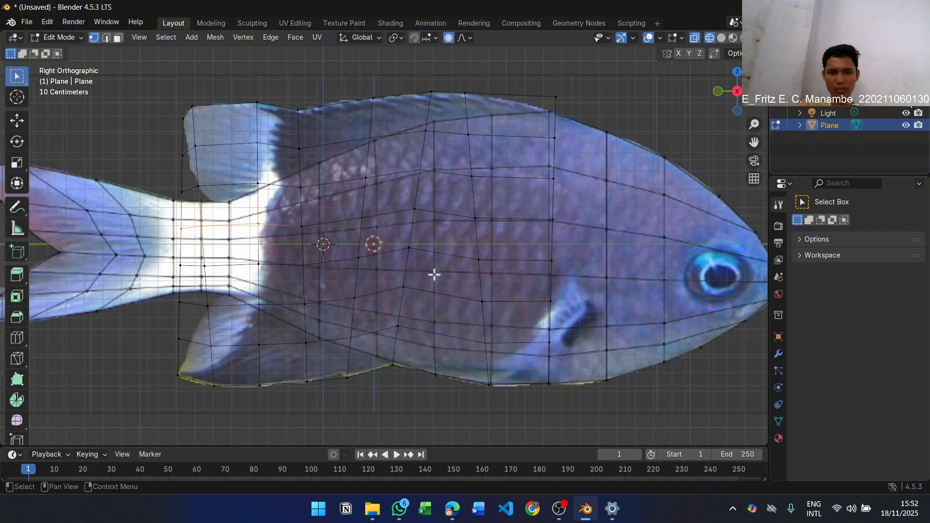
{"action": "key", "text": "g"}
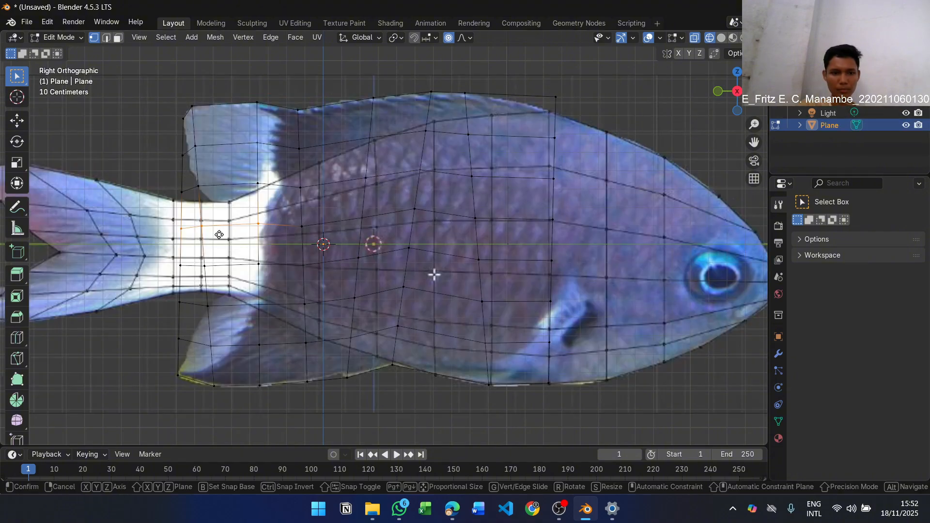
{"action": "right_click", "coordinate": [251, 238]}
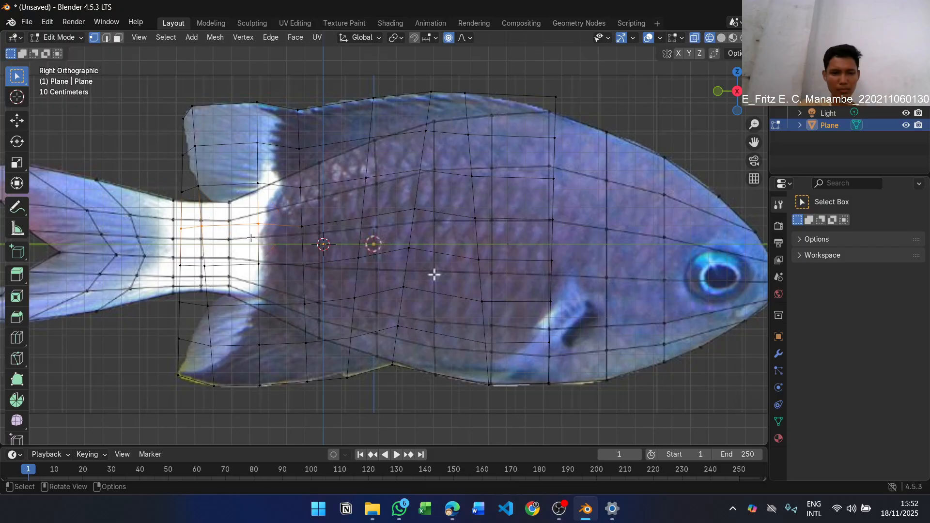
Move the upper new rear-edge vertex onto the upper fin's rear outline and undo the move made after it
{"action": "left_click_drag", "start_coordinate": [172, 145], "coordinate": [190, 200]}
{"action": "key", "text": "g"}
{"action": "left_click", "coordinate": [194, 180]}
{"action": "key", "text": "g"}
{"action": "left_click", "coordinate": [183, 185]}
{"action": "key", "text": "ctrl+z"}
{"action": "left_click", "coordinate": [164, 153]}
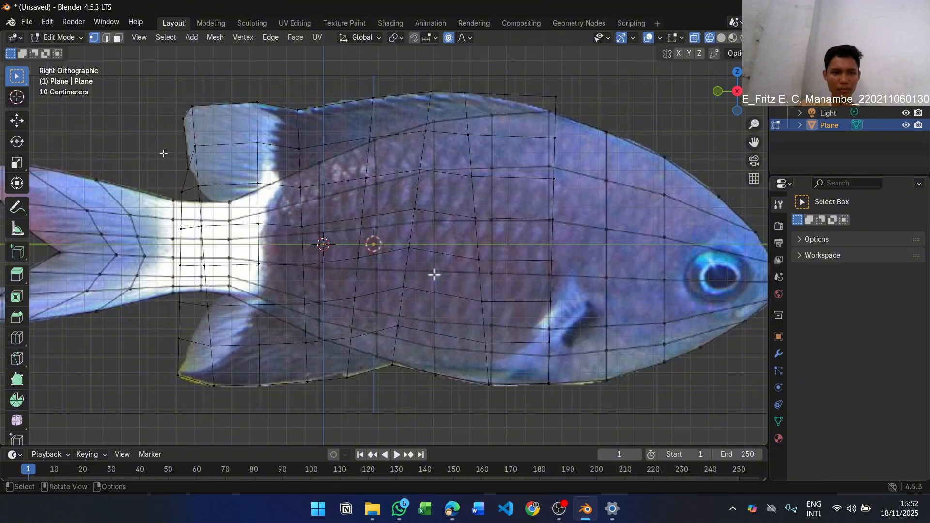
{"action": "key", "text": "ctrl+z"}
Shift the vertices inside the upper fin toward the head and place the rear-edge vertices along the fin's outline and base
{"action": "left_click_drag", "start_coordinate": [166, 147], "coordinate": [270, 200]}
{"action": "left_click_drag", "start_coordinate": [150, 136], "coordinate": [269, 234]}
{"action": "key", "text": "g"}
{"action": "left_click", "coordinate": [287, 191]}
{"action": "key", "text": "g"}
{"action": "left_click", "coordinate": [287, 221]}
{"action": "key", "text": "g"}
{"action": "mouse_move", "coordinate": [192, 216]}
{"action": "left_mouse_down"}
{"action": "mouse_move", "coordinate": [213, 234]}
{"action": "mouse_move", "coordinate": [193, 234]}
{"action": "left_mouse_up"}
{"action": "left_click", "coordinate": [245, 212]}
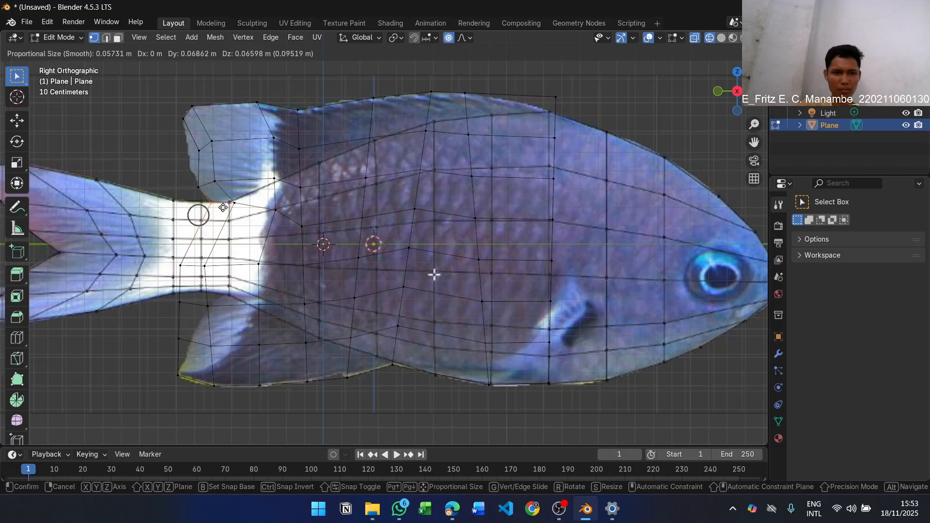
{"action": "left_click", "coordinate": [223, 207]}
Lower the plane's front top corner onto the back outline and align the front-edge vertices into a straight vertical column
{"action": "key", "text": "g"}
{"action": "left_click_drag", "start_coordinate": [536, 97], "coordinate": [563, 230]}
{"action": "left_click", "coordinate": [547, 106]}
{"action": "key", "text": "g"}
{"action": "left_click", "coordinate": [561, 149]}
{"action": "key", "text": "g"}
{"action": "left_click", "coordinate": [560, 188]}
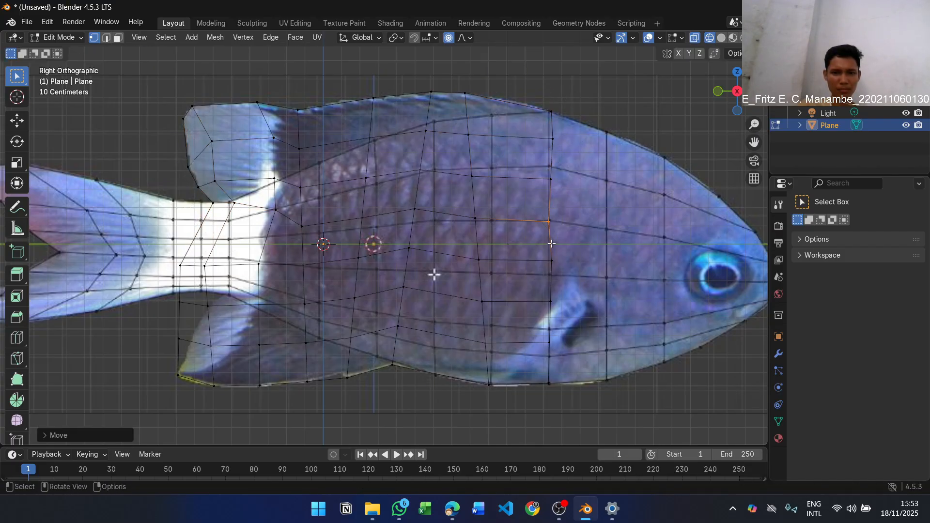
{"action": "left_click_drag", "start_coordinate": [563, 312], "coordinate": [563, 313]}
{"action": "key", "text": "g"}
{"action": "left_click", "coordinate": [560, 313]}
Shift the interior vertices of the second column from the front edge toward the head to line up vertically
{"action": "left_click_drag", "start_coordinate": [457, 122], "coordinate": [498, 281]}
{"action": "key", "text": "g"}
{"action": "left_click", "coordinate": [510, 152]}
{"action": "key", "text": "g"}
{"action": "key", "text": "g"}
{"action": "left_click", "coordinate": [510, 243]}
{"action": "left_click_drag", "start_coordinate": [473, 331], "coordinate": [505, 363]}
{"action": "key", "text": "g"}
{"action": "key", "text": "alt+Tab"}
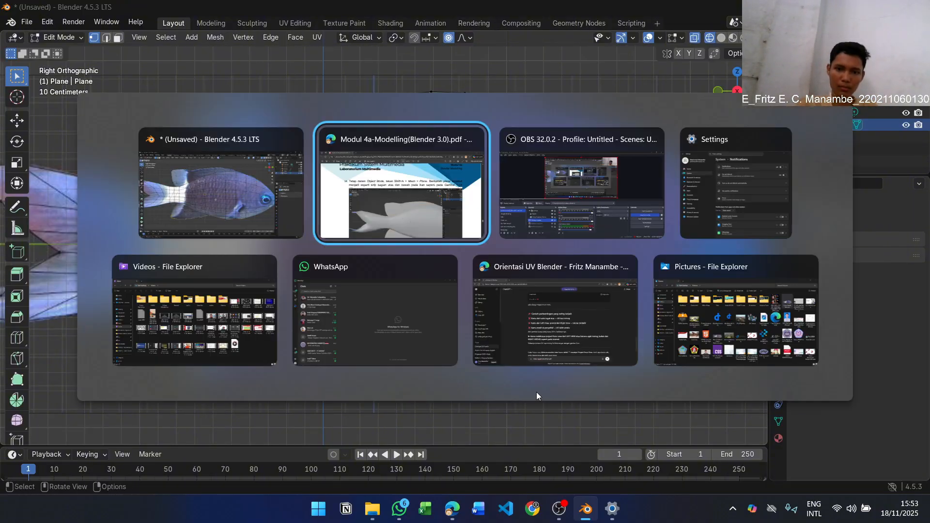
{"action": "key", "text": "alt+Tab"}
Shift the interior vertices of the third column from the front edge toward the head into a straight vertical line
{"action": "key", "text": "g"}
{"action": "left_click_drag", "start_coordinate": [416, 118], "coordinate": [424, 263]}
{"action": "left_click", "coordinate": [453, 148]}
{"action": "key", "text": "g"}
{"action": "left_click", "coordinate": [454, 187]}
{"action": "key", "text": "g"}
{"action": "left_click", "coordinate": [450, 266]}
{"action": "left_click_drag", "start_coordinate": [390, 274], "coordinate": [413, 341]}
Align the interior vertices of the fourth column from the front edge vertically in the middle of the body
{"action": "key", "text": "g"}
{"action": "left_click", "coordinate": [449, 306]}
{"action": "left_click_drag", "start_coordinate": [350, 153], "coordinate": [378, 336]}
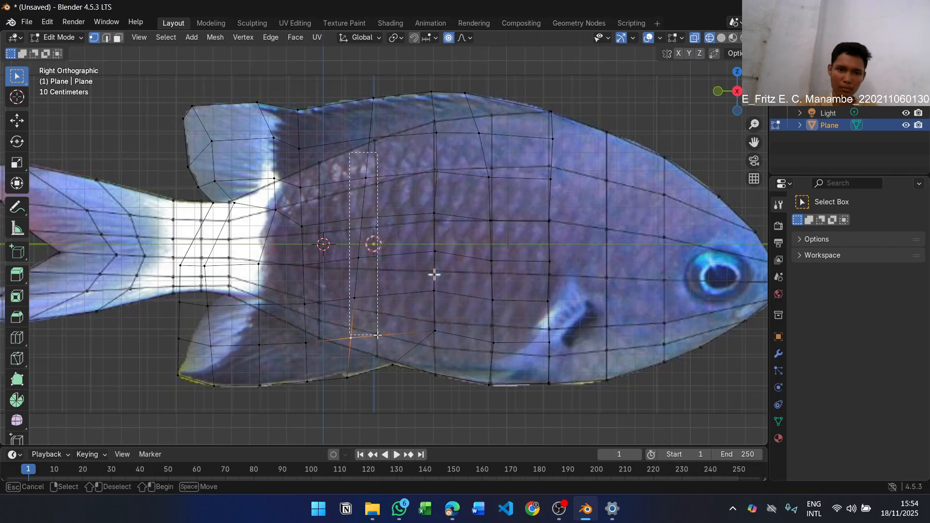
{"action": "key", "text": "g"}
{"action": "left_click", "coordinate": [387, 255]}
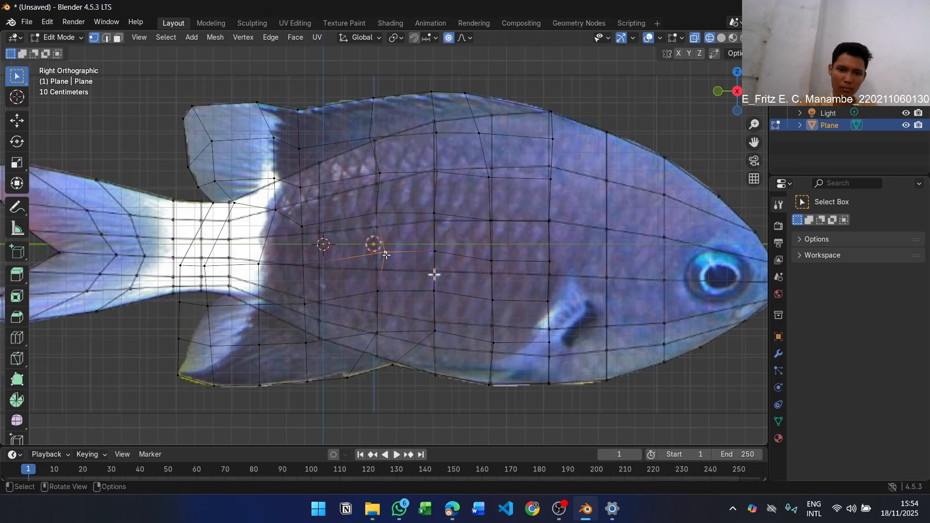
{"action": "key", "text": "g"}
{"action": "left_click", "coordinate": [380, 256]}
{"action": "left_click", "coordinate": [380, 174]}
{"action": "key", "text": "g"}
{"action": "left_click", "coordinate": [379, 176]}
{"action": "left_click", "coordinate": [371, 139]}
Shift the remaining interior vertex columns near the tail, within the upper and lower fins, toward the head
{"action": "key", "text": "g"}
{"action": "left_click", "coordinate": [376, 140]}
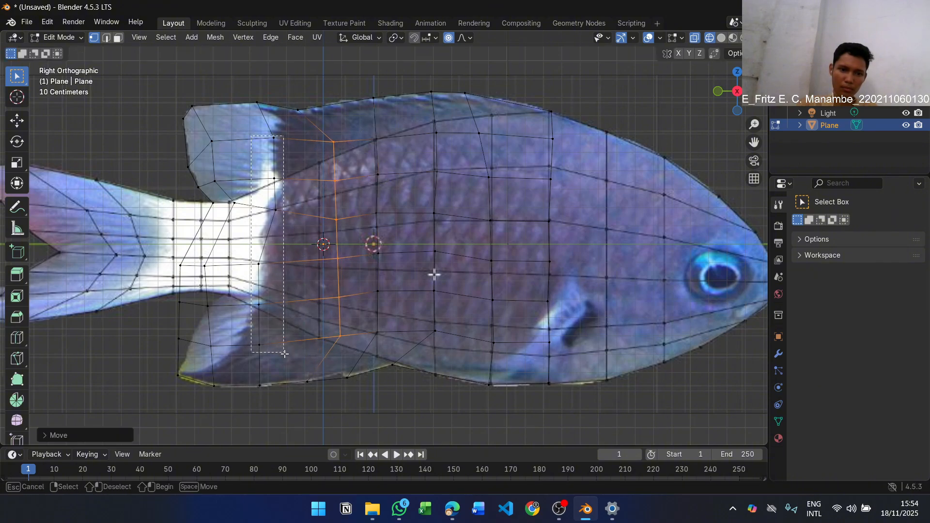
{"action": "left_click_drag", "start_coordinate": [284, 354], "coordinate": [286, 357]}
{"action": "key", "text": "g"}
{"action": "left_click", "coordinate": [301, 359]}
{"action": "left_click_drag", "start_coordinate": [203, 132], "coordinate": [237, 188]}
{"action": "key", "text": "g"}
{"action": "left_click", "coordinate": [266, 185]}
{"action": "key", "text": "g"}
{"action": "left_click_drag", "start_coordinate": [194, 255], "coordinate": [228, 360]}
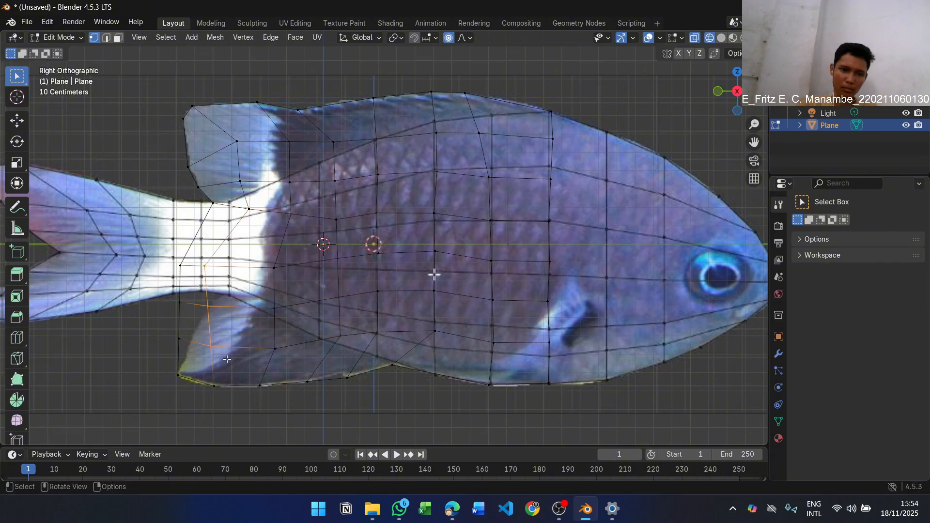
Move the lower rear-edge vertices of the plane onto the lower fin's rear outline and its base at the tail stalk
{"action": "key", "text": "g"}
{"action": "left_click", "coordinate": [267, 360]}
{"action": "left_click", "coordinate": [181, 266]}
{"action": "key", "text": "g"}
{"action": "left_click", "coordinate": [228, 253]}
{"action": "left_click", "coordinate": [179, 340]}
{"action": "key", "text": "g"}
{"action": "left_click", "coordinate": [189, 346]}
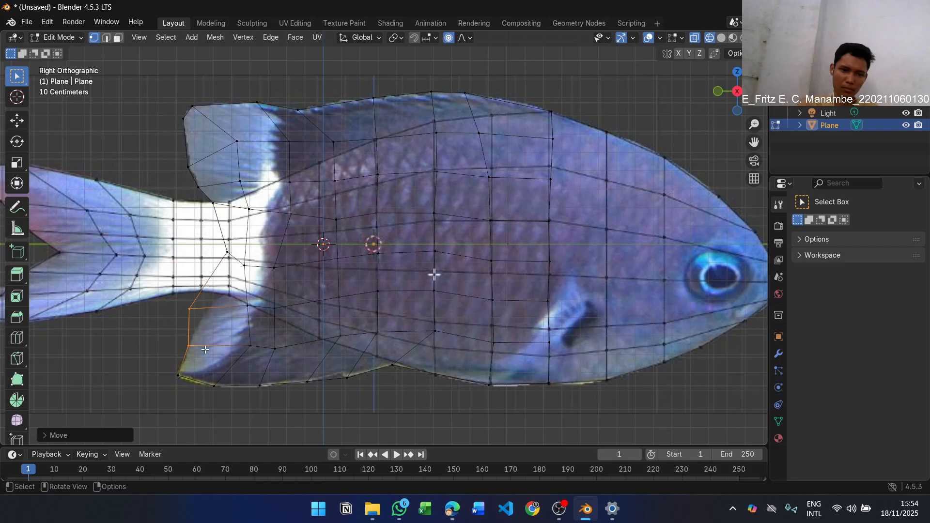
{"action": "left_click", "coordinate": [230, 252]}
Lower the vertices of the plane's middle lengthwise row to even out the spacing inside the body
{"action": "key", "text": "g"}
{"action": "left_click", "coordinate": [225, 290]}
{"action": "left_click_drag", "start_coordinate": [237, 254], "coordinate": [288, 277]}
{"action": "key", "text": "g"}
{"action": "left_click", "coordinate": [291, 294]}
{"action": "left_click_drag", "start_coordinate": [329, 246], "coordinate": [388, 269]}
{"action": "key", "text": "g"}
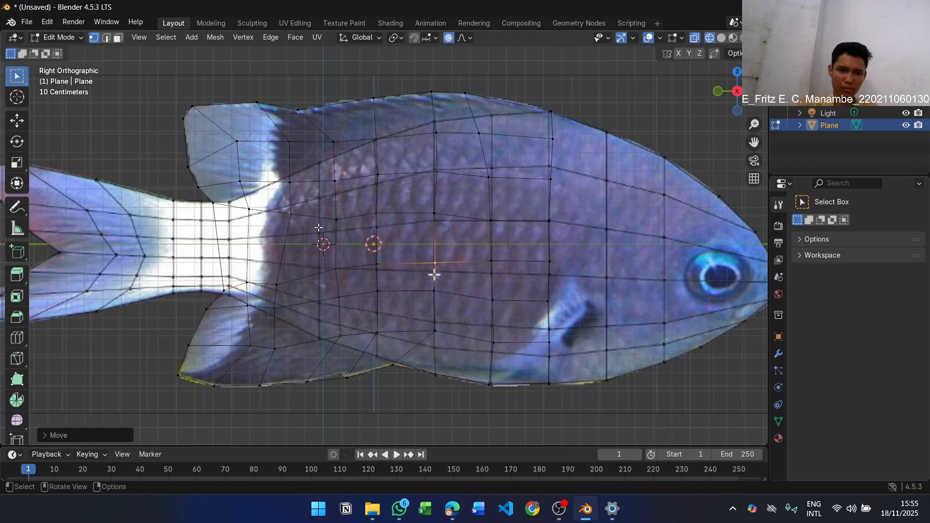
{"action": "middle_click_drag", "start_coordinate": [388, 193], "coordinate": [506, 181]}
Switch to the lab module PDF, read step 15 about shaping and joining the side fin, and return to Blender
{"action": "key", "text": "alt+Tab"}
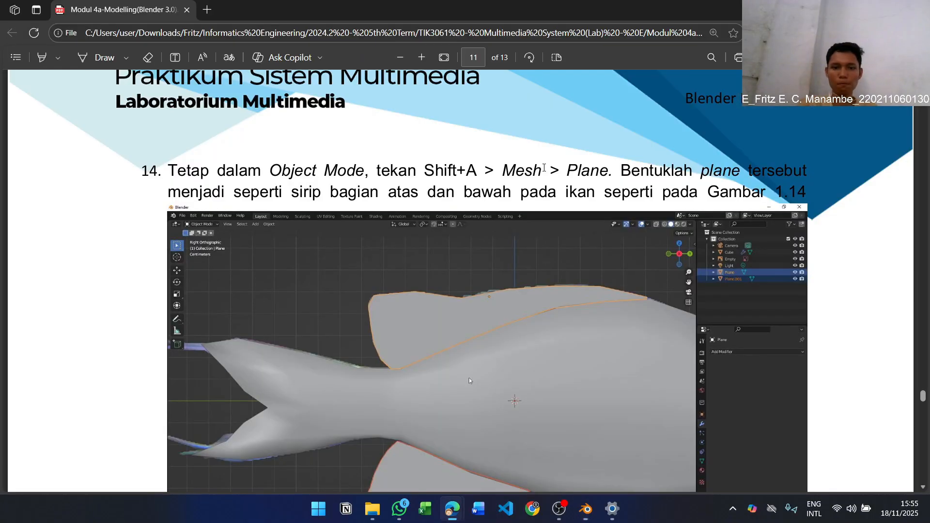
{"action": "scroll", "coordinate": [469, 374], "scroll_direction": "down", "scroll_amount": 10}
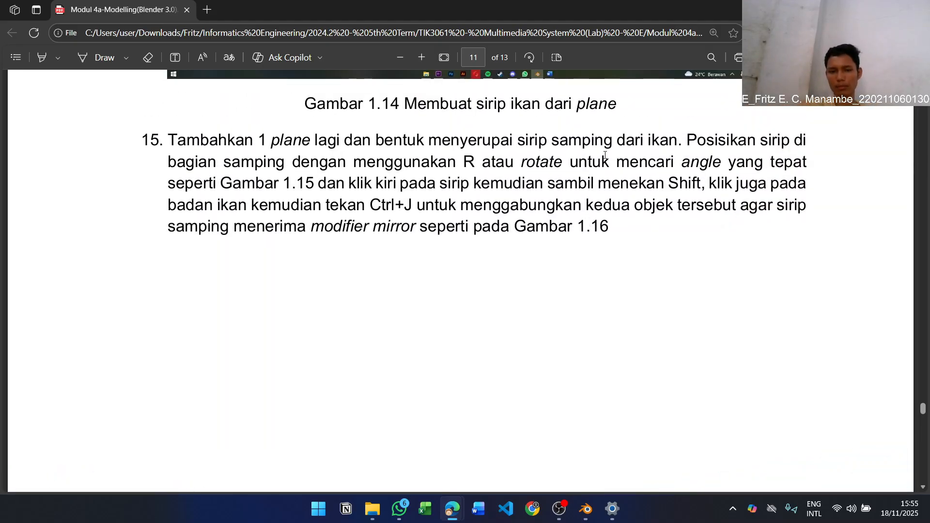
{"action": "scroll", "coordinate": [417, 89], "scroll_direction": "up", "scroll_amount": 2}
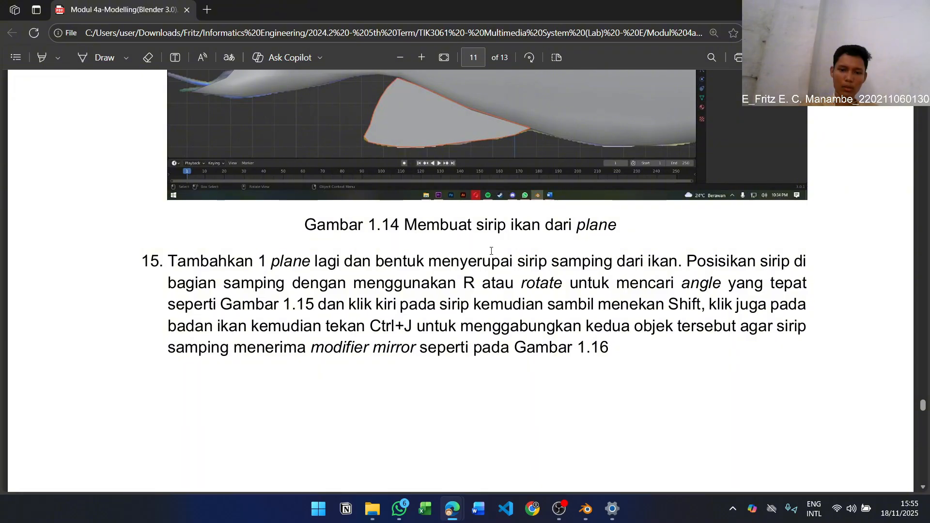
{"action": "scroll", "coordinate": [491, 251], "scroll_direction": "down", "scroll_amount": 3}
{"action": "key", "text": "alt+Tab"}
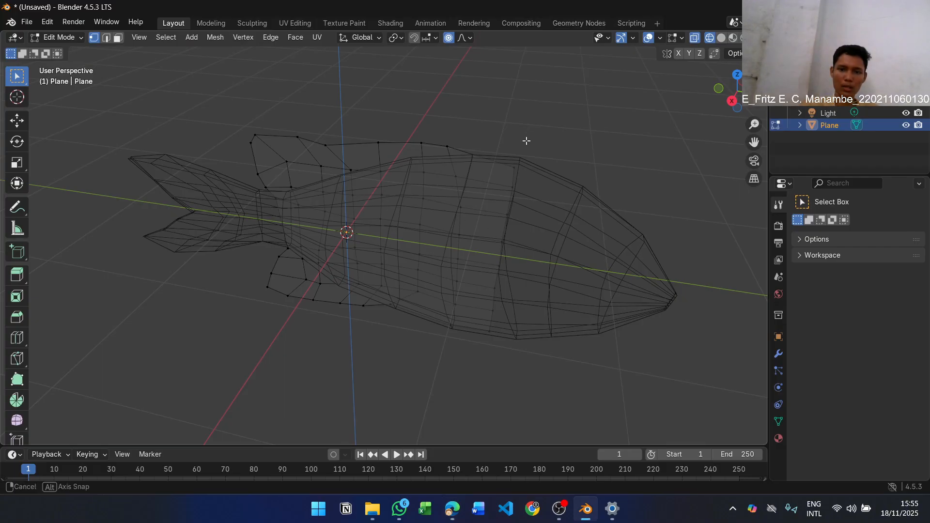
Return the fin plane to Object Mode and clear the selection
{"action": "middle_click_drag", "start_coordinate": [525, 141], "coordinate": [479, 150]}
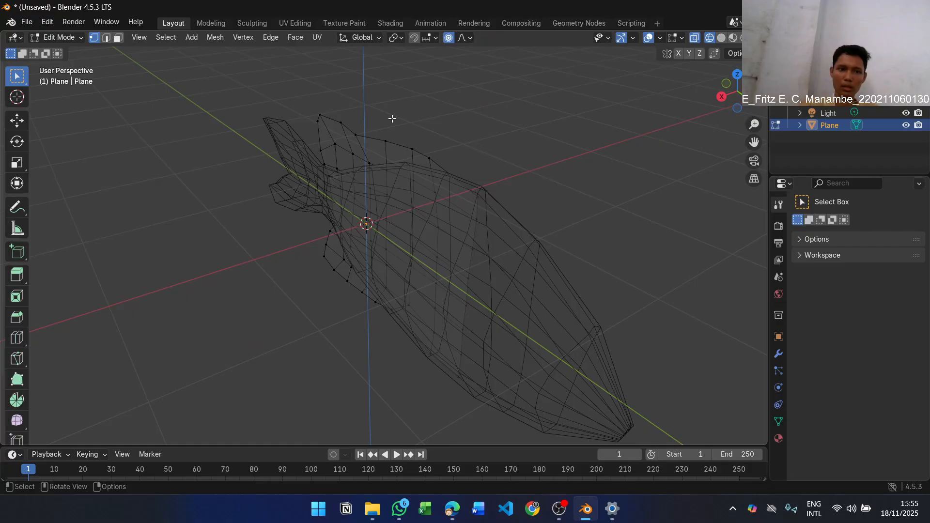
{"action": "key", "text": "Tab"}
{"action": "left_click", "coordinate": [583, 152]}
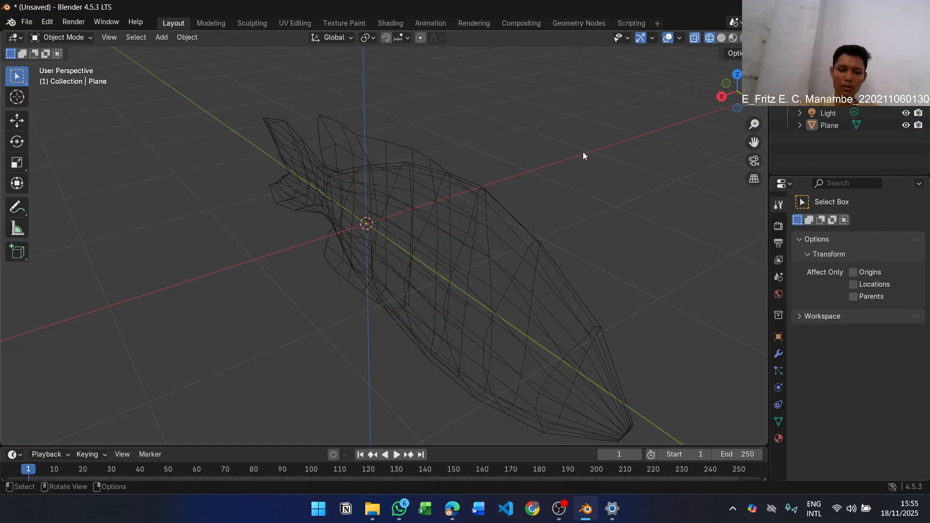
Try toggling X-ray on the wireframe fish in both Object Mode and Edit Mode
{"action": "key", "text": "alt+z"}
{"action": "key", "text": "alt+z"}
{"action": "key", "text": "alt+z"}
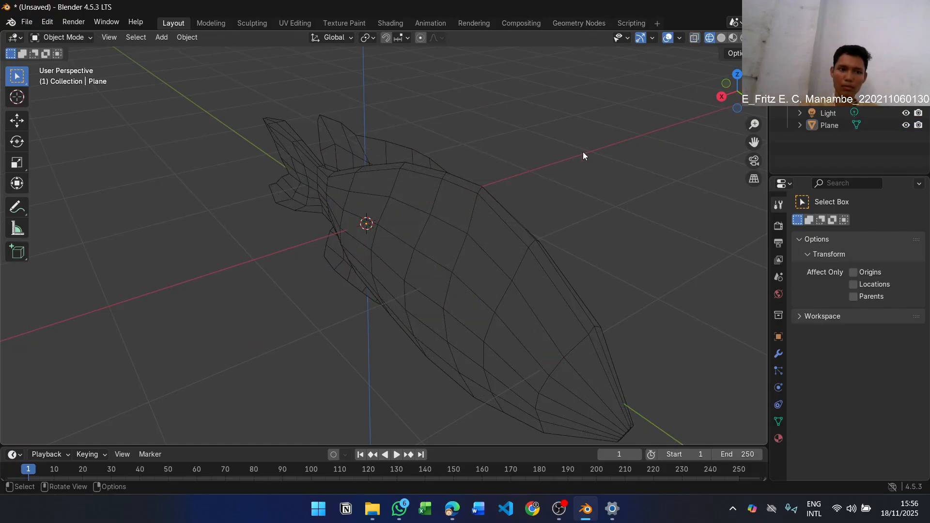
{"action": "key", "text": "Tab"}
{"action": "key", "text": "alt+z"}
{"action": "key", "text": "alt+z"}
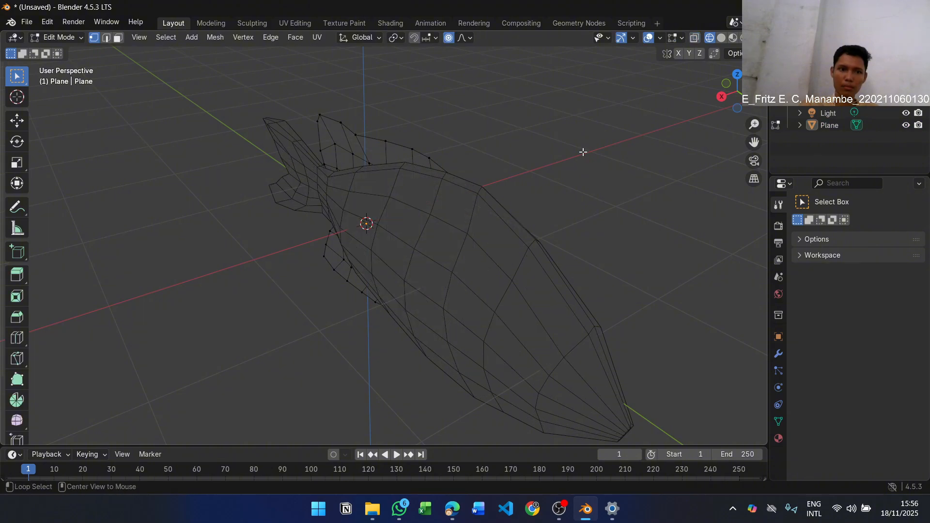
{"action": "key", "text": "Tab"}
{"action": "key", "text": "alt+z"}
{"action": "key", "text": "alt+z"}
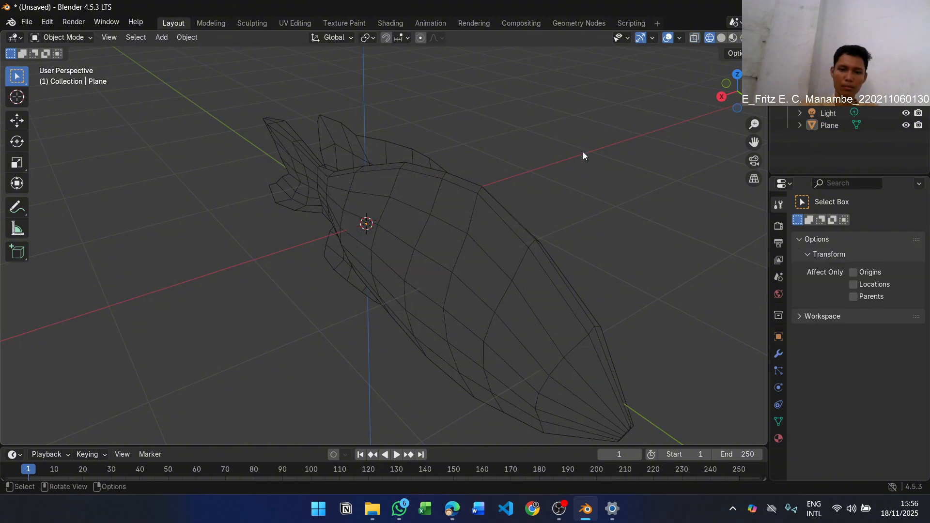
Switch the viewport shading to Solid
{"action": "key", "text": "alt+Tab"}
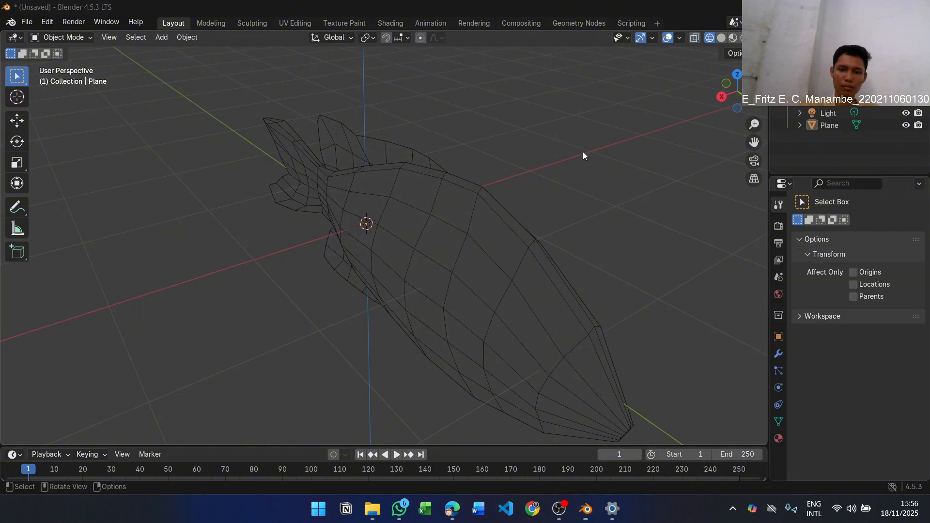
{"action": "key", "text": "alt+Tab"}
{"action": "key", "text": "z"}
{"action": "left_click", "coordinate": [636, 152]}
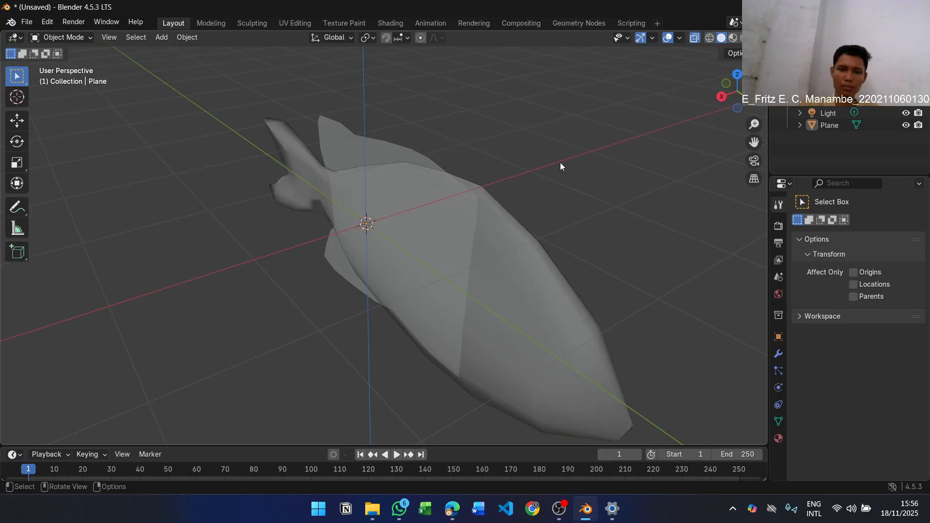
Add a new mesh plane for the side fin at the 3D cursor
{"action": "key", "text": "shift+a"}
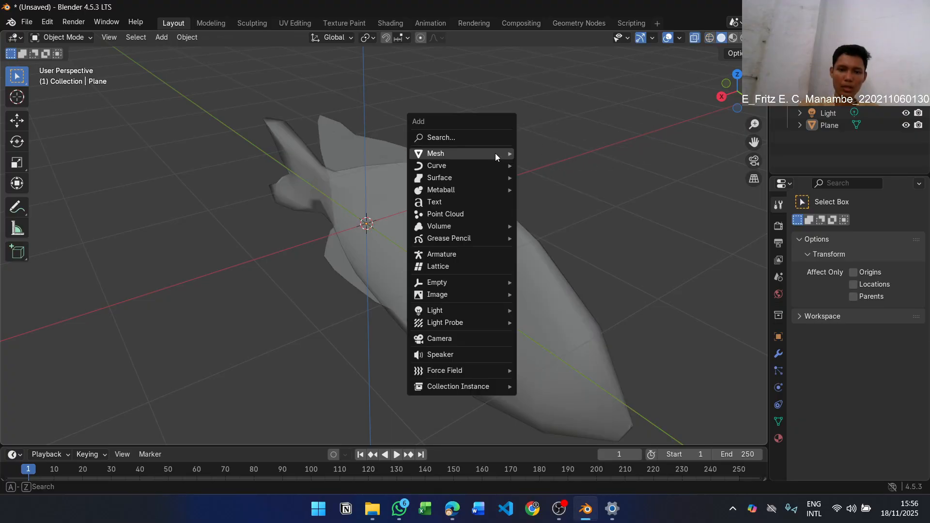
{"action": "mouse_move", "coordinate": [495, 153]}
{"action": "left_click", "coordinate": [545, 150]}
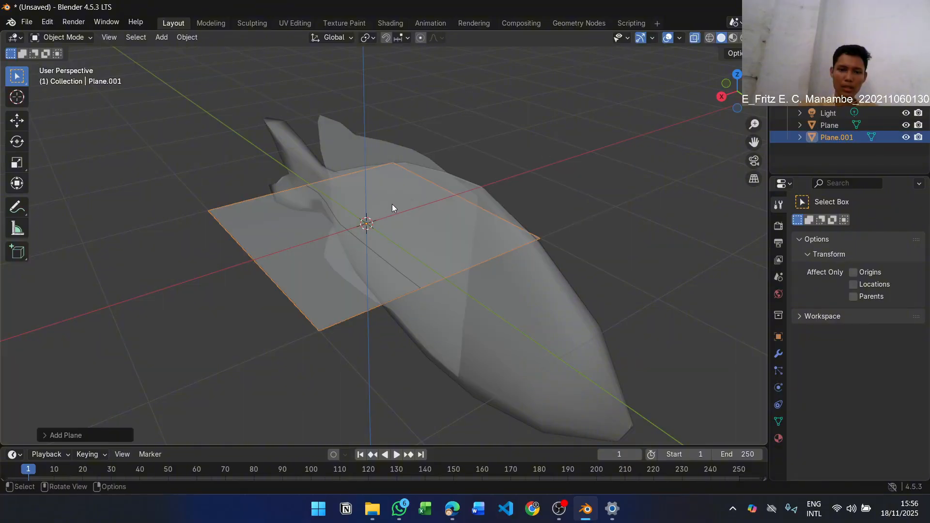
{"action": "key", "text": "r"}
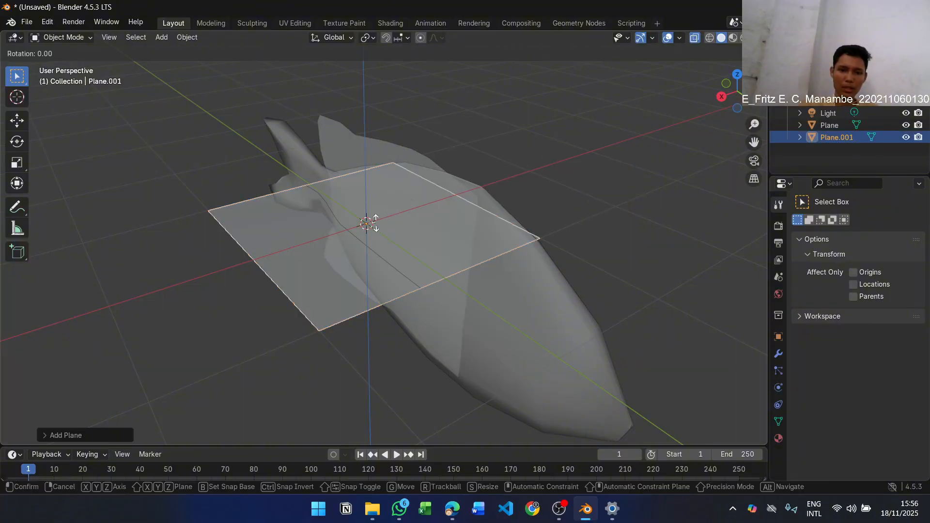
{"action": "key", "text": "x"}
{"action": "key", "text": "y"}
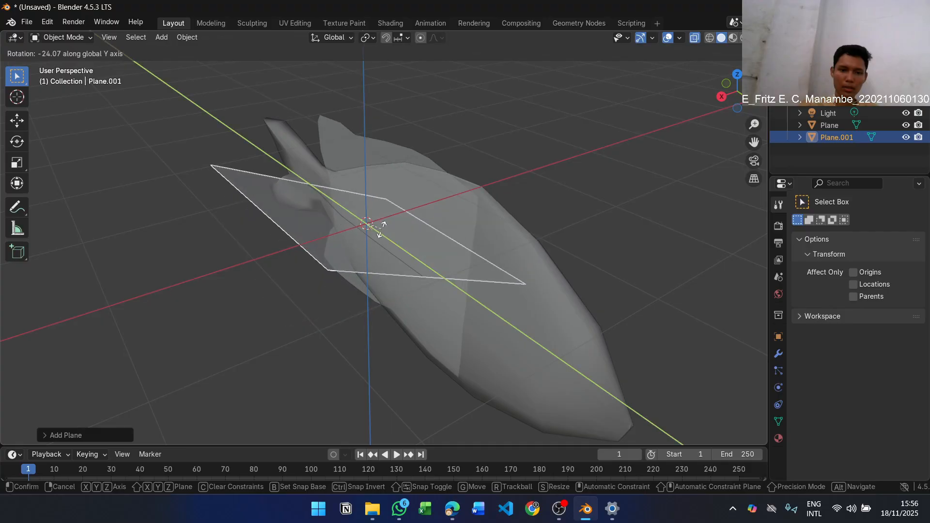
{"action": "key", "text": "z"}
{"action": "key", "text": "y"}
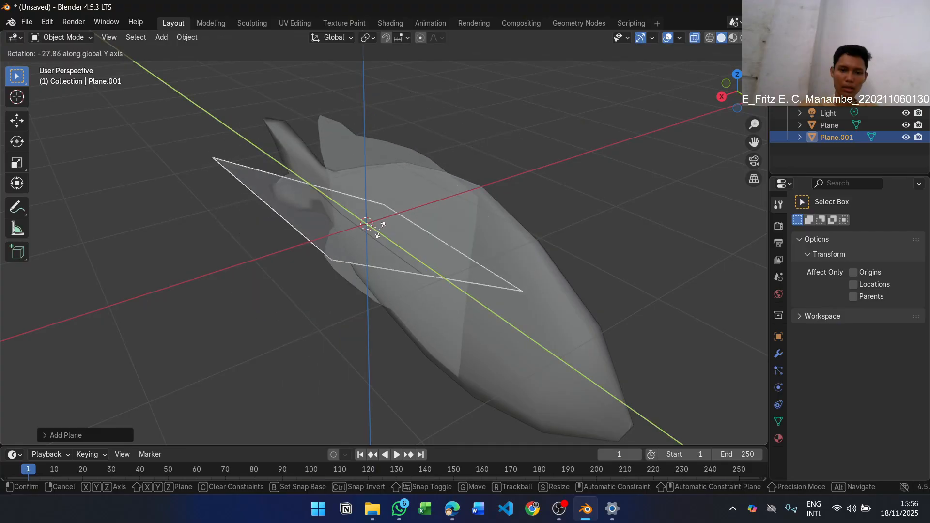
{"action": "key", "text": "z"}
{"action": "key", "text": "y"}
{"action": "key", "text": "z"}
{"action": "key", "text": "y"}
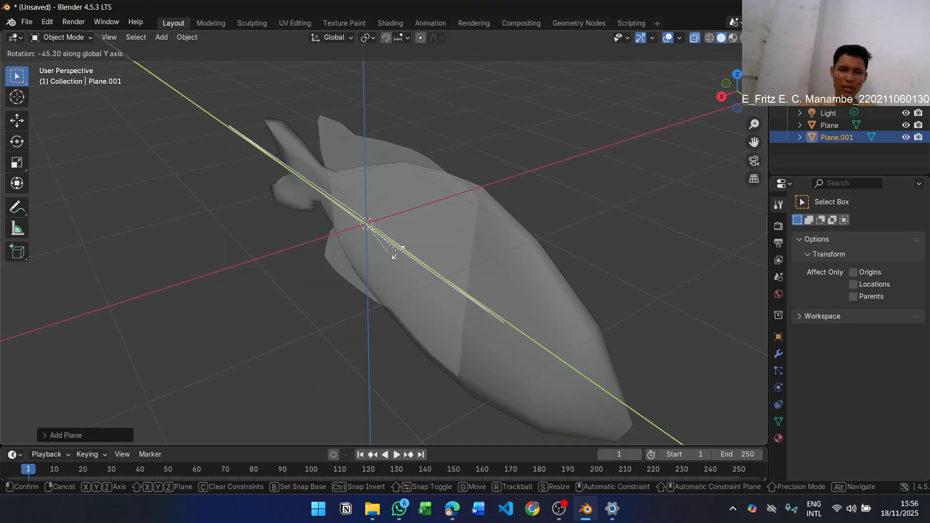
{"action": "key", "text": "z"}
{"action": "key", "text": "y"}
{"action": "key", "text": "z"}
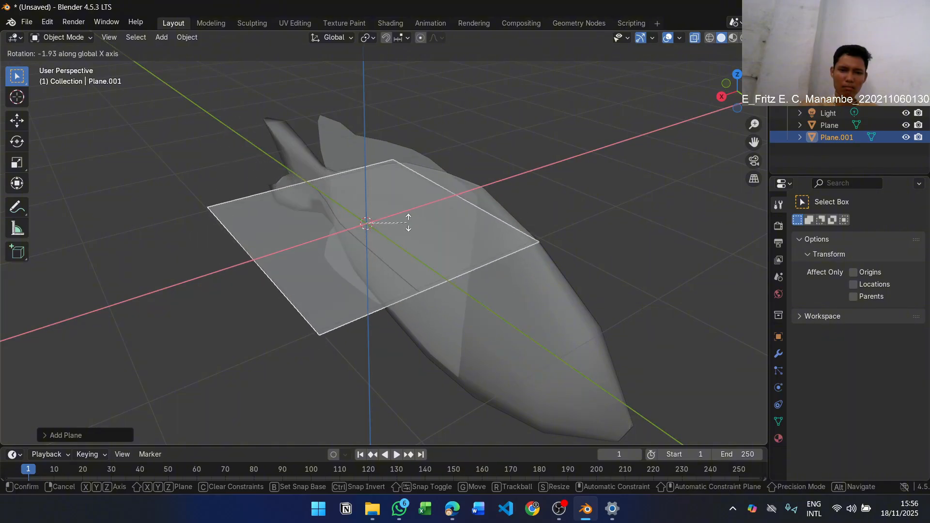
{"action": "key", "text": "y"}
{"action": "key", "text": "Escape"}
{"action": "key", "text": "r"}
{"action": "key", "text": "z"}
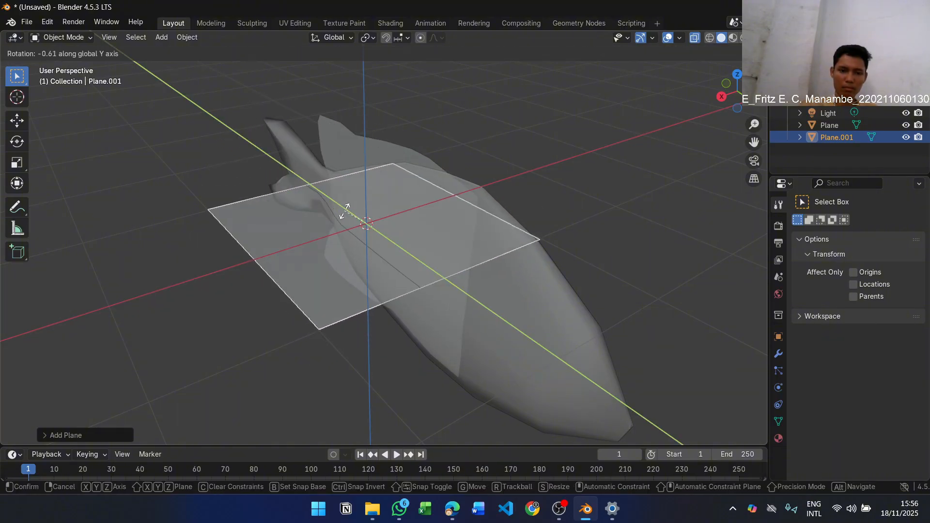
{"action": "key", "text": "y"}
{"action": "key", "text": "z"}
{"action": "right_click", "coordinate": [432, 249]}
Rotate the new plane about the global Y axis until it stands nearly upright, slightly tilted along the fish
{"action": "middle_click_drag", "start_coordinate": [440, 246], "coordinate": [396, 234]}
{"action": "key", "text": "g"}
{"action": "key", "text": "r"}
{"action": "key", "text": "y"}
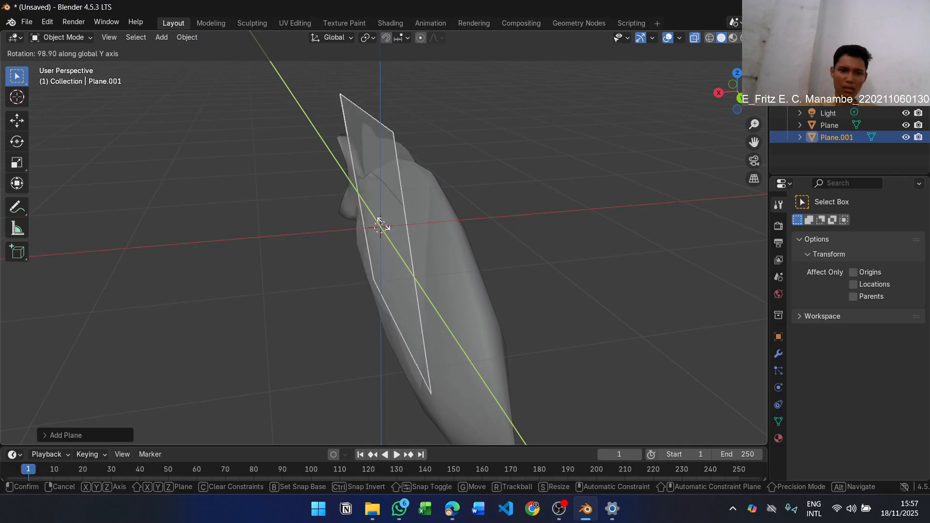
{"action": "left_click", "coordinate": [383, 227]}
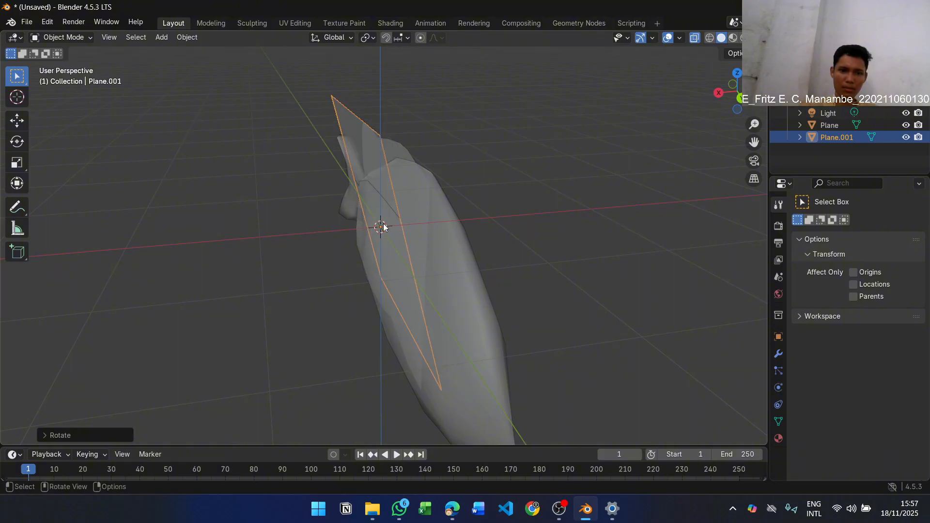
{"action": "key", "text": "r"}
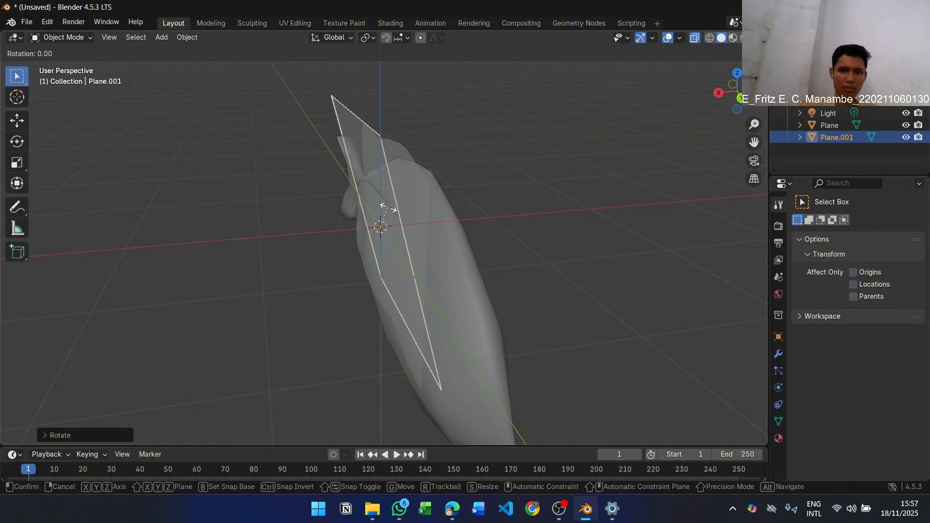
{"action": "right_click", "coordinate": [388, 209]}
Move the upright plane forward along the fish body and position it against the fish's side
{"action": "middle_click_drag", "start_coordinate": [389, 210], "coordinate": [608, 234]}
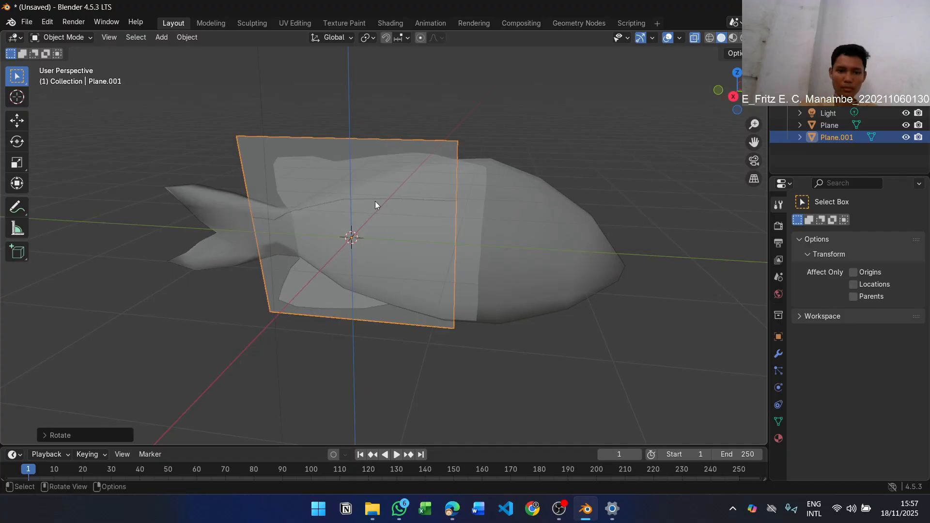
{"action": "key", "text": "g"}
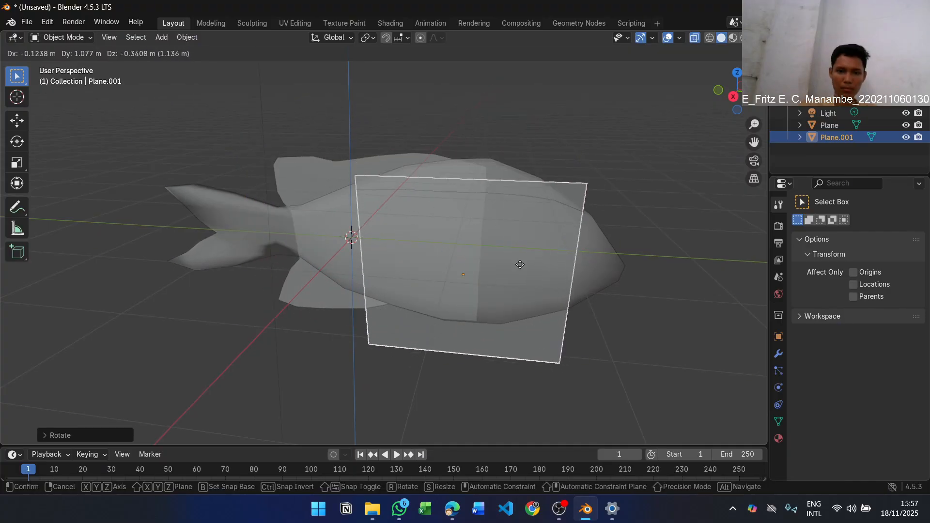
{"action": "left_click", "coordinate": [513, 191]}
{"action": "middle_click_drag", "start_coordinate": [499, 213], "coordinate": [459, 222]}
{"action": "key", "text": "g"}
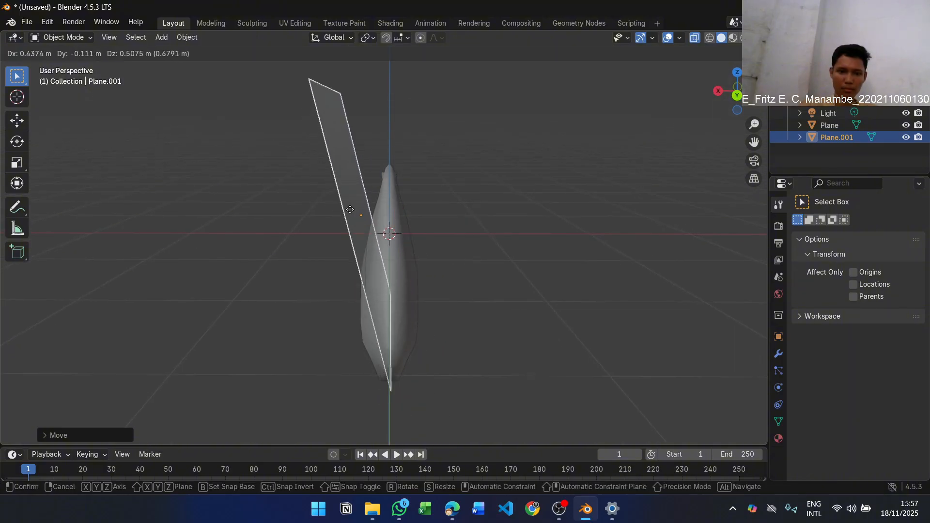
{"action": "left_click", "coordinate": [400, 257]}
Scale the side fin plane to about 0.31 and rotate it about 33 degrees in the angled side view
{"action": "middle_click_drag", "start_coordinate": [399, 253], "coordinate": [477, 251]}
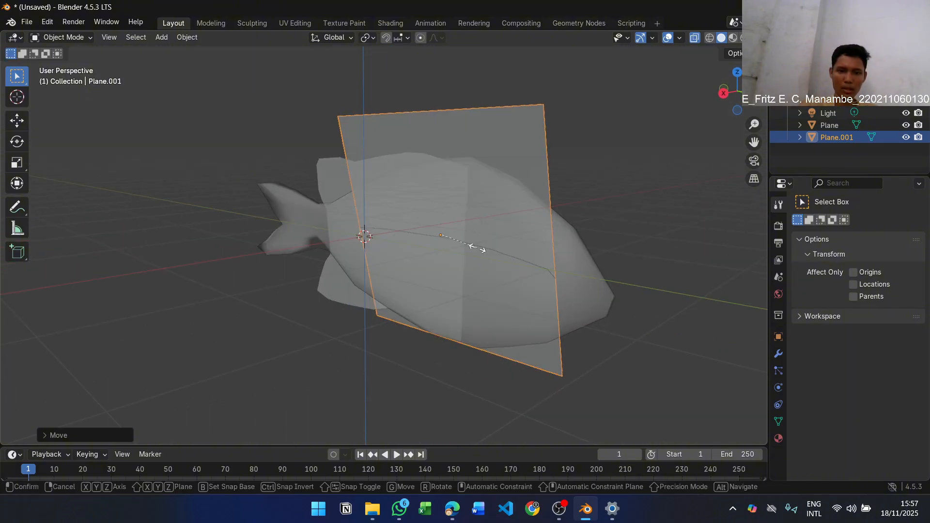
{"action": "key", "text": "s"}
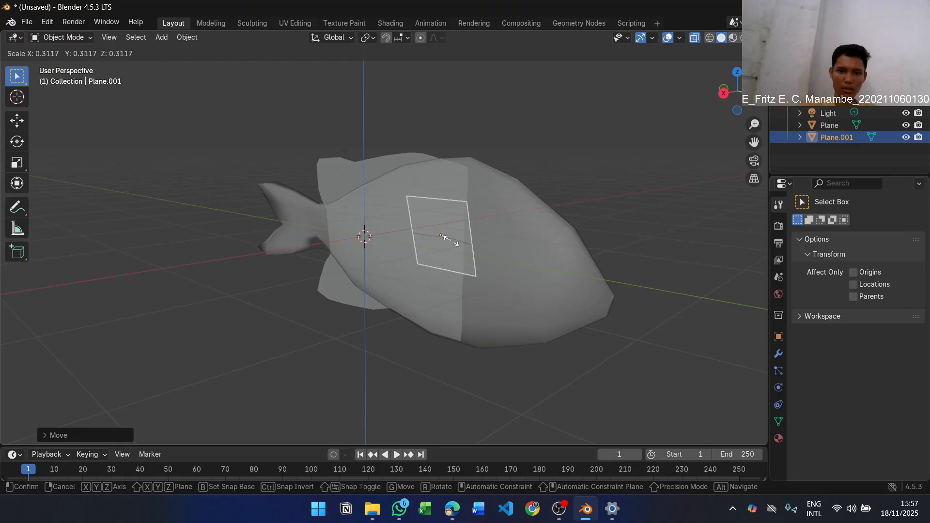
{"action": "left_click", "coordinate": [447, 243]}
{"action": "key", "text": "r"}
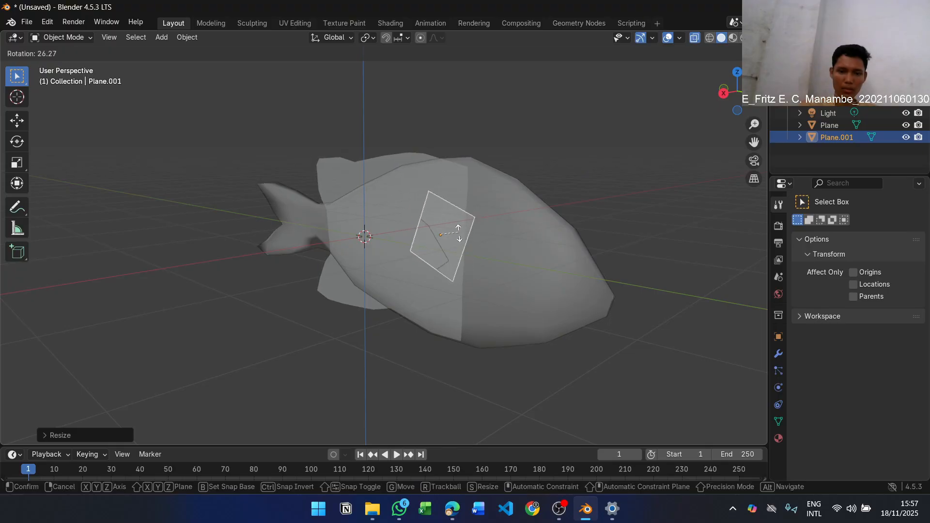
{"action": "left_click", "coordinate": [461, 237]}
Tilt and move the small fin plane from the front so its lower end meets the fish's side and its upper end leans outward
{"action": "middle_click_drag", "start_coordinate": [470, 227], "coordinate": [403, 235]}
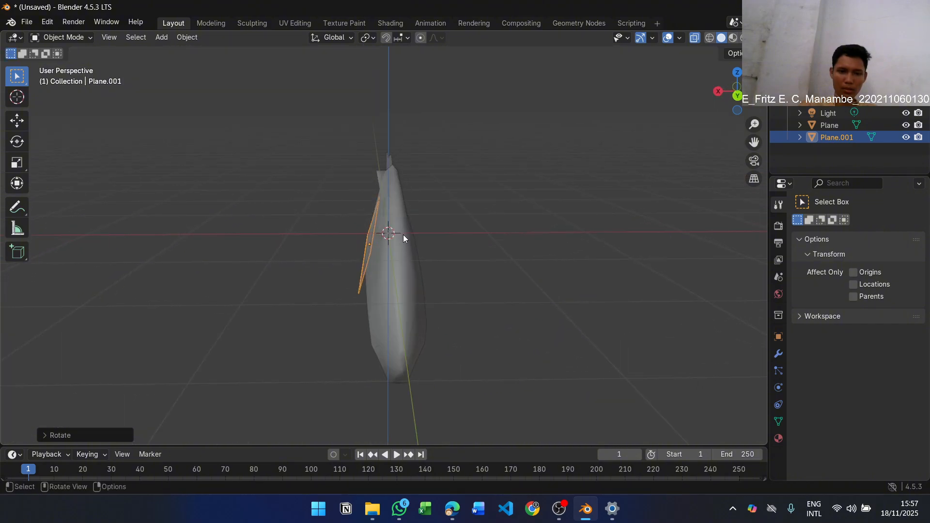
{"action": "key", "text": "r"}
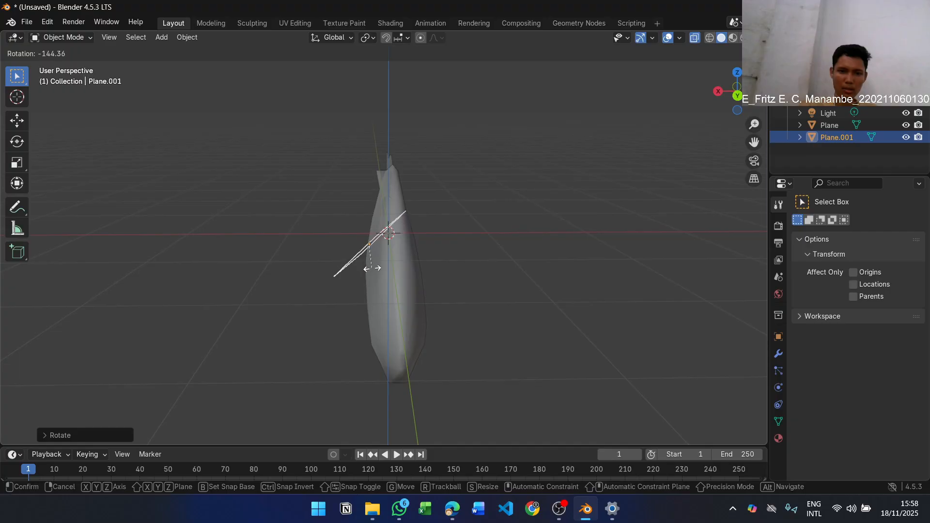
{"action": "left_click", "coordinate": [372, 246]}
{"action": "mouse_move", "coordinate": [372, 246]}
{"action": "middle_mouse_down"}
{"action": "mouse_move", "coordinate": [449, 248]}
{"action": "mouse_move", "coordinate": [380, 260]}
{"action": "middle_mouse_up"}
{"action": "key", "text": "g"}
{"action": "left_click", "coordinate": [448, 250]}
{"action": "key", "text": "r"}
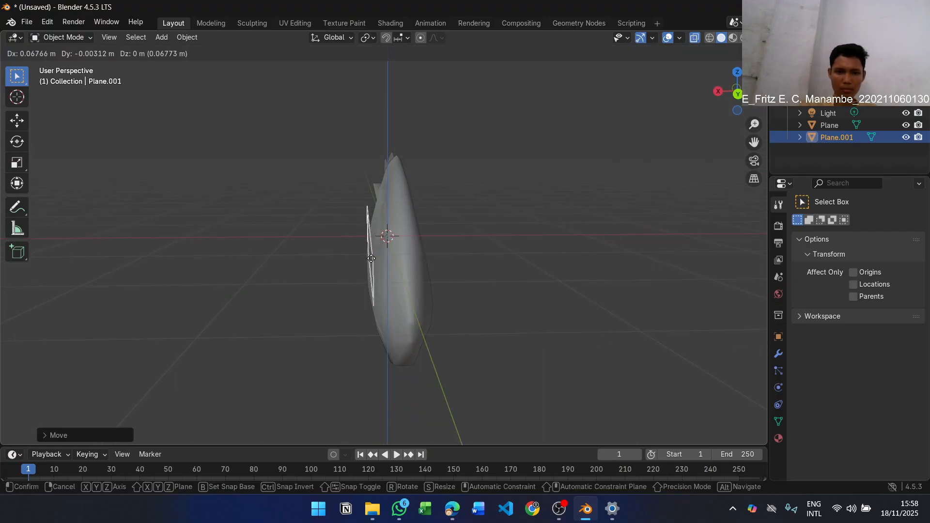
{"action": "key", "text": "y"}
{"action": "left_click", "coordinate": [373, 264]}
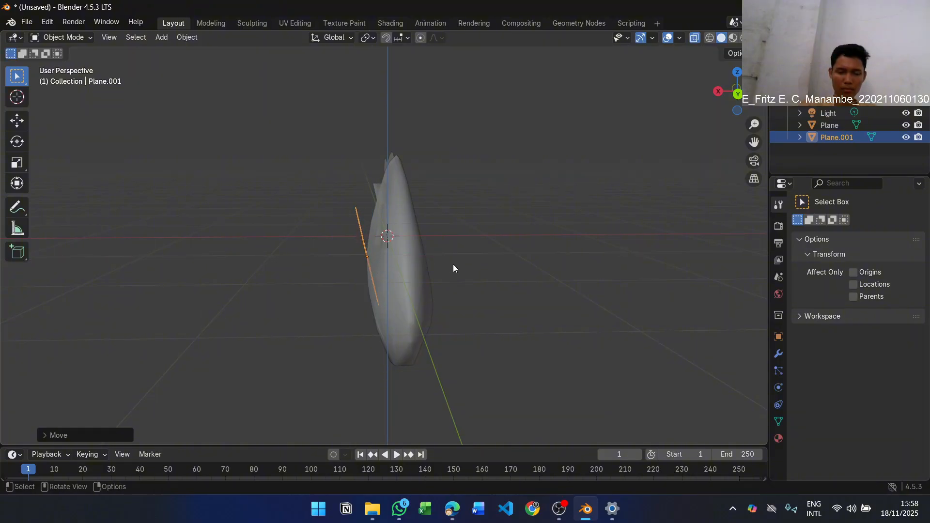
Move the fin plane down about 0.21 m in the right orthographic view, over the side fin in the reference image
{"action": "middle_click_drag", "start_coordinate": [453, 264], "coordinate": [602, 241]}
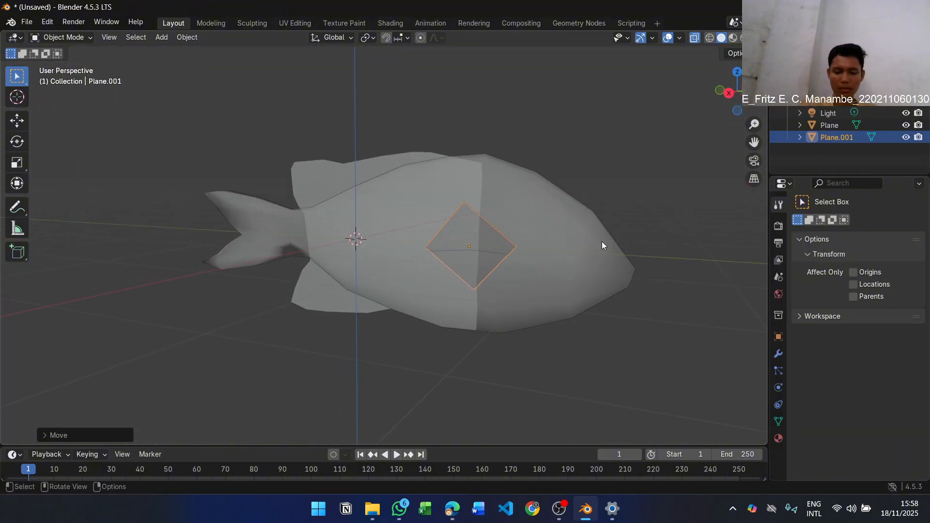
{"action": "key", "text": "KP_3"}
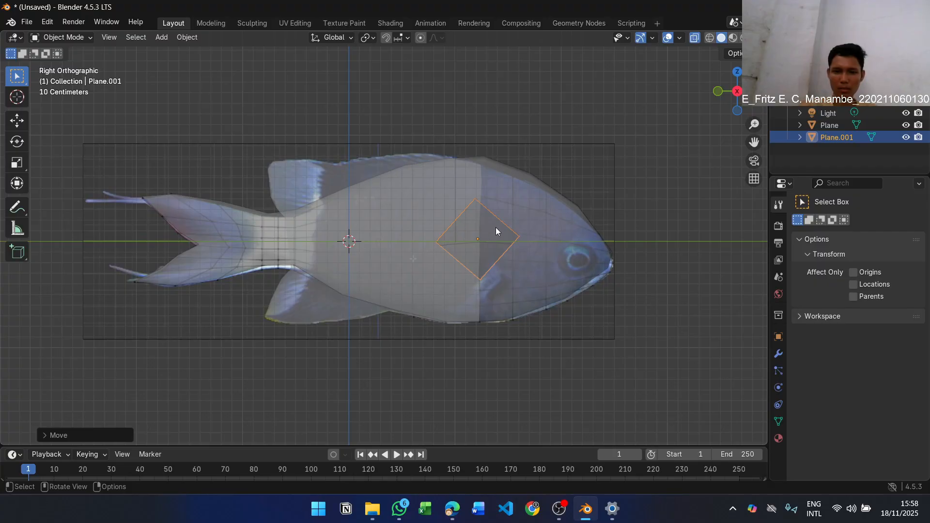
{"action": "key", "text": "g"}
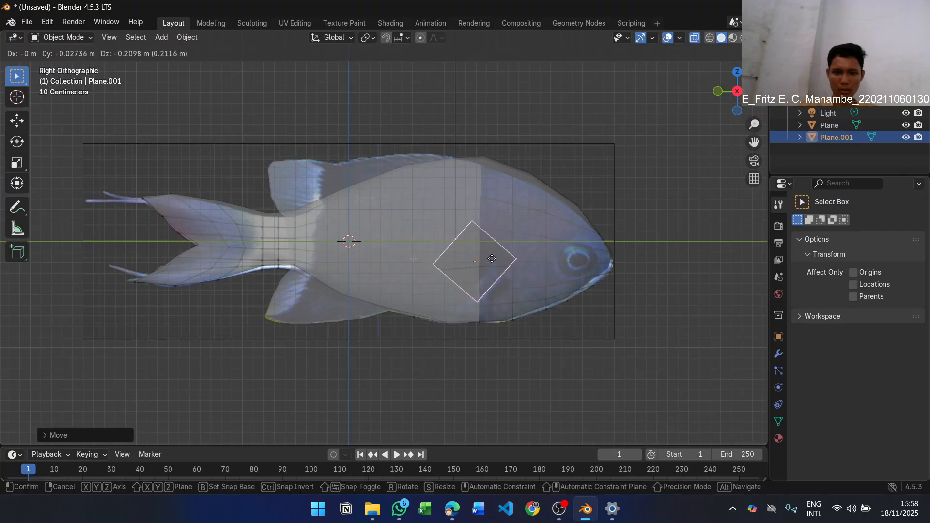
{"action": "left_click", "coordinate": [492, 258]}
{"action": "scroll", "coordinate": [555, 238], "scroll_direction": "up", "scroll_amount": 4}
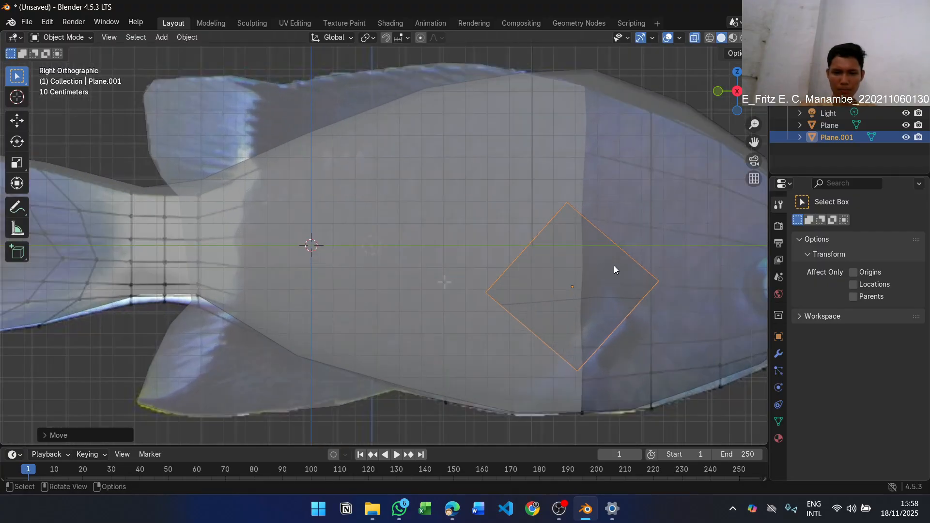
{"action": "middle_click_drag", "start_coordinate": [664, 239], "coordinate": [611, 234]}
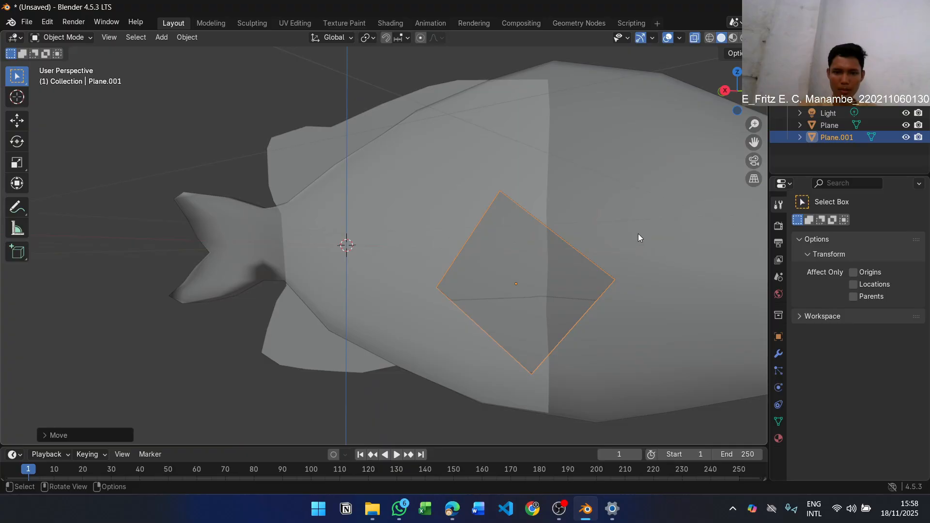
Switch to the lab module PDF, examine the side fin shape in figure 1.15, and return to Blender
{"action": "key", "text": "alt+Tab"}
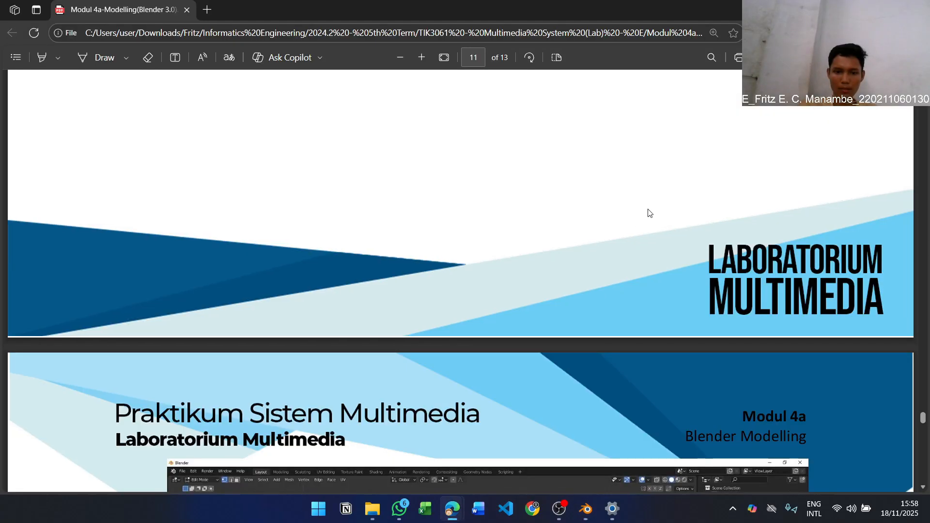
{"action": "scroll", "coordinate": [655, 202], "scroll_direction": "down", "scroll_amount": 5}
{"action": "scroll", "coordinate": [655, 207], "scroll_direction": "up", "scroll_amount": 5}
{"action": "scroll", "coordinate": [657, 196], "scroll_direction": "down", "scroll_amount": 8}
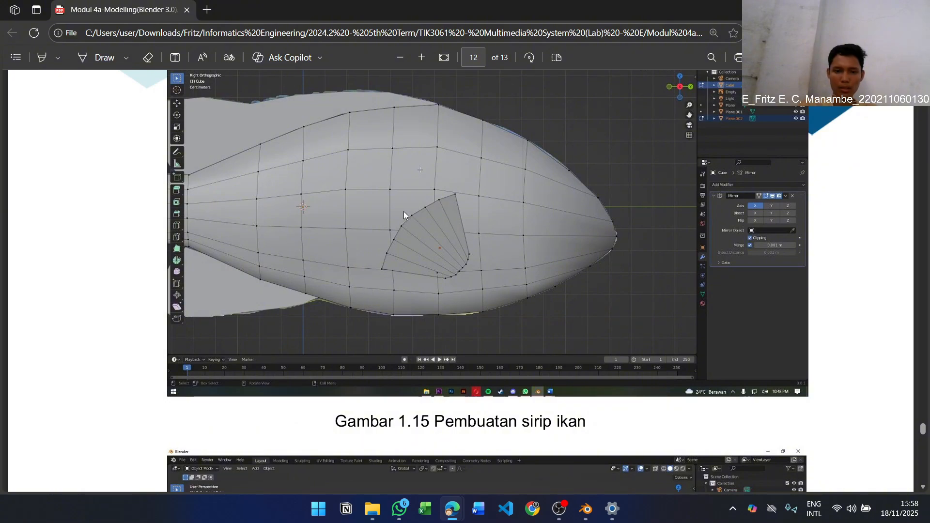
{"action": "key", "text": "alt+Tab"}
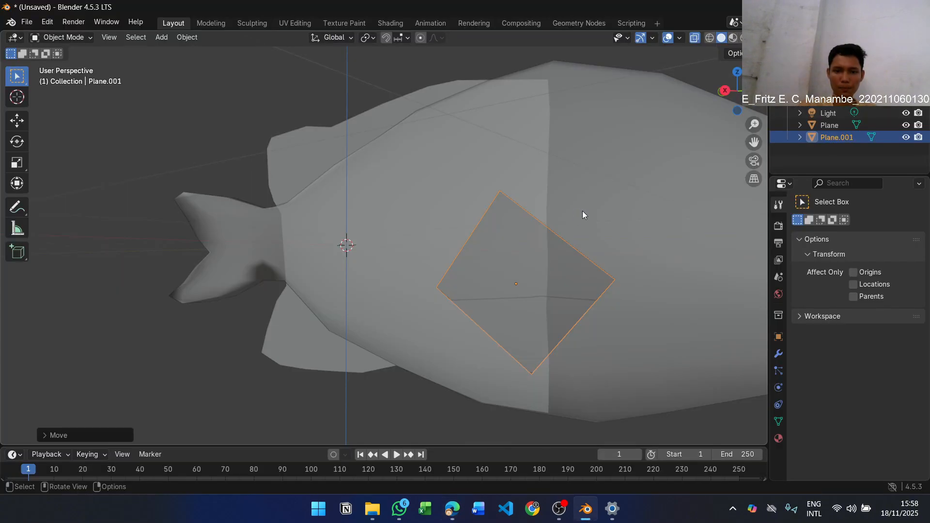
In Edit Mode and right view, add six evenly spaced loop cuts across the side fin plane
{"action": "key", "text": "KP_3"}
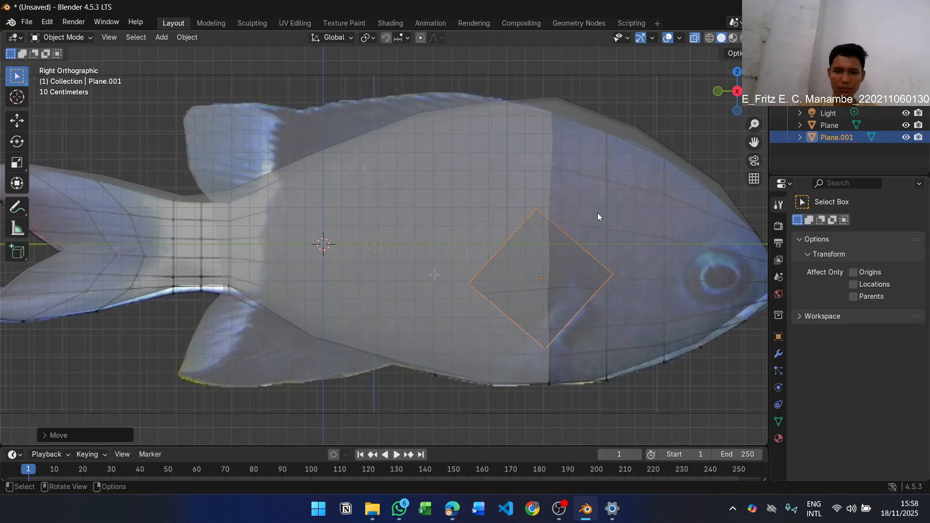
{"action": "key", "text": "Tab"}
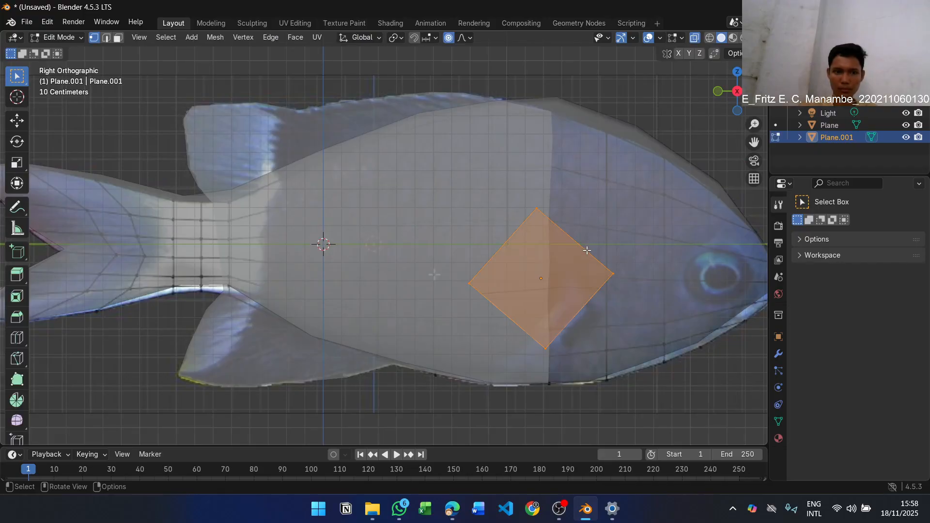
{"action": "key", "text": "alt+z"}
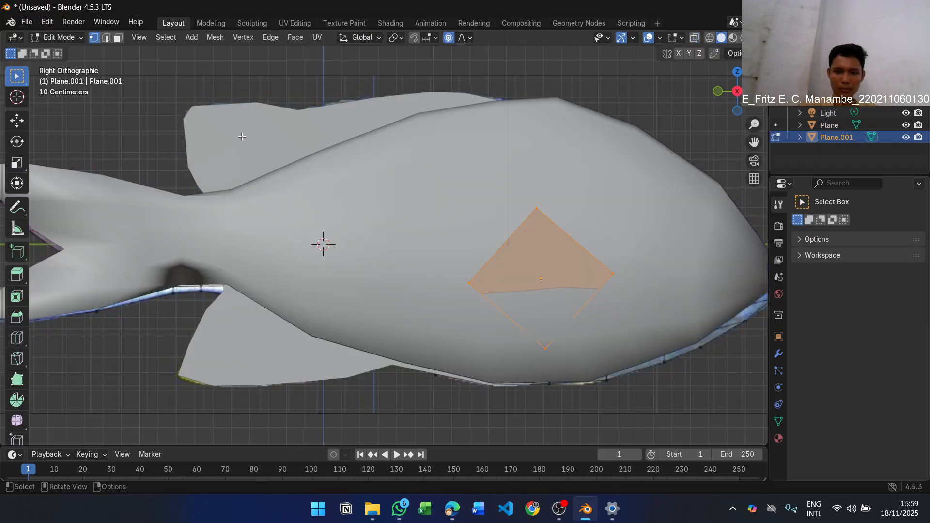
{"action": "key", "text": "alt+z"}
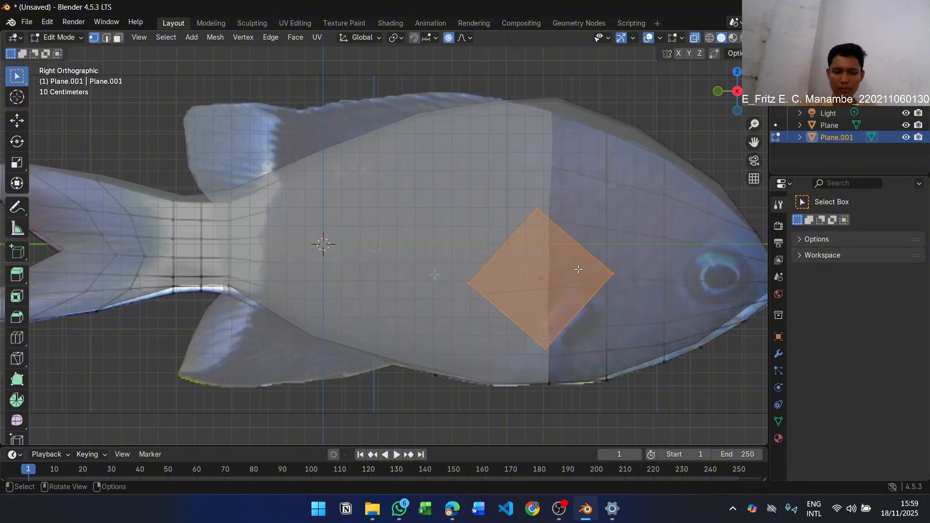
{"action": "key", "text": "ctrl+r"}
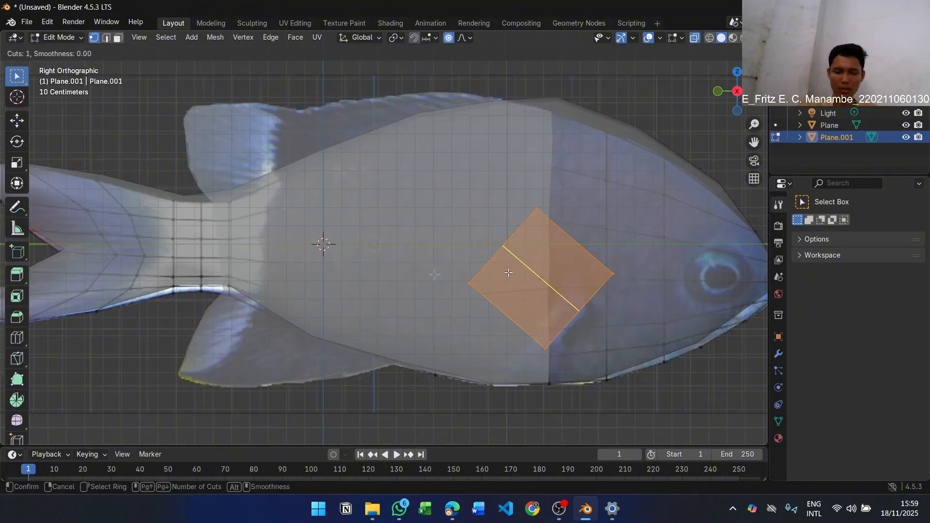
{"action": "scroll", "coordinate": [523, 260], "scroll_direction": "up", "scroll_amount": 5}
{"action": "left_click", "coordinate": [523, 260]}
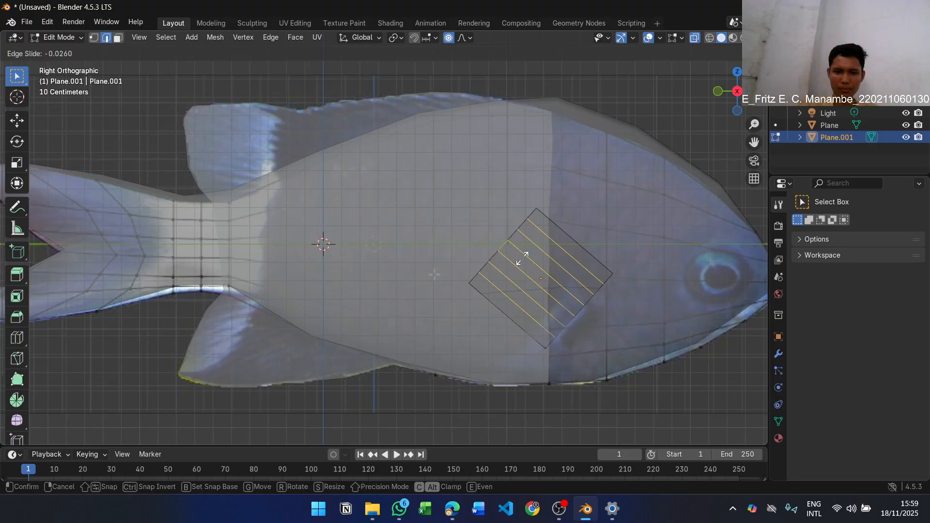
{"action": "right_click", "coordinate": [551, 287]}
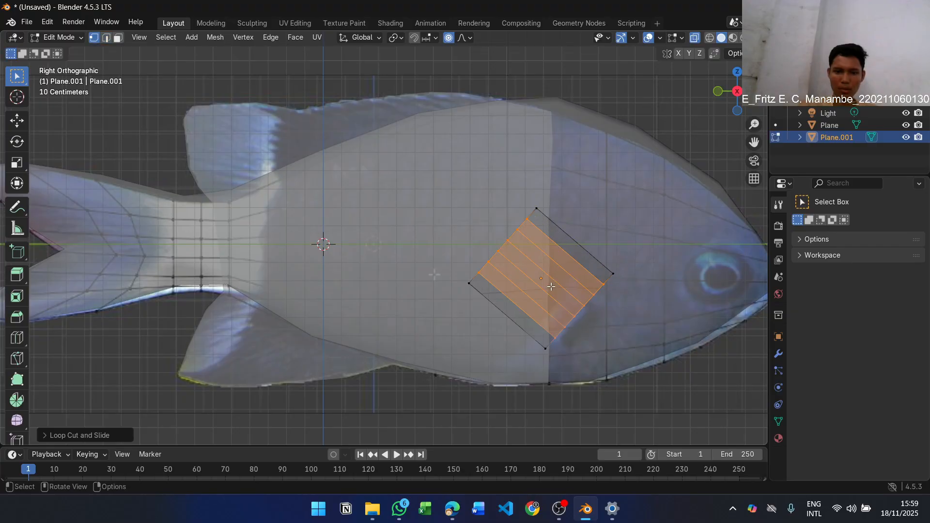
{"action": "left_click", "coordinate": [551, 286]}
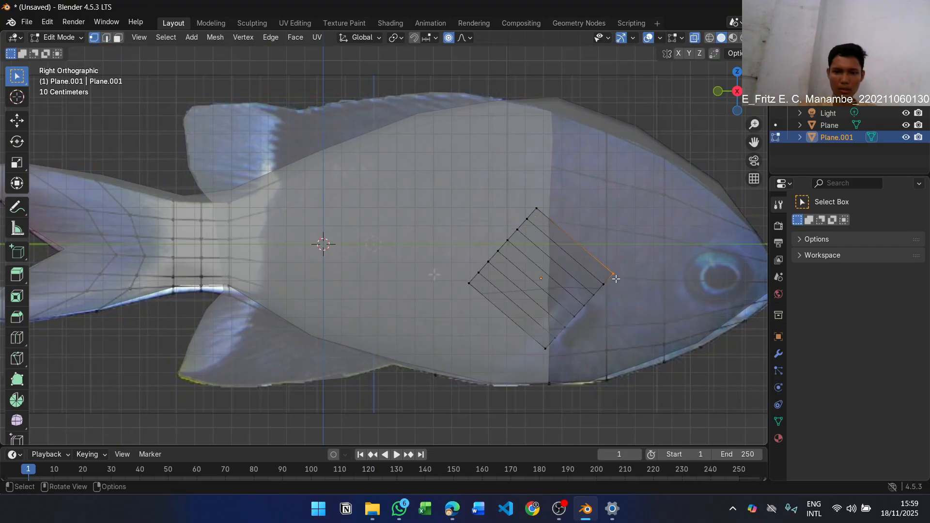
Scale the vertices along the side fin's lower front edge on the global Y axis
{"action": "left_click_drag", "start_coordinate": [627, 257], "coordinate": [536, 358]}
{"action": "scroll", "coordinate": [578, 318], "scroll_direction": "up", "scroll_amount": 4}
{"action": "scroll", "coordinate": [605, 304], "scroll_direction": "down", "scroll_amount": 4}
{"action": "middle_click_drag", "start_coordinate": [614, 285], "coordinate": [565, 282]}
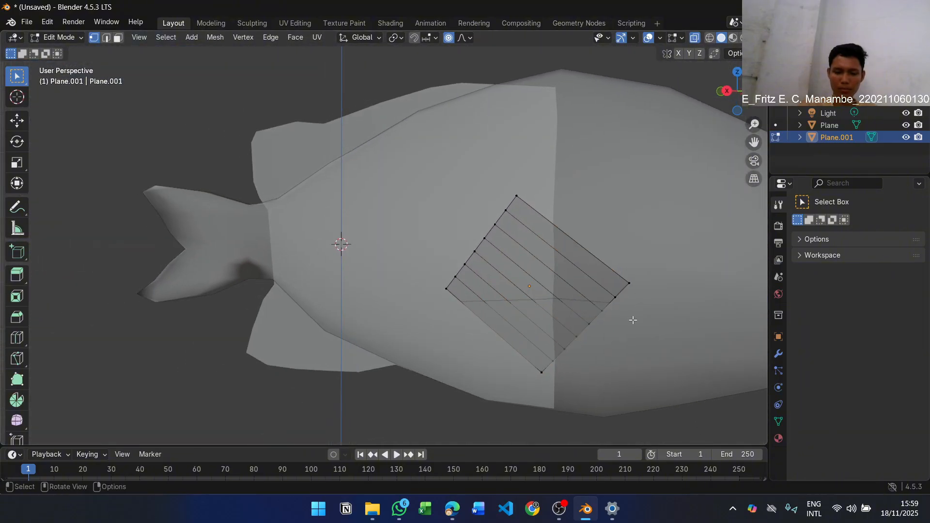
{"action": "key", "text": "KP_3"}
{"action": "left_click_drag", "start_coordinate": [625, 283], "coordinate": [534, 343]}
{"action": "key", "text": "s"}
{"action": "key", "text": "y"}
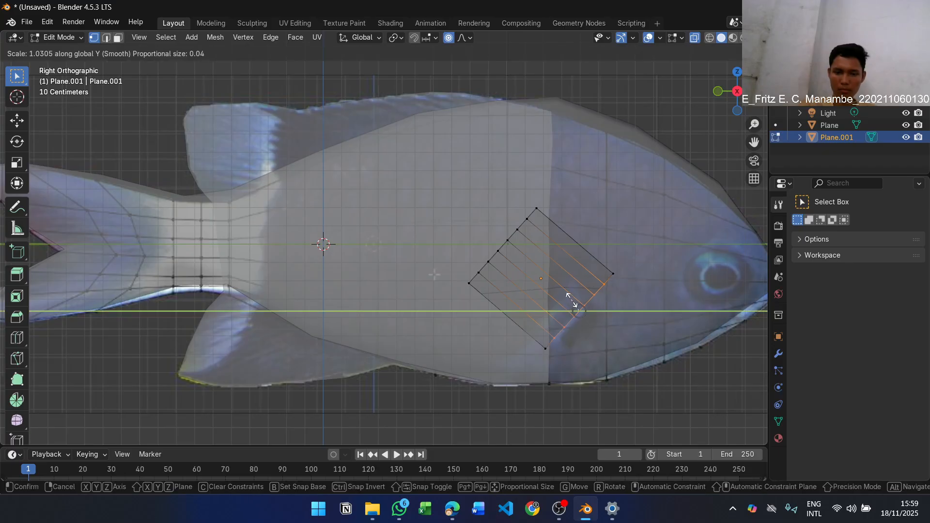
{"action": "left_click", "coordinate": [576, 308]}
Move the corner and adjacent vertices of the fin's lower front edge inward to taper its base
{"action": "left_click", "coordinate": [613, 273]}
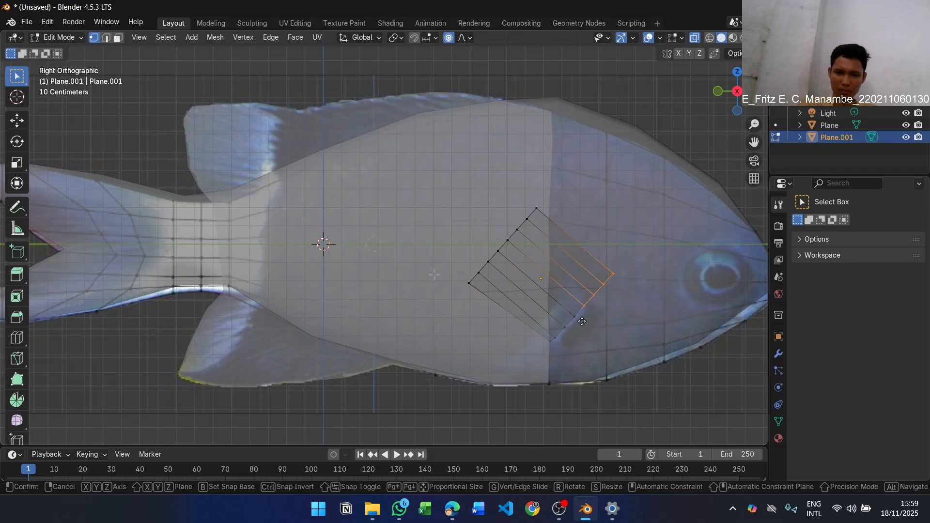
{"action": "key", "text": "g"}
{"action": "left_click", "coordinate": [594, 290]}
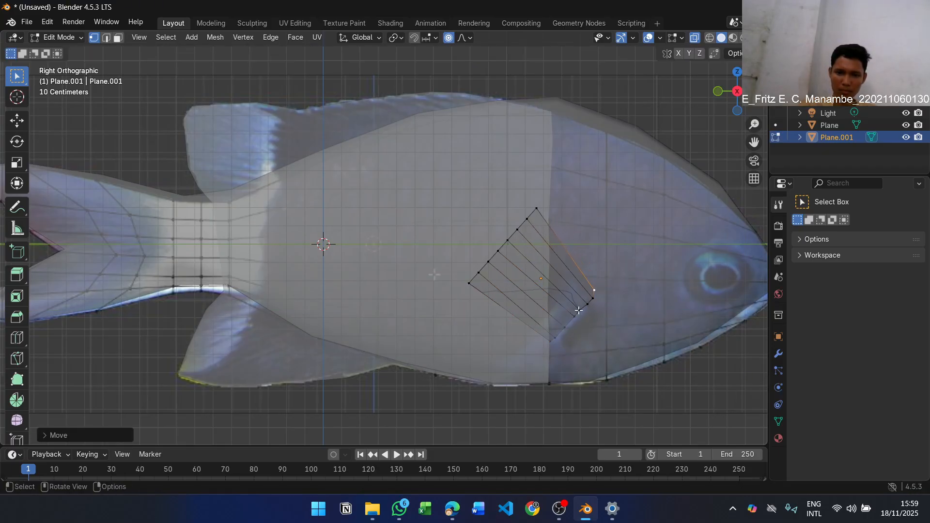
{"action": "left_click", "coordinate": [555, 338]}
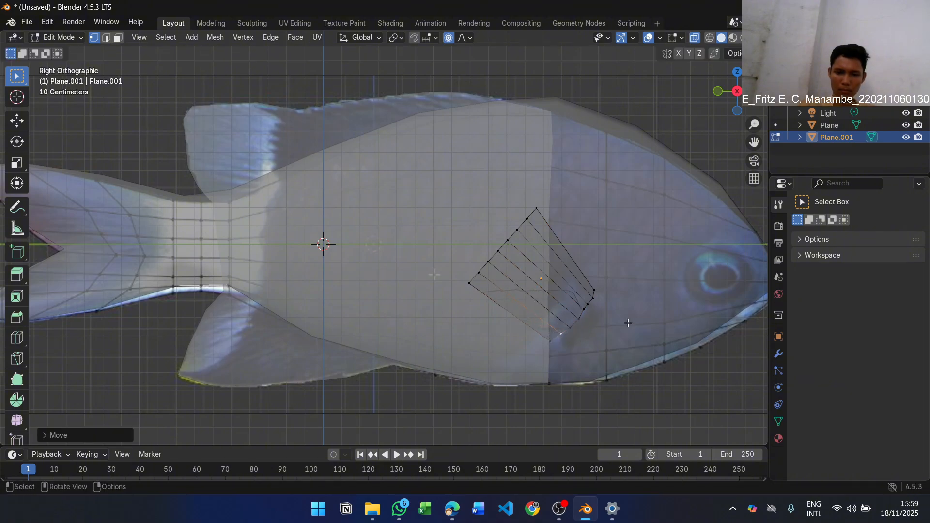
Move the vertices along the fin's upper rear edge in the right view to form a rounded outline
{"action": "middle_click_drag", "start_coordinate": [623, 322], "coordinate": [692, 262]}
{"action": "middle_click_drag", "start_coordinate": [689, 218], "coordinate": [566, 188], "text": "shift"}
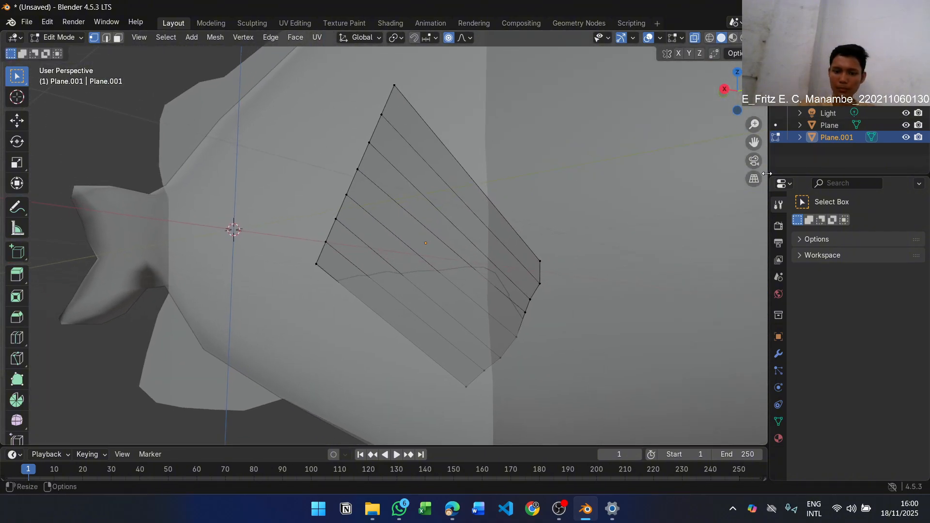
{"action": "key", "text": "KP_3"}
{"action": "middle_click_drag", "start_coordinate": [591, 274], "coordinate": [533, 262], "text": "shift"}
{"action": "key", "text": "alt+Tab"}
{"action": "key", "text": "alt+Tab"}
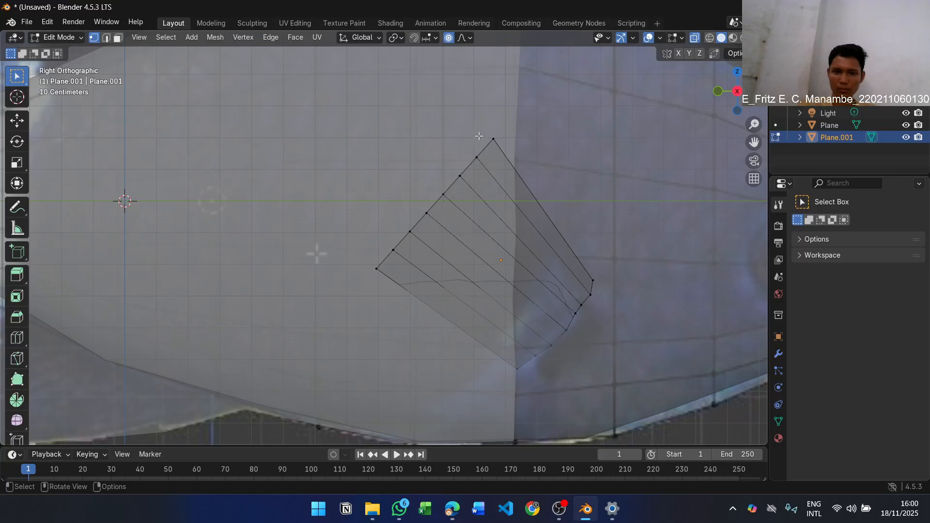
{"action": "left_click_drag", "start_coordinate": [479, 136], "coordinate": [506, 147]}
{"action": "key", "text": "g"}
{"action": "left_click", "coordinate": [527, 182]}
{"action": "left_click_drag", "start_coordinate": [444, 169], "coordinate": [471, 185]}
{"action": "key", "text": "g"}
{"action": "left_click", "coordinate": [458, 176]}
{"action": "left_click_drag", "start_coordinate": [431, 188], "coordinate": [455, 203]}
{"action": "key", "text": "g"}
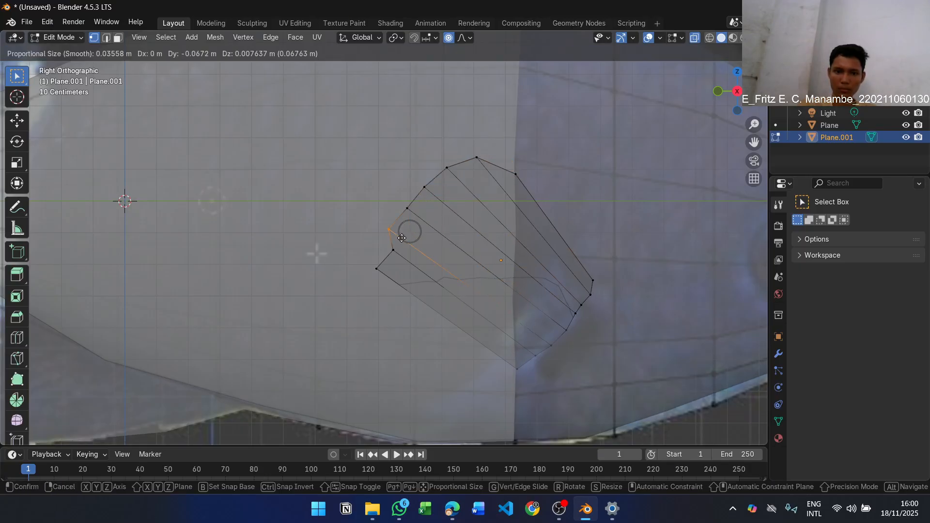
{"action": "left_click", "coordinate": [404, 240]}
{"action": "left_click_drag", "start_coordinate": [366, 259], "coordinate": [383, 280]}
Reposition the vertices along the fin's lower front edge so the base end is narrow and rounded
{"action": "key", "text": "g"}
{"action": "left_click", "coordinate": [410, 291]}
{"action": "left_click_drag", "start_coordinate": [507, 360], "coordinate": [539, 381]}
{"action": "key", "text": "g"}
{"action": "left_click", "coordinate": [536, 367]}
{"action": "left_click_drag", "start_coordinate": [557, 323], "coordinate": [577, 339]}
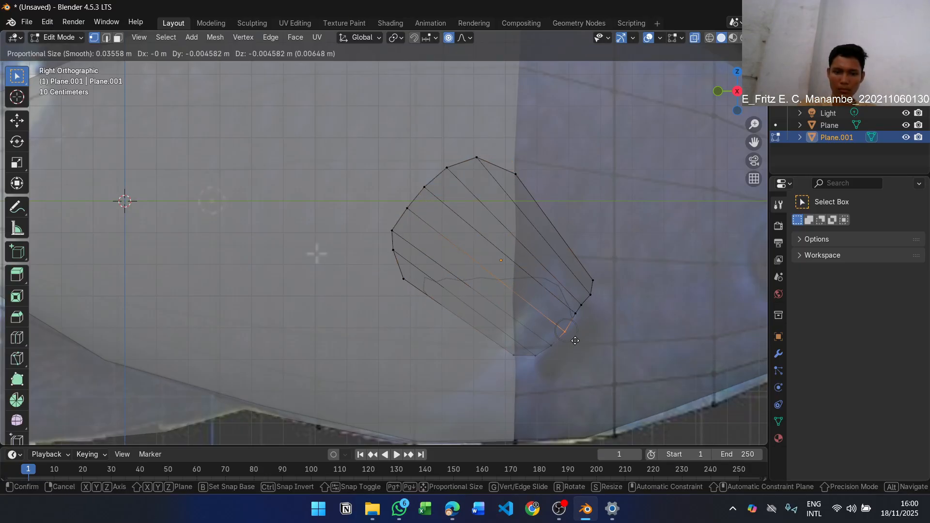
{"action": "left_click", "coordinate": [571, 346]}
{"action": "left_click_drag", "start_coordinate": [568, 307], "coordinate": [614, 297]}
{"action": "key", "text": "g"}
{"action": "left_click", "coordinate": [584, 321]}
{"action": "key", "text": "g"}
{"action": "key", "text": "g"}
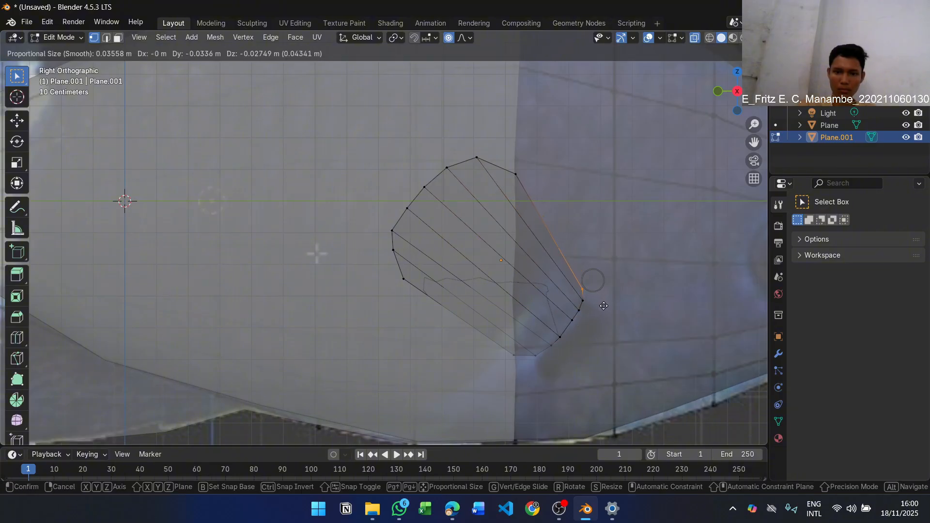
{"action": "left_click", "coordinate": [601, 304]}
{"action": "key", "text": "alt+Tab"}
{"action": "key", "text": "alt+Tab"}
Select all vertices of the side fin and move it slightly inward and up against the fish's side
{"action": "middle_click_drag", "start_coordinate": [647, 236], "coordinate": [533, 245]}
{"action": "scroll", "coordinate": [289, 298], "scroll_direction": "down", "scroll_amount": 4}
{"action": "middle_click_drag", "start_coordinate": [332, 301], "coordinate": [331, 242]}
{"action": "left_click_drag", "start_coordinate": [295, 201], "coordinate": [484, 305]}
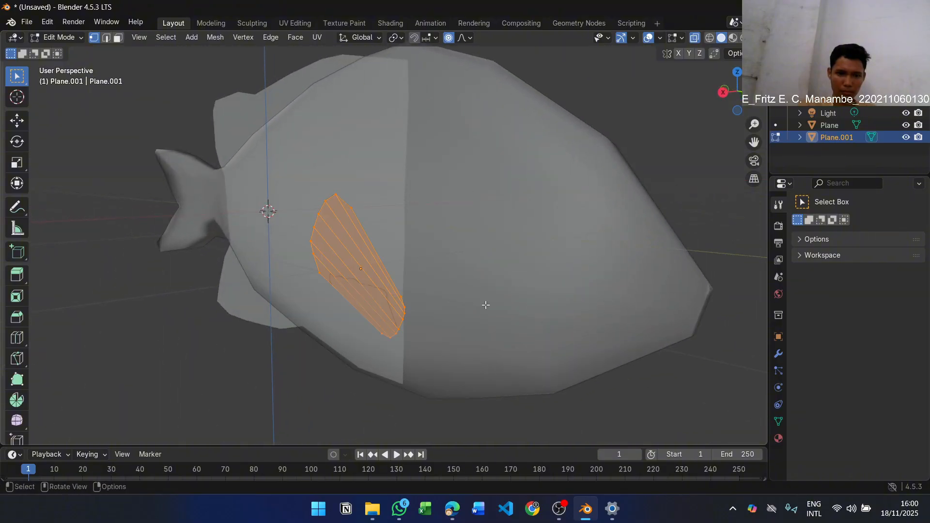
{"action": "middle_click_drag", "start_coordinate": [484, 305], "coordinate": [429, 299]}
{"action": "scroll", "coordinate": [420, 303], "scroll_direction": "up", "scroll_amount": 1}
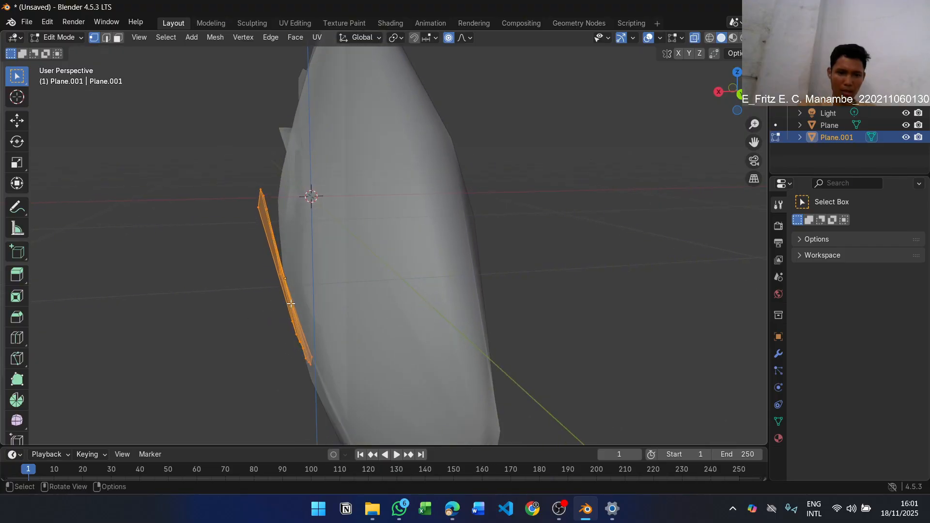
{"action": "key", "text": "g"}
{"action": "key", "text": "x"}
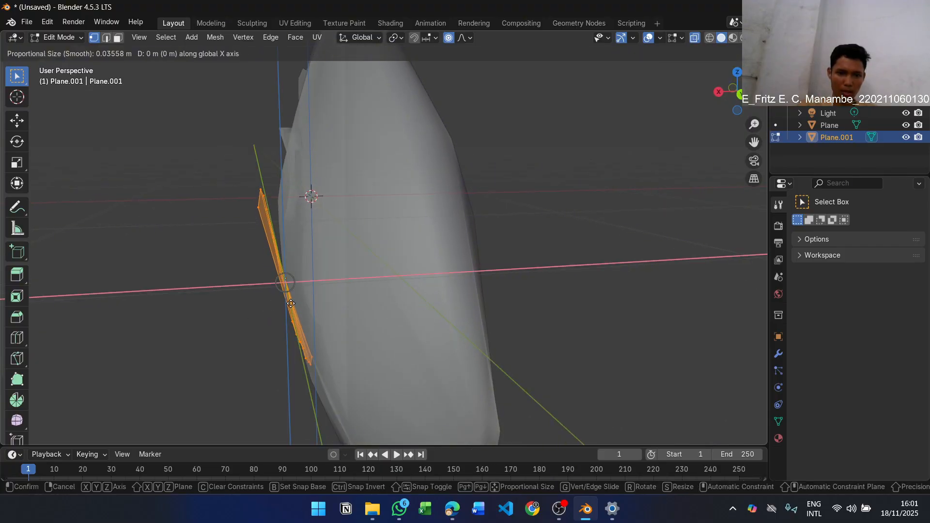
{"action": "middle_click_drag", "start_coordinate": [297, 304], "coordinate": [332, 269]}
{"action": "right_click", "coordinate": [301, 309]}
{"action": "key", "text": "g"}
{"action": "left_click", "coordinate": [287, 164]}
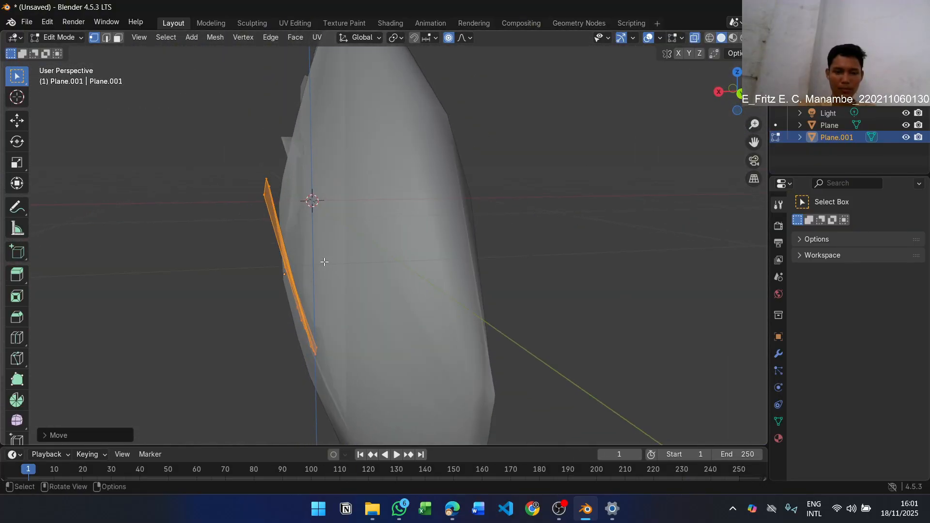
Try rotating the side fin about the global X and Z axes and undo the rotation
{"action": "key", "text": "r"}
{"action": "key", "text": "z"}
{"action": "scroll", "coordinate": [286, 254], "scroll_direction": "down", "scroll_amount": 10}
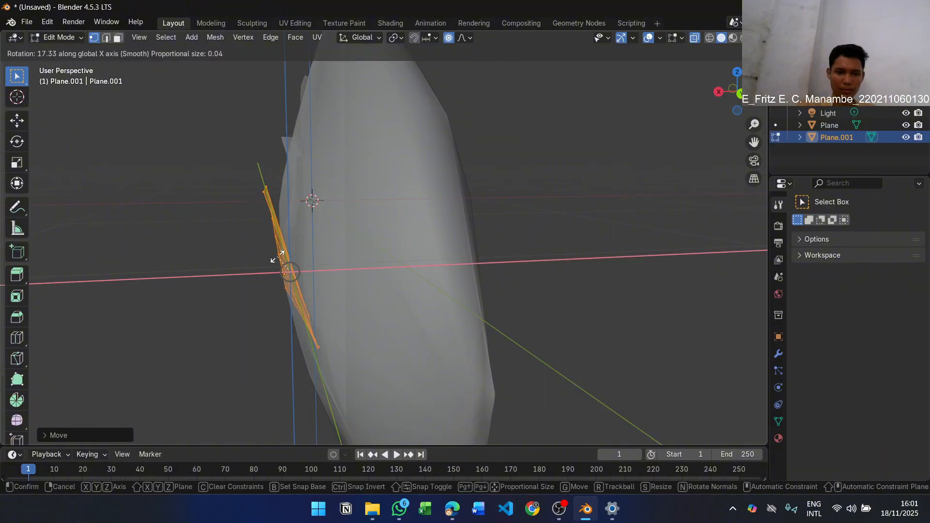
{"action": "key", "text": "x"}
{"action": "right_click", "coordinate": [277, 262]}
{"action": "middle_click_drag", "start_coordinate": [277, 262], "coordinate": [337, 270]}
{"action": "key", "text": "r"}
{"action": "right_click", "coordinate": [336, 270]}
{"action": "key", "text": "r"}
{"action": "key", "text": "x"}
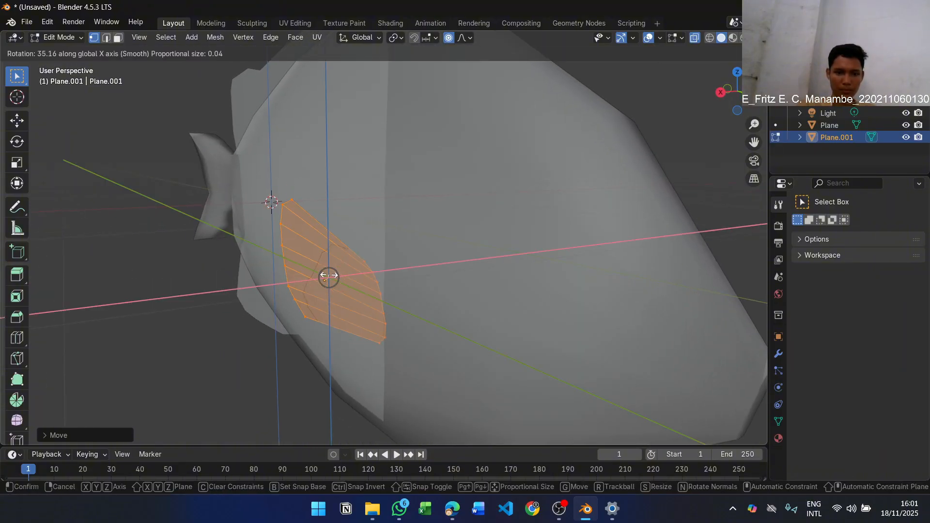
{"action": "key", "text": "z"}
{"action": "left_click", "coordinate": [390, 258]}
{"action": "key", "text": "ctrl+z"}
Rotate the side fin about 19 degrees around the global Z axis and shift it slightly toward the tail
{"action": "key", "text": "r"}
{"action": "key", "text": "z"}
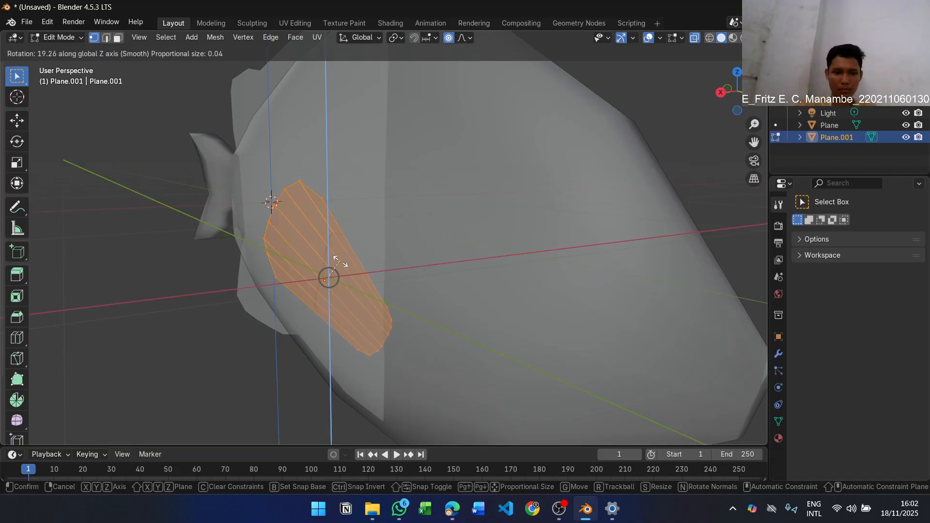
{"action": "left_click", "coordinate": [339, 268]}
{"action": "key", "text": "g"}
{"action": "left_click", "coordinate": [356, 276]}
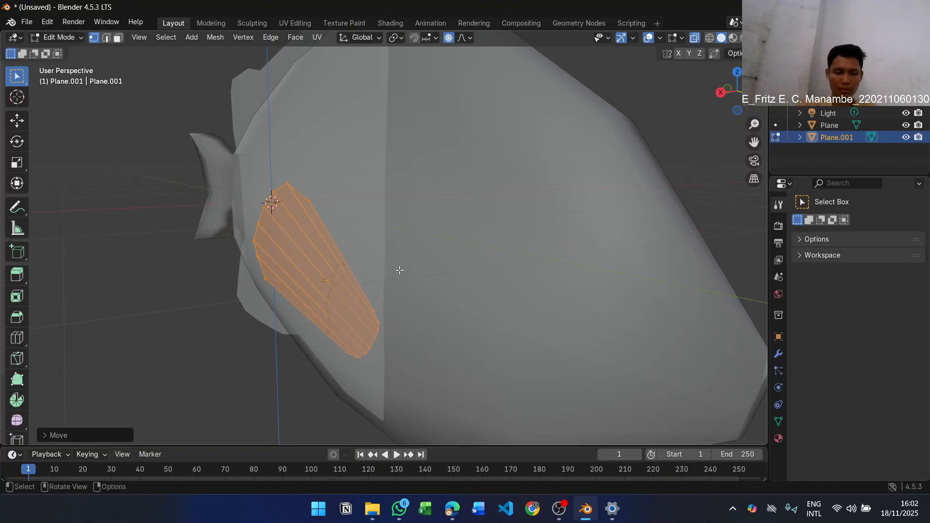
{"action": "middle_click_drag", "start_coordinate": [400, 270], "coordinate": [368, 253]}
{"action": "left_click", "coordinate": [521, 281]}
Examine the fin's angle from the front and compare it with step 15 and the mirrored fin figure in the lab module PDF
{"action": "middle_click_drag", "start_coordinate": [520, 281], "coordinate": [621, 277]}
{"action": "scroll", "coordinate": [621, 277], "scroll_direction": "down", "scroll_amount": 3}
{"action": "scroll", "coordinate": [666, 247], "scroll_direction": "down", "scroll_amount": 1}
{"action": "middle_click_drag", "start_coordinate": [669, 241], "coordinate": [705, 253]}
{"action": "middle_click_drag", "start_coordinate": [612, 218], "coordinate": [505, 233]}
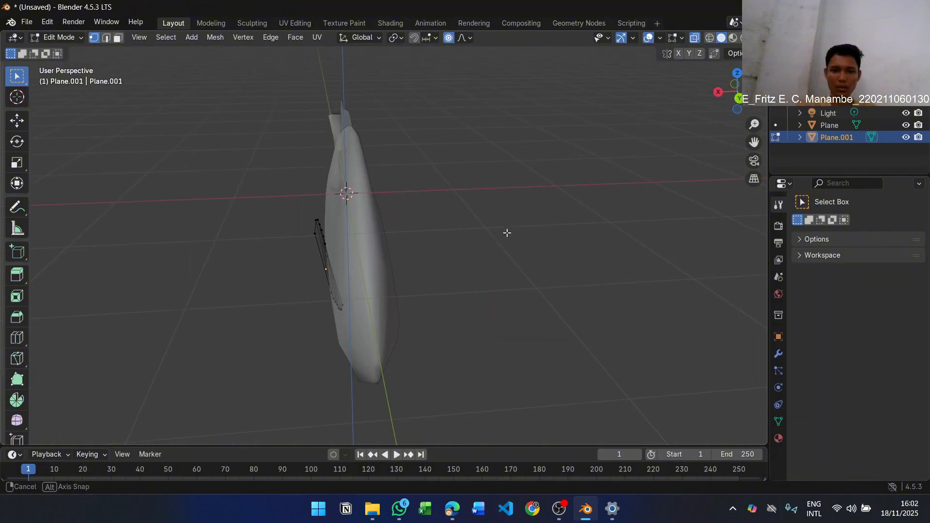
{"action": "key", "text": "alt+Tab"}
{"action": "scroll", "coordinate": [622, 236], "scroll_direction": "down", "scroll_amount": 5}
{"action": "scroll", "coordinate": [621, 236], "scroll_direction": "down", "scroll_amount": 5}
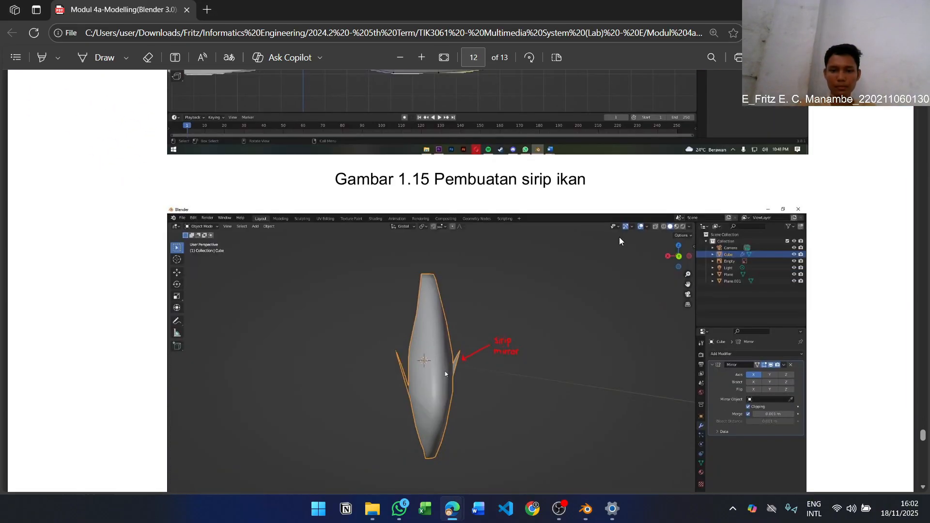
{"action": "scroll", "coordinate": [618, 230], "scroll_direction": "up", "scroll_amount": 6}
{"action": "scroll", "coordinate": [618, 231], "scroll_direction": "up", "scroll_amount": 10}
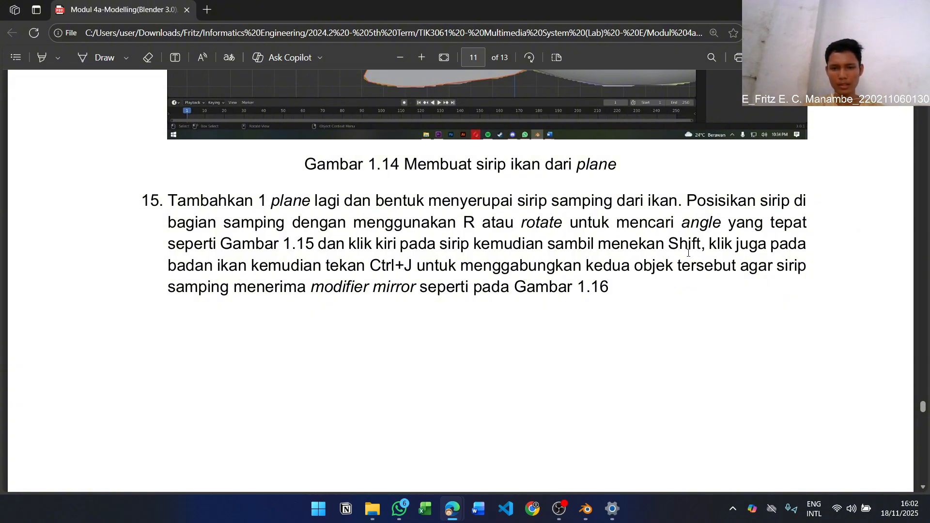
{"action": "key", "text": "alt+Tab"}
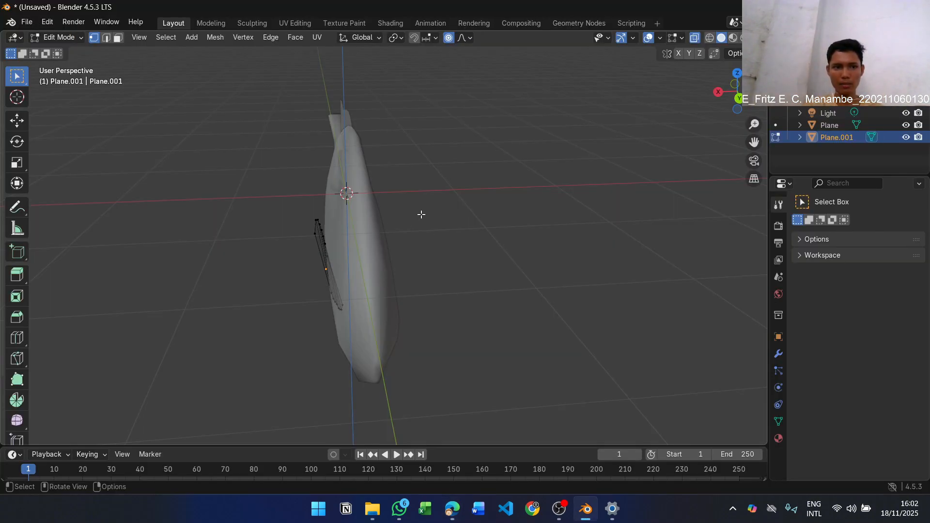
Leave Edit Mode, select the side fin with the fish body as the active object, and join the two
{"action": "middle_click_drag", "start_coordinate": [421, 214], "coordinate": [486, 213]}
{"action": "key", "text": "Tab"}
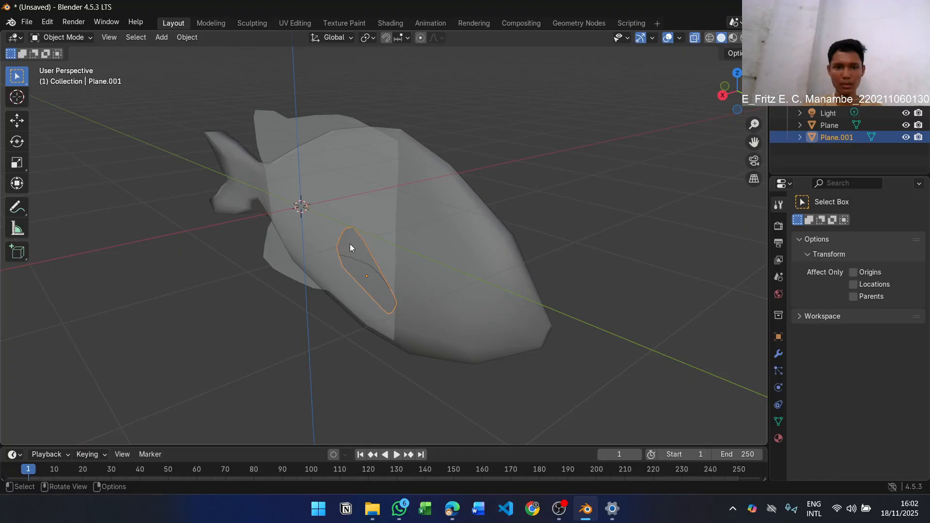
{"action": "middle_click_drag", "start_coordinate": [400, 214], "coordinate": [366, 245]}
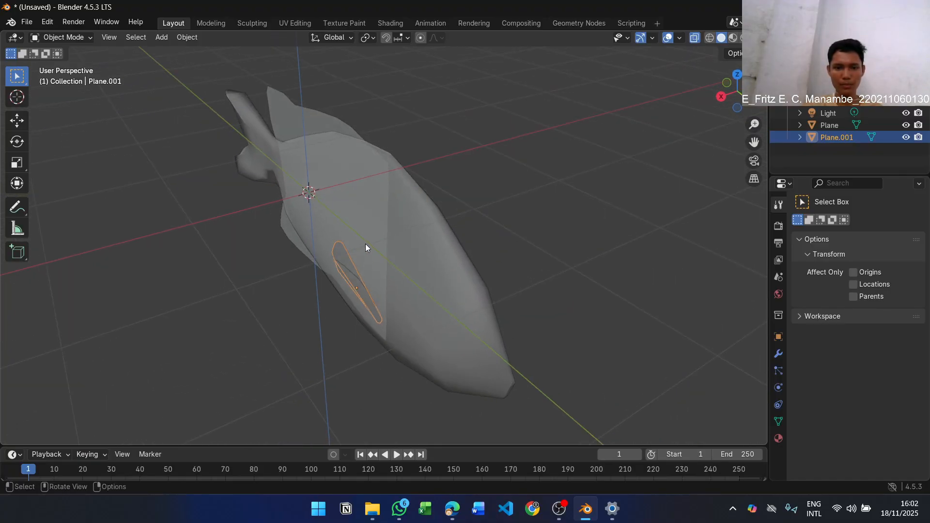
{"action": "left_click", "coordinate": [409, 229], "text": "shift"}
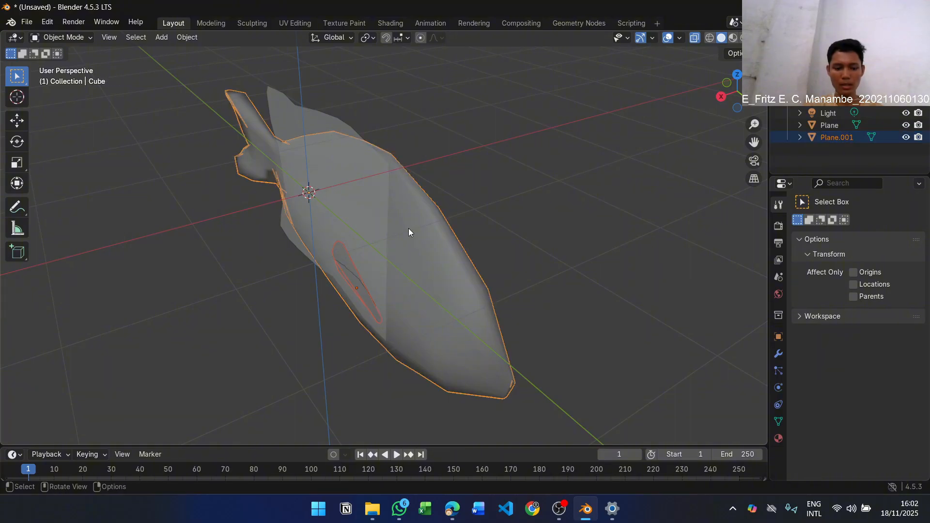
{"action": "key", "text": "Tab"}
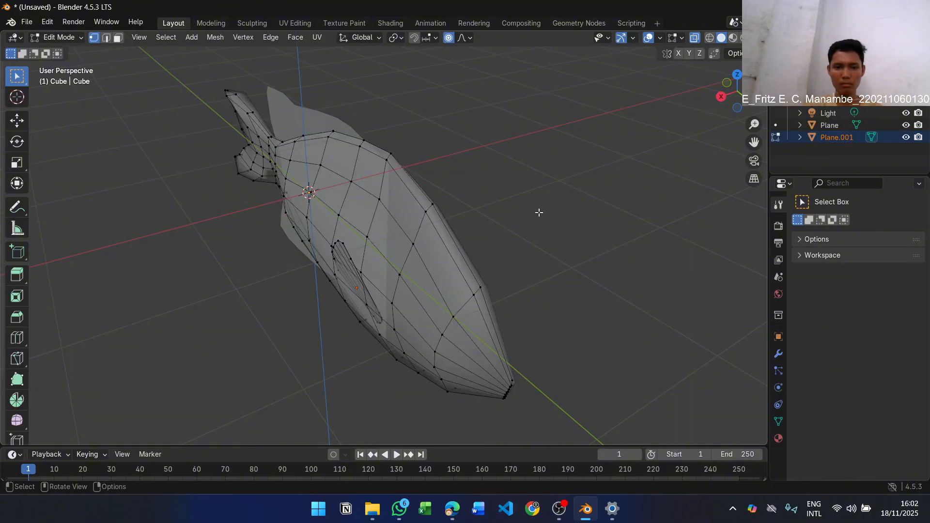
{"action": "key", "text": "Tab"}
{"action": "key", "text": "alt+Tab"}
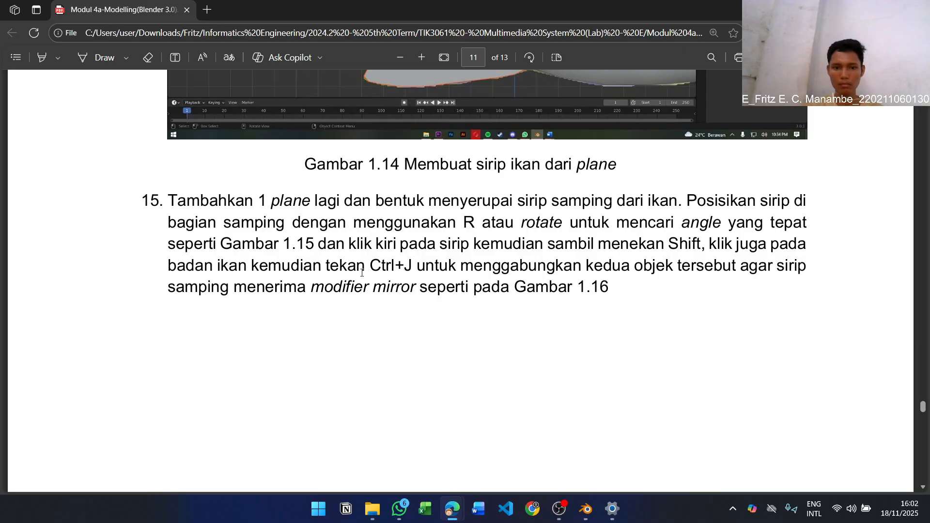
{"action": "key", "text": "alt+Tab"}
{"action": "middle_click_drag", "start_coordinate": [445, 254], "coordinate": [498, 206]}
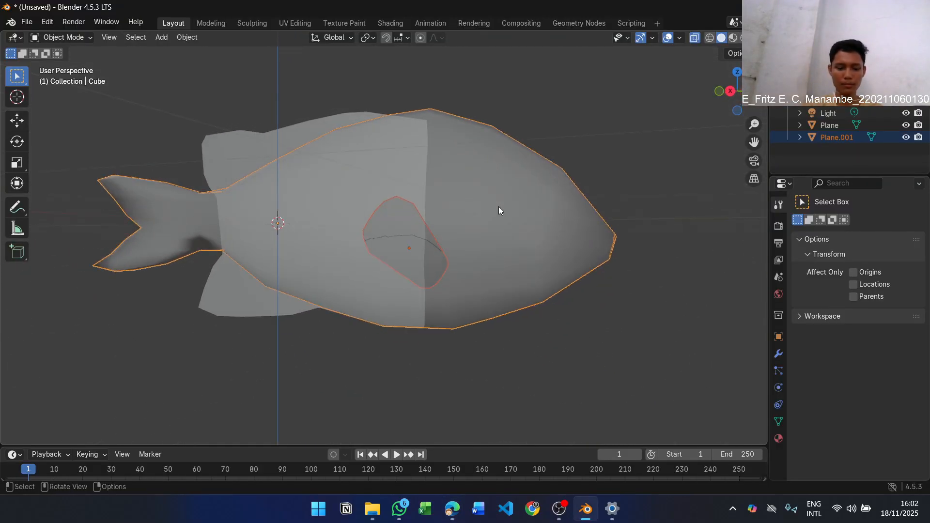
{"action": "key", "text": "ctrl+j"}
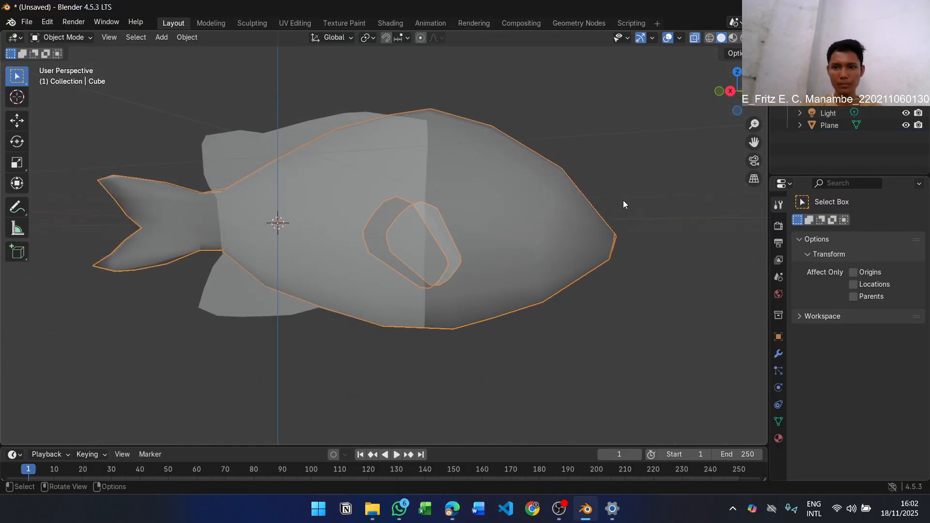
Inspect the joined side fins on the body with X-ray turned off, and undo the join
{"action": "middle_click_drag", "start_coordinate": [624, 204], "coordinate": [459, 237]}
{"action": "left_click", "coordinate": [459, 237]}
{"action": "middle_click_drag", "start_coordinate": [431, 294], "coordinate": [609, 231]}
{"action": "scroll", "coordinate": [423, 232], "scroll_direction": "up", "scroll_amount": 5}
{"action": "left_click", "coordinate": [426, 236]}
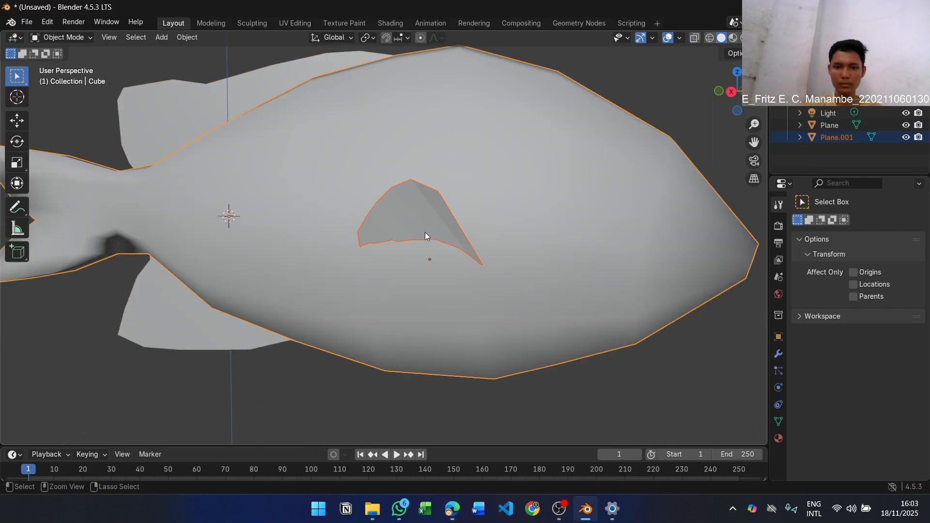
{"action": "key", "text": "ctrl+z"}
Select only the side fin and move it slightly relative to the fish's side in Object Mode
{"action": "middle_click_drag", "start_coordinate": [422, 221], "coordinate": [338, 258]}
{"action": "key", "text": "g"}
{"action": "left_click", "coordinate": [333, 291]}
{"action": "scroll", "coordinate": [333, 293], "scroll_direction": "up", "scroll_amount": 3}
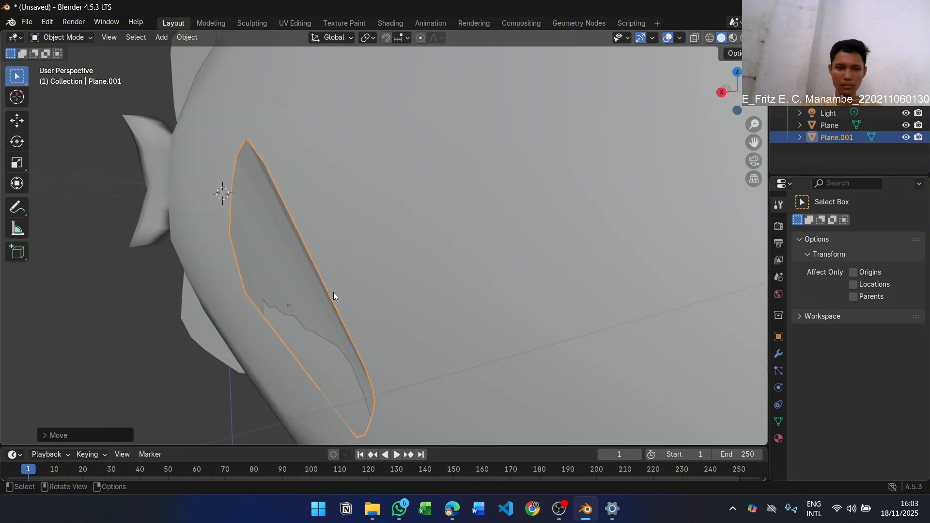
{"action": "middle_click_drag", "start_coordinate": [333, 297], "coordinate": [301, 251]}
Turn on X-ray in Edit Mode and pull the vertices near the side fin's lower front corner outward
{"action": "key", "text": "Tab"}
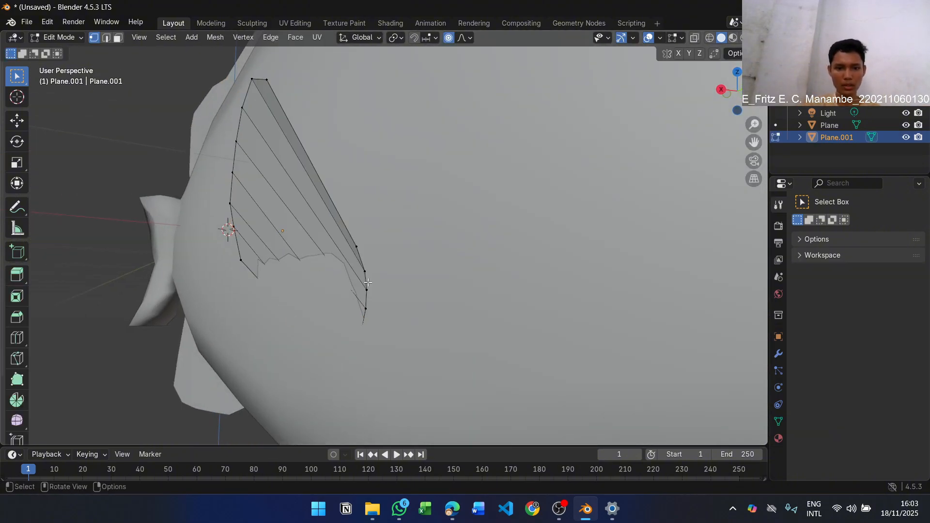
{"action": "key", "text": "alt+z"}
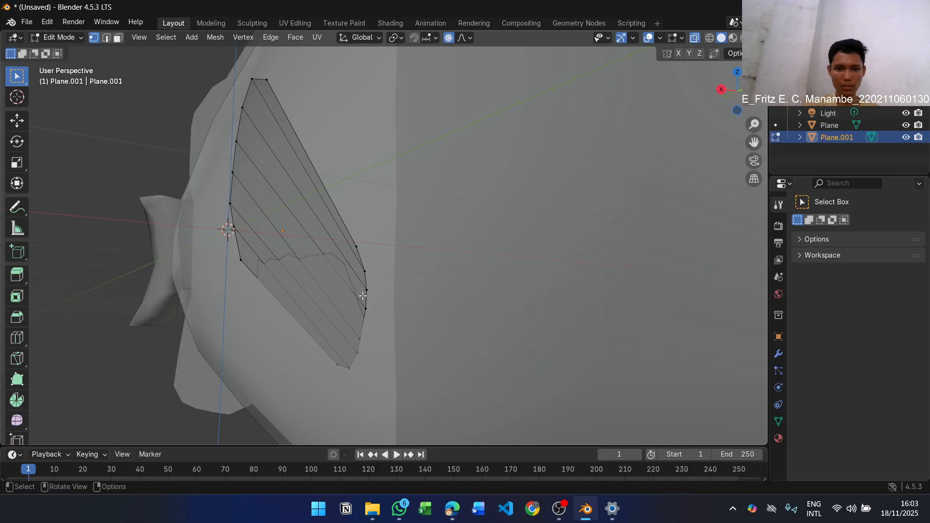
{"action": "key", "text": "g"}
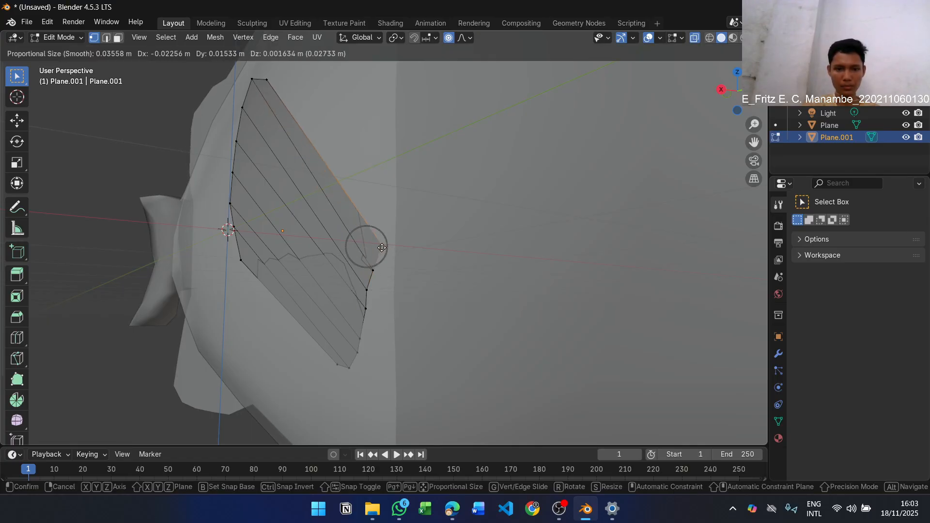
{"action": "left_click", "coordinate": [374, 271]}
{"action": "key", "text": "g"}
{"action": "left_click", "coordinate": [380, 271]}
Reposition the vertex at the side fin's upper front corner to refine the outline, and return to Object Mode
{"action": "middle_click_drag", "start_coordinate": [381, 271], "coordinate": [355, 208]}
{"action": "left_click", "coordinate": [339, 211]}
{"action": "key", "text": "g"}
{"action": "left_click", "coordinate": [343, 207]}
{"action": "key", "text": "g"}
{"action": "left_click", "coordinate": [212, 207]}
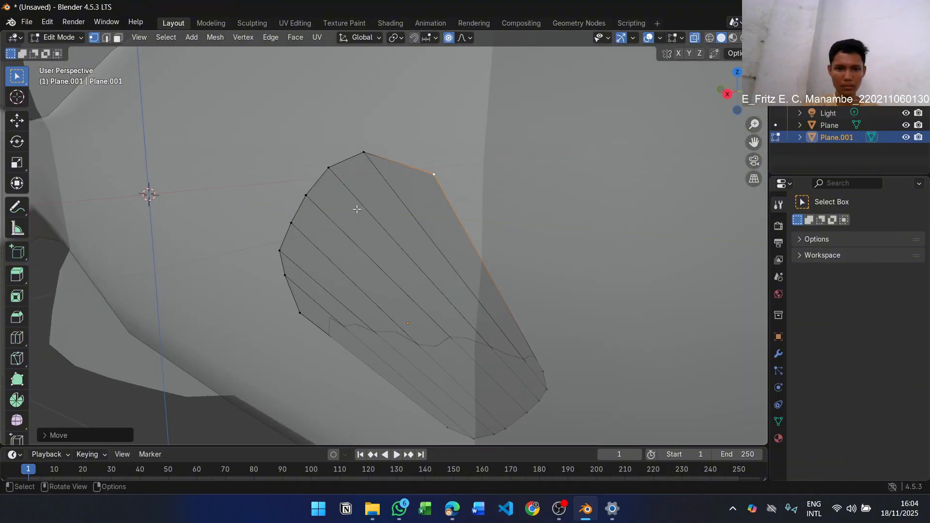
{"action": "scroll", "coordinate": [358, 208], "scroll_direction": "down", "scroll_amount": 6}
{"action": "left_click", "coordinate": [505, 218]}
{"action": "key", "text": "Tab"}
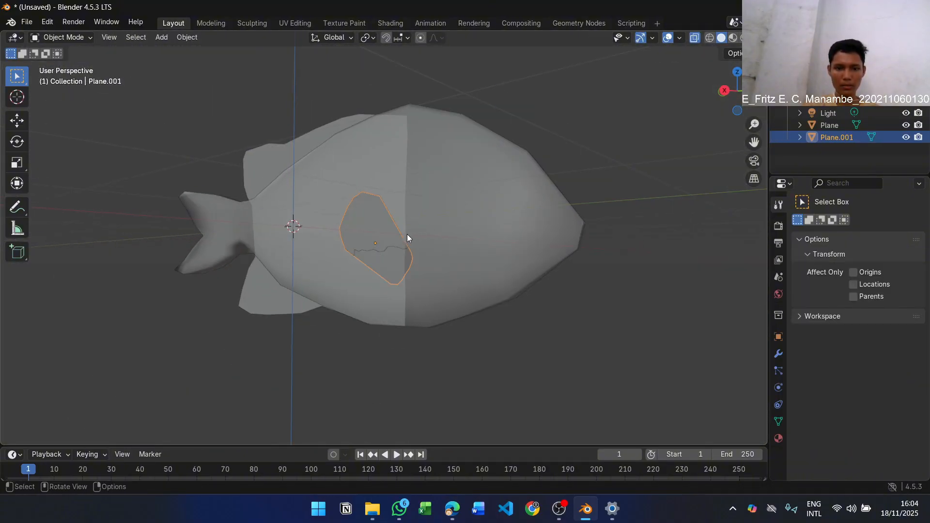
Move the whole side fin to adjust how closely it sits against the fish's body
{"action": "middle_click_drag", "start_coordinate": [409, 239], "coordinate": [408, 262]}
{"action": "middle_click_drag", "start_coordinate": [402, 257], "coordinate": [310, 271]}
{"action": "key", "text": "g"}
{"action": "left_click", "coordinate": [322, 264]}
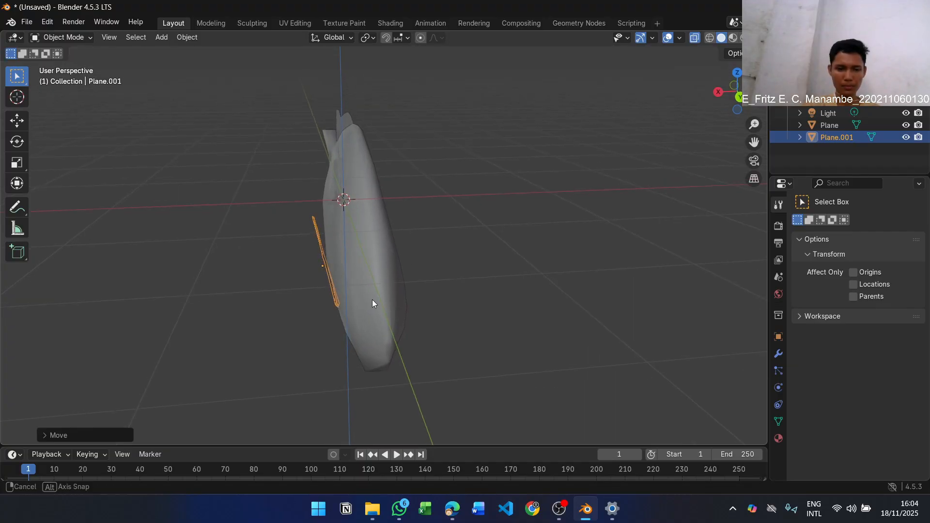
{"action": "scroll", "coordinate": [372, 299], "scroll_direction": "up", "scroll_amount": 6}
{"action": "middle_click_drag", "start_coordinate": [372, 299], "coordinate": [313, 253]}
{"action": "key", "text": "g"}
{"action": "left_click", "coordinate": [248, 148]}
Rotate the side fin slightly and shift it so its front edge meets the body
{"action": "middle_click_drag", "start_coordinate": [248, 149], "coordinate": [276, 154]}
{"action": "key", "text": "r"}
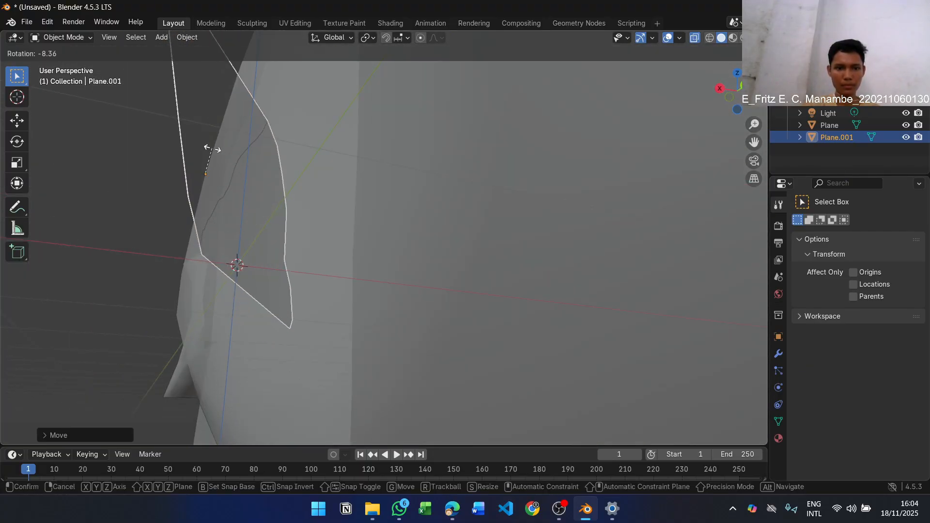
{"action": "middle_click_drag", "start_coordinate": [212, 147], "coordinate": [312, 267]}
{"action": "left_click", "coordinate": [226, 118]}
{"action": "key", "text": "g"}
{"action": "left_click", "coordinate": [224, 132]}
{"action": "left_click_drag", "start_coordinate": [312, 267], "coordinate": [334, 281]}
Join the repositioned side fin to the fish body so it receives the mirror, and turn off X-ray
{"action": "scroll", "coordinate": [334, 281], "scroll_direction": "down", "scroll_amount": 5}
{"action": "middle_click_drag", "start_coordinate": [334, 281], "coordinate": [445, 286]}
{"action": "left_click", "coordinate": [347, 290]}
{"action": "left_click", "coordinate": [464, 232], "text": "shift"}
{"action": "key", "text": "ctrl+j"}
{"action": "left_click", "coordinate": [598, 192]}
{"action": "middle_click_drag", "start_coordinate": [597, 192], "coordinate": [581, 163]}
{"action": "key", "text": "alt+z"}
{"action": "left_click", "coordinate": [348, 276]}
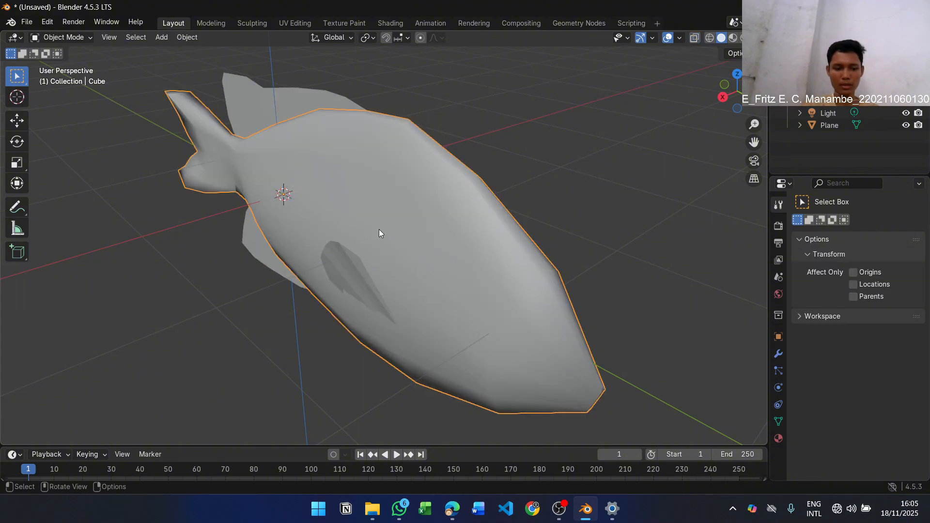
Switch to the lab module PDF and read step 16 about thickening the top and bottom fins
{"action": "key", "text": "alt+Tab"}
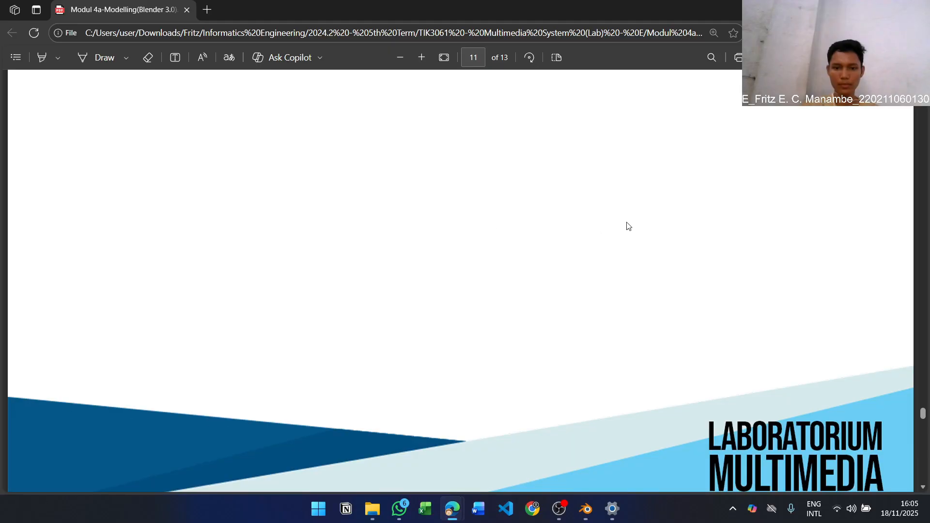
{"action": "scroll", "coordinate": [604, 225], "scroll_direction": "down", "scroll_amount": 10}
{"action": "scroll", "coordinate": [605, 227], "scroll_direction": "down", "scroll_amount": 12}
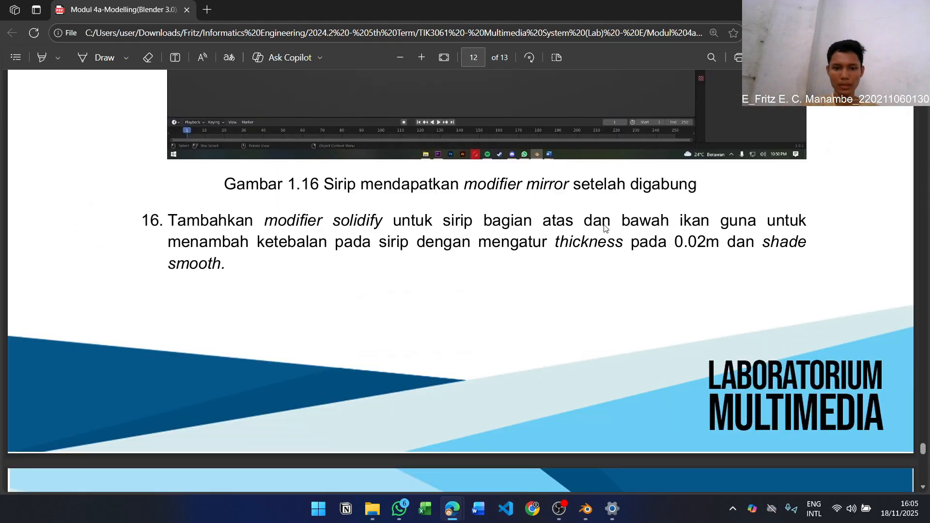
{"action": "scroll", "coordinate": [605, 227], "scroll_direction": "up", "scroll_amount": 3}
{"action": "key", "text": "alt+Tab"}
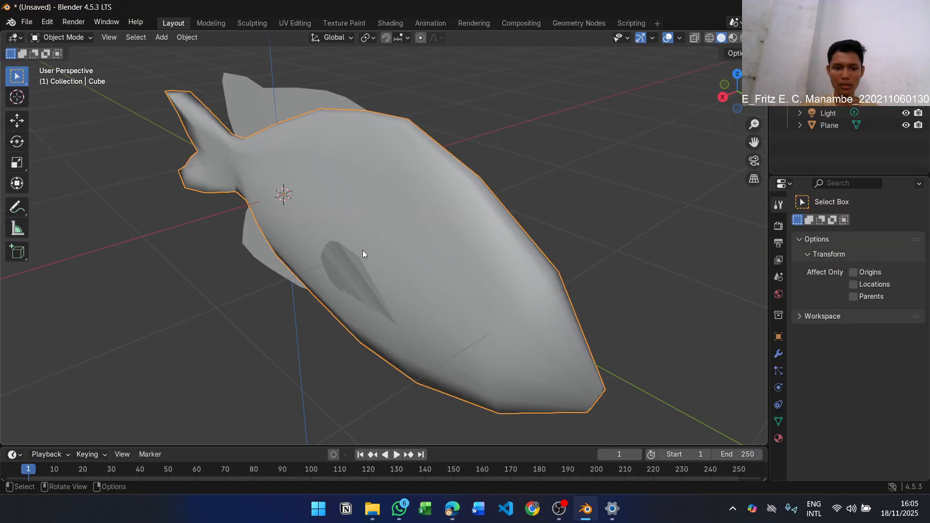
Apply Shade Smooth to the fish body with its joined side fins
{"action": "key", "text": "shift+a"}
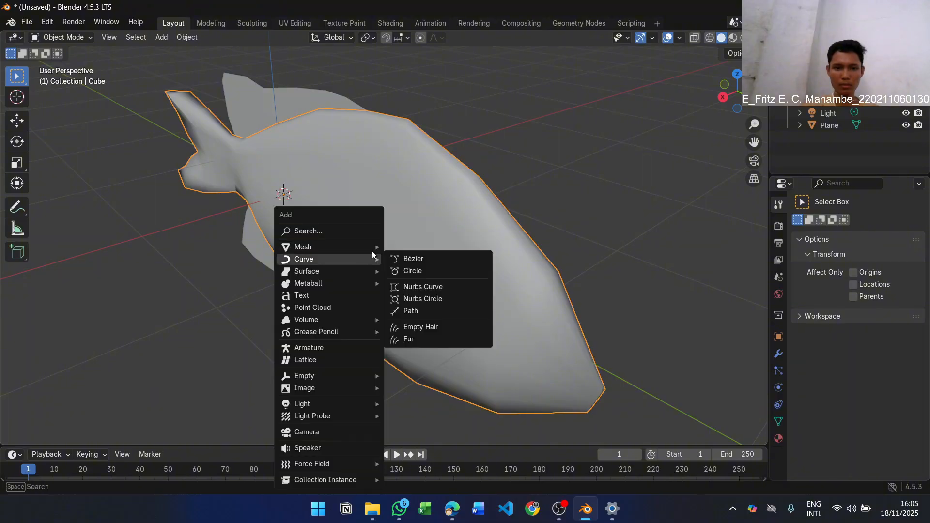
{"action": "right_click", "coordinate": [373, 256]}
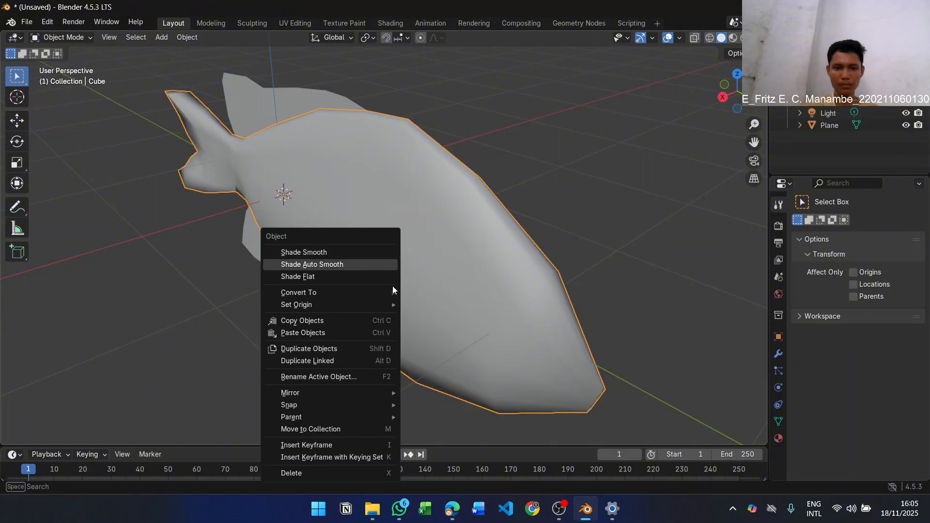
{"action": "left_click", "coordinate": [361, 251]}
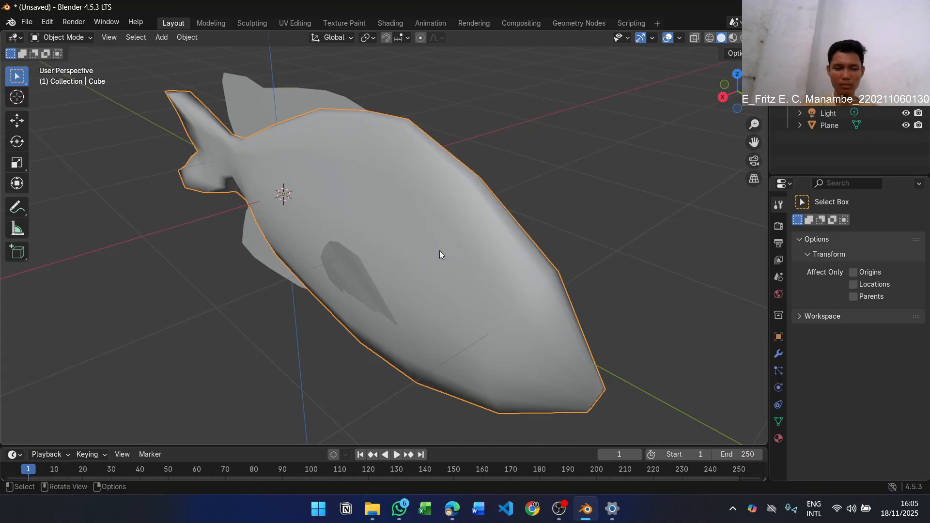
{"action": "middle_click_drag", "start_coordinate": [440, 255], "coordinate": [406, 240]}
Recheck step 16 in the lab module, select the top and bottom fin object, and add a Solidify modifier
{"action": "key", "text": "alt+Tab"}
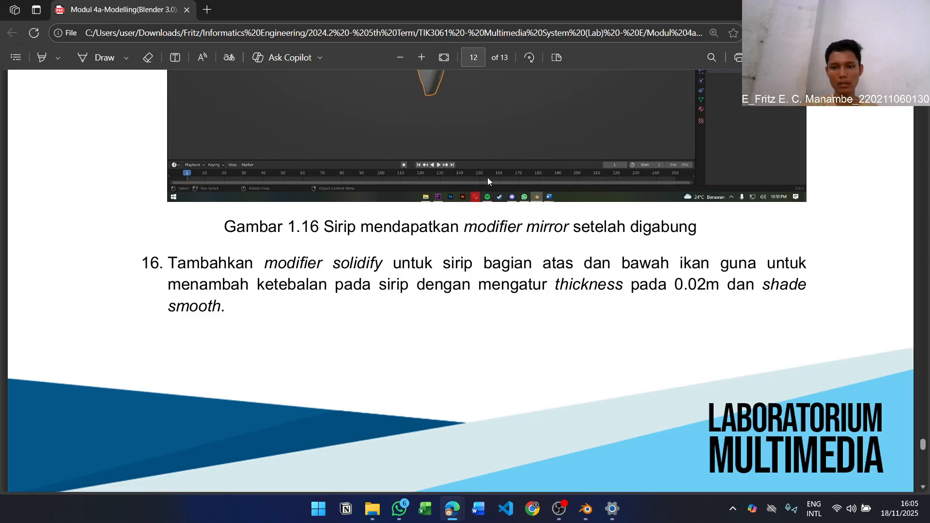
{"action": "key", "text": "alt+Tab"}
{"action": "left_click", "coordinate": [308, 98]}
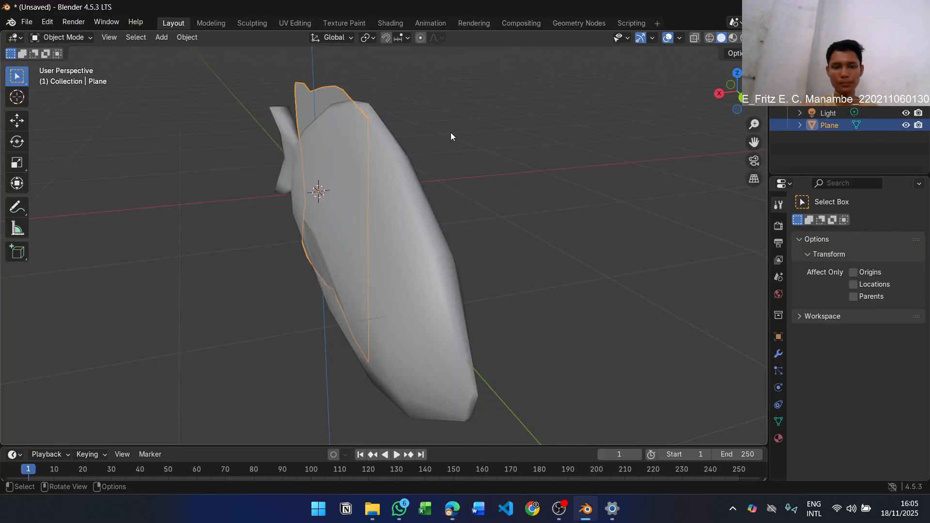
{"action": "left_click", "coordinate": [779, 353]}
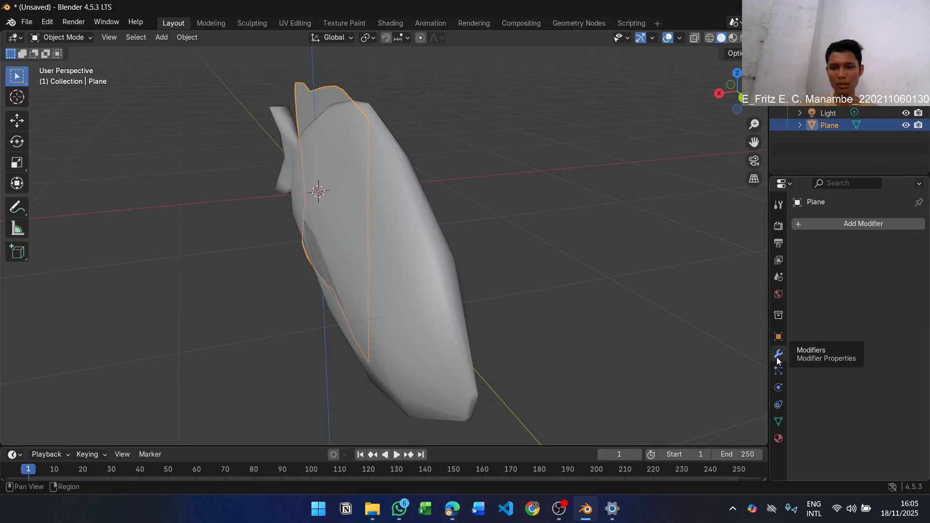
{"action": "left_click", "coordinate": [882, 224]}
{"action": "mouse_move", "coordinate": [881, 223]}
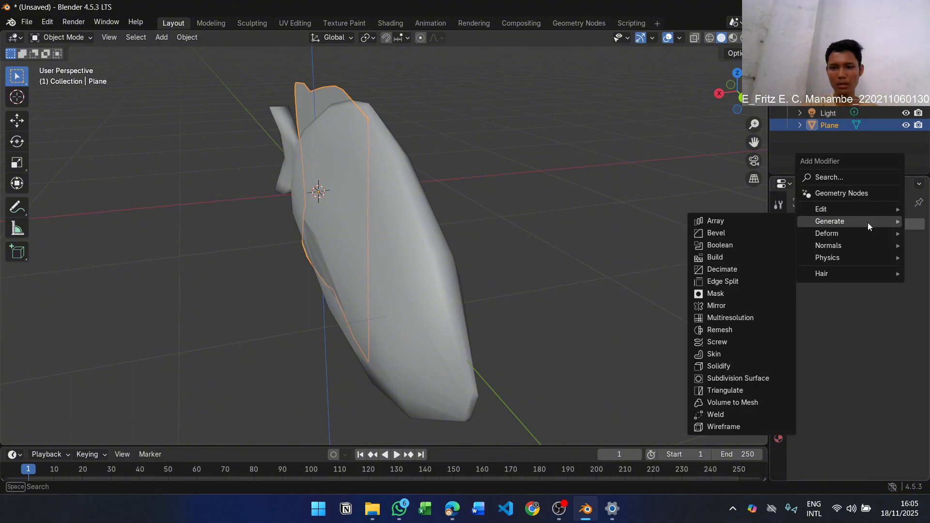
{"action": "left_click", "coordinate": [844, 177]}
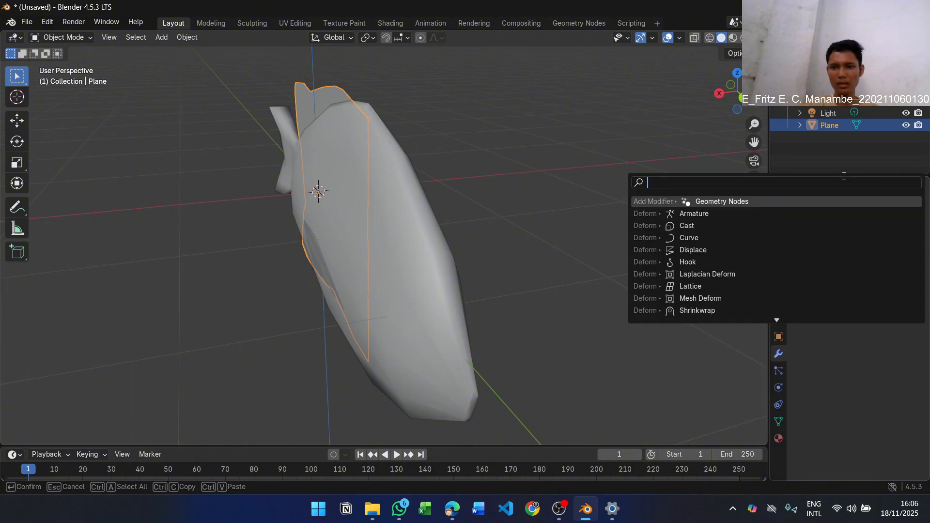
{"action": "type", "text": "solid"}
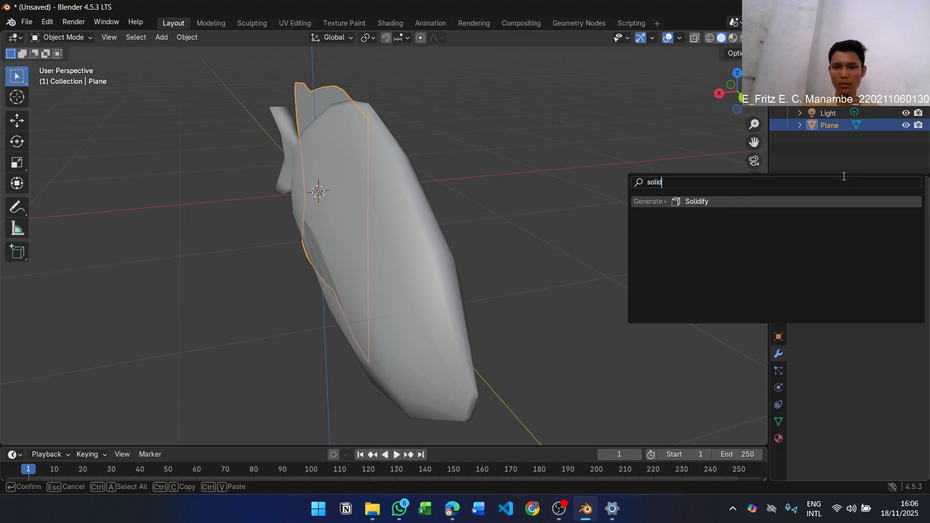
{"action": "key", "text": "Return"}
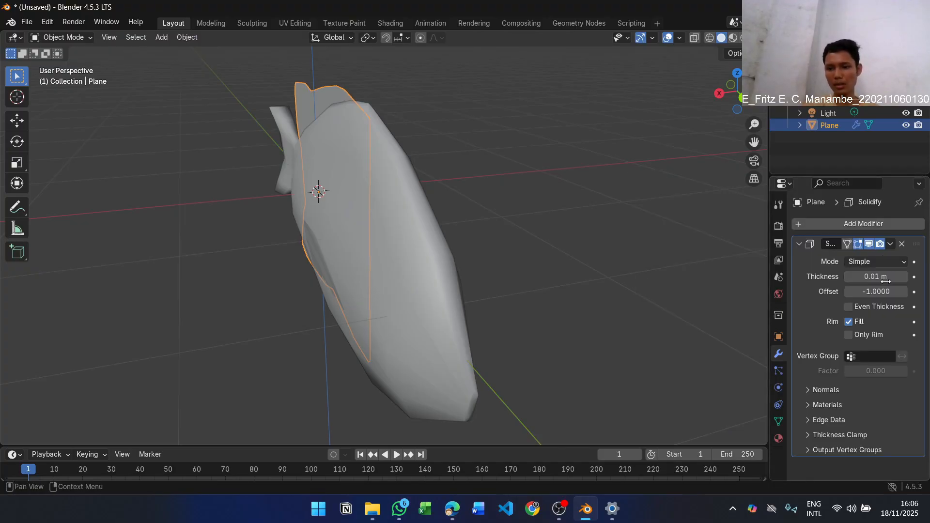
Check the required thickness in the lab module and set the Solidify thickness to 0.02 m
{"action": "key", "text": "alt+Tab"}
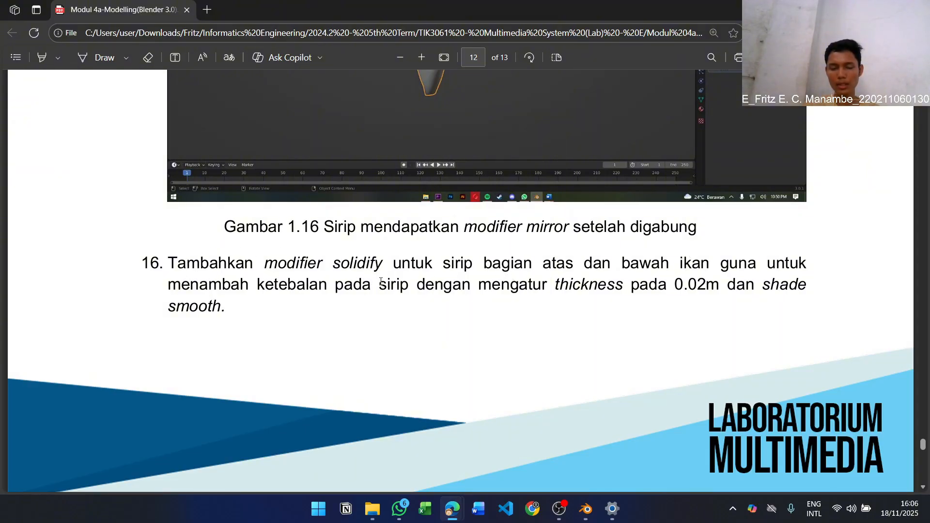
{"action": "key", "text": "alt+Tab"}
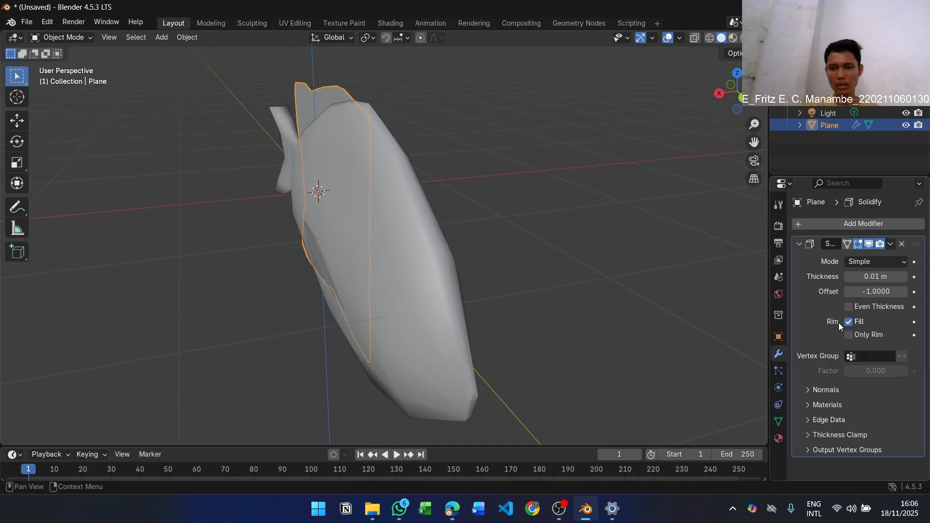
{"action": "left_click", "coordinate": [904, 277]}
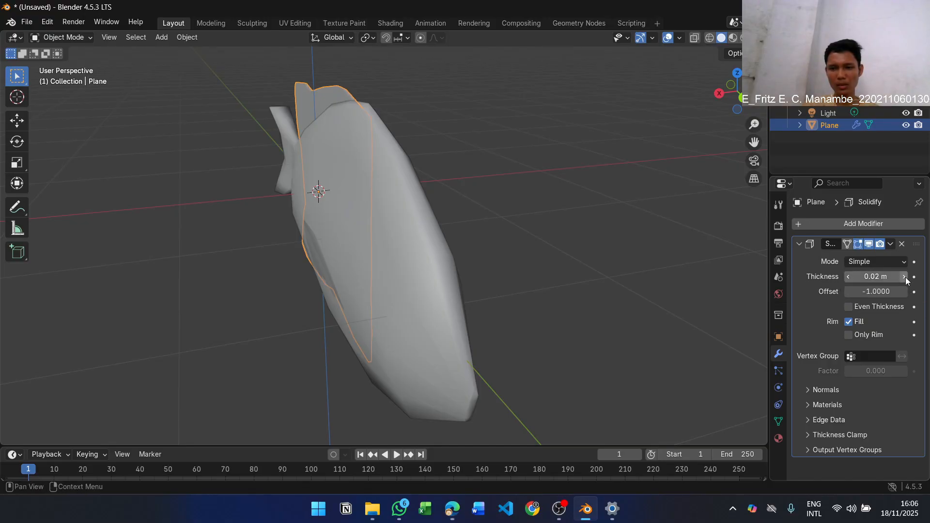
{"action": "middle_click_drag", "start_coordinate": [476, 183], "coordinate": [444, 237]}
{"action": "left_click", "coordinate": [457, 198]}
Recheck step 16 in the lab module and apply Shade Smooth to the top and bottom fins
{"action": "middle_click_drag", "start_coordinate": [456, 198], "coordinate": [219, 141]}
{"action": "left_click", "coordinate": [213, 217]}
{"action": "key", "text": "alt+Tab"}
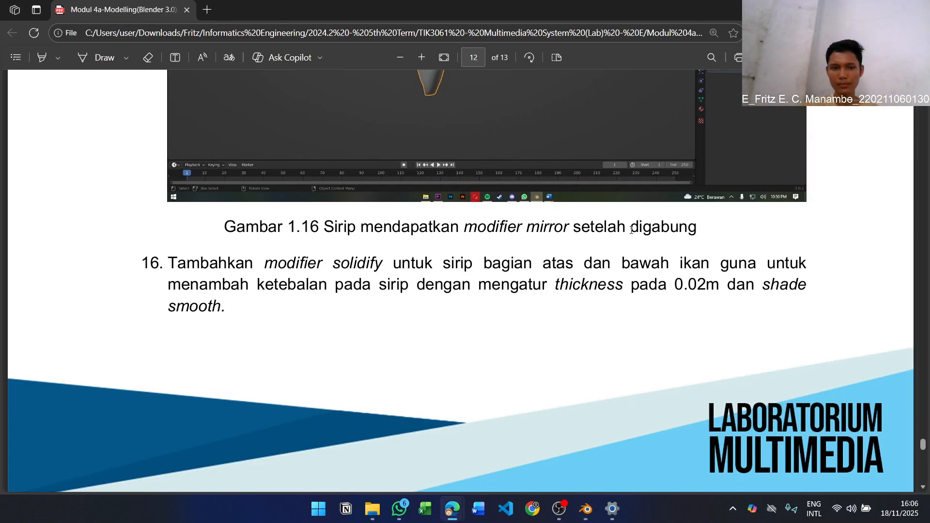
{"action": "key", "text": "alt+Tab"}
{"action": "right_click", "coordinate": [237, 220]}
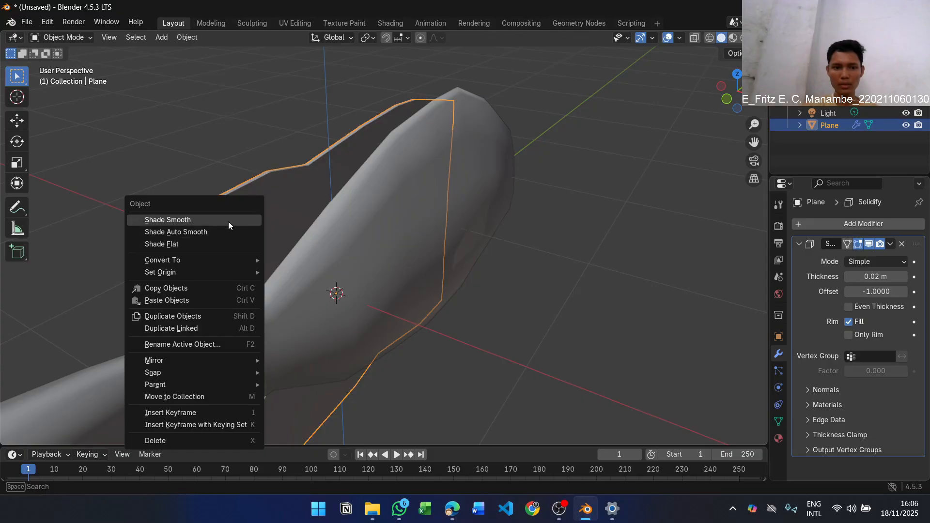
{"action": "left_click", "coordinate": [228, 222]}
{"action": "middle_click_drag", "start_coordinate": [478, 219], "coordinate": [321, 227]}
{"action": "left_click", "coordinate": [778, 226]}
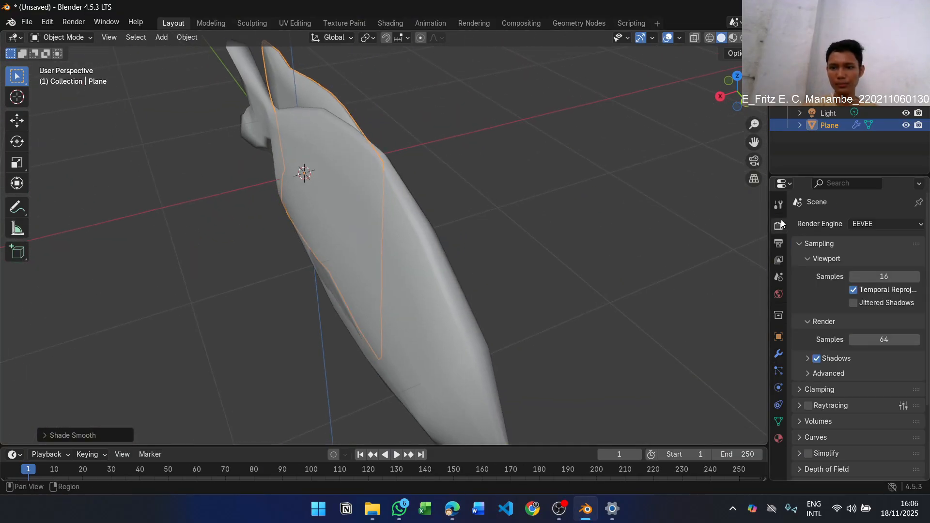
{"action": "left_click", "coordinate": [778, 204]}
{"action": "left_click", "coordinate": [853, 269]}
{"action": "key", "text": "ctrl+z"}
{"action": "key", "text": "r"}
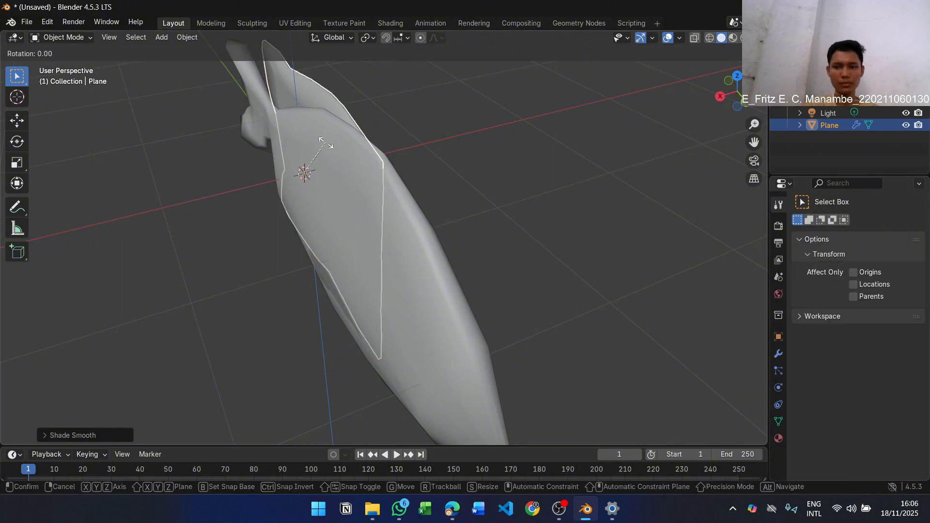
{"action": "key", "text": "Escape"}
{"action": "scroll", "coordinate": [325, 144], "scroll_direction": "down", "scroll_amount": 2}
{"action": "middle_click_drag", "start_coordinate": [324, 143], "coordinate": [344, 138]}
{"action": "key", "text": "r"}
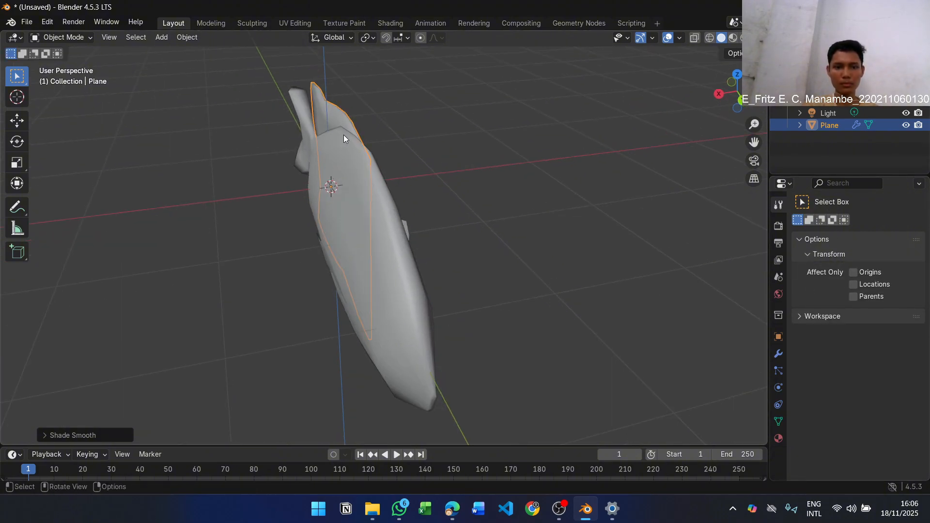
{"action": "key", "text": "x"}
{"action": "key", "text": "z"}
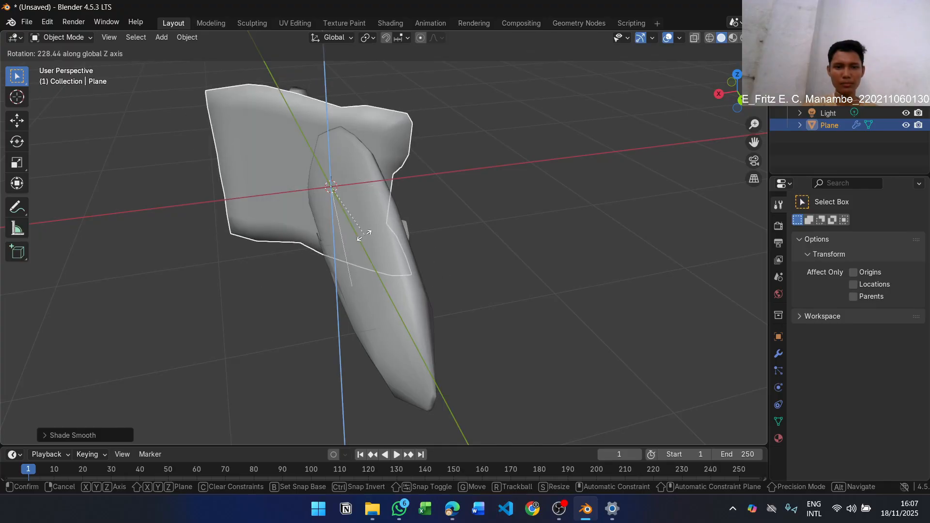
{"action": "key", "text": "Escape"}
Rotate the top and bottom fins slightly about the global Y axis
{"action": "middle_click_drag", "start_coordinate": [301, 183], "coordinate": [355, 178]}
{"action": "key", "text": "r"}
{"action": "key", "text": "x"}
{"action": "key", "text": "y"}
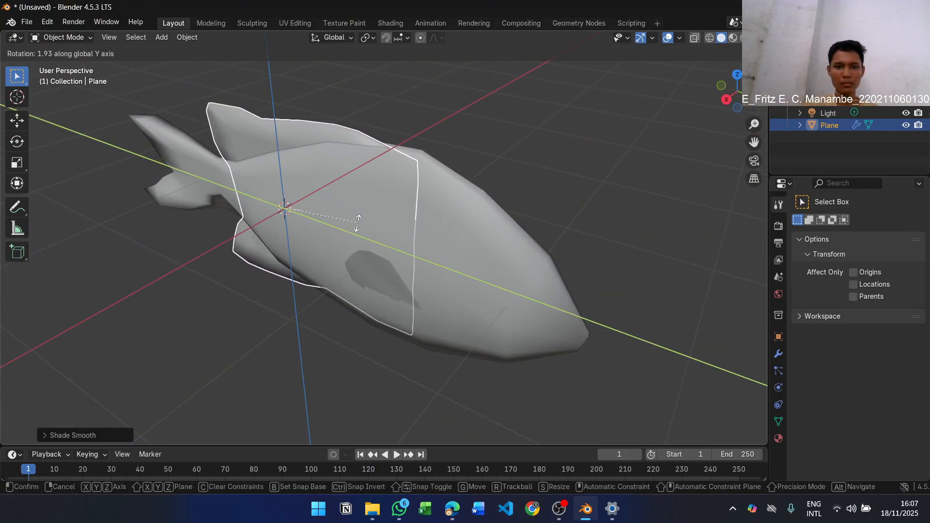
{"action": "left_click", "coordinate": [349, 228]}
{"action": "middle_click_drag", "start_coordinate": [349, 228], "coordinate": [386, 196]}
Switch to the lab module PDF and read step 17 on joining the fins with the body and connecting their points
{"action": "key", "text": "alt+Tab"}
{"action": "scroll", "coordinate": [769, 172], "scroll_direction": "down", "scroll_amount": 8}
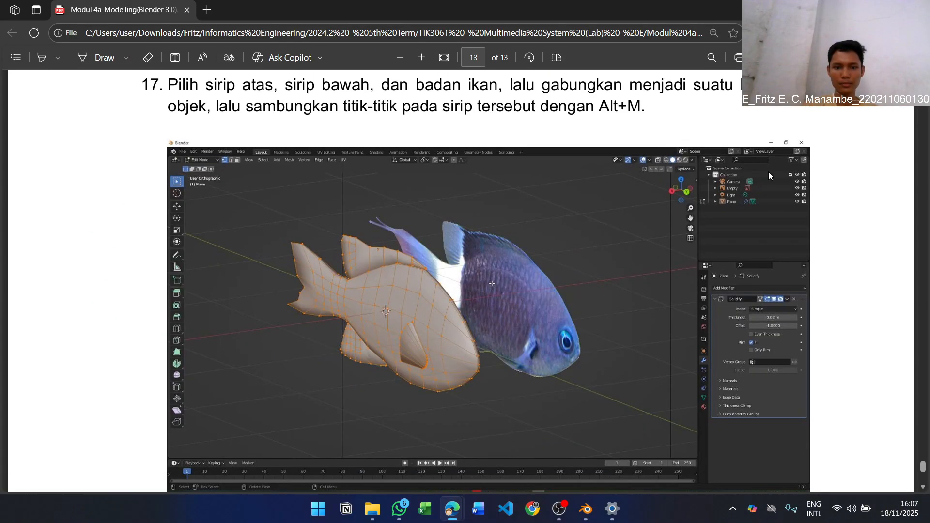
{"action": "scroll", "coordinate": [731, 165], "scroll_direction": "up", "scroll_amount": 1}
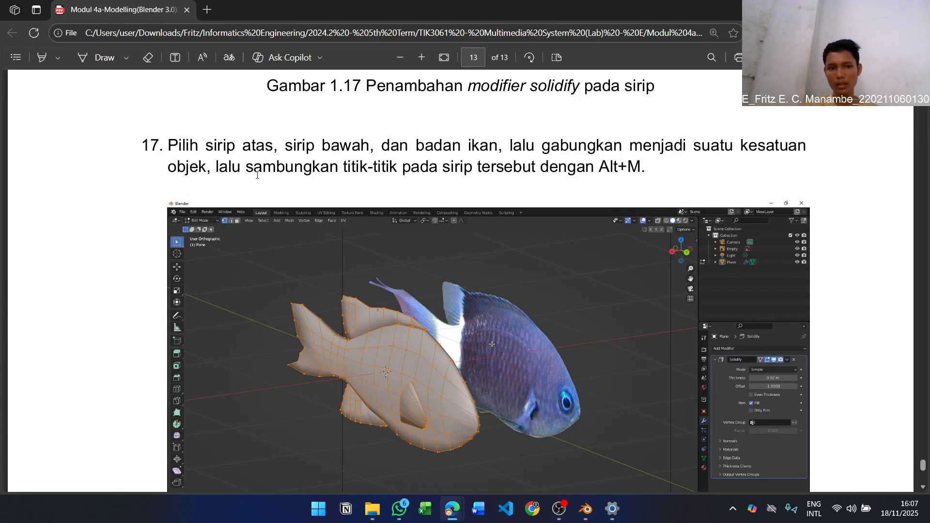
{"action": "key", "text": "alt+Tab"}
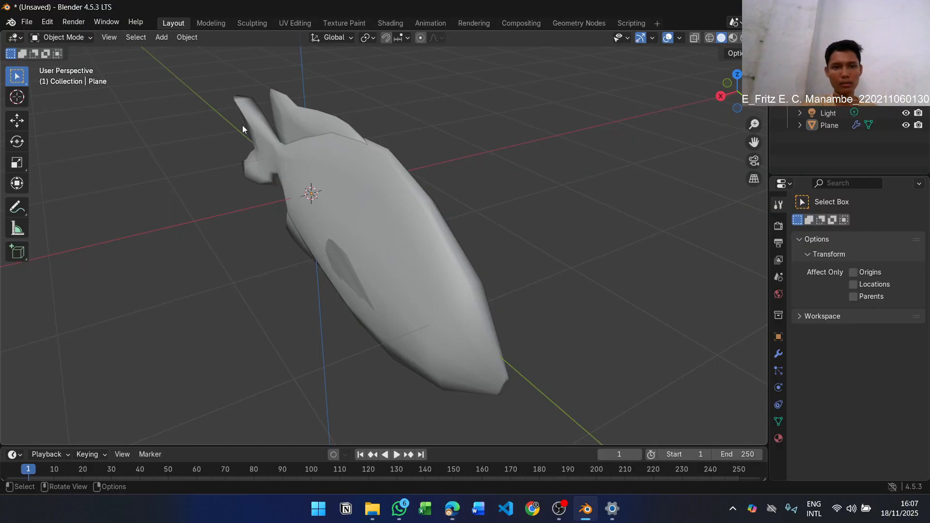
{"action": "key", "text": "alt+Tab"}
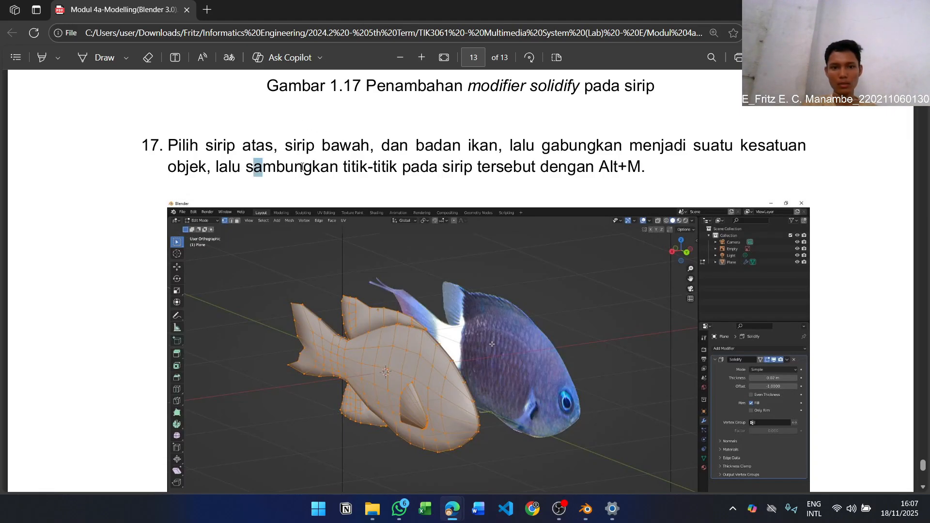
{"action": "left_click_drag", "start_coordinate": [303, 167], "coordinate": [560, 176]}
{"action": "left_click", "coordinate": [447, 173]}
{"action": "key", "text": "alt+Tab"}
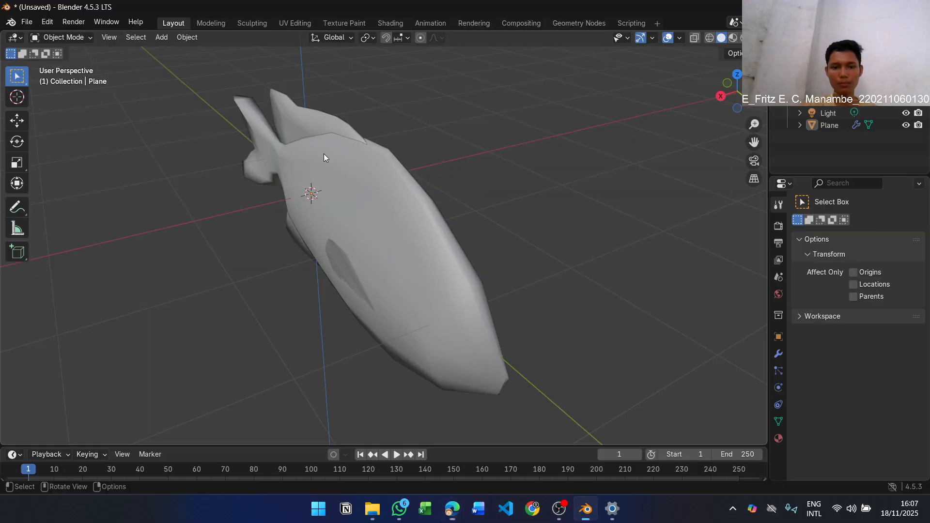
Join the top and bottom fins with the fish body into one object, then recheck step 17
{"action": "left_click", "coordinate": [303, 112]}
{"action": "left_click", "coordinate": [429, 228], "text": "shift"}
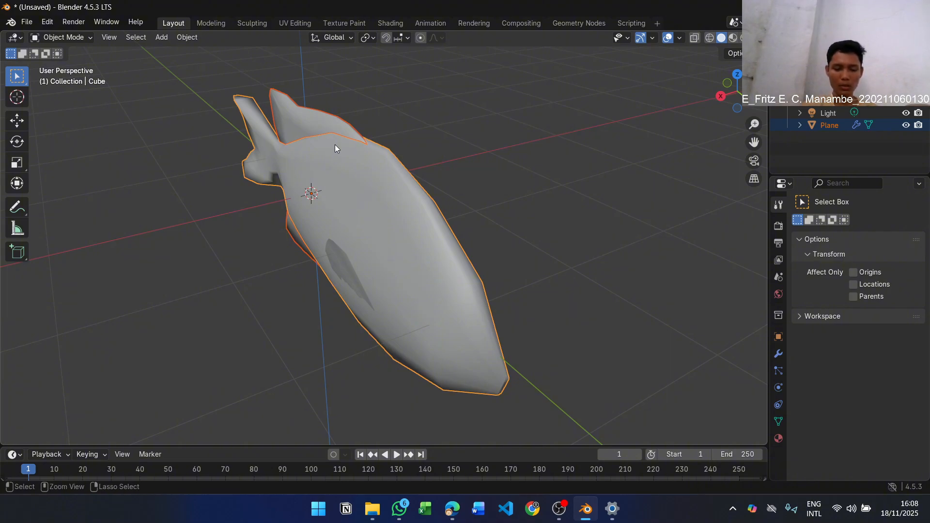
{"action": "key", "text": "ctrl+j"}
{"action": "key", "text": "alt+Tab"}
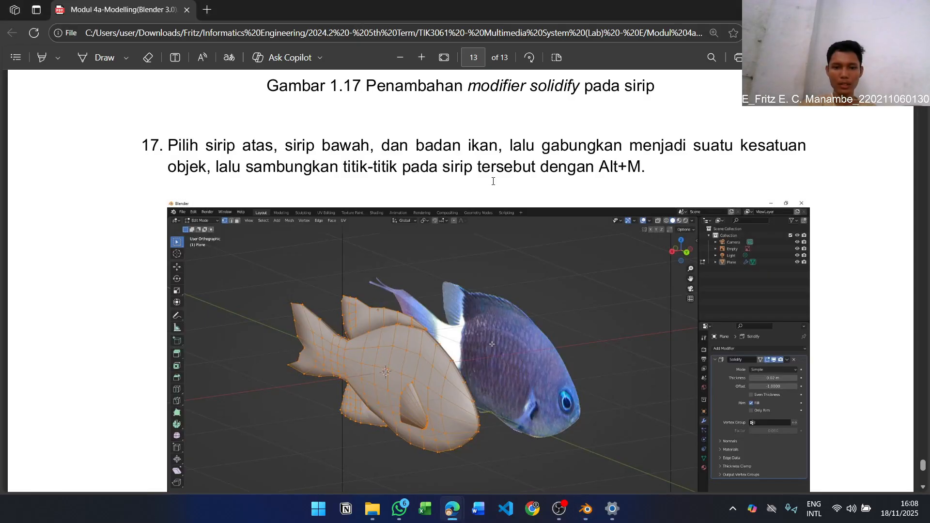
{"action": "key", "text": "alt+Tab"}
Examine the joined fish mesh in Edit Mode, checking where the top and bottom fins meet the body
{"action": "key", "text": "Tab"}
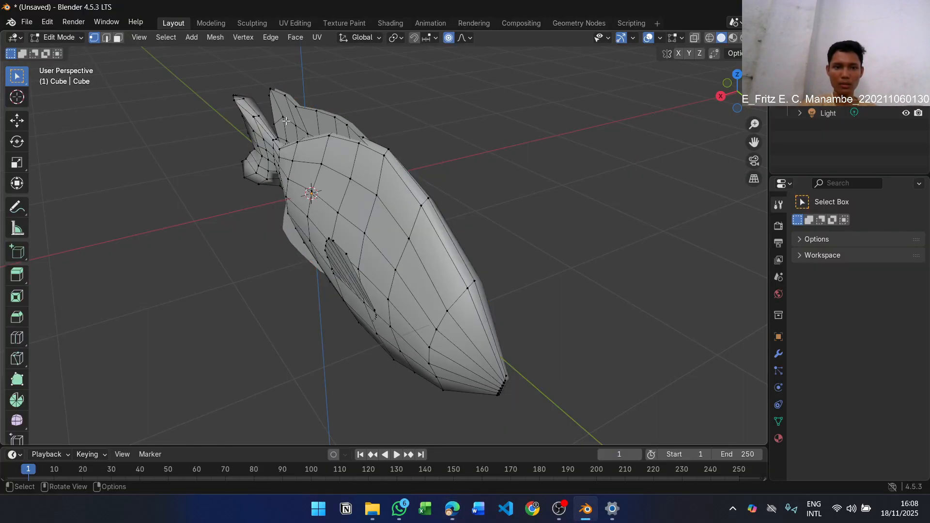
{"action": "middle_click_drag", "start_coordinate": [394, 110], "coordinate": [480, 231]}
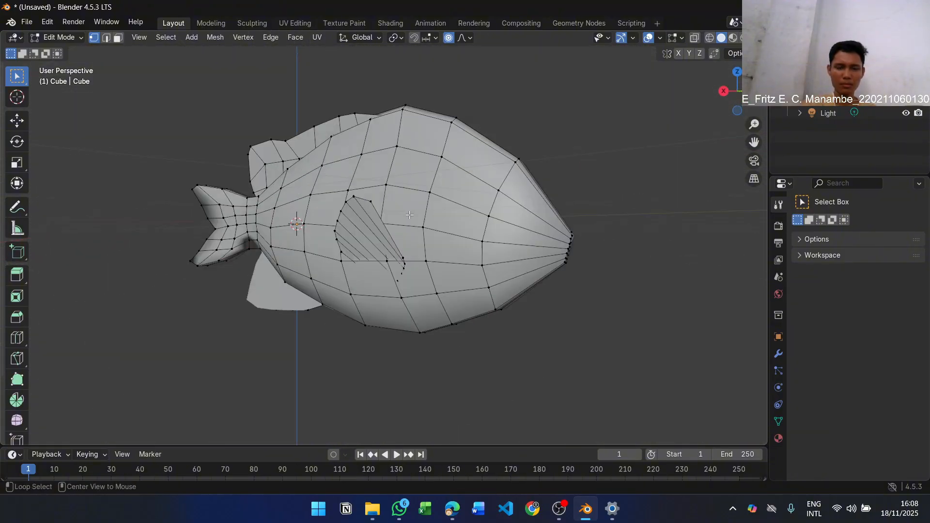
{"action": "key", "text": "alt+Tab"}
{"action": "key", "text": "alt+Tab"}
{"action": "middle_click_drag", "start_coordinate": [163, 327], "coordinate": [465, 269]}
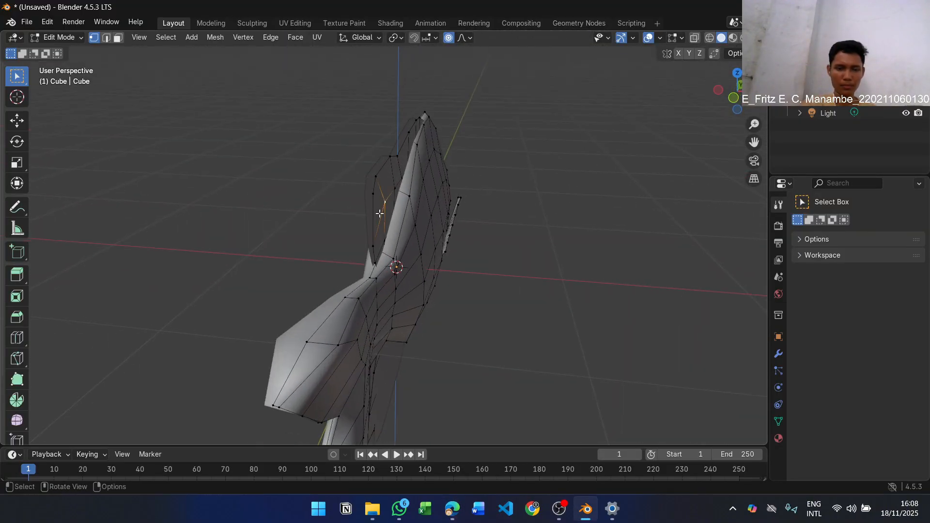
Undo the join and inspect the separate fin mesh against the body in Edit Mode, with X-ray toggled on and off
{"action": "key", "text": "Tab"}
{"action": "key", "text": "Tab"}
{"action": "middle_click_drag", "start_coordinate": [437, 208], "coordinate": [416, 215]}
{"action": "left_click", "coordinate": [825, 124]}
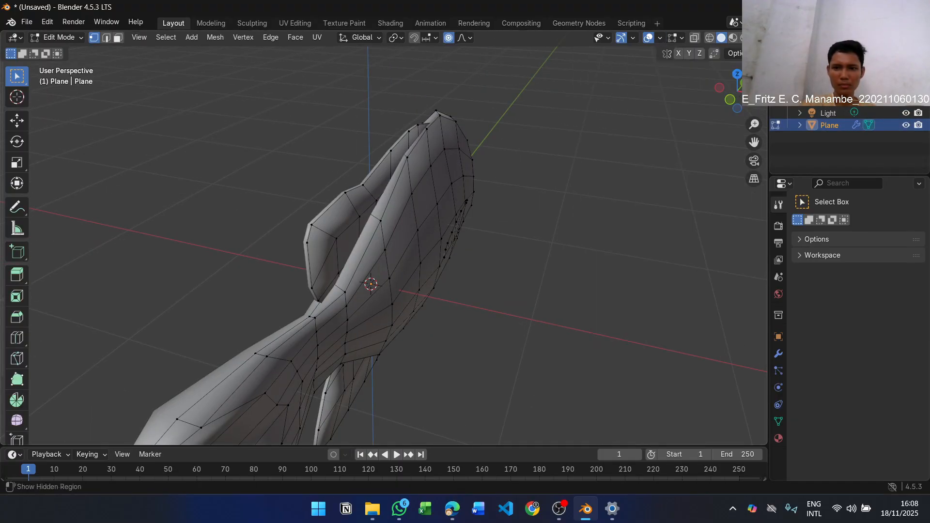
{"action": "middle_click_drag", "start_coordinate": [706, 74], "coordinate": [411, 213]}
{"action": "key", "text": "alt+z"}
{"action": "scroll", "coordinate": [425, 219], "scroll_direction": "up", "scroll_amount": 3}
{"action": "scroll", "coordinate": [598, 144], "scroll_direction": "down", "scroll_amount": 3}
{"action": "key", "text": "alt+z"}
{"action": "key", "text": "Tab"}
{"action": "middle_click_drag", "start_coordinate": [365, 252], "coordinate": [402, 226]}
{"action": "left_click", "coordinate": [854, 273]}
{"action": "left_click", "coordinate": [848, 151]}
{"action": "mouse_move", "coordinate": [417, 288]}
{"action": "middle_mouse_down"}
{"action": "mouse_move", "coordinate": [429, 277]}
{"action": "mouse_move", "coordinate": [420, 298]}
{"action": "middle_mouse_up"}
{"action": "left_click", "coordinate": [756, 178]}
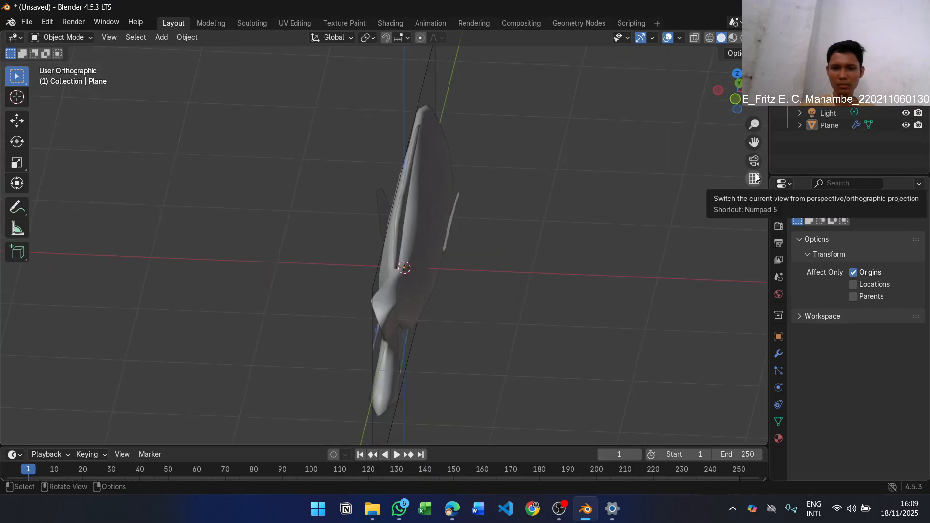
{"action": "middle_click_drag", "start_coordinate": [479, 209], "coordinate": [427, 208]}
{"action": "left_click", "coordinate": [755, 179]}
{"action": "left_click", "coordinate": [755, 160]}
{"action": "left_click", "coordinate": [755, 161]}
{"action": "left_click", "coordinate": [755, 179]}
{"action": "middle_click_drag", "start_coordinate": [669, 179], "coordinate": [536, 130]}
{"action": "left_click", "coordinate": [864, 287]}
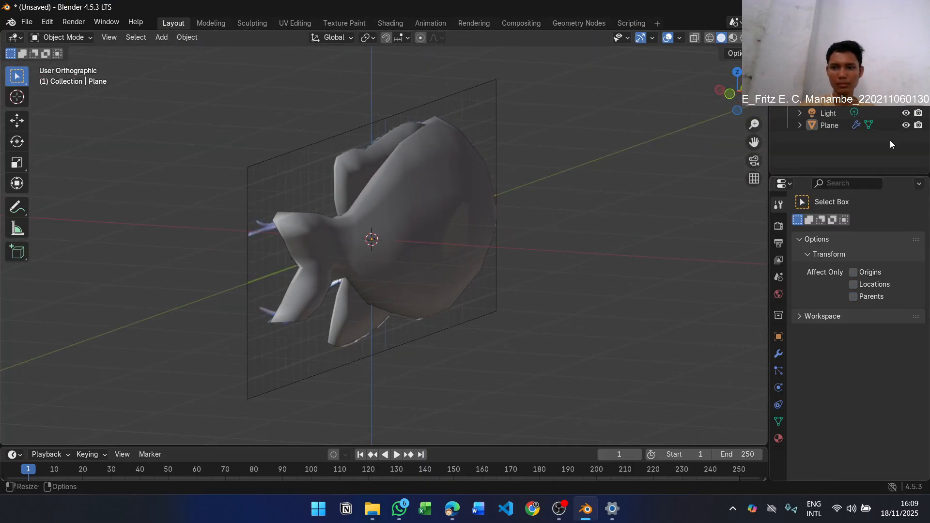
Select the top and bottom fins and rotate them slightly to line up with the body's midline seen from behind
{"action": "right_click", "coordinate": [837, 125]}
{"action": "scroll", "coordinate": [501, 210], "scroll_direction": "up", "scroll_amount": 4}
{"action": "middle_click_drag", "start_coordinate": [502, 210], "coordinate": [583, 239]}
{"action": "left_click", "coordinate": [583, 240]}
{"action": "key", "text": "KP_3"}
{"action": "scroll", "coordinate": [333, 185], "scroll_direction": "down", "scroll_amount": 2}
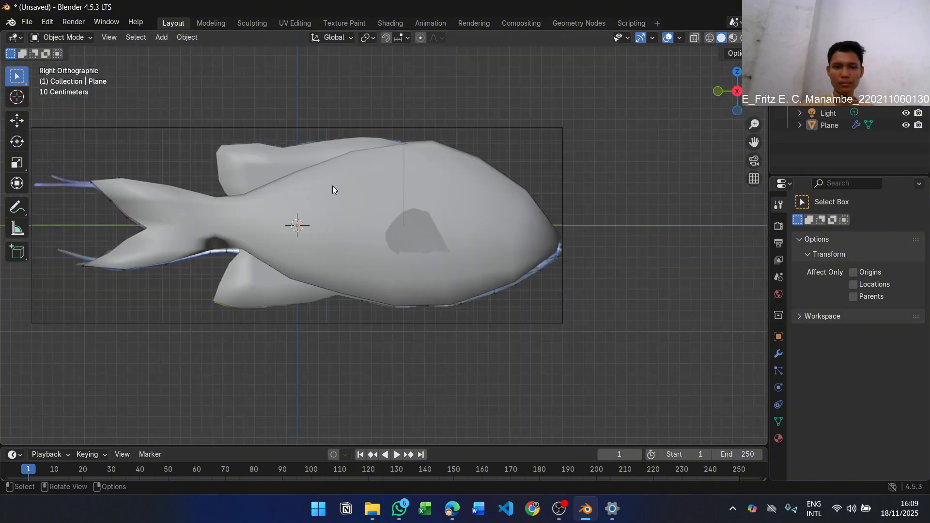
{"action": "left_click", "coordinate": [332, 185]}
{"action": "middle_click_drag", "start_coordinate": [332, 185], "coordinate": [427, 158]}
{"action": "key", "text": "r"}
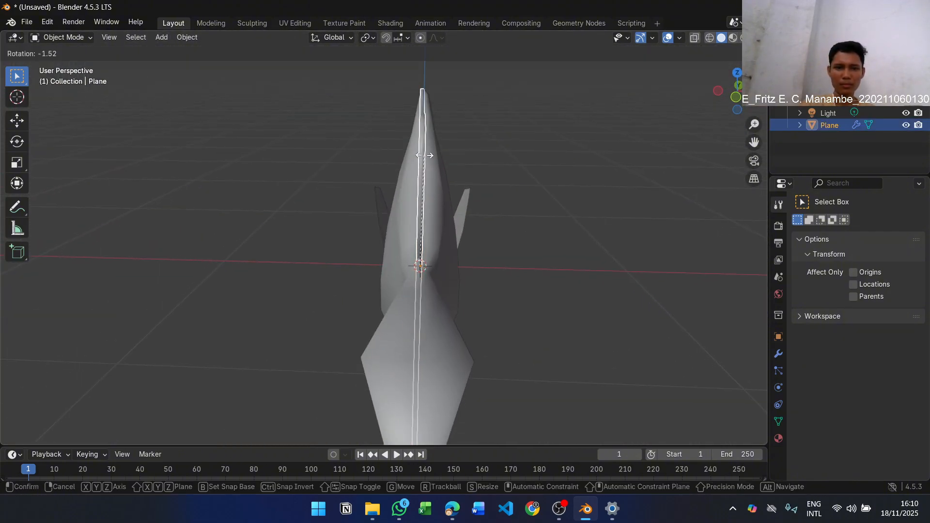
{"action": "left_click", "coordinate": [428, 179]}
Fine-tune the top and bottom fins' alignment with the body by rotating them slightly about the global Z axis
{"action": "key", "text": "r"}
{"action": "key", "text": "z"}
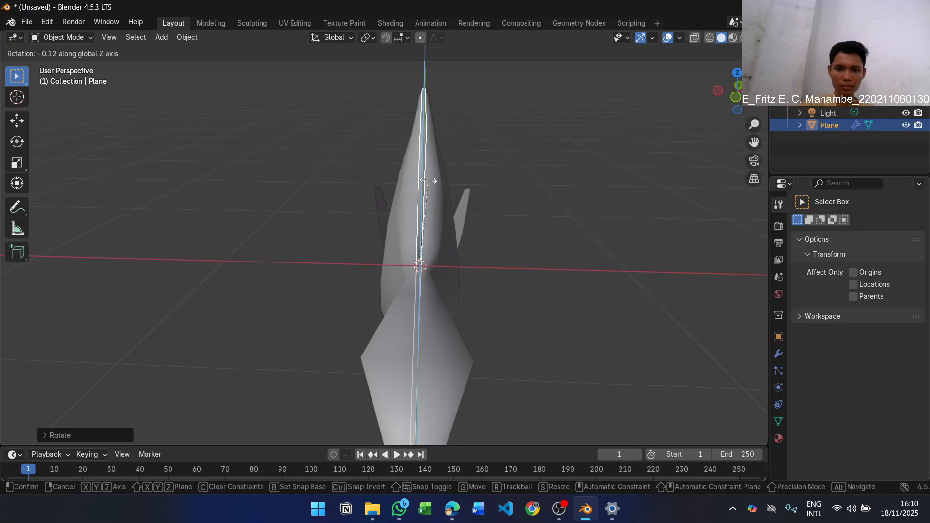
{"action": "left_click", "coordinate": [428, 189]}
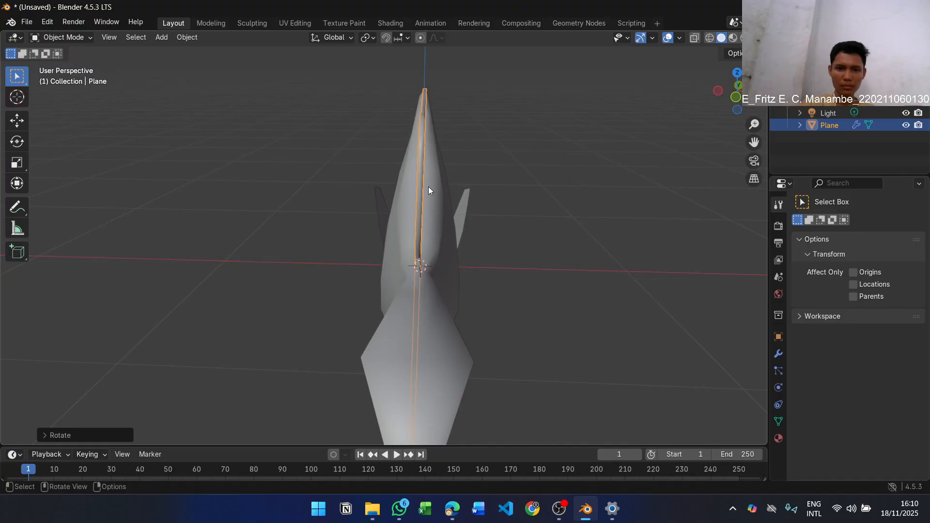
{"action": "middle_click_drag", "start_coordinate": [429, 187], "coordinate": [365, 319]}
{"action": "key", "text": "r"}
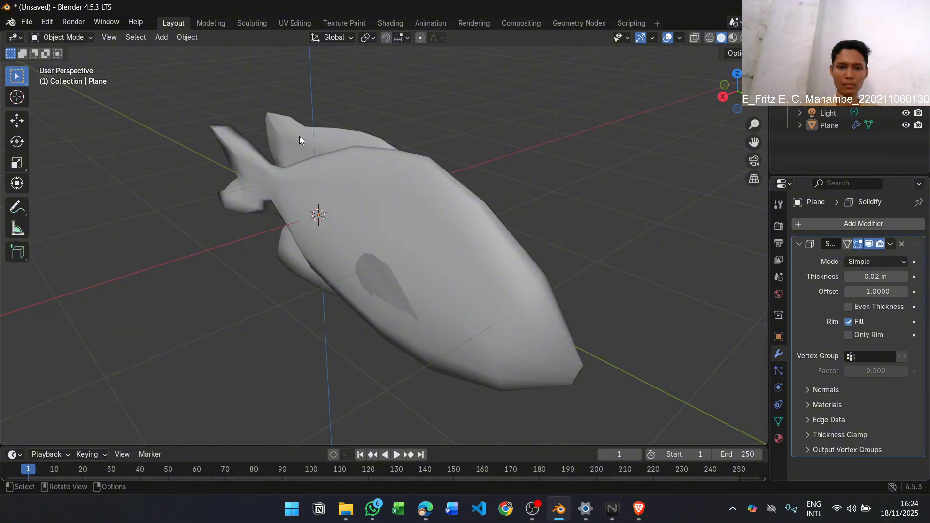
Select the top and bottom fins together with the fish body and join them into the body object
{"action": "left_click", "coordinate": [299, 140]}
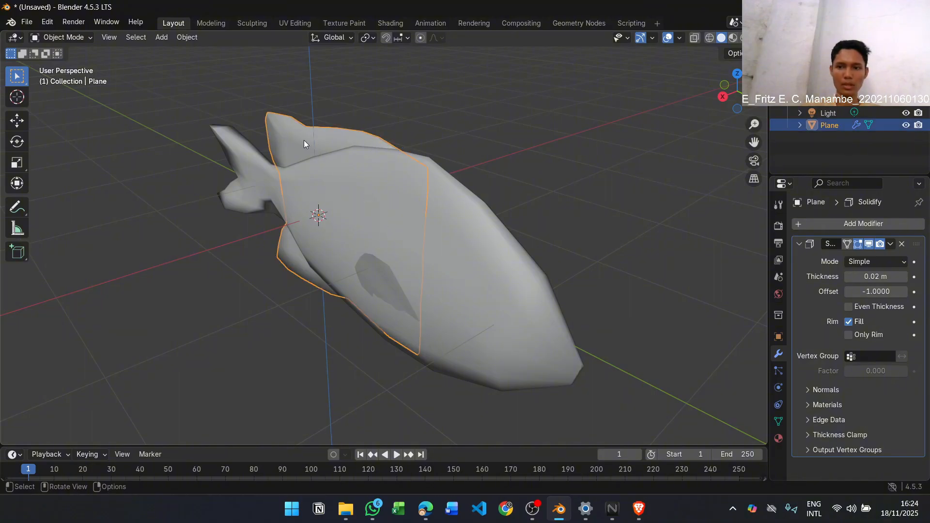
{"action": "left_click", "coordinate": [466, 210]}
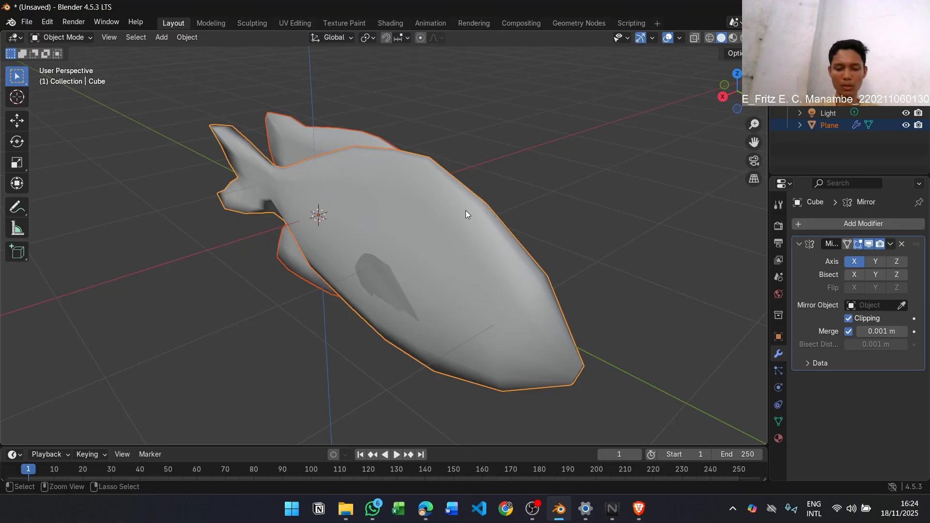
{"action": "key", "text": "ctrl+j"}
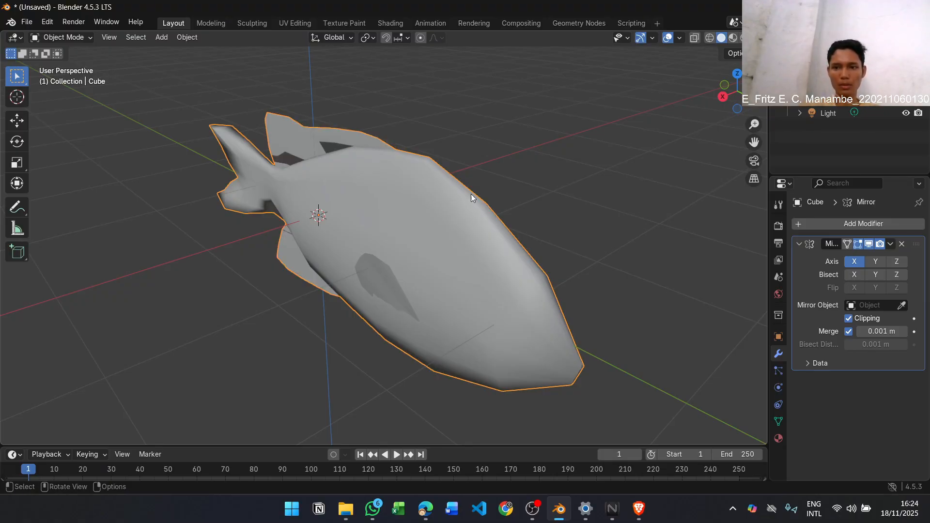
Reread step 17 in the lab module PDF and look at the figure of the finished fish model
{"action": "key", "text": "alt+Tab"}
{"action": "key", "text": "Tab"}
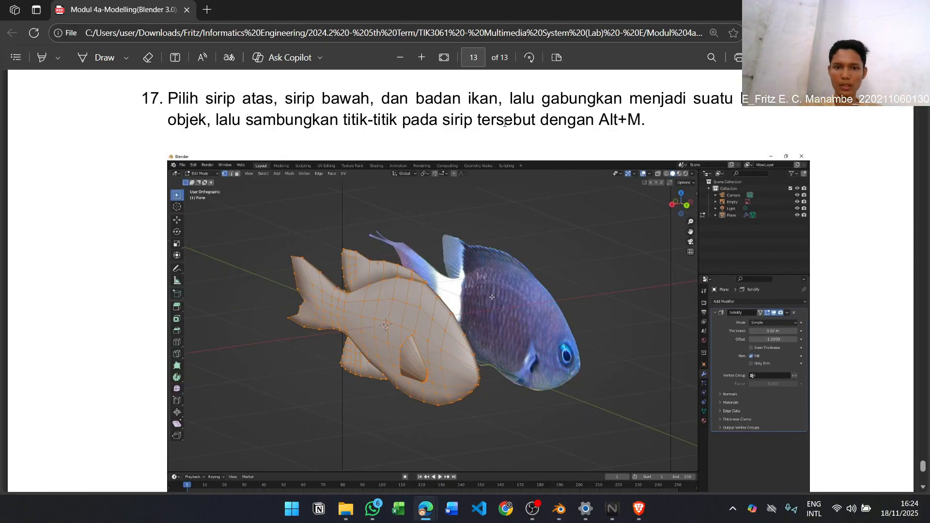
{"action": "scroll", "coordinate": [620, 165], "scroll_direction": "down", "scroll_amount": 6}
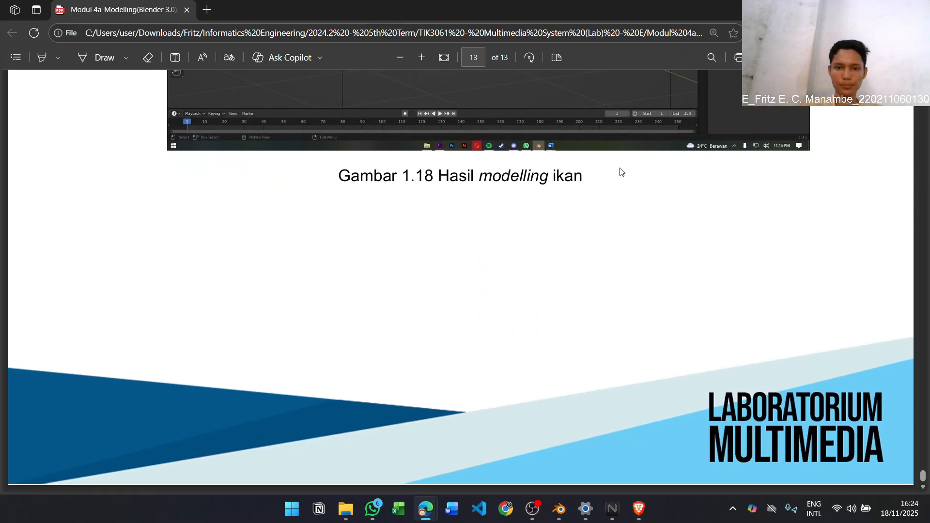
{"action": "scroll", "coordinate": [622, 168], "scroll_direction": "up", "scroll_amount": 5}
{"action": "key", "text": "alt+Tab"}
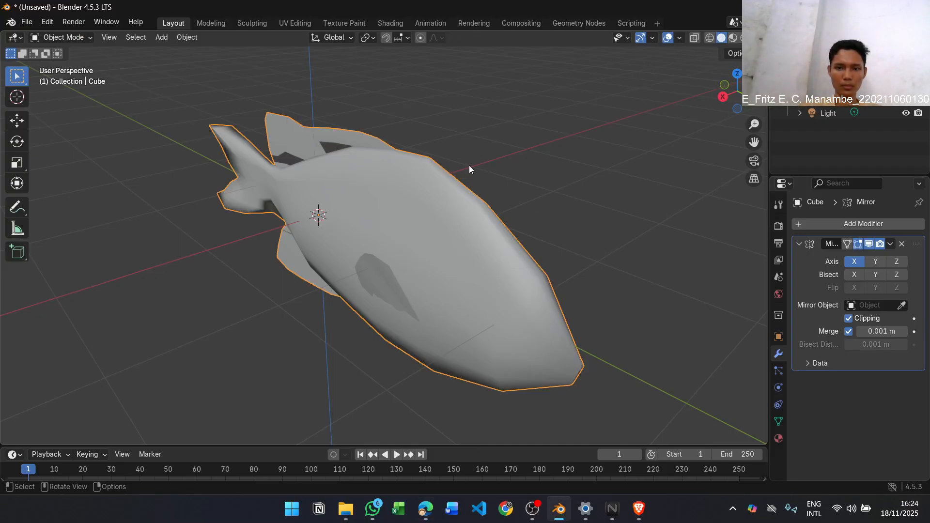
Inspect the joined fish model in wireframe and solid shading from different angles
{"action": "left_click", "coordinate": [711, 39]}
{"action": "mouse_move", "coordinate": [464, 168]}
{"action": "middle_mouse_down"}
{"action": "mouse_move", "coordinate": [510, 173]}
{"action": "mouse_move", "coordinate": [554, 193]}
{"action": "mouse_move", "coordinate": [619, 139]}
{"action": "mouse_move", "coordinate": [669, 160]}
{"action": "mouse_move", "coordinate": [675, 152]}
{"action": "mouse_move", "coordinate": [663, 135]}
{"action": "mouse_move", "coordinate": [621, 149]}
{"action": "mouse_move", "coordinate": [487, 164]}
{"action": "mouse_move", "coordinate": [693, 66]}
{"action": "middle_mouse_up"}
{"action": "left_click", "coordinate": [722, 38]}
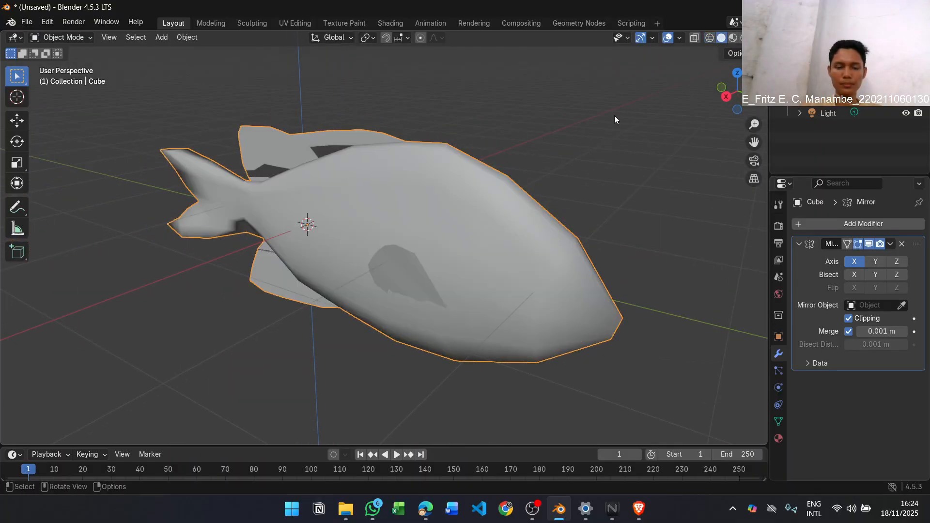
{"action": "mouse_move", "coordinate": [614, 115]}
{"action": "middle_mouse_down"}
{"action": "mouse_move", "coordinate": [601, 129]}
{"action": "mouse_move", "coordinate": [586, 119]}
{"action": "middle_mouse_up"}
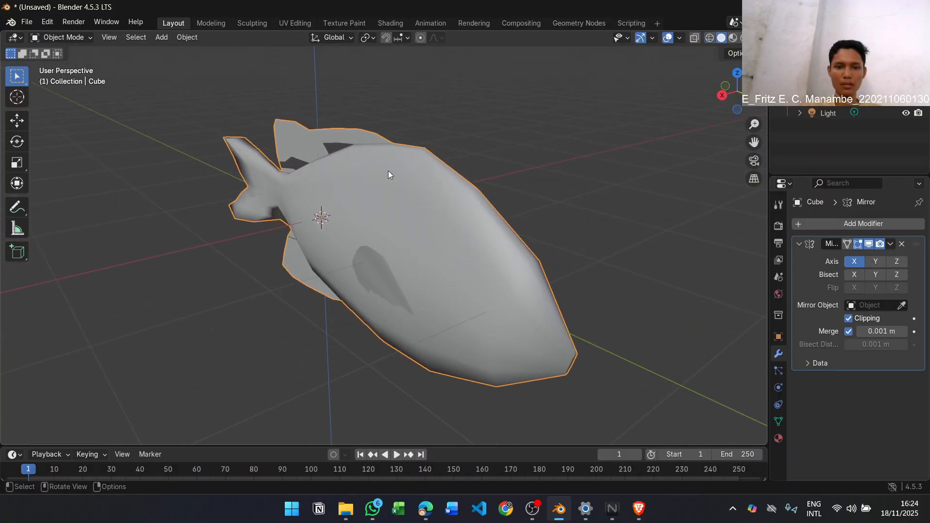